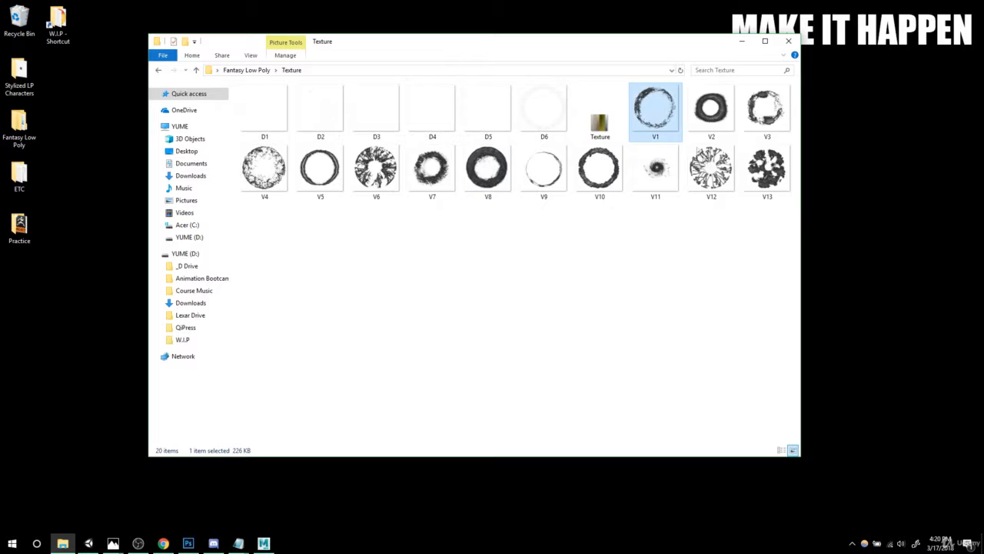
- Try to bring the images D1 to D6 and V1 to V13 into the Texture asset folder of the Unity project
left_click(747, 176, "shift")
left_click(667, 320)
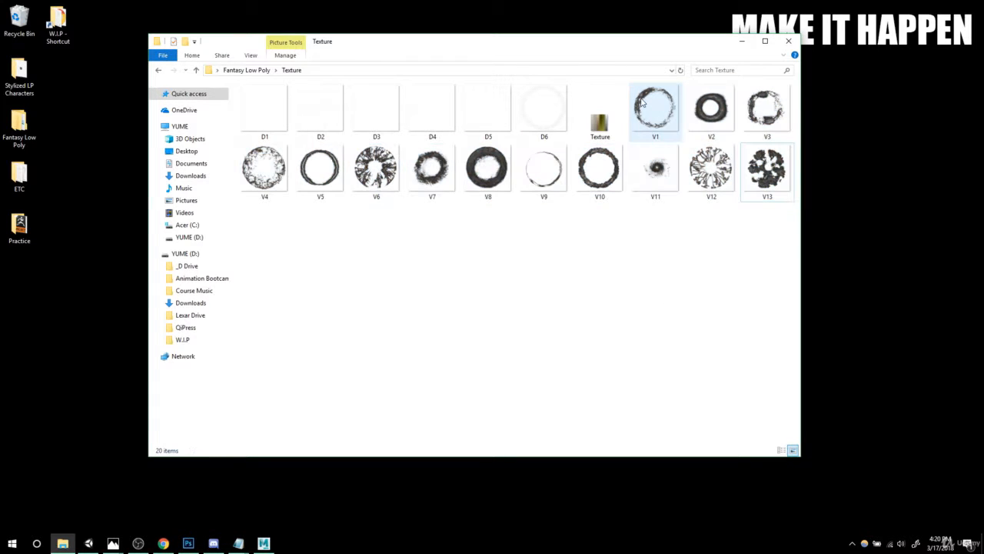
left_click(641, 100)
left_click(761, 168, "shift")
left_click(531, 105, "ctrl")
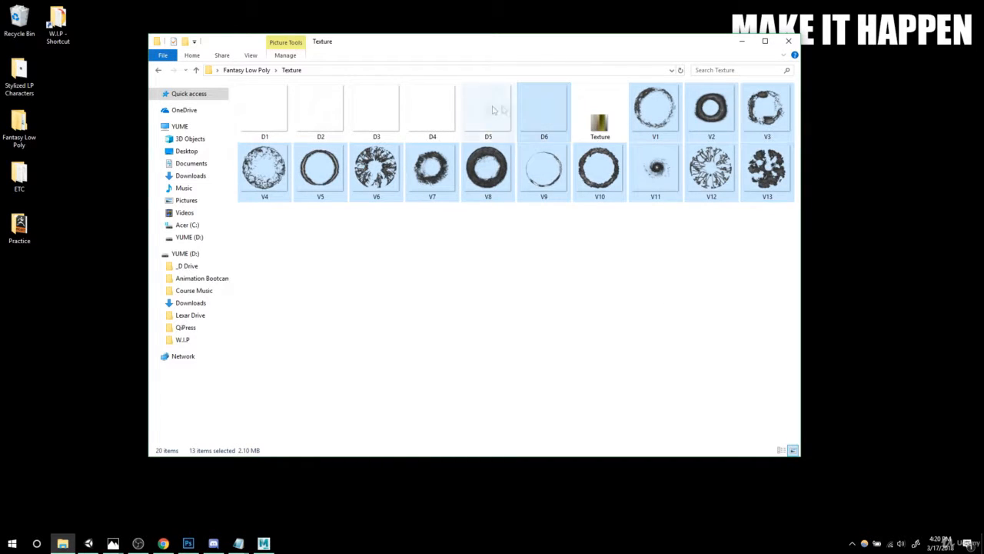
left_click(488, 107, "ctrl")
left_click(451, 110, "ctrl")
left_click(373, 115, "ctrl")
left_click(329, 123, "ctrl")
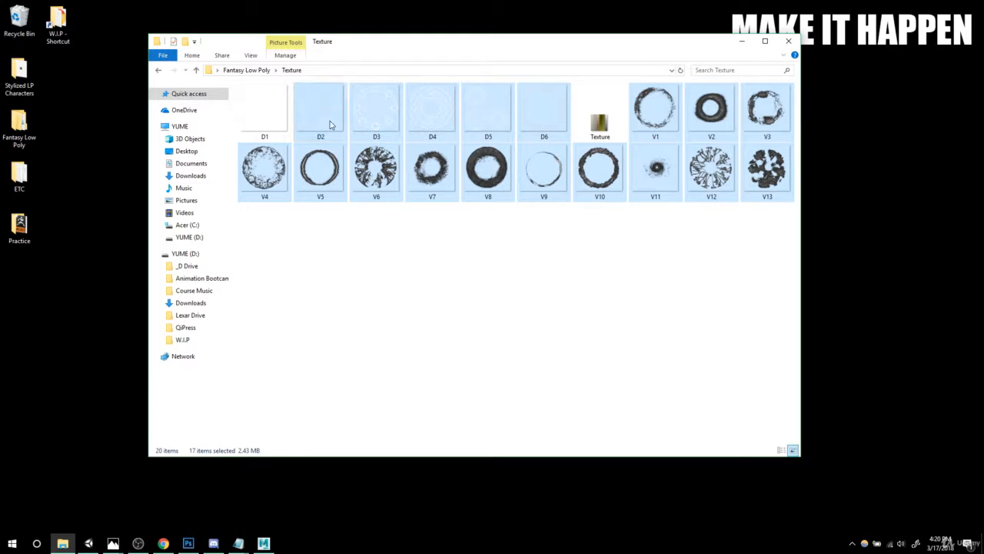
left_click(245, 103, "ctrl")
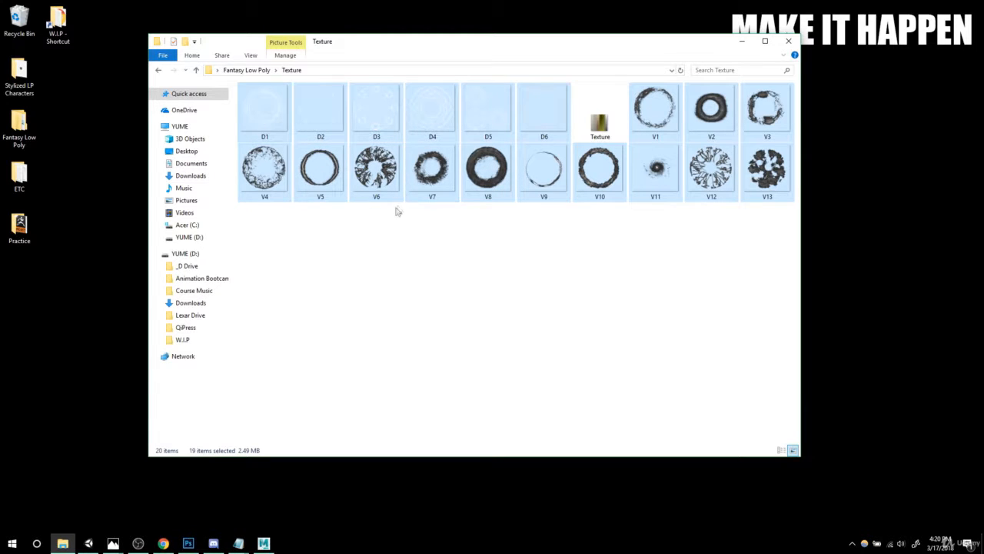
left_click_drag(403, 170, 462, 505)
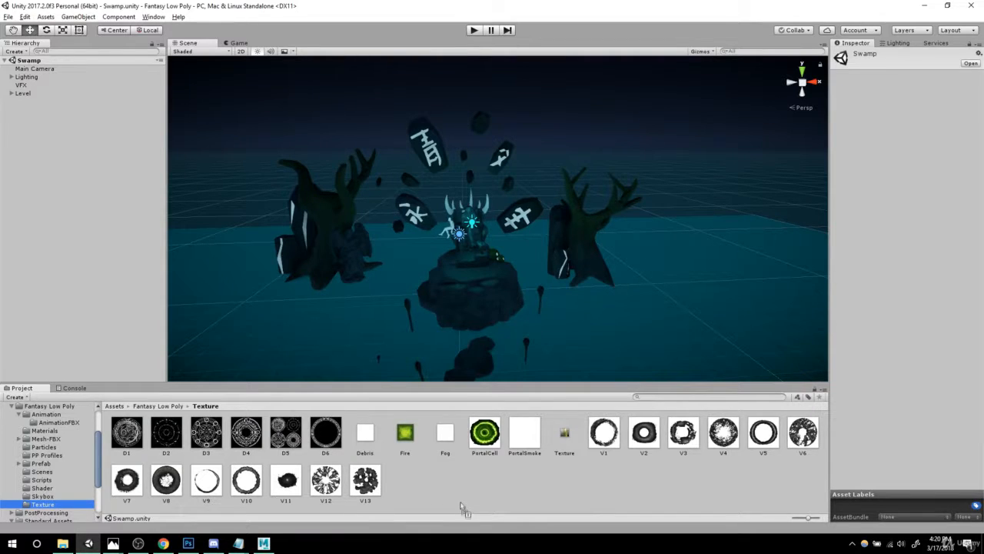
left_click(62, 543)
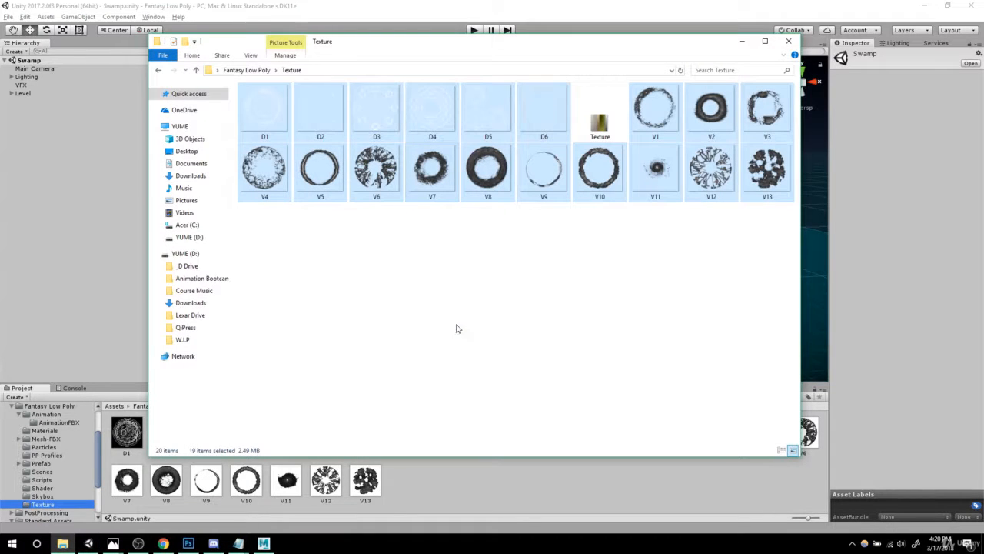
left_click(741, 43)
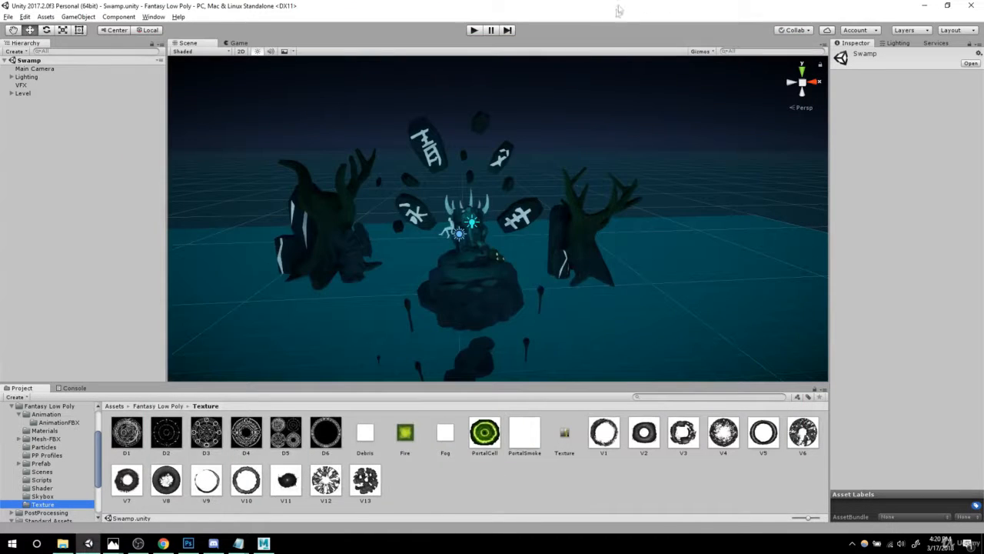
- Open the project's Materials asset folder and inspect the V1 material's settings
left_click(454, 484)
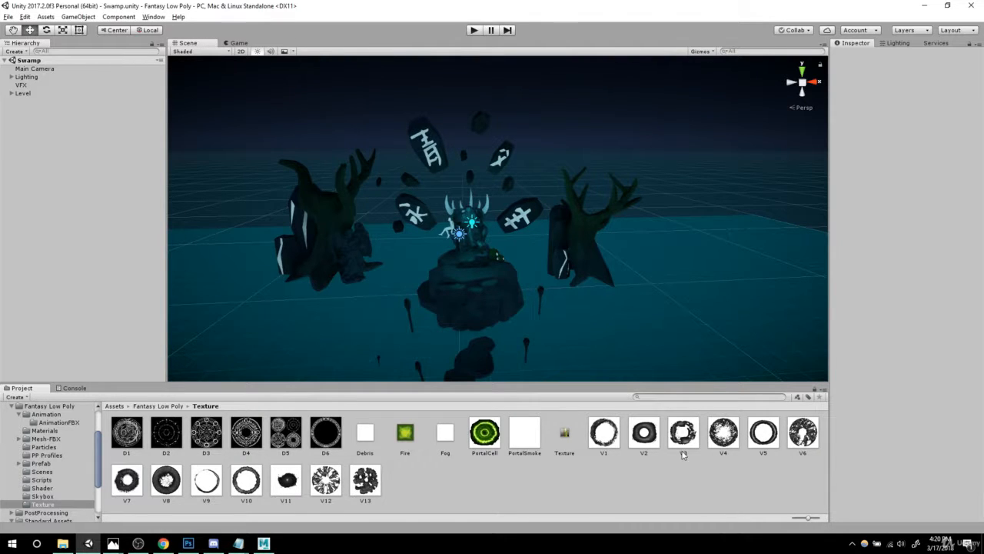
left_click(46, 430)
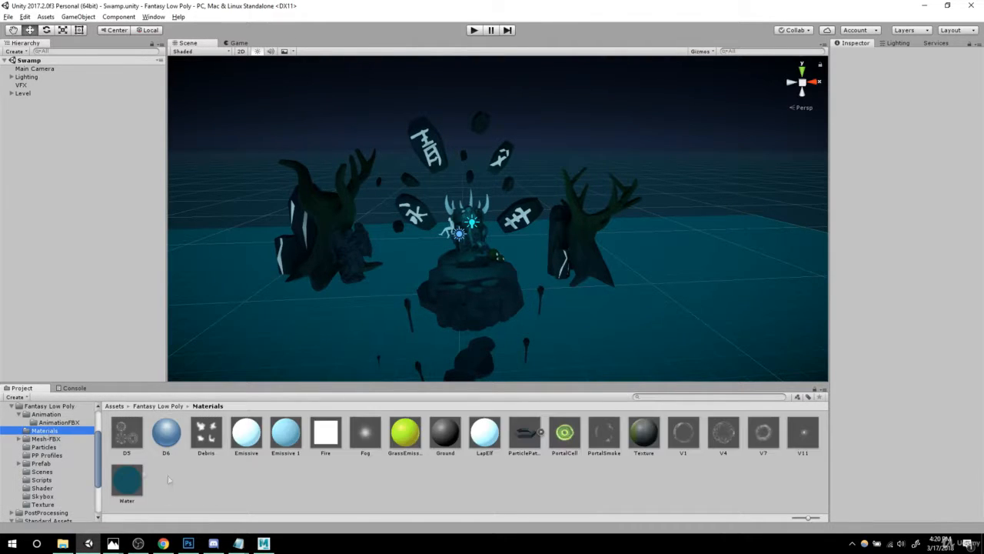
left_click(682, 432)
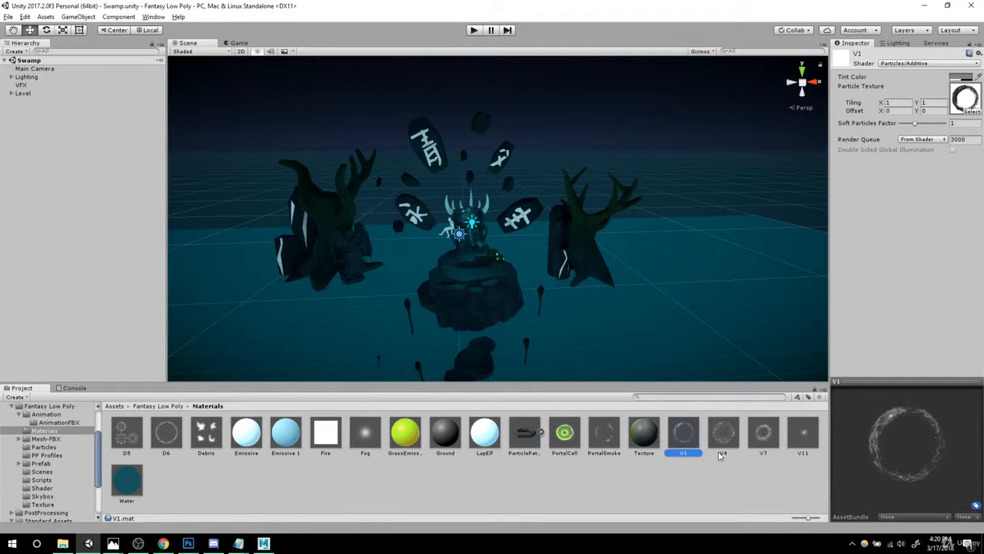
right_click(679, 486)
mouse_move(738, 286)
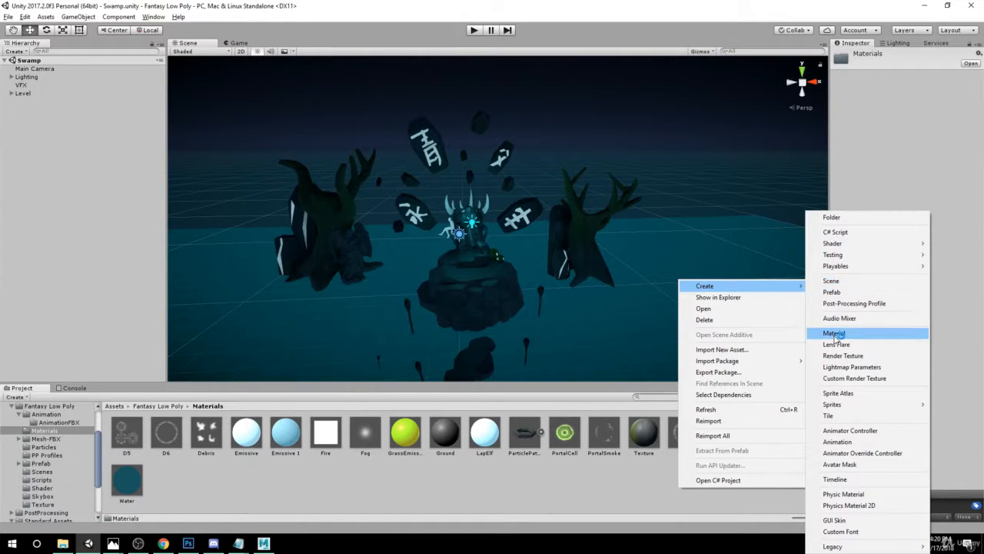
left_click(584, 502)
- Set the V1 material's shader to the Additive type of the Particles group
left_click(684, 434)
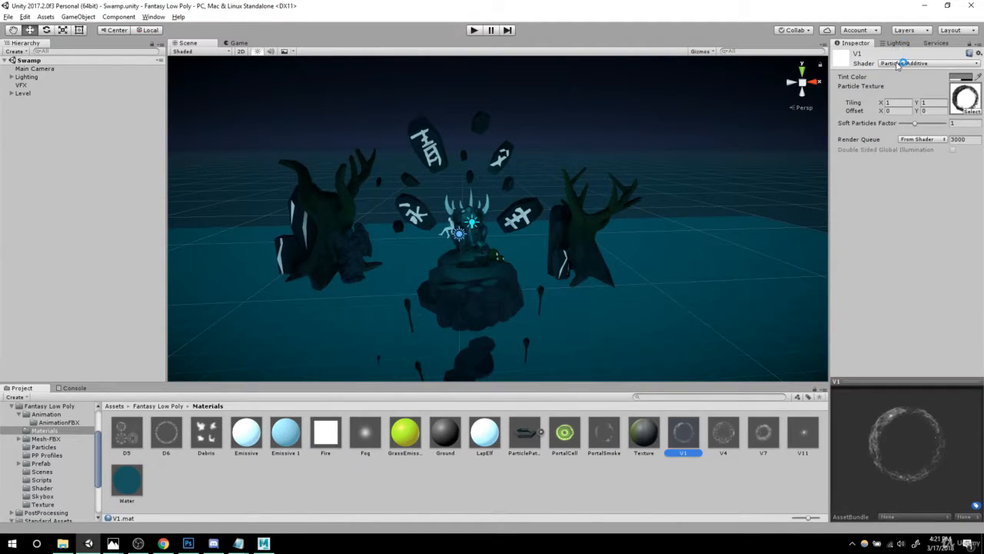
left_click(900, 64)
mouse_move(892, 176)
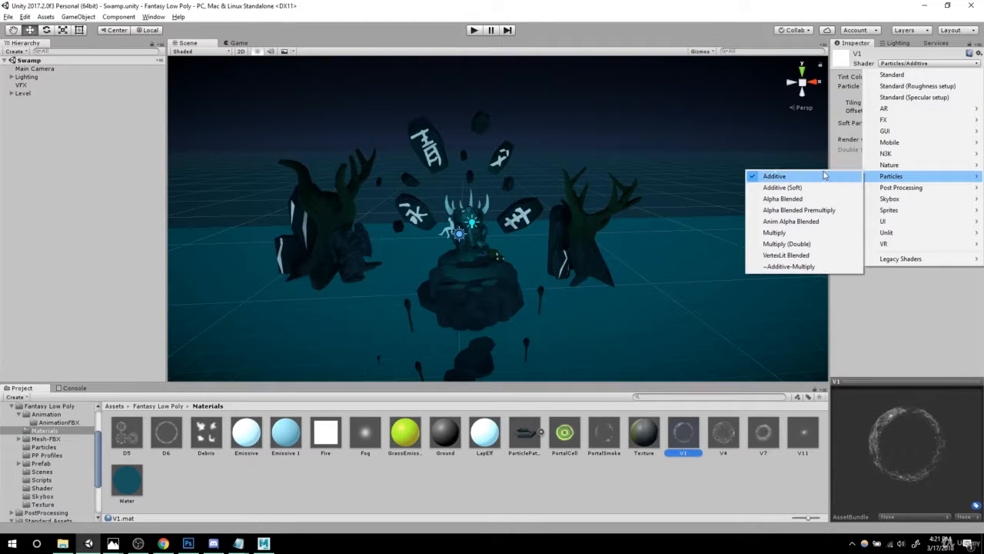
left_click(799, 176)
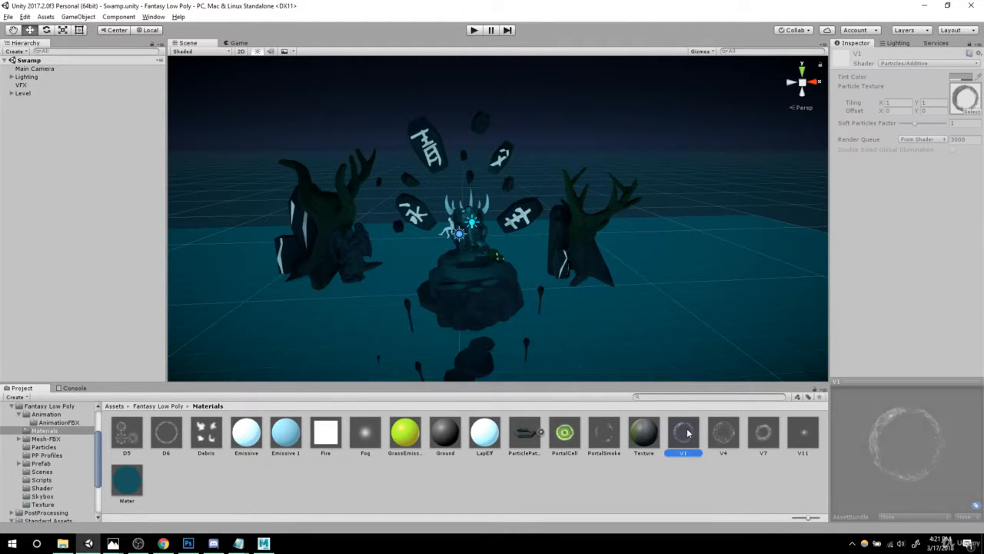
- Review the shader and texture settings of the V1, V4, V7 and V11 materials one after another
left_click(721, 433)
left_click(763, 433)
left_click(803, 433)
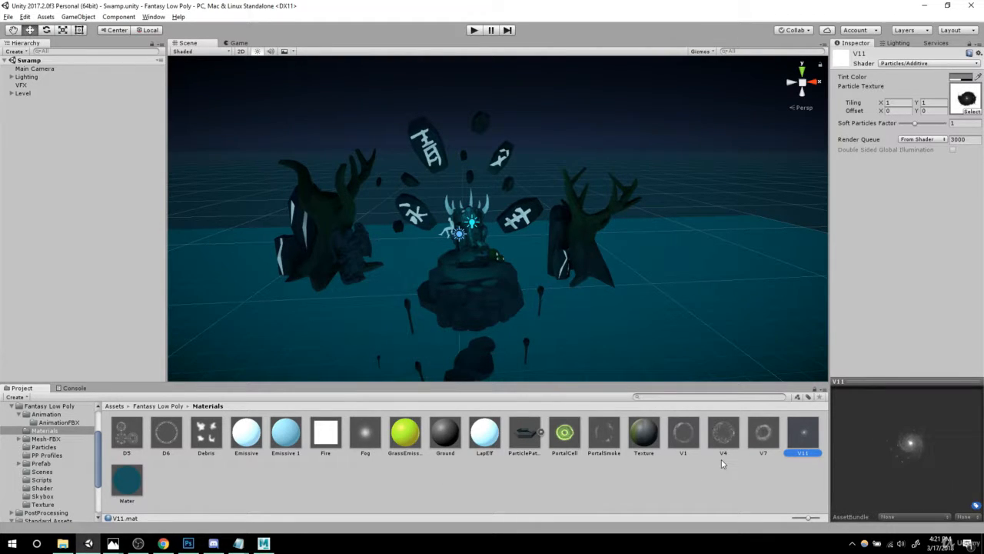
left_click(677, 435)
left_click(723, 433)
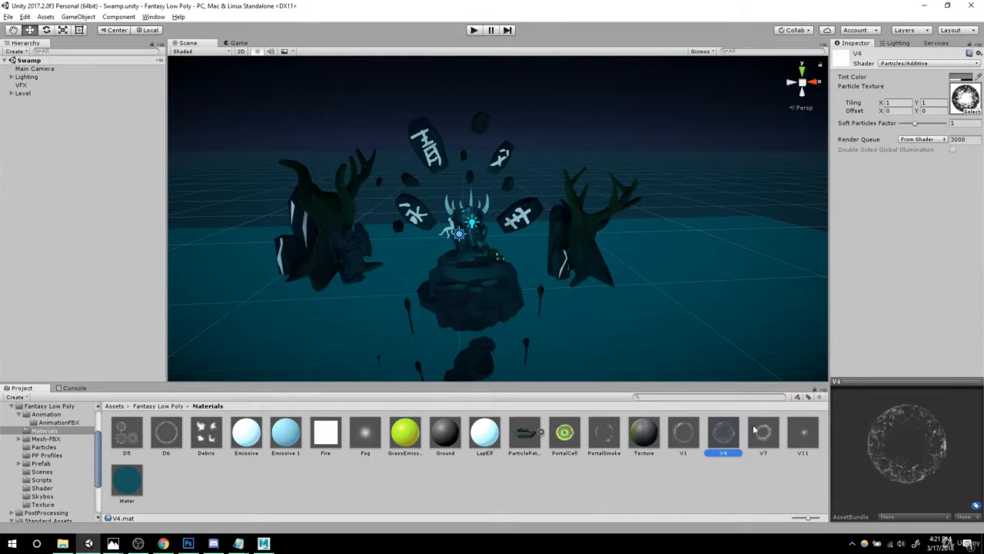
left_click(763, 433)
left_click(804, 435)
key("Left")
key("Left")
key("Left")
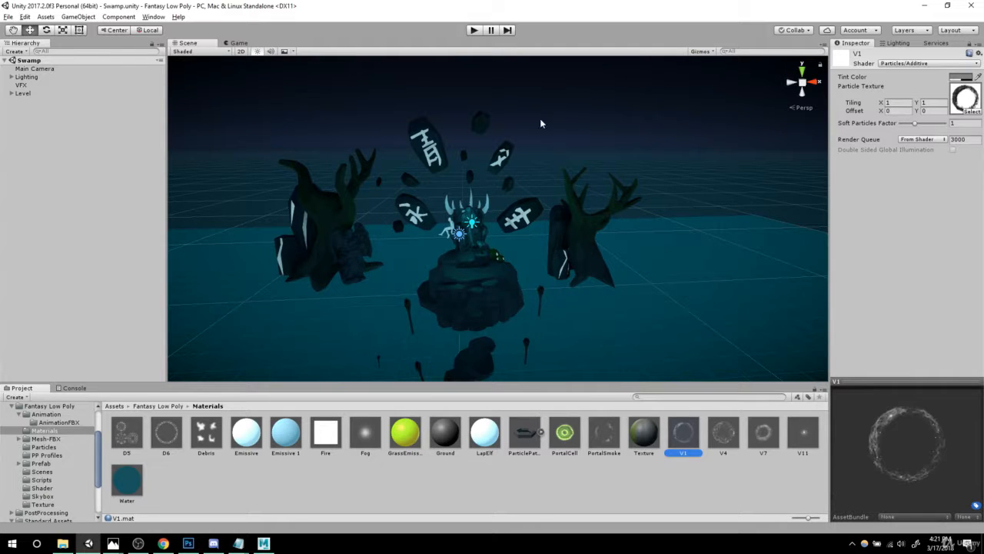
- Check which particle texture is assigned to the V1 material, leaving the assignment as it is
left_click(727, 445)
left_click(699, 437)
left_click(970, 110)
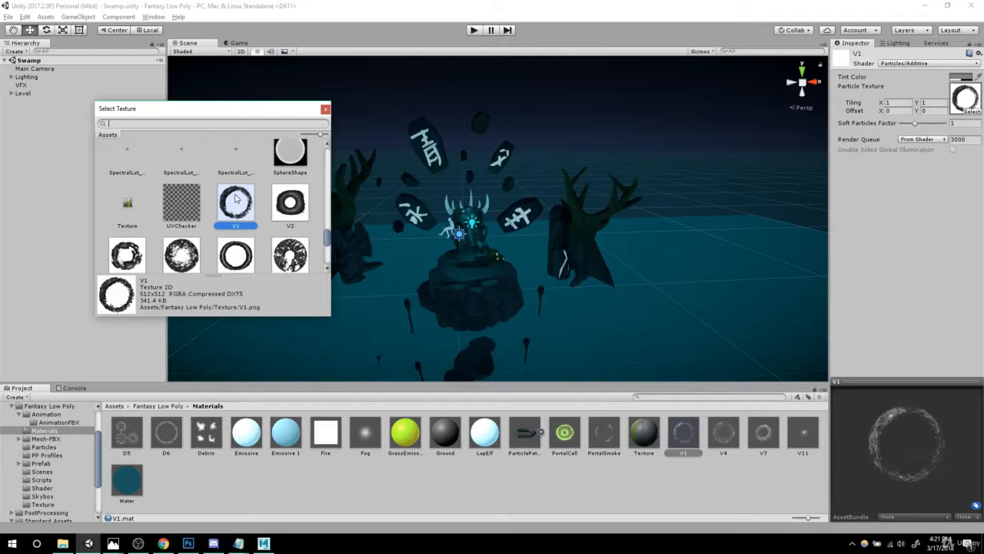
left_click(326, 109)
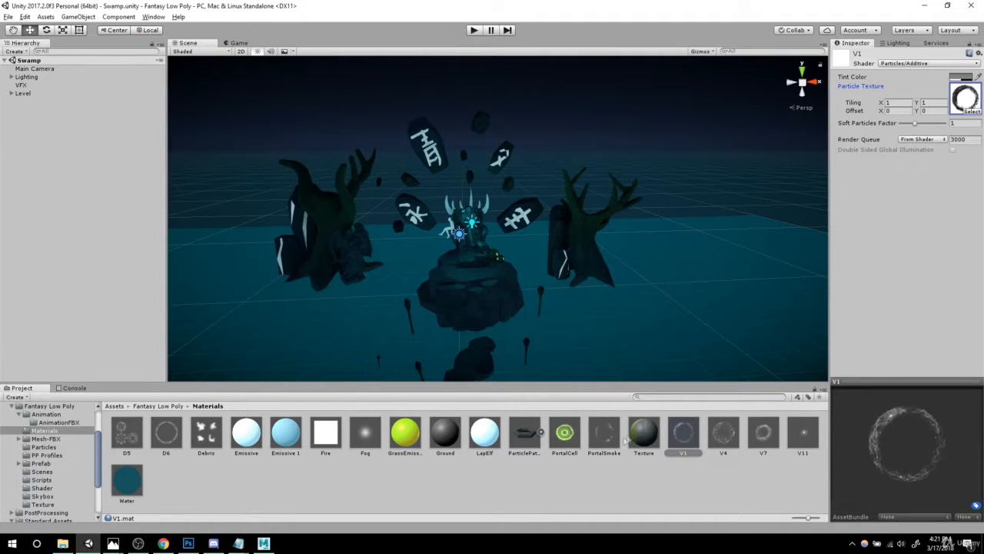
- Check the particle textures assigned to the D6 and D5 materials, and return to the V1 material
left_click(158, 441)
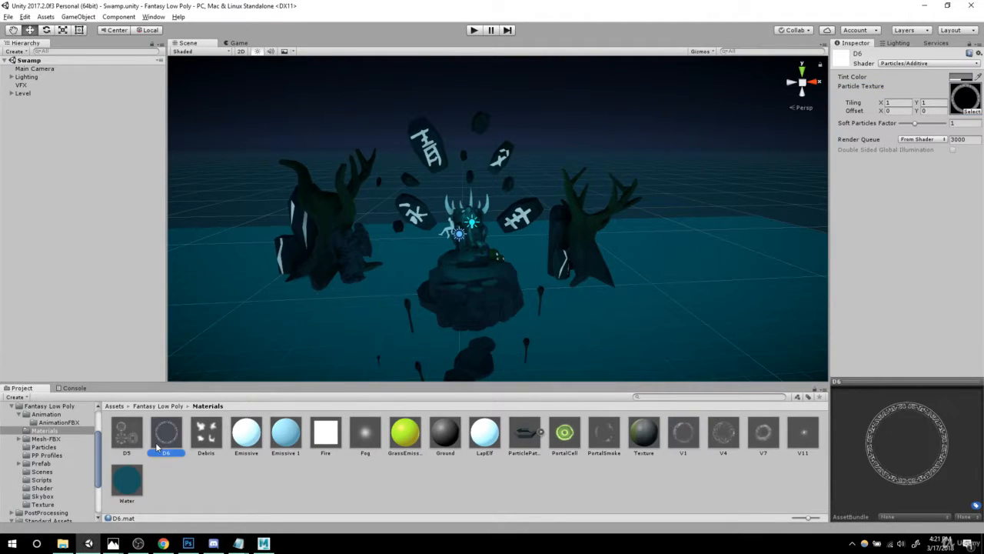
left_click(970, 112)
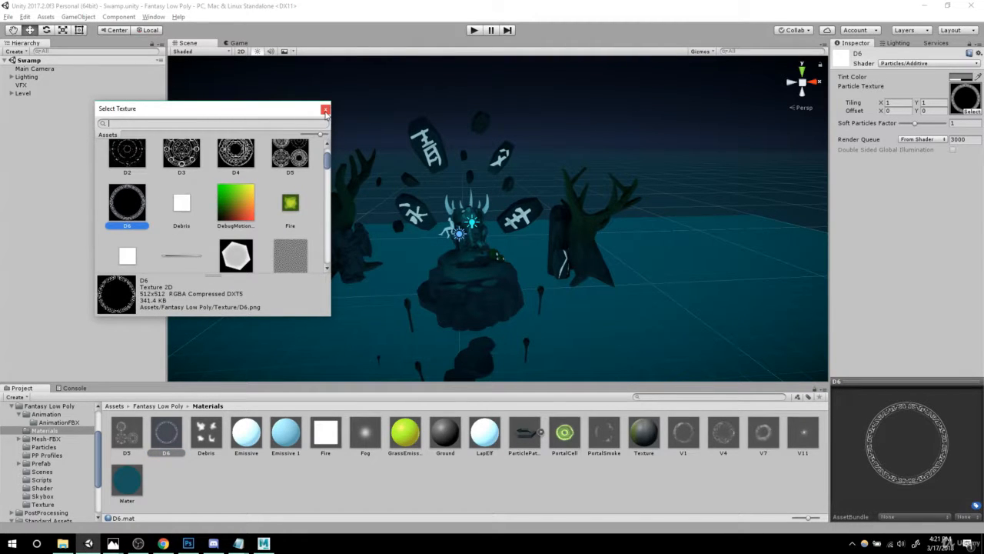
left_click(326, 110)
left_click(127, 433)
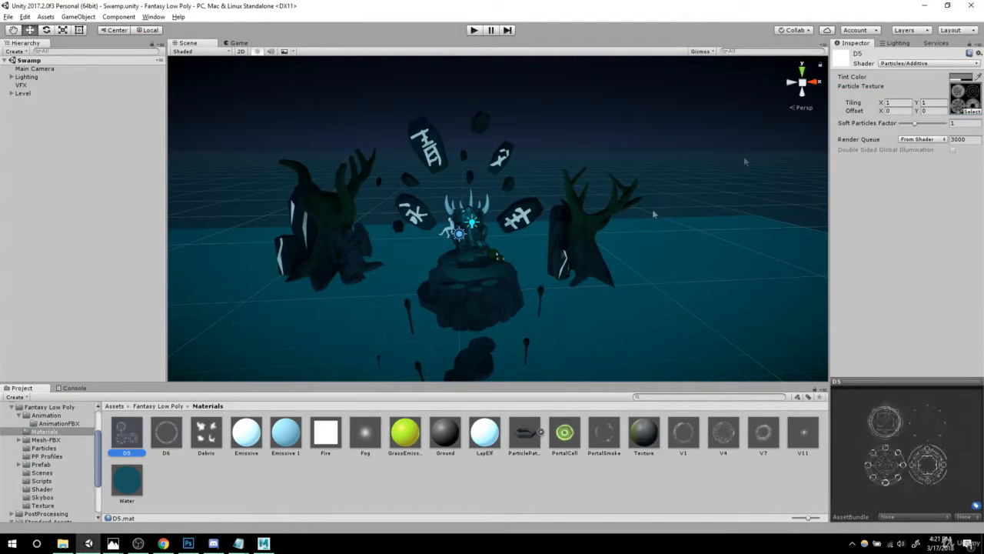
left_click(970, 112)
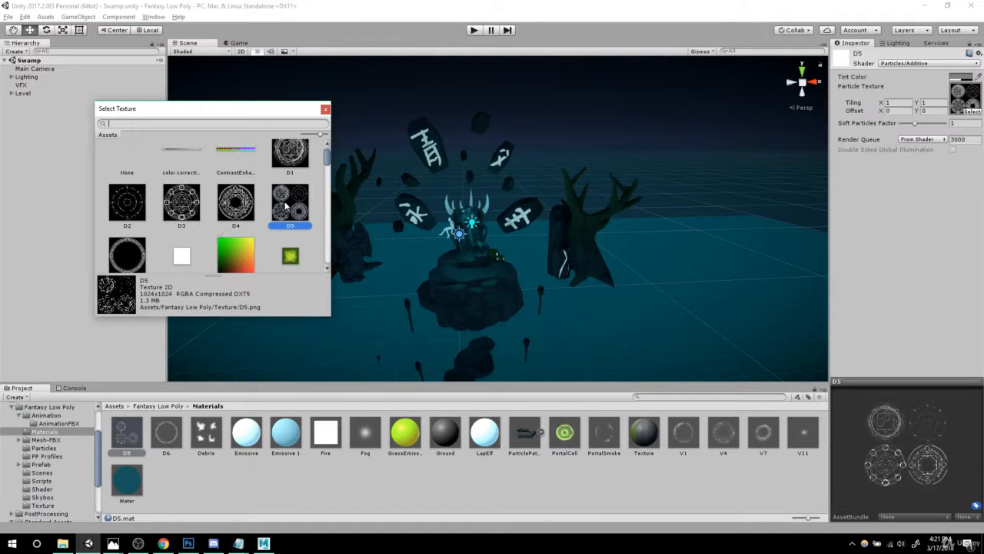
left_click(324, 109)
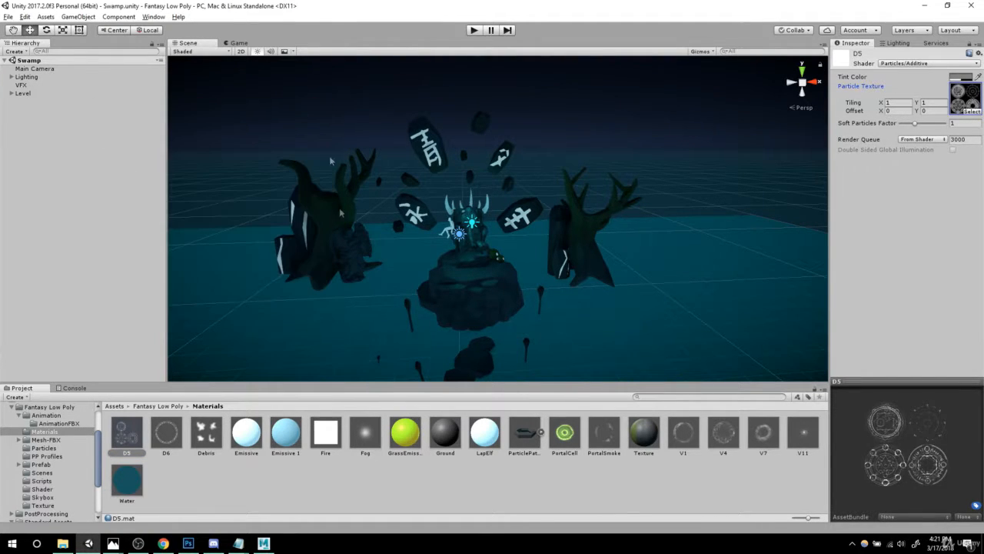
left_click(684, 433)
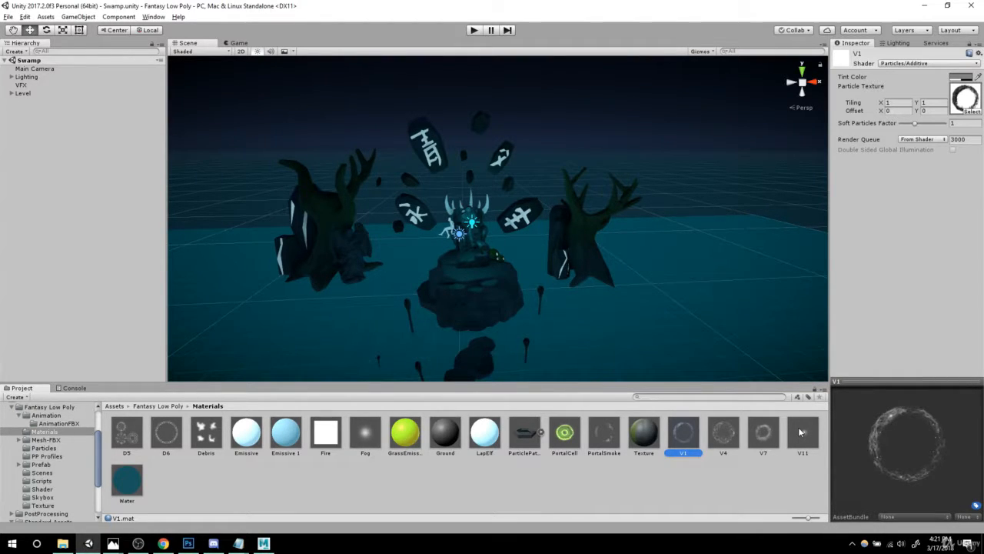
- Create an empty game object at the root of the Swamp scene and reset its transform
left_click(100, 173)
right_click(51, 143)
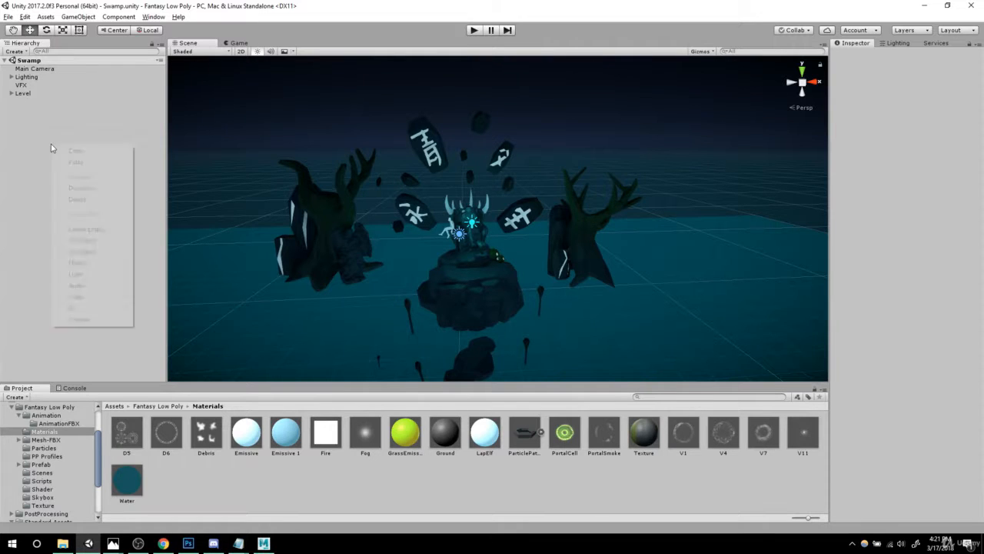
left_click(66, 225)
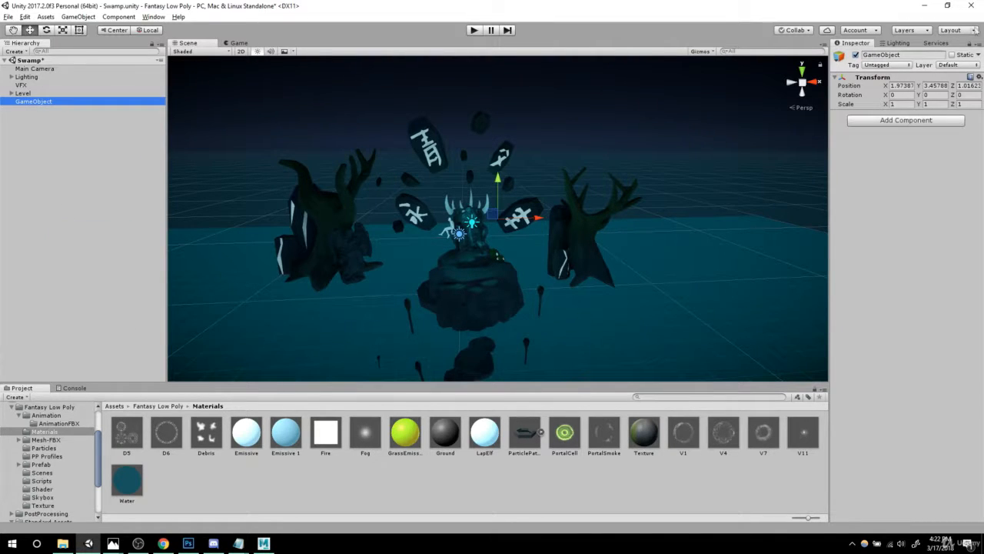
left_click(979, 78)
left_click(892, 87)
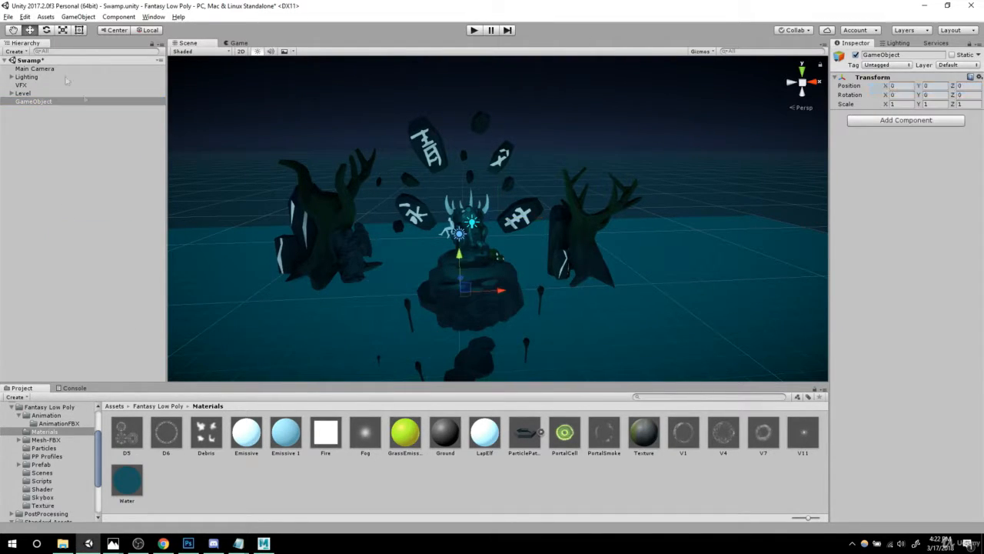
- Rename the new empty game object Swamp_Vortex
left_click(42, 103)
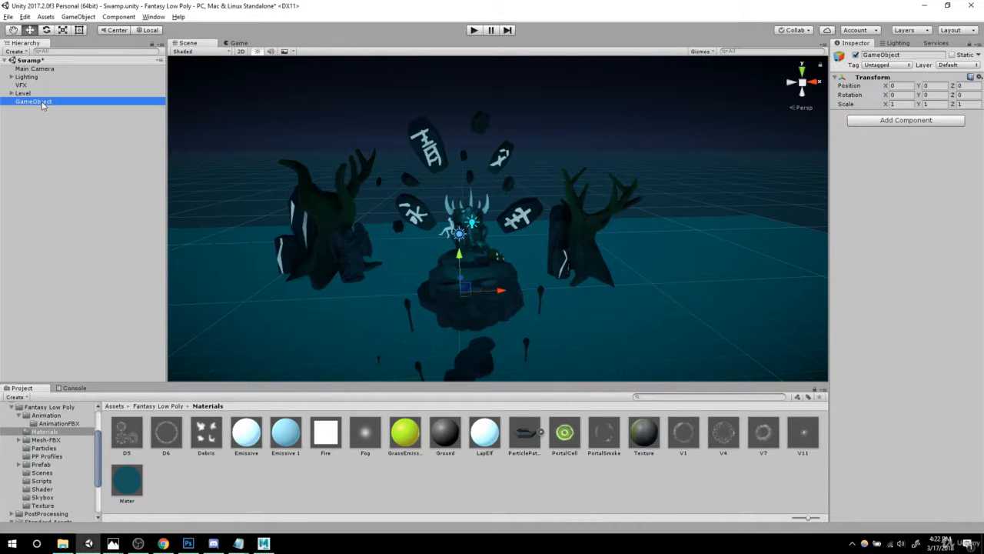
left_click(42, 103)
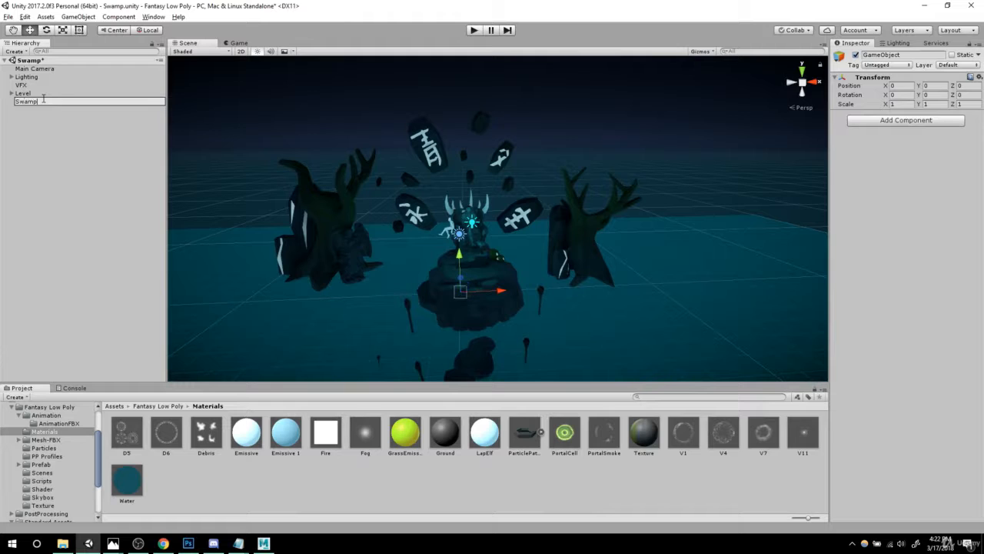
type("Swamp_Vortex")
key("Return")
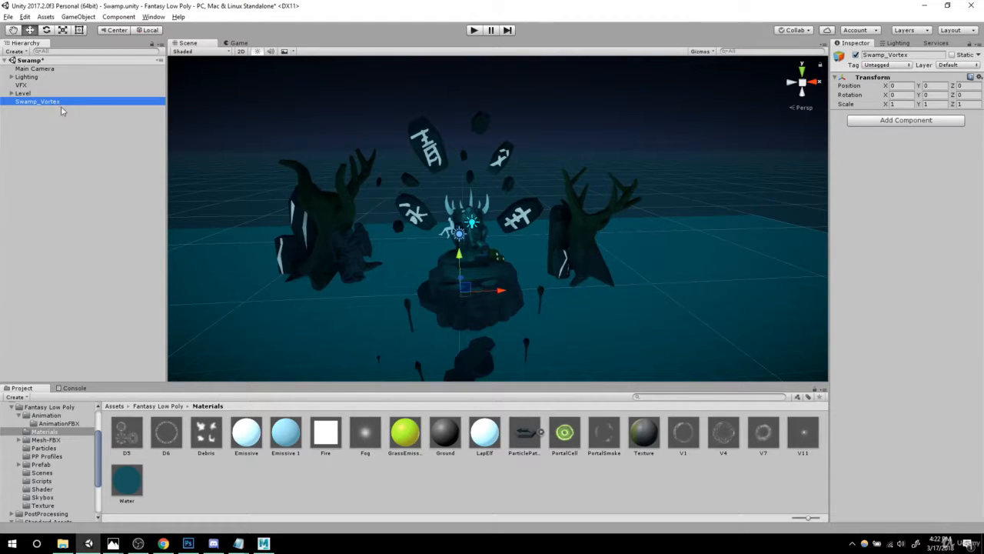
- Add a Particle System effect as a child of Swamp_Vortex and select it for editing
right_click(42, 101)
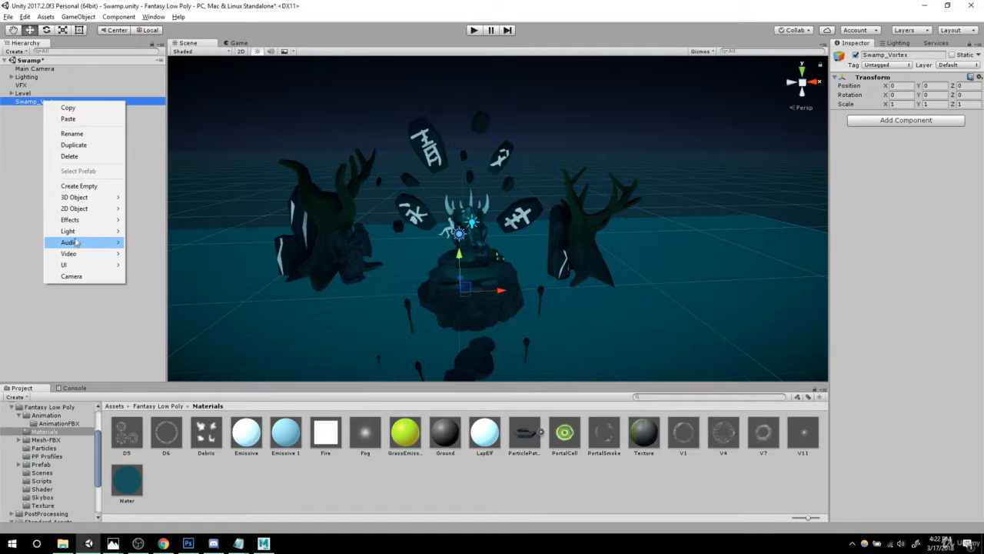
mouse_move(85, 221)
left_click(161, 220)
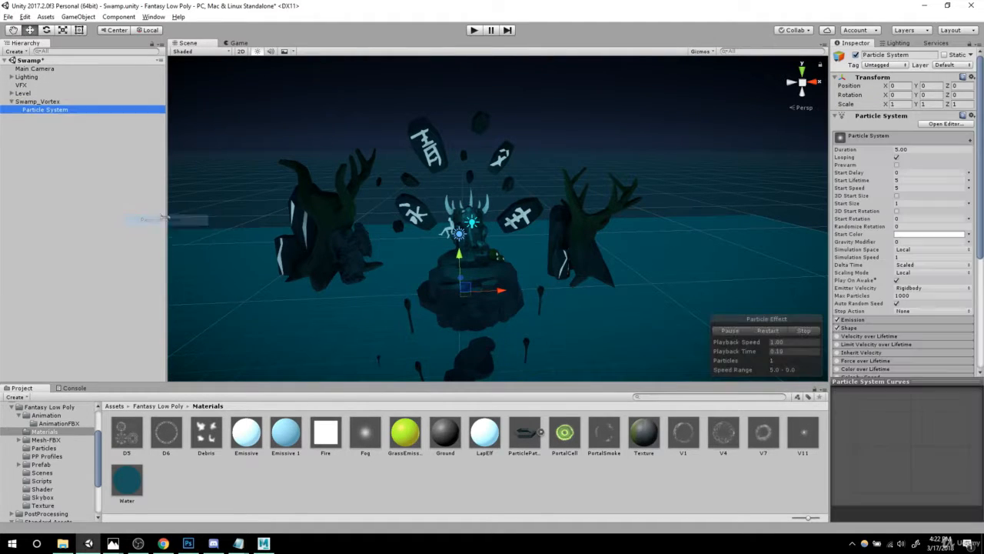
left_click(103, 144)
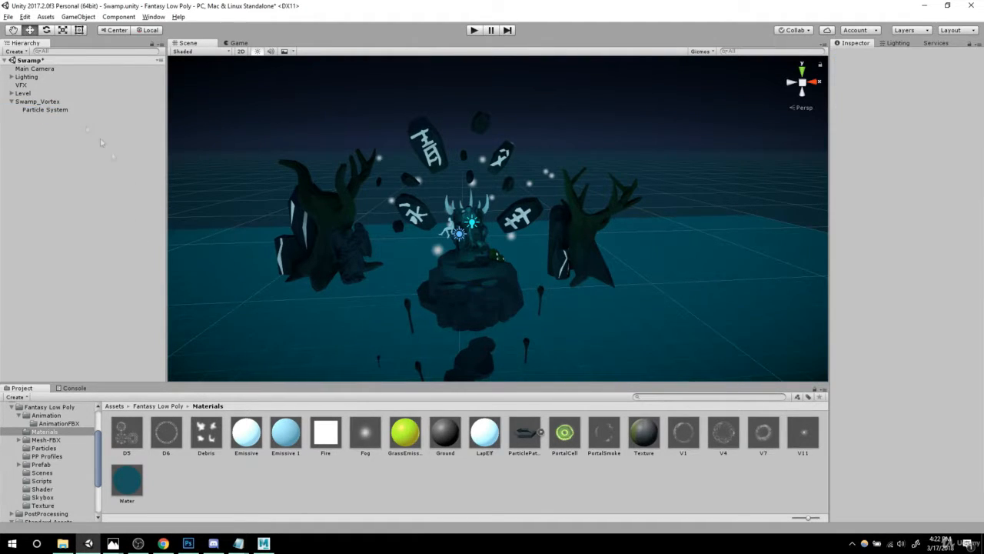
left_click(51, 113)
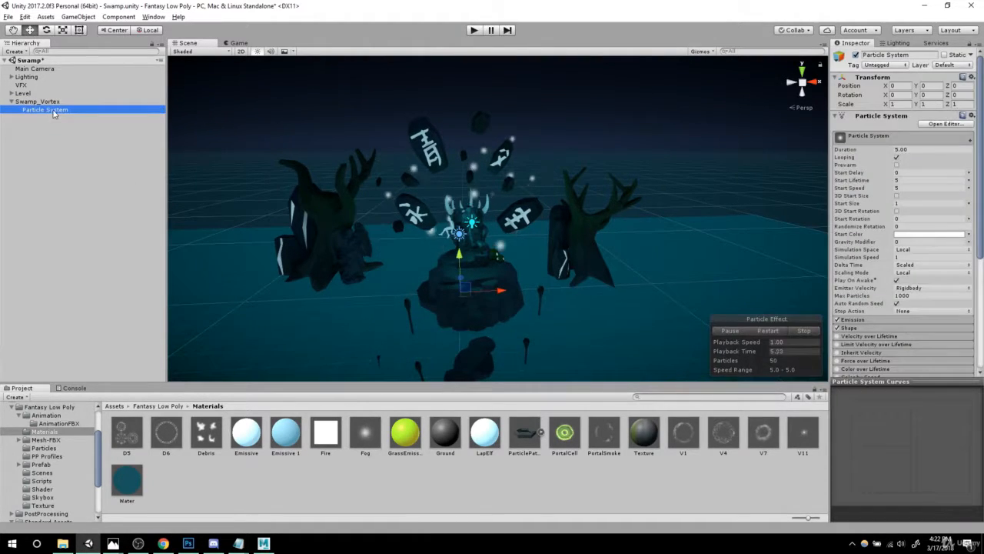
- Rename the new particle system under Swamp_Vortex as V4 BS
left_click(54, 113)
type("V4 BS")
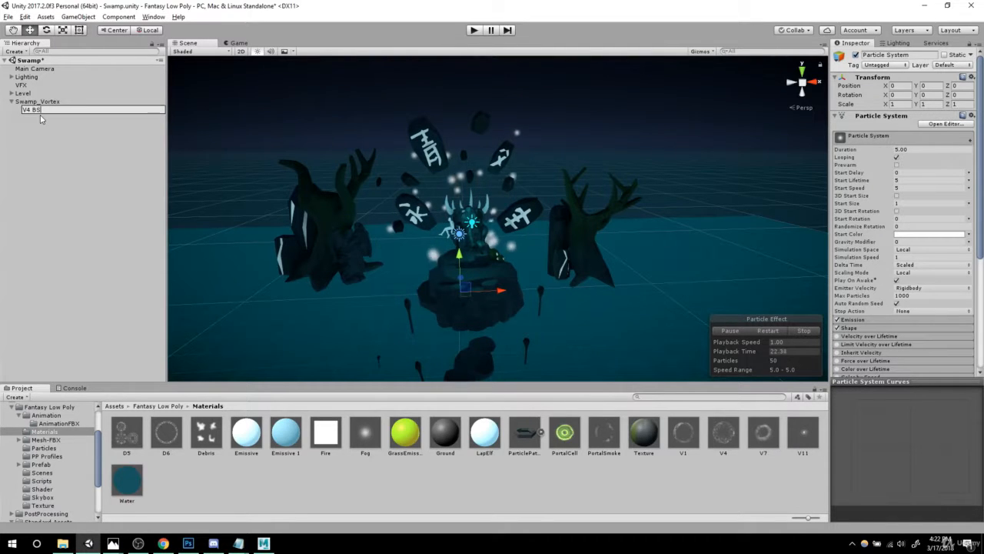
key("Return")
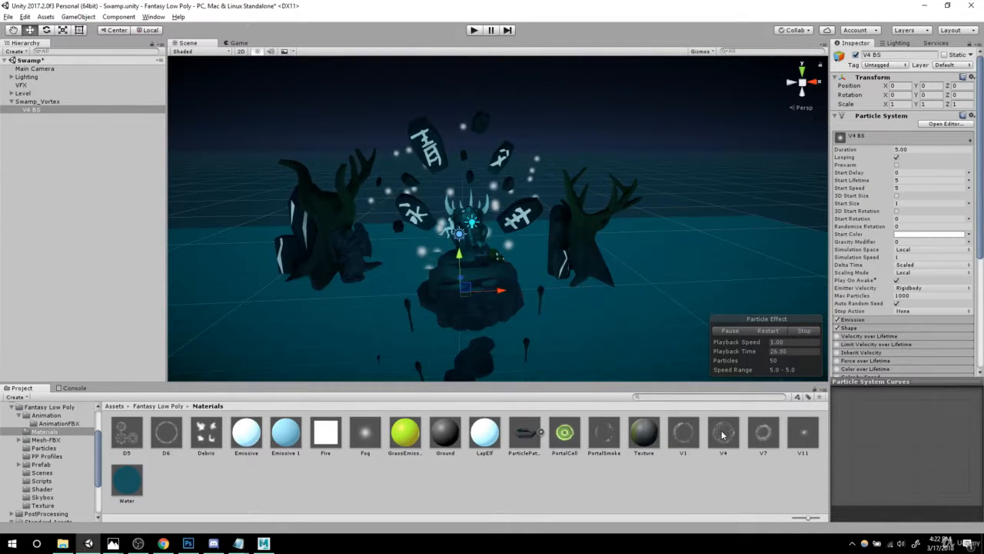
- Assign the V4 material to the V4 BS particle system and view the particles from several angles
left_click_drag(723, 436, 55, 110)
right_click_drag(608, 229, 508, 323, "alt")
left_click_drag(507, 323, 626, 315, "alt")
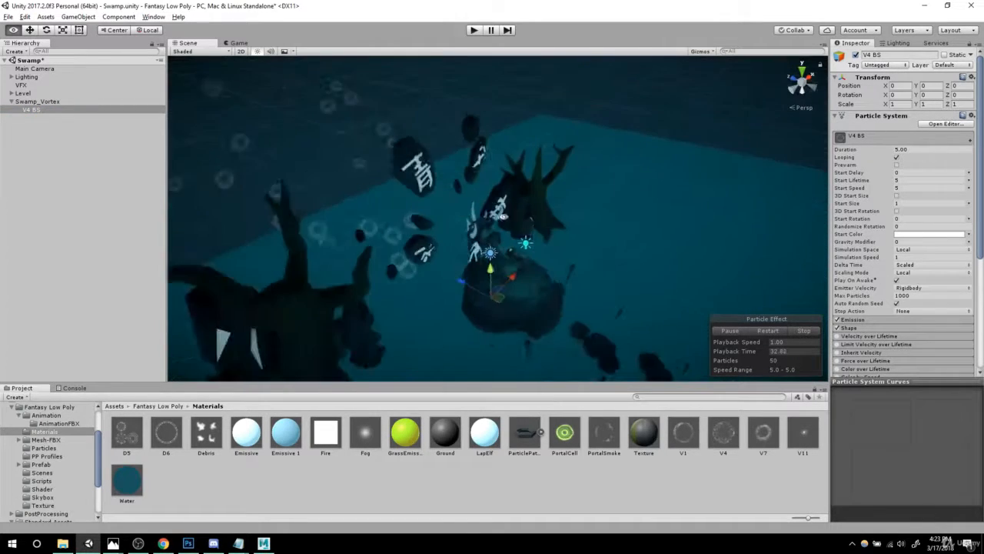
right_click_drag(627, 316, 697, 273, "alt")
left_click_drag(698, 273, 531, 238, "alt")
right_click_drag(531, 238, 588, 271, "alt")
left_click_drag(587, 271, 526, 283, "alt")
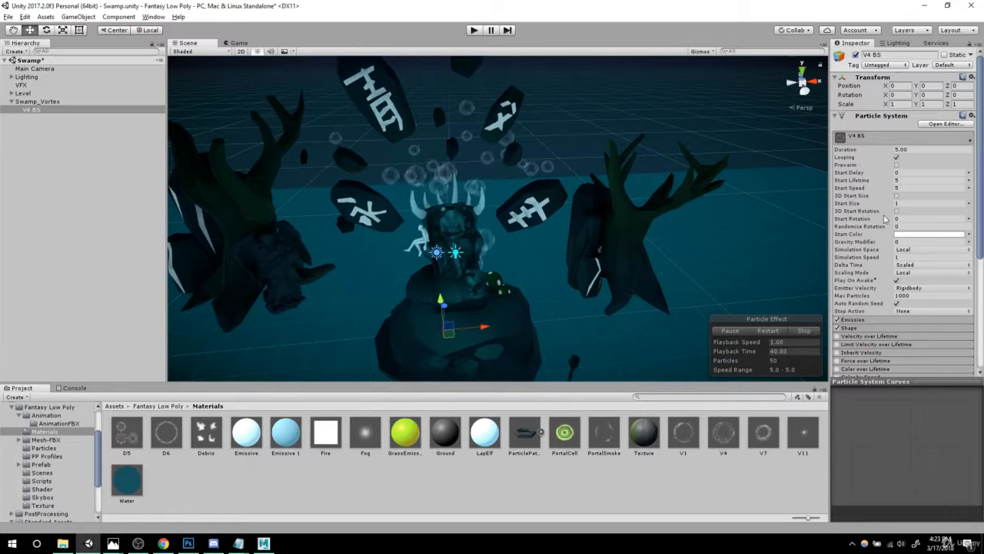
- Set the Start Speed of V4 BS to 0
left_click(923, 188)
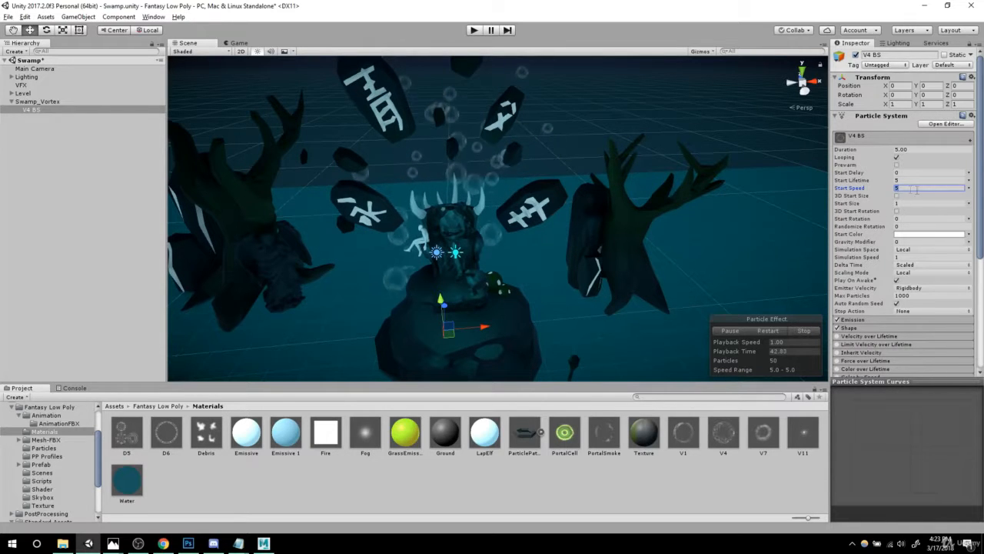
type("0")
left_click_drag(454, 304, 553, 278, "alt")
- Raise the Swamp_Vortex object above the statue to a Y position of about 6.14
left_click(61, 102)
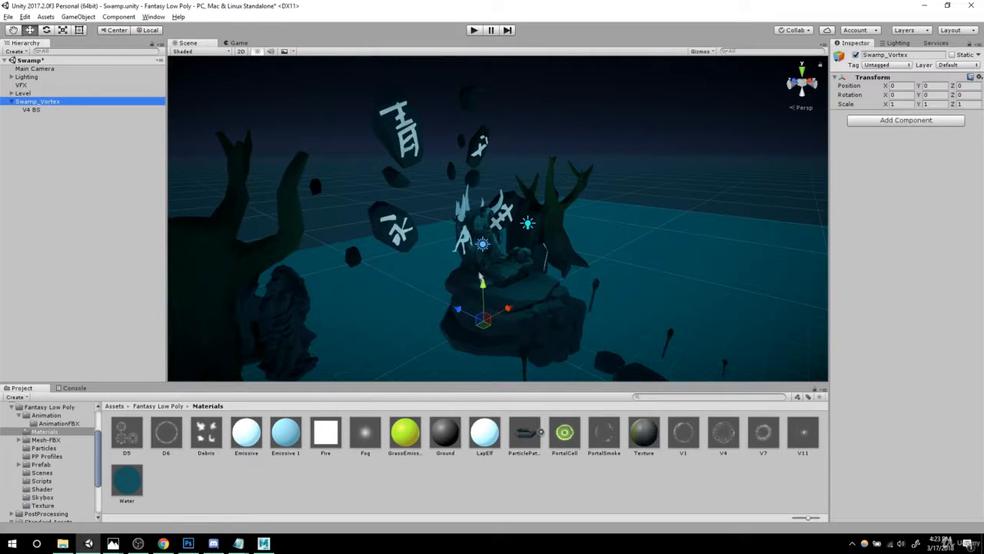
left_click_drag(480, 278, 492, 190)
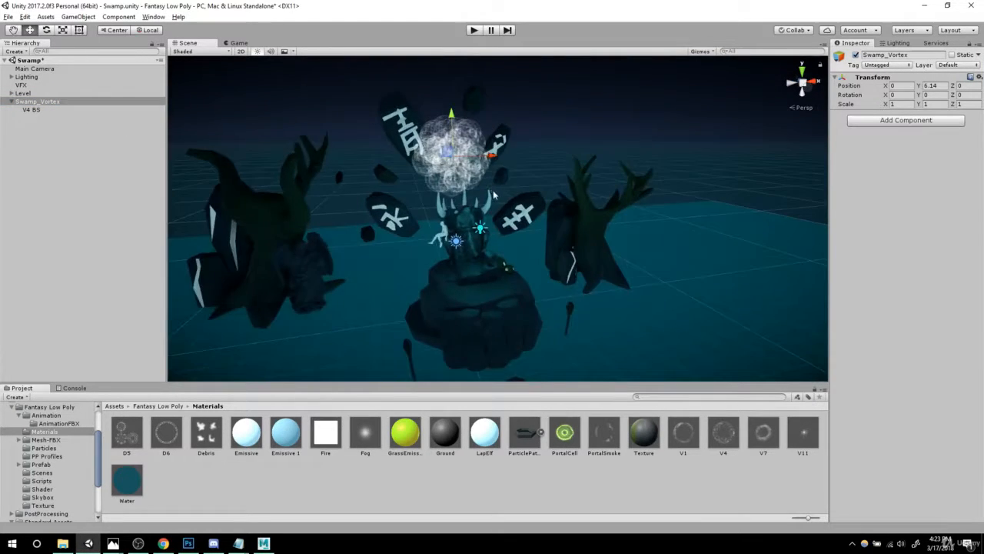
scroll(492, 189, "down", 3)
right_click_drag(493, 192, 544, 306, "alt")
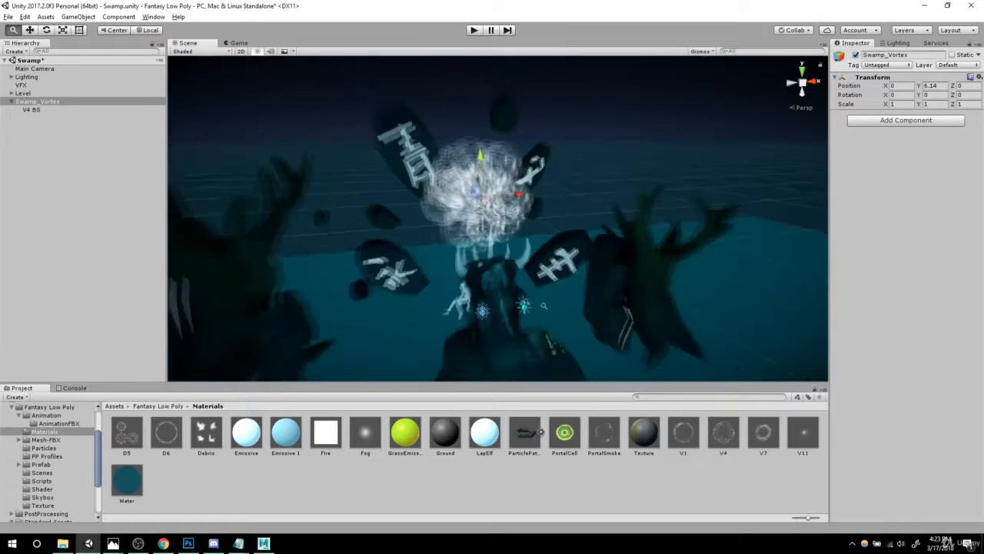
- Limit the V4 BS particle system to a Max Particles value of 1
left_click(32, 110)
left_click_drag(486, 231, 673, 232, "alt")
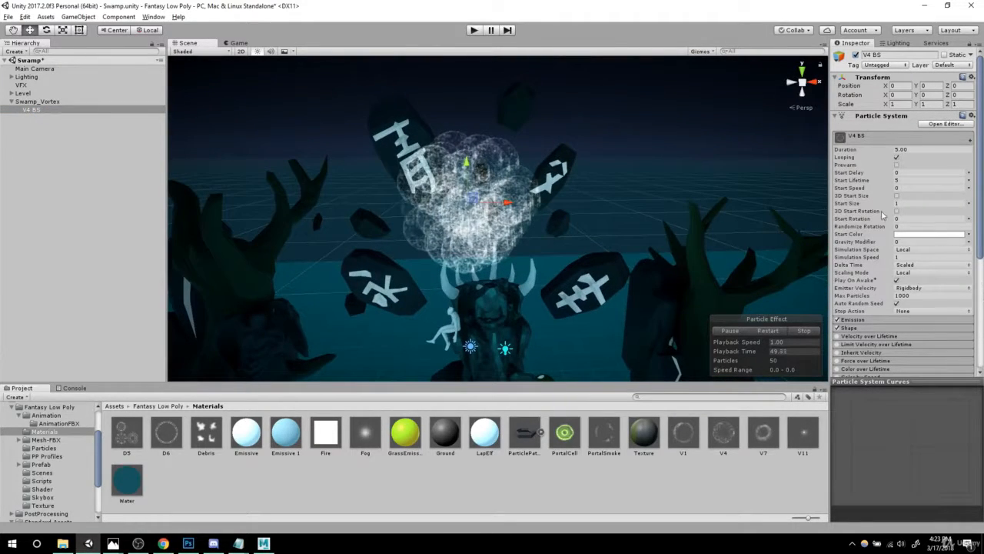
left_click(941, 295)
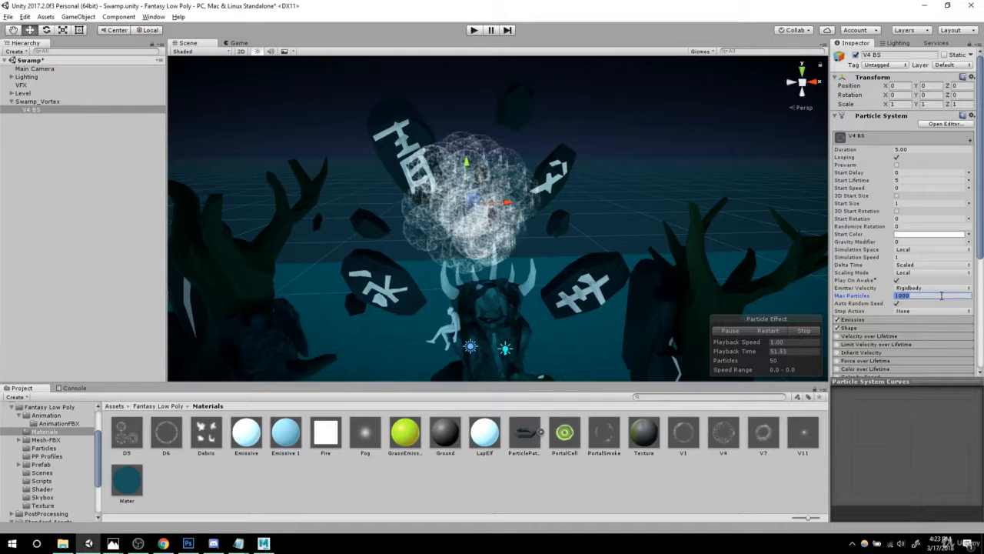
type("1")
left_click_drag(508, 252, 472, 309, "alt")
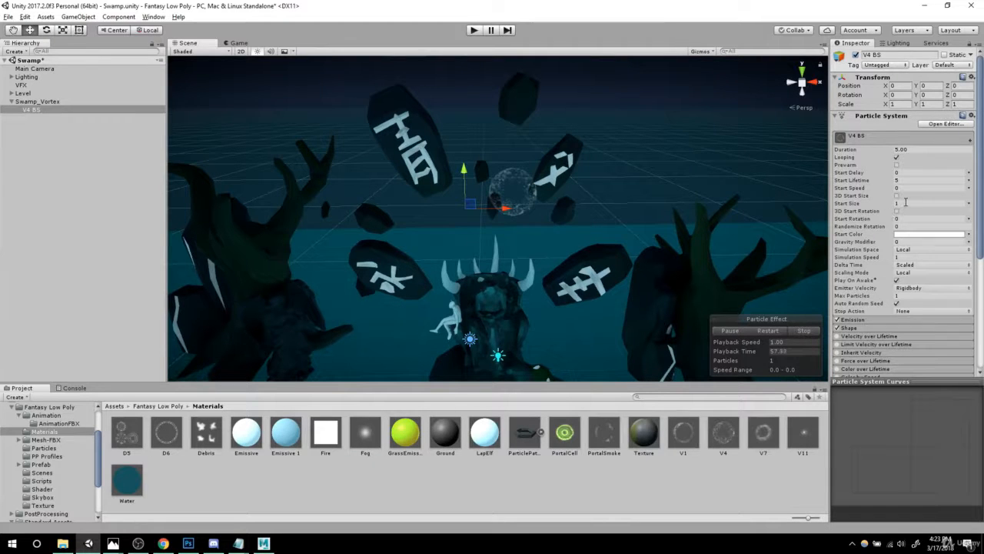
- Set the Start Size of V4 BS to 8 and check the ring's scale around the statue
type("8")
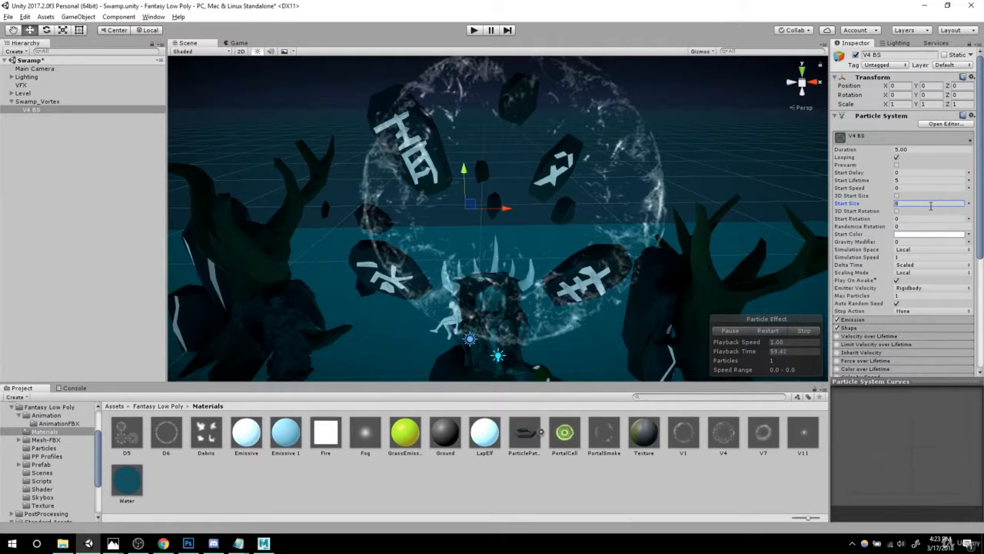
scroll(659, 182, "down", 10)
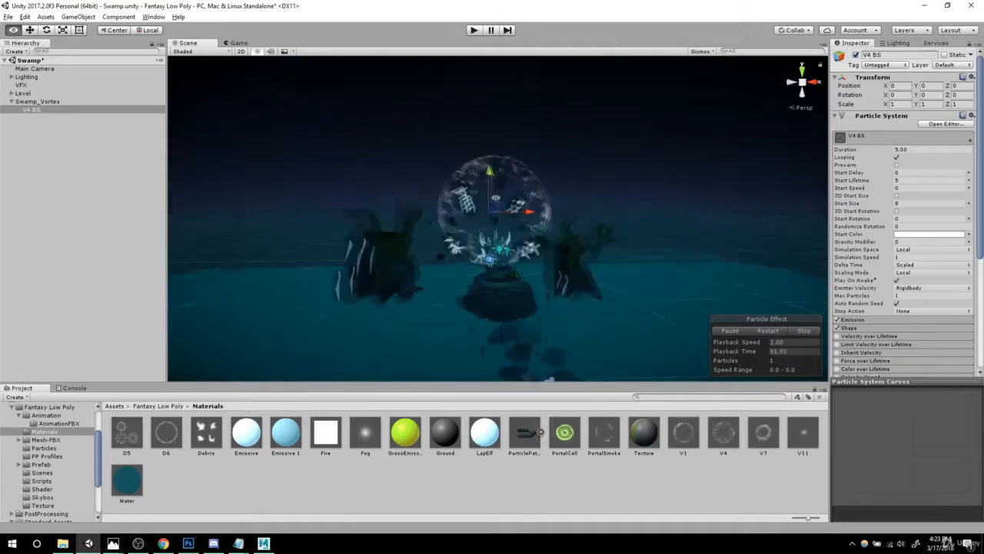
left_click_drag(502, 201, 454, 193, "alt")
right_click_drag(454, 192, 515, 196, "alt")
mouse_move(515, 196)
left_mouse_down("alt")
mouse_move(561, 180)
mouse_move(530, 231)
mouse_move(530, 195)
left_mouse_up("alt")
right_click_drag(531, 196, 613, 244, "alt")
left_click_drag(613, 244, 548, 254, "alt")
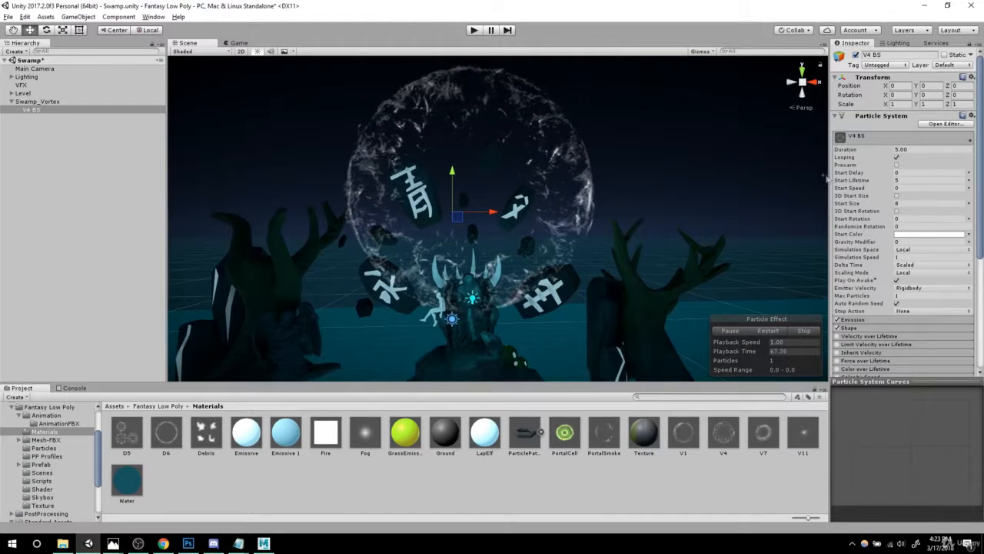
scroll(888, 217, "down", 2)
right_click_drag(555, 255, 612, 266, "alt")
left_click_drag(611, 266, 639, 274, "alt")
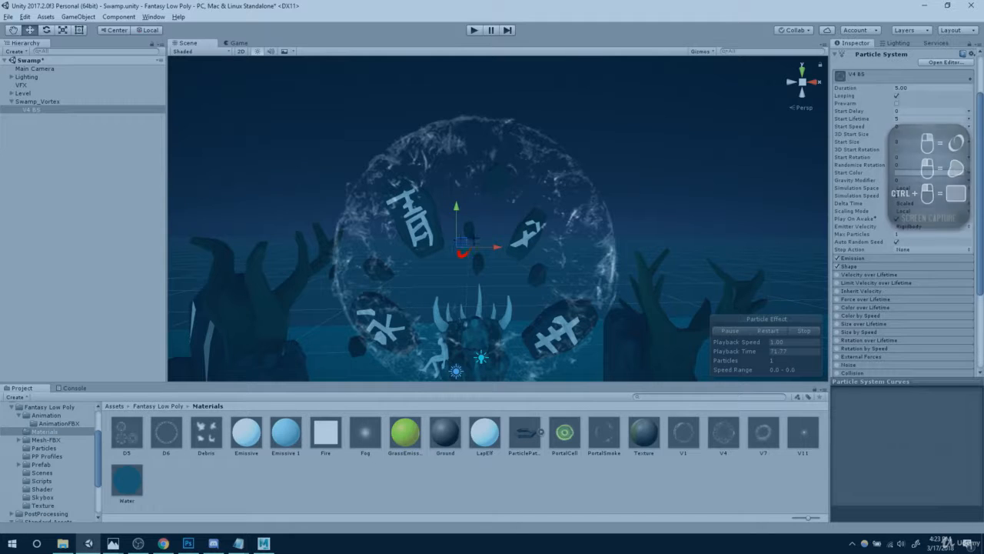
left_click_drag(460, 245, 456, 253)
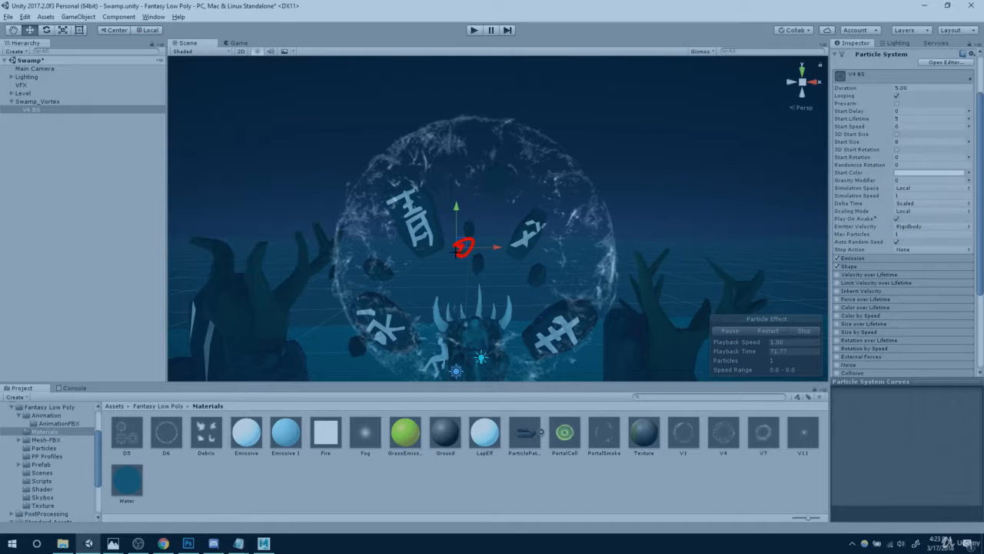
mouse_move(480, 219)
left_mouse_down()
mouse_move(569, 355)
mouse_move(545, 192)
left_mouse_up()
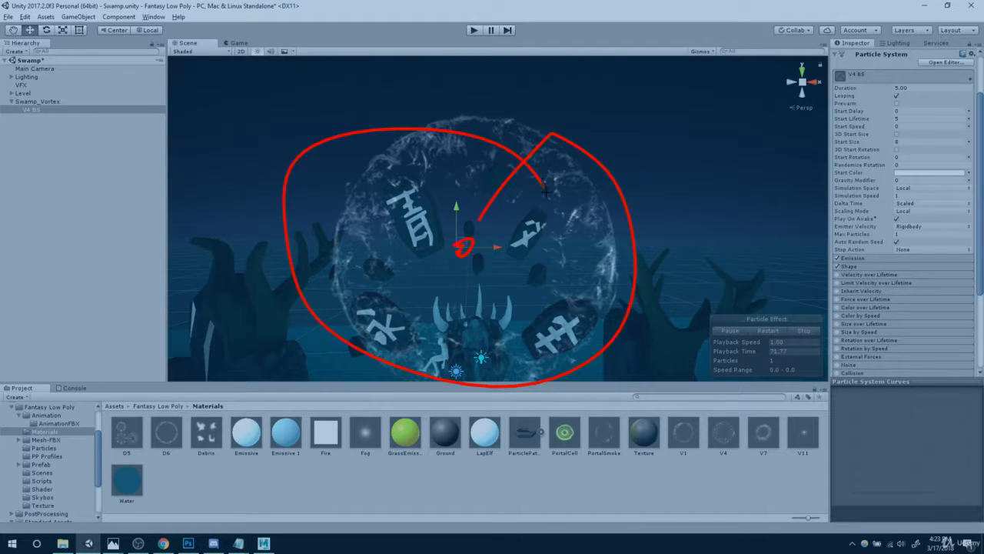
key("Escape")
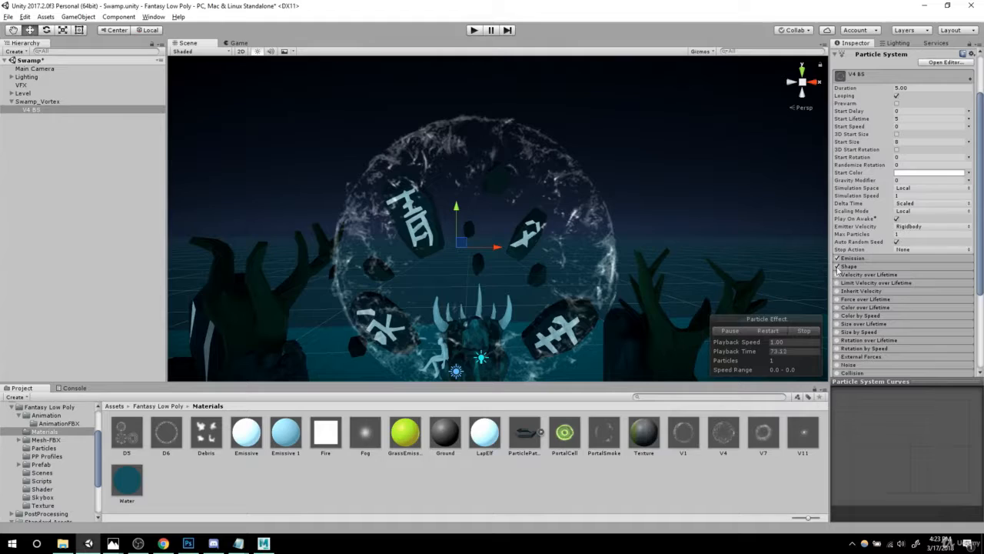
- Disable the Shape module of V4 BS and check where the ring is emitted
left_click(838, 266)
scroll(462, 230, "down", 5)
left_click_drag(446, 231, 408, 232, "alt")
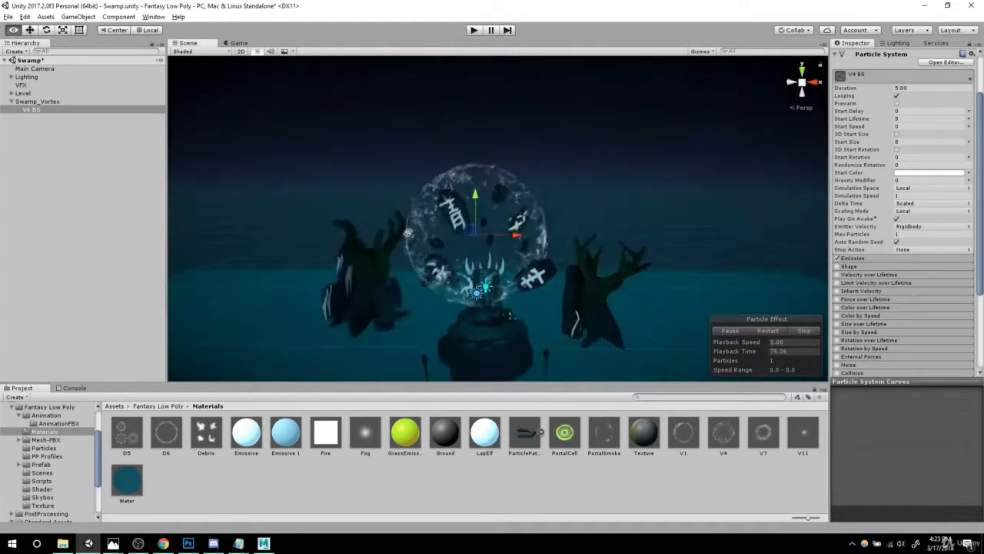
right_click_drag(408, 232, 492, 233, "alt")
left_click_drag(431, 233, 477, 230, "alt")
mouse_move(477, 231)
right_mouse_down("alt")
mouse_move(563, 227)
mouse_move(477, 229)
right_mouse_up("alt")
mouse_move(477, 229)
left_mouse_down("alt")
mouse_move(554, 231)
mouse_move(492, 229)
left_mouse_up("alt")
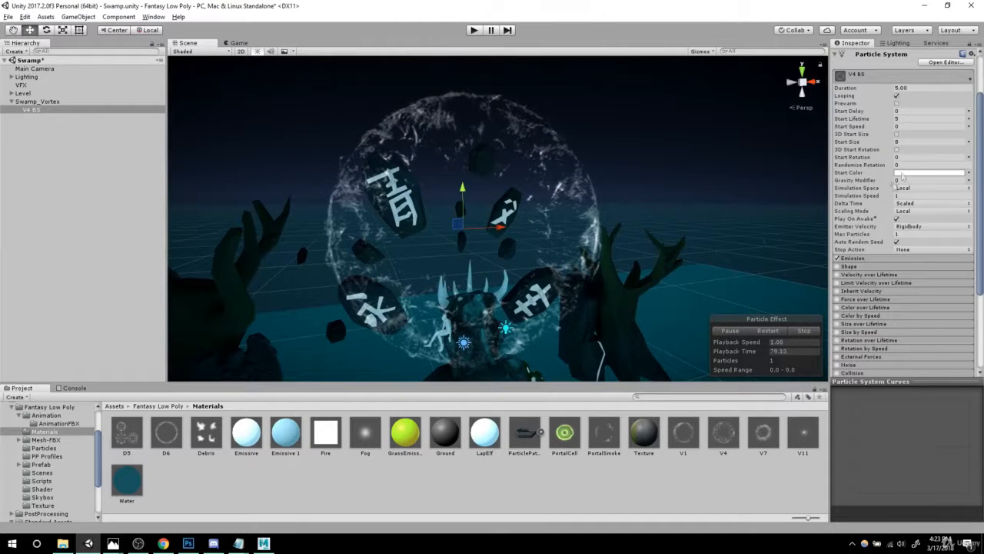
- Set the Emission module's Rate over Time to 1 for V4 BS
left_click(868, 260)
left_click(910, 267)
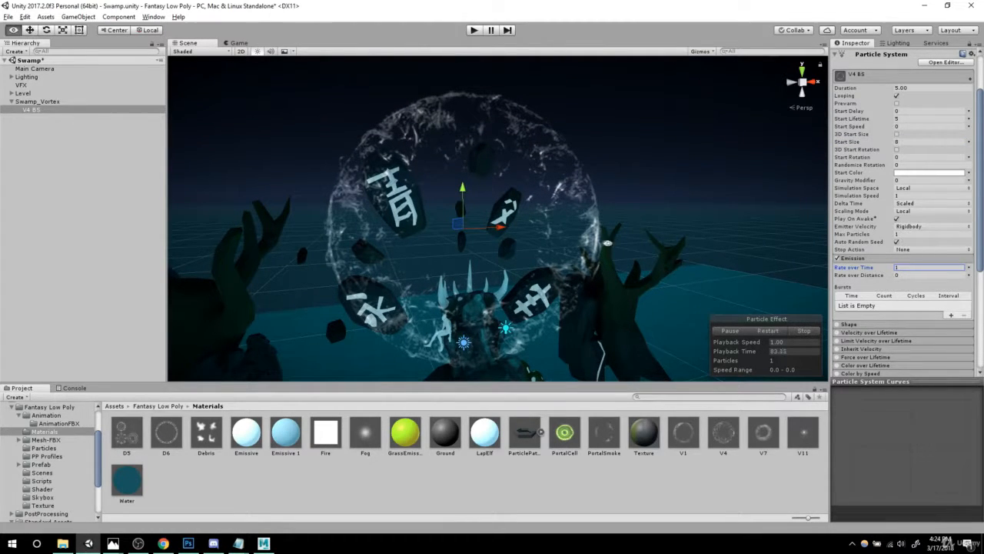
right_click_drag(607, 243, 533, 251, "alt")
mouse_move(533, 250)
left_mouse_down("alt")
mouse_move(592, 247)
mouse_move(549, 246)
left_mouse_up("alt")
scroll(891, 245, "down", 3)
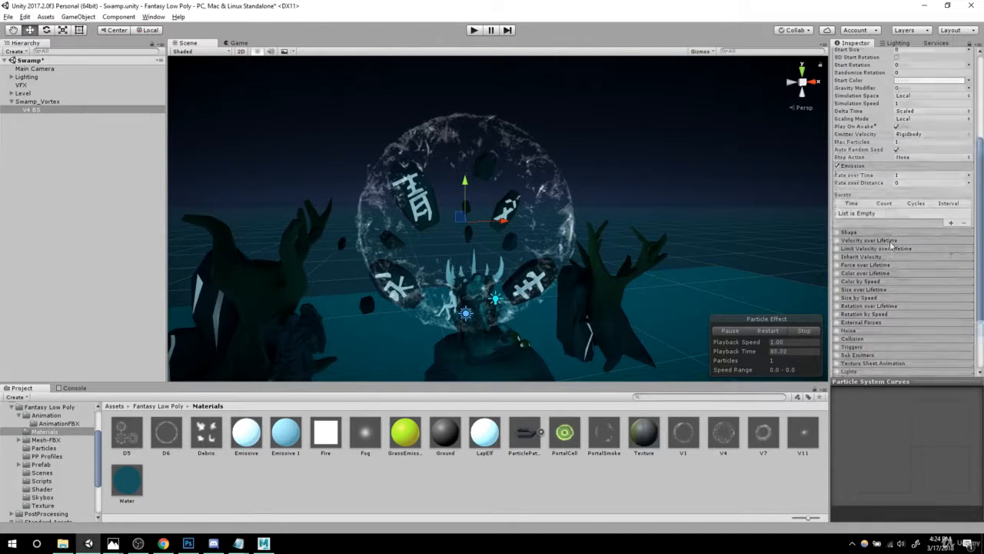
- Set the Renderer module's Render Mode of V4 BS to Vertical Billboard and check it from the side
scroll(888, 261, "down", 3)
left_click(853, 307)
scroll(911, 265, "down", 2)
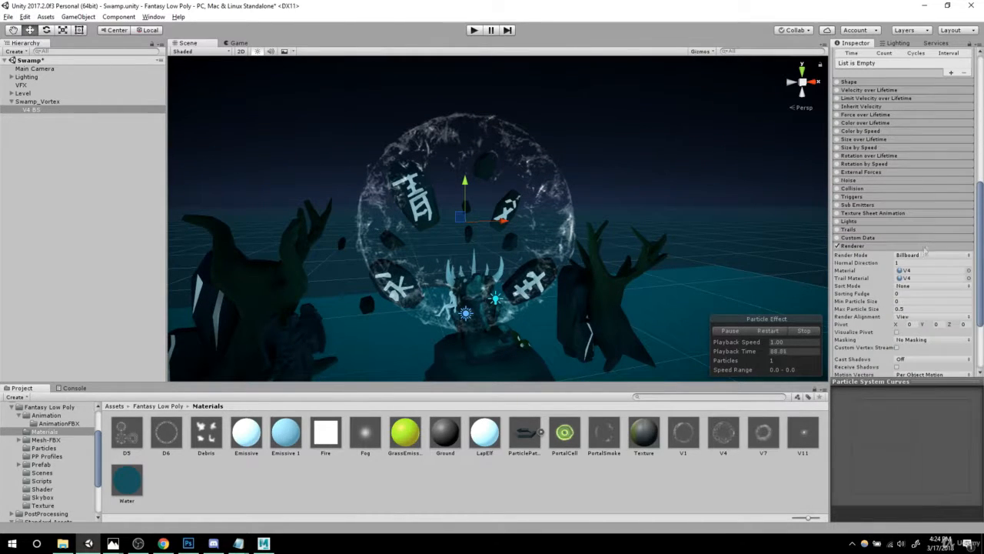
left_click(923, 254)
left_click(918, 300)
left_click_drag(346, 231, 310, 233, "alt")
left_click_drag(581, 238, 550, 238, "alt")
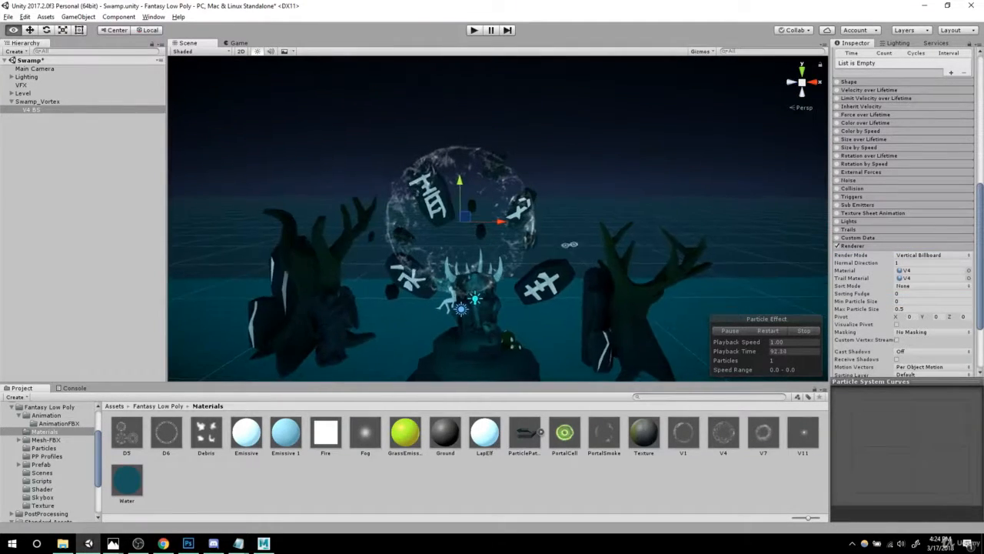
- Try the Horizontal Billboard render mode while looking from above, and switch back to Vertical Billboard
scroll(550, 237, "up", 3)
left_click(920, 257)
left_click(921, 289)
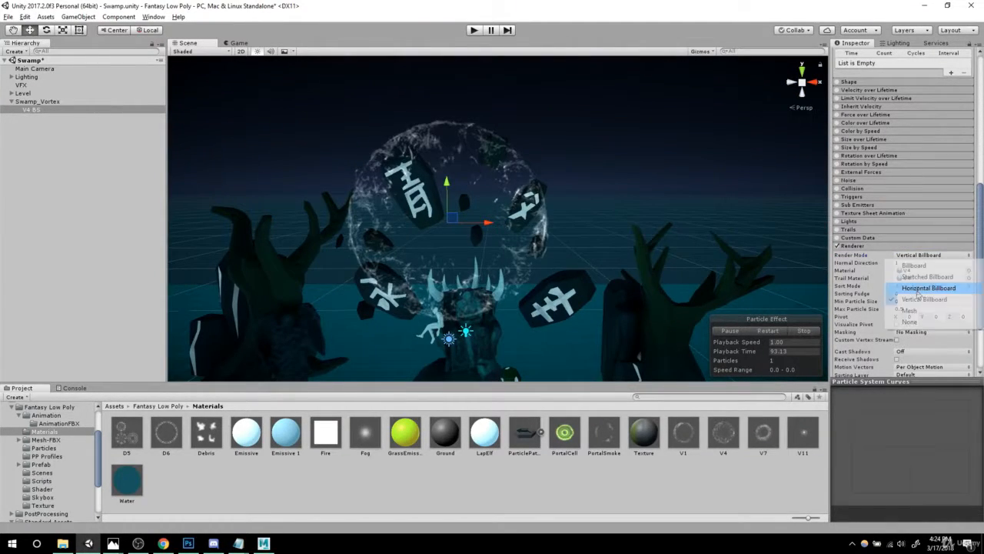
left_click_drag(508, 200, 596, 437, "alt")
mouse_move(587, 309)
left_mouse_down("alt")
mouse_move(587, 299)
mouse_move(589, 497)
mouse_move(593, 223)
mouse_move(592, 292)
left_mouse_up("alt")
left_click(931, 255)
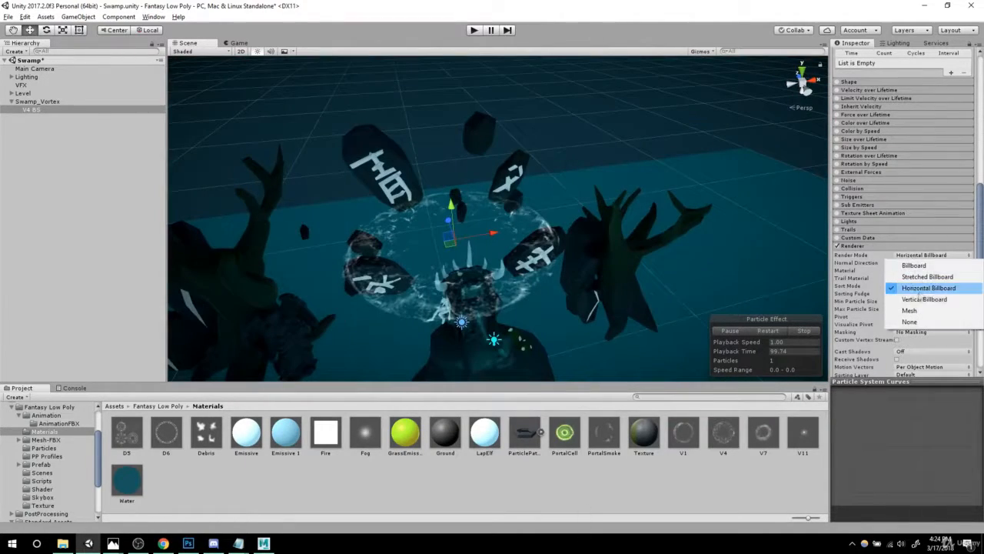
left_click(922, 298)
left_click_drag(516, 223, 466, 116, "alt")
right_click_drag(466, 116, 507, 157, "alt")
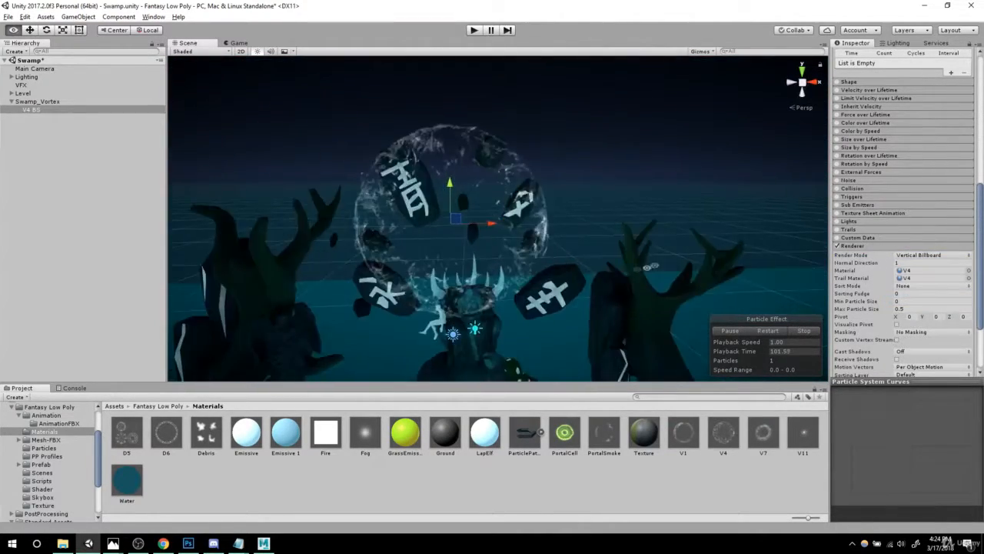
left_click_drag(507, 158, 466, 200, "alt")
- Try moving V4 BS down to about Y -1.24 and sideways along X, and undo both moves
scroll(458, 183, "down", 5)
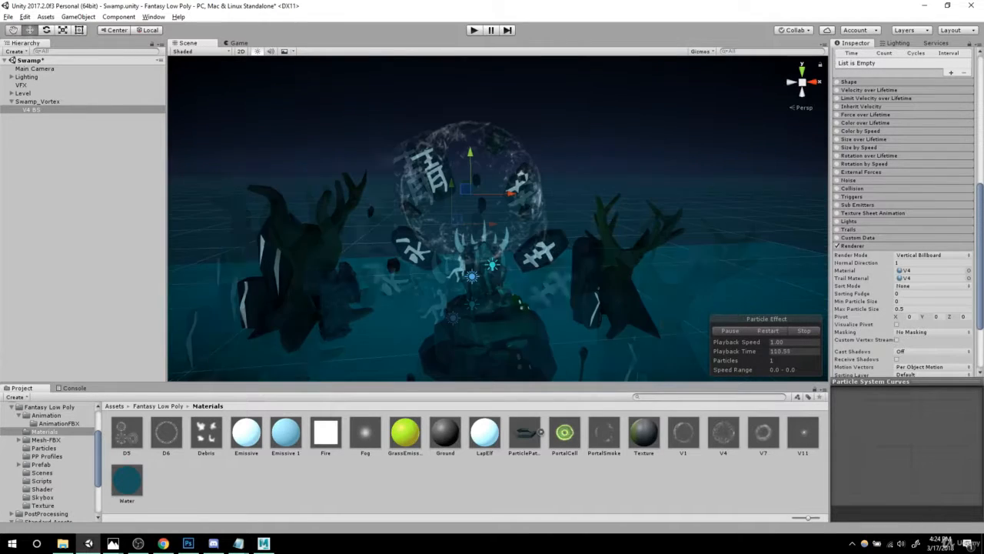
scroll(917, 120, "up", 5)
scroll(917, 123, "up", 5)
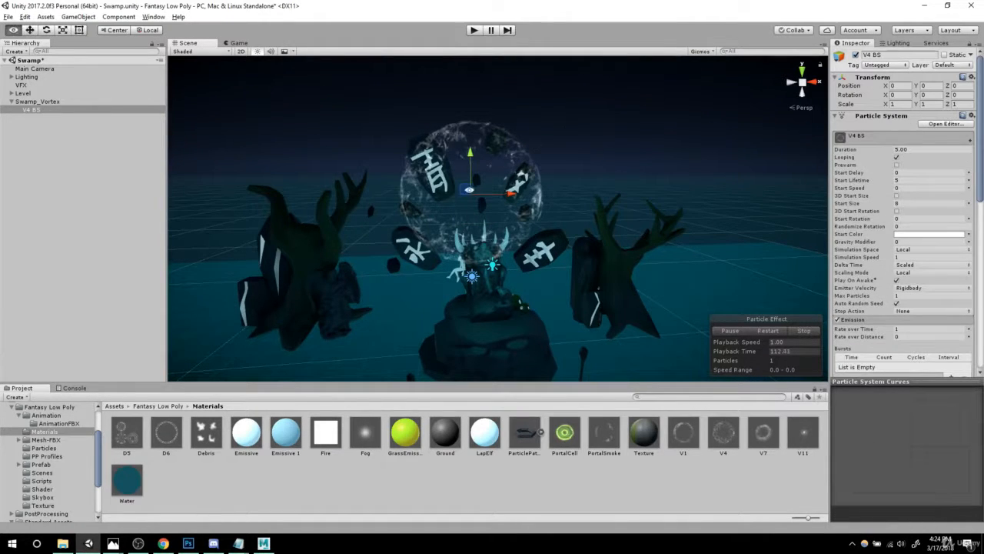
right_click_drag(511, 212, 527, 223, "alt")
left_click_drag(464, 145, 464, 188)
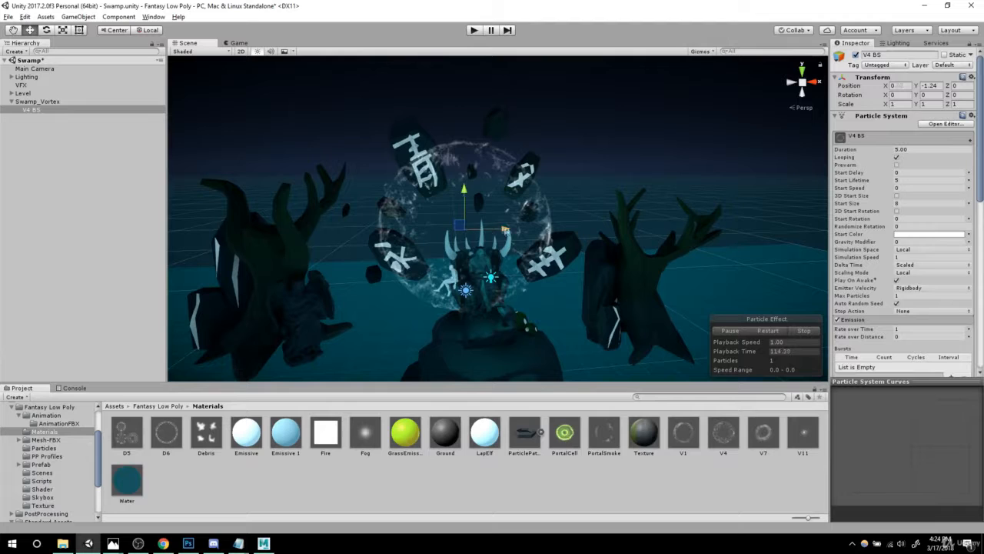
left_click_drag(505, 229, 585, 228)
key("ctrl+z")
key("ctrl+z")
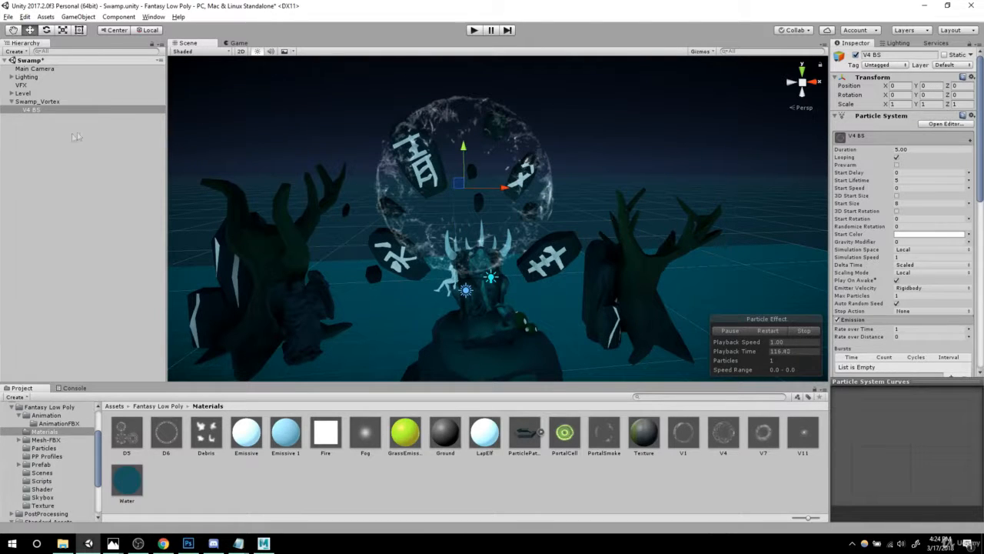
- Reset the transform of the parent Swamp_Vortex and raise it to a Y position of about 5.67
left_click(38, 102)
left_click_drag(645, 217, 695, 192, "alt")
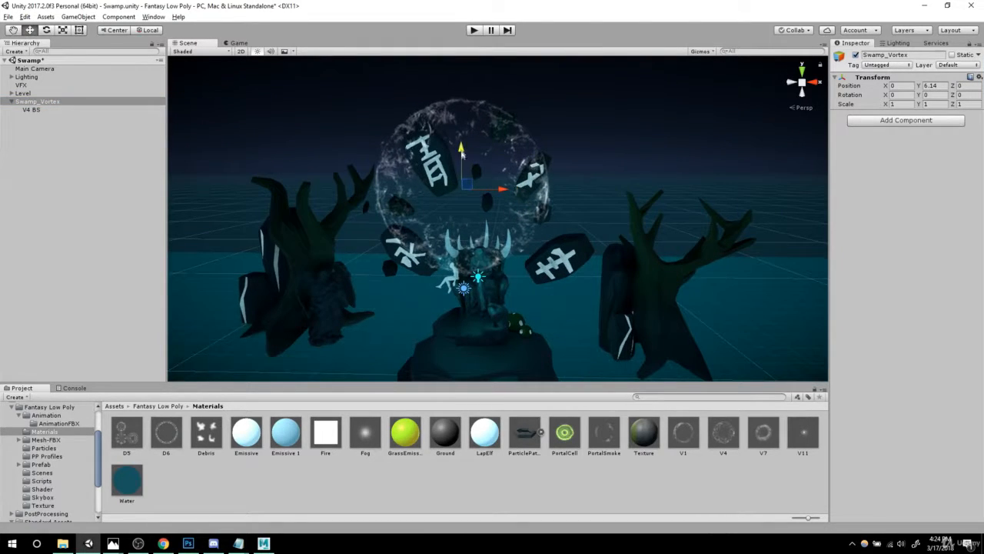
left_click(970, 77)
left_click(887, 87)
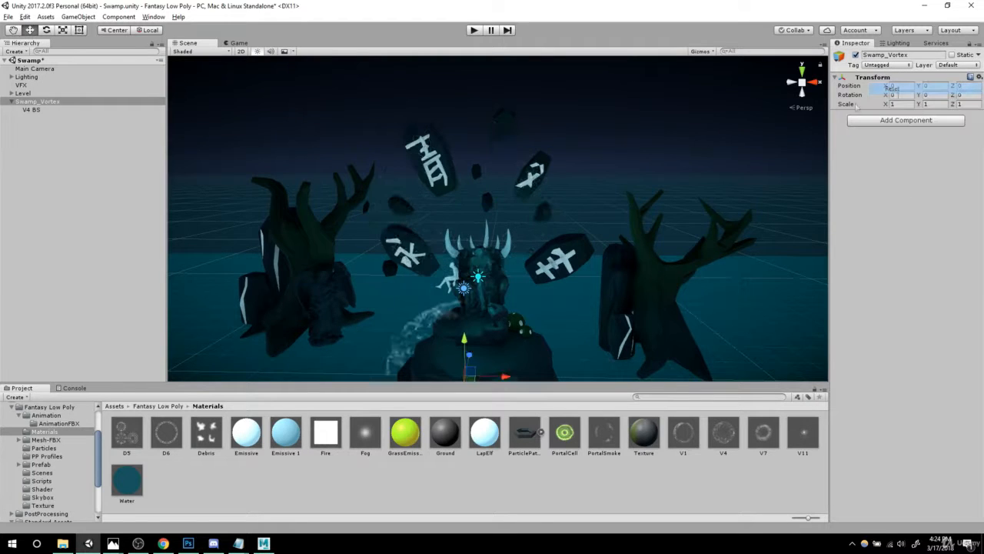
left_click_drag(708, 323, 745, 298, "alt")
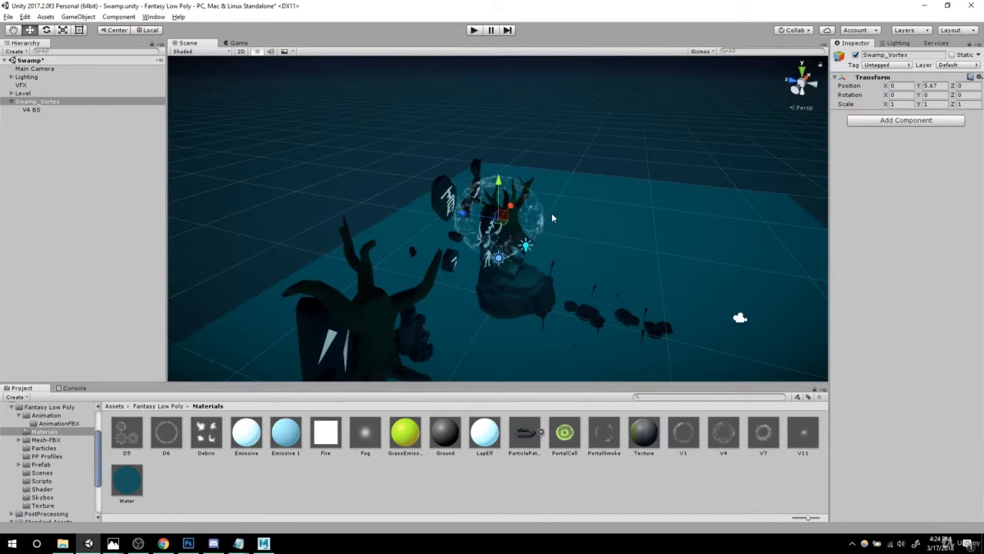
right_click_drag(500, 236, 695, 233, "alt")
left_click_drag(694, 233, 572, 237, "alt")
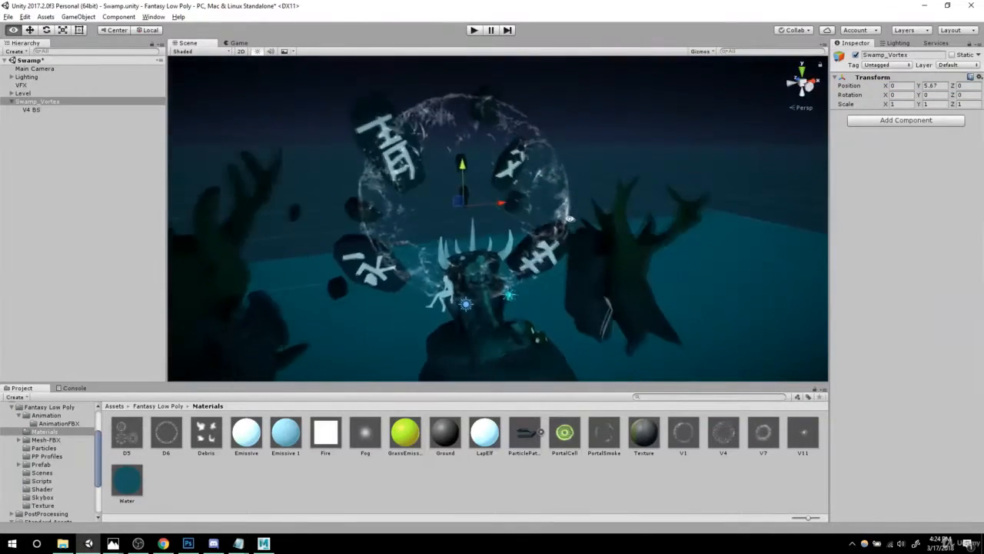
- Move Swamp_Vortex in a straight-on isometric view to about X 0.45, Y 4.91, centring the ring around the statue
middle_click_drag(572, 250, 565, 244, "alt")
left_click_drag(566, 243, 551, 246, "alt")
middle_click_drag(551, 245, 540, 235, "alt")
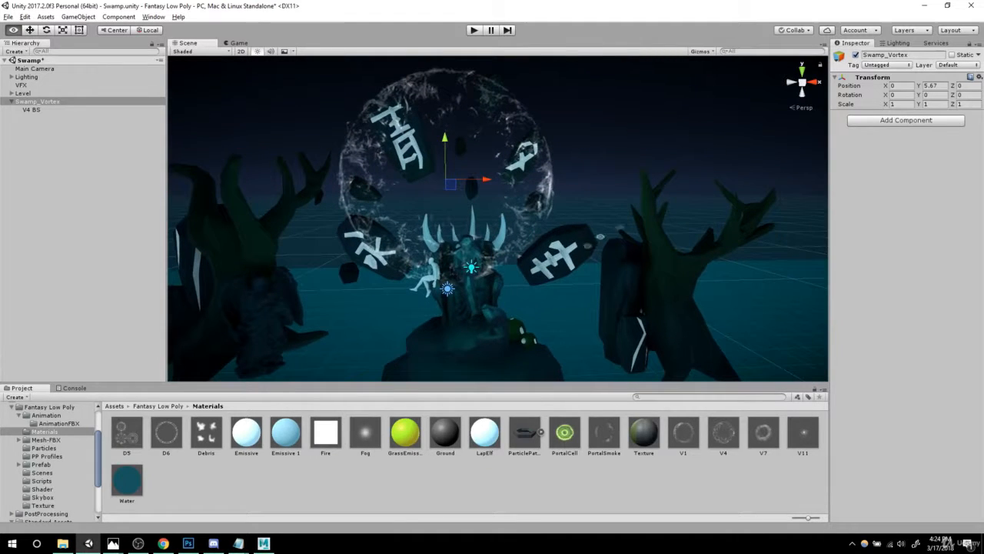
left_click(801, 83)
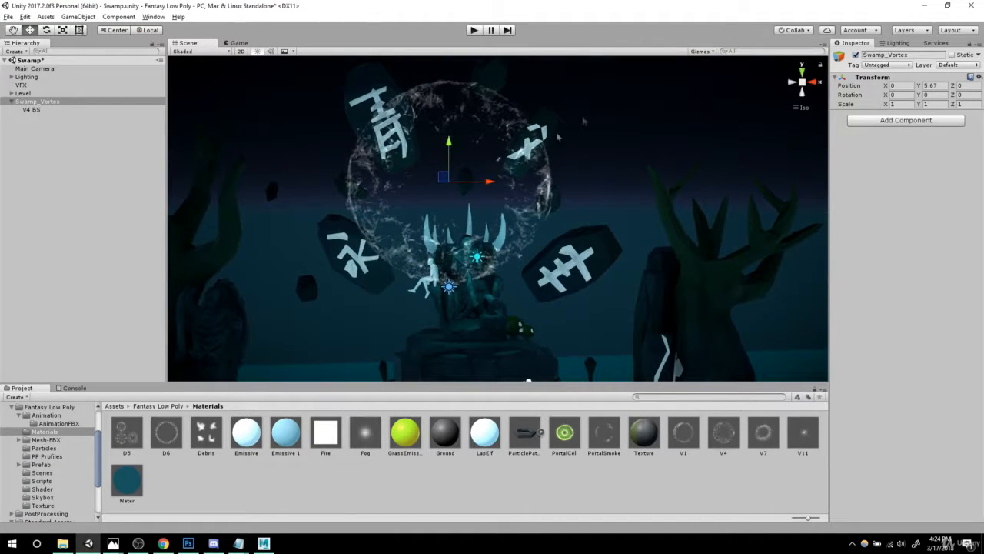
left_click_drag(443, 177, 459, 203)
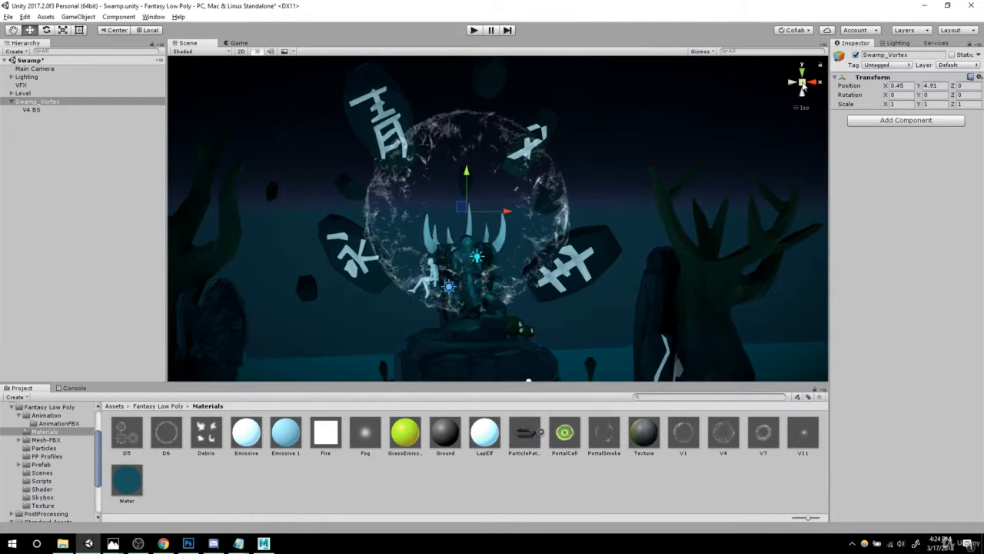
left_click_drag(803, 88, 840, 233, "alt")
left_click_drag(681, 246, 390, 324, "alt")
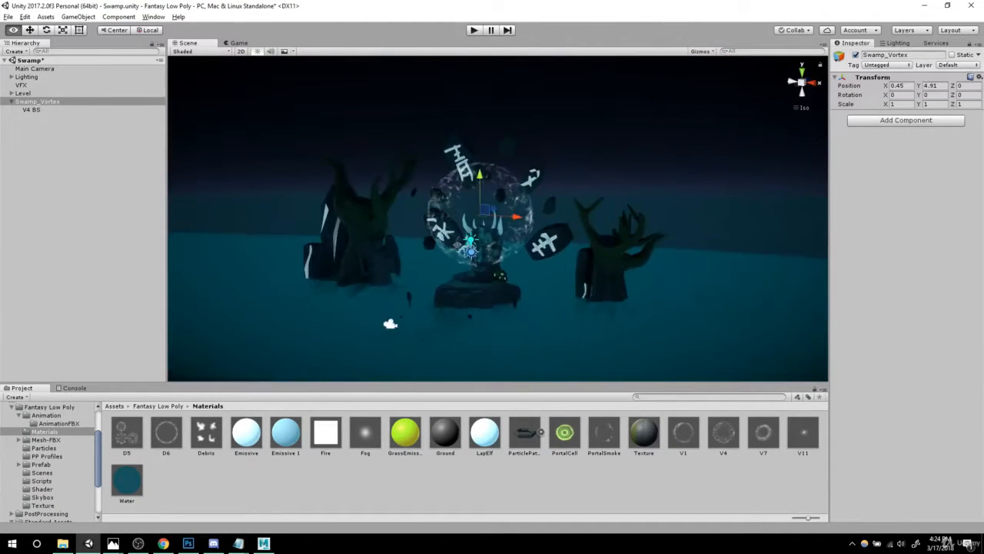
left_click_drag(457, 245, 616, 235, "alt")
left_click(803, 85)
scroll(674, 285, "down", 8)
scroll(609, 250, "up", 14)
- Set the Renderer's Max Particle Size of V4 BS to 3, undo it to compare the ring, and set it to 3 again
left_click(32, 110)
left_click_drag(412, 191, 419, 228, "alt")
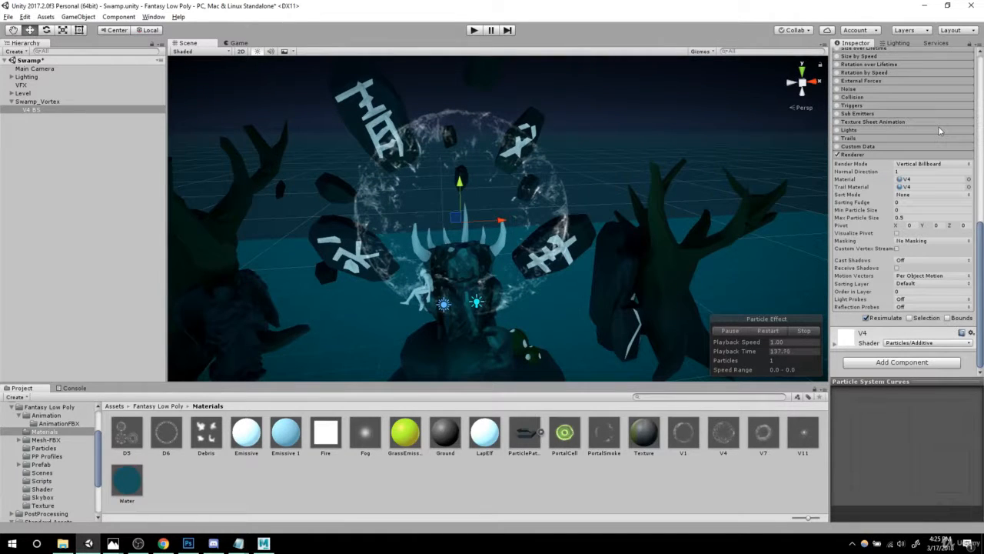
type("3")
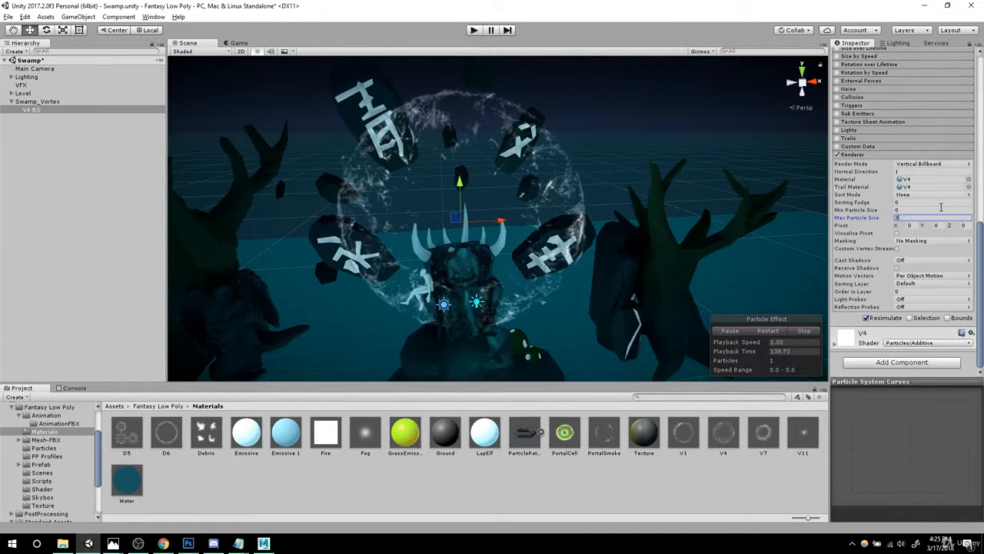
right_click_drag(544, 164, 404, 177, "alt")
left_click_drag(403, 177, 662, 180, "alt")
right_click_drag(661, 180, 487, 178, "alt")
key("ctrl+z")
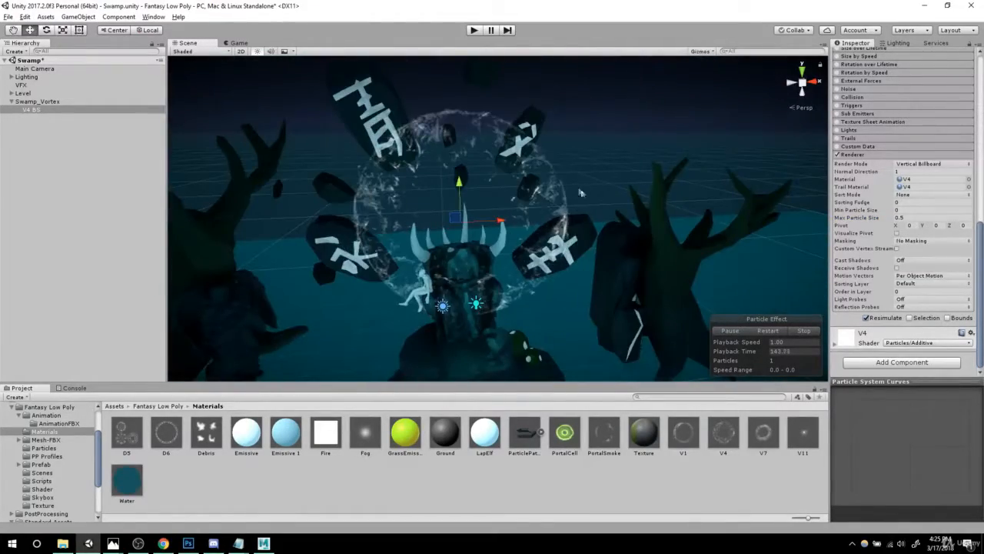
right_click_drag(435, 226, 469, 219, "alt")
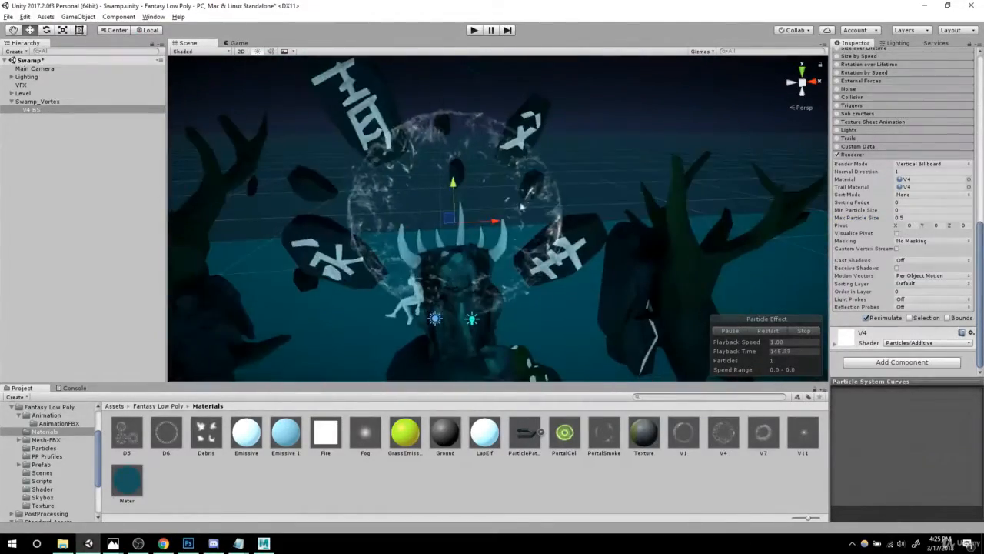
left_click_drag(907, 219, 896, 221)
type("3")
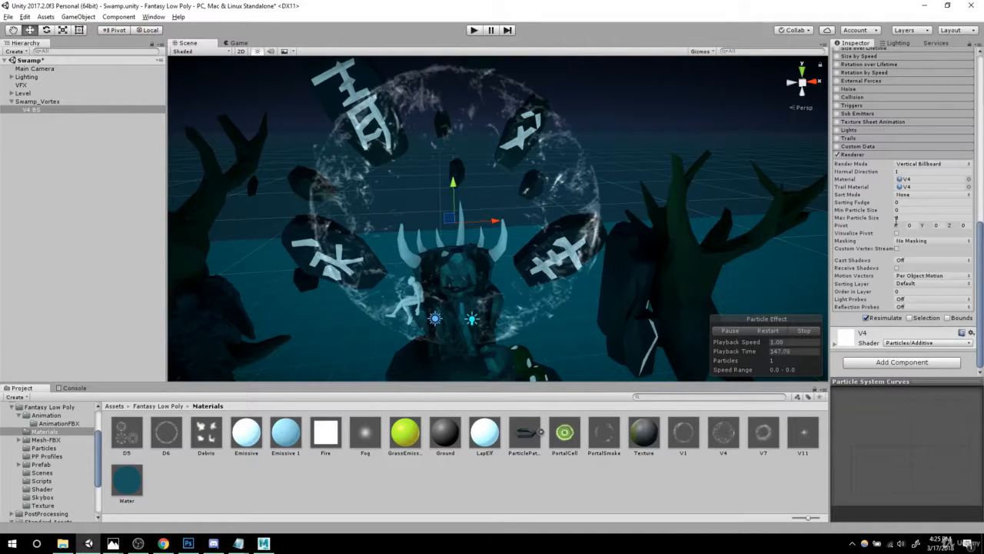
left_click_drag(543, 207, 569, 243, "alt")
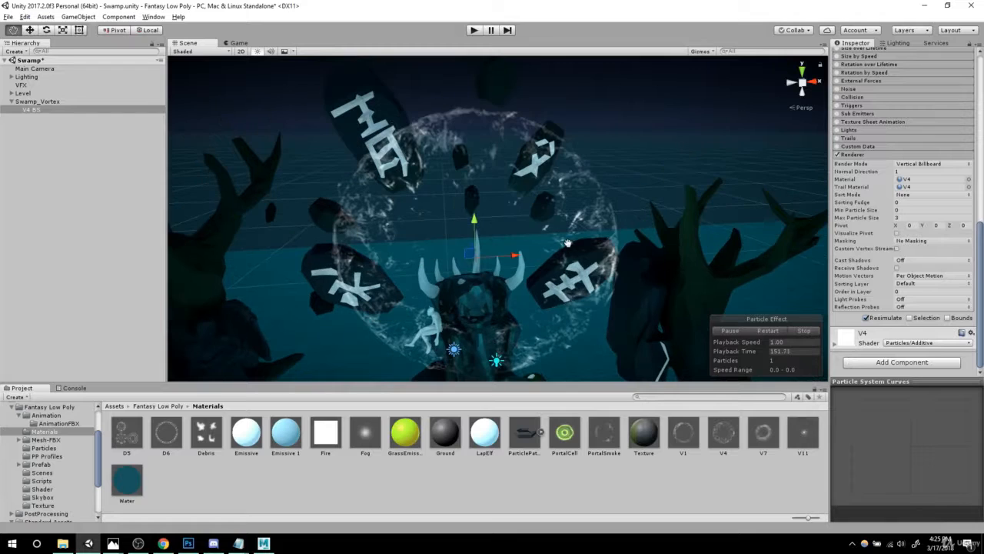
- Enable Color over Lifetime on V4 BS with an extra opaque alpha key near the middle and alpha 0 at both ends
scroll(915, 204, "up", 3)
scroll(868, 216, "up", 3)
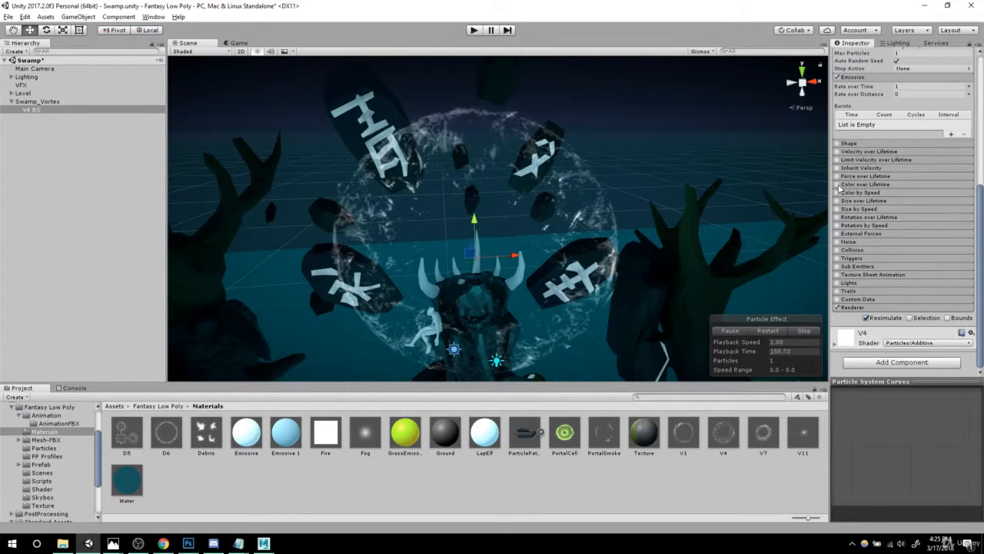
left_click(858, 185)
scroll(918, 234, "up", 2)
left_click(927, 257)
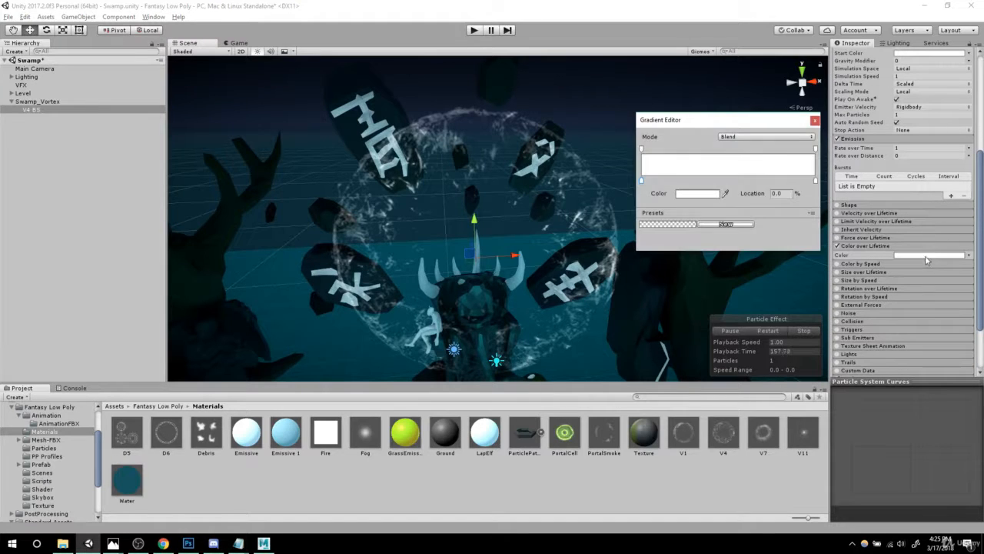
left_click_drag(736, 127, 787, 114)
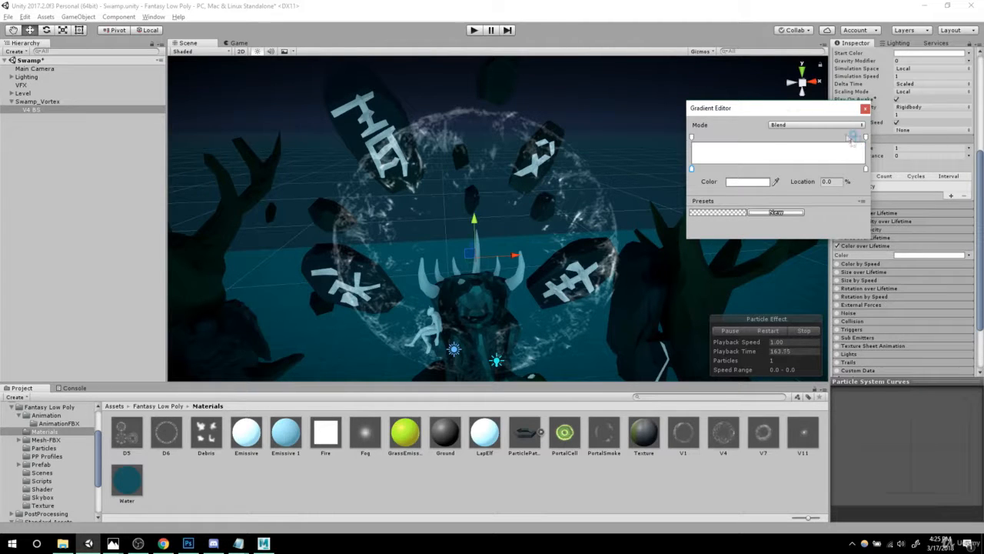
left_click(776, 137)
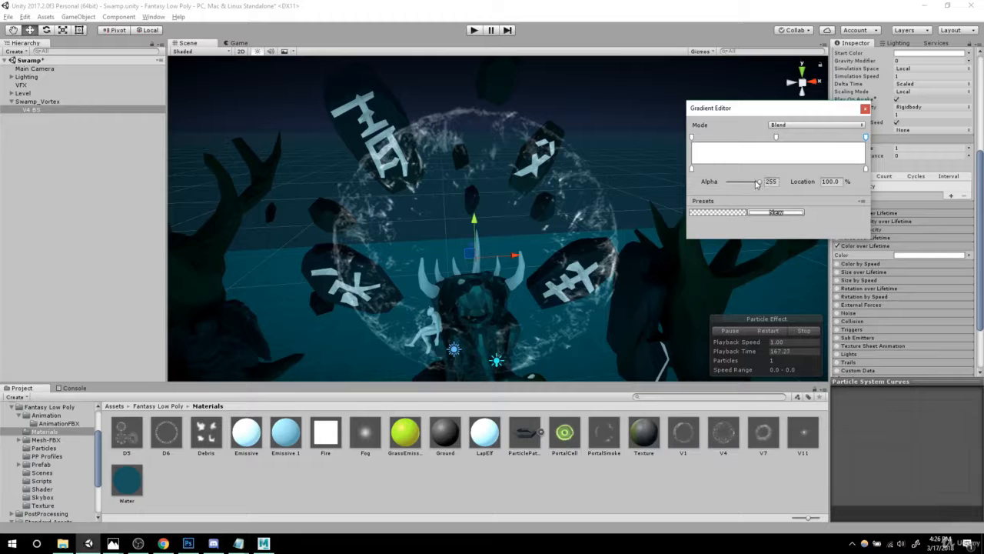
left_click_drag(757, 183, 715, 185)
left_click(692, 137)
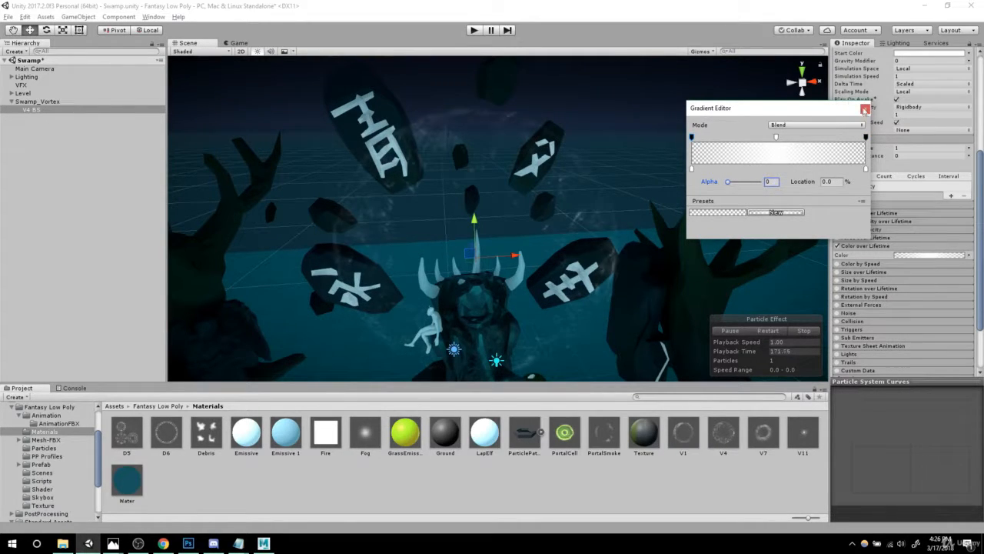
- Examine the fading V4 BS ring from several angles and review its Color over Lifetime gradient
left_click_drag(508, 225, 558, 173, "alt")
mouse_move(650, 207)
right_mouse_down("alt")
mouse_move(515, 214)
mouse_move(643, 215)
right_mouse_up("alt")
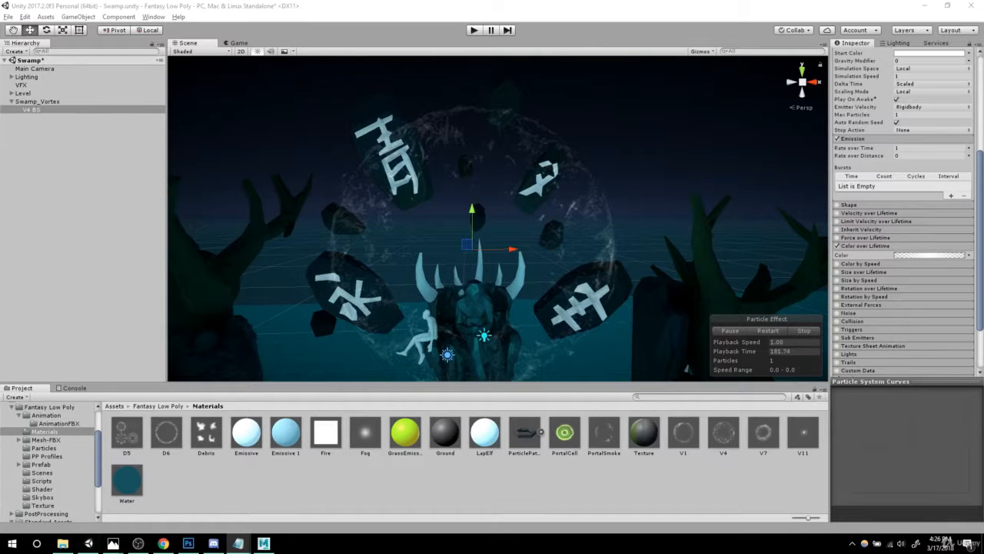
left_click(946, 255)
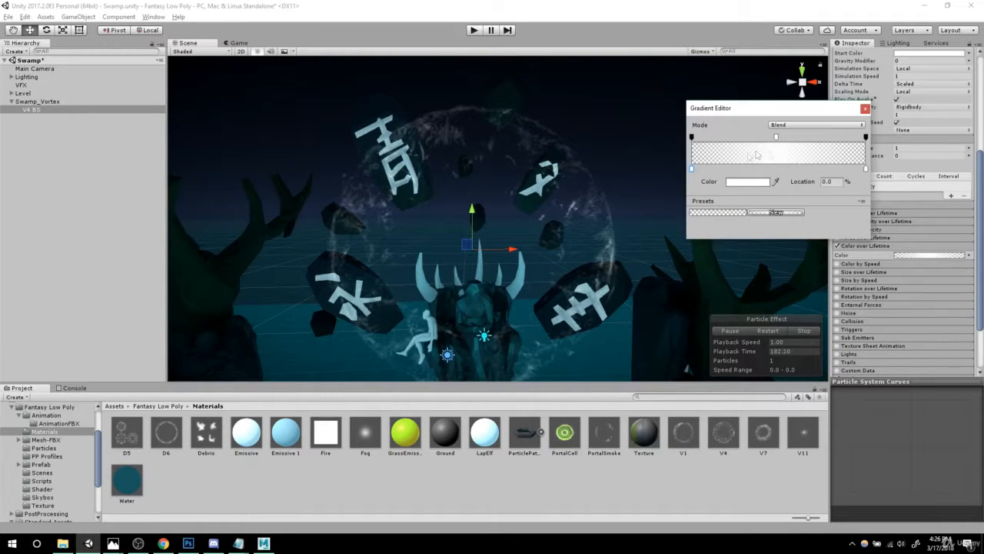
left_click(869, 104)
middle_click_drag(516, 225, 511, 206, "alt")
right_click_drag(510, 206, 526, 243, "alt")
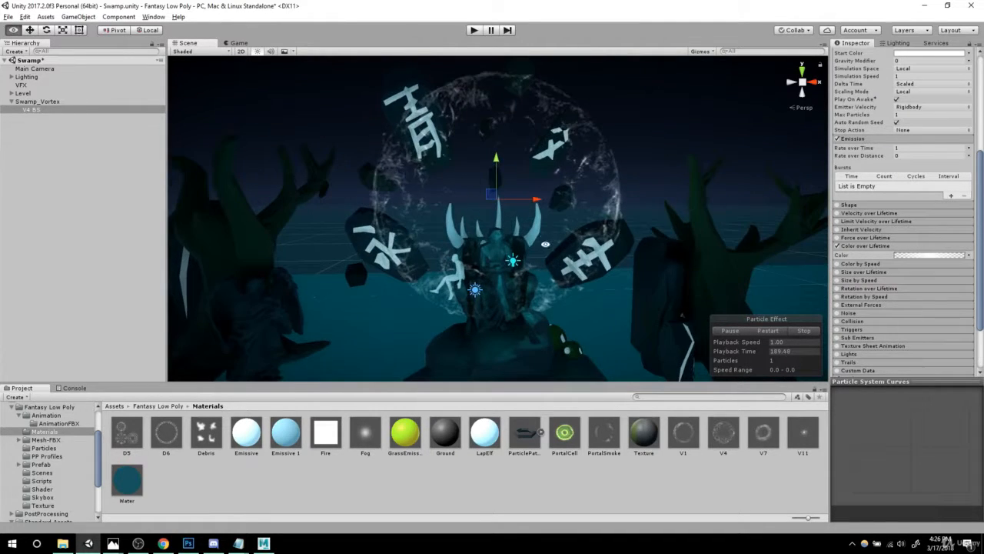
left_click_drag(519, 250, 604, 231, "alt")
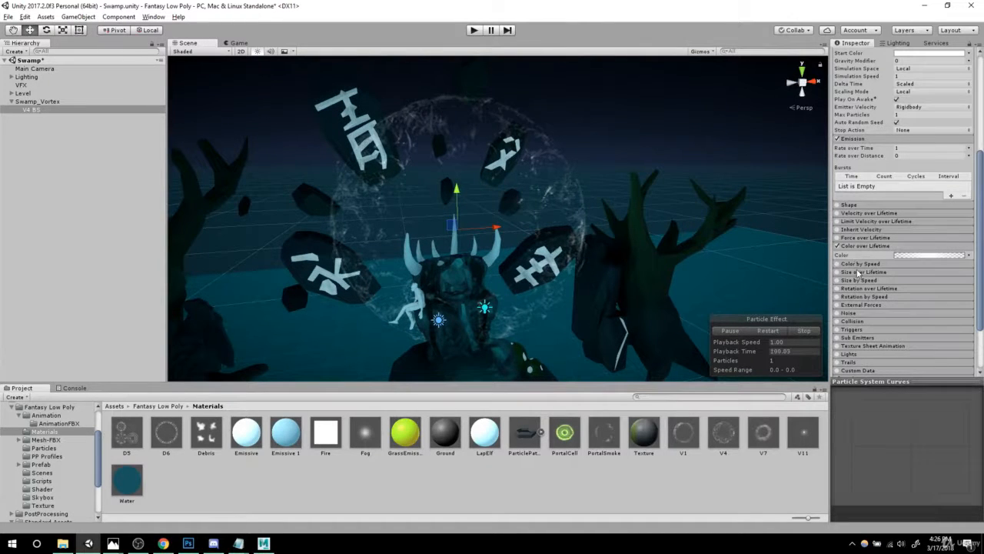
- Enable Rotation over Lifetime on V4 BS with an Angular Velocity of 10, and collapse the module's settings
left_click(852, 289)
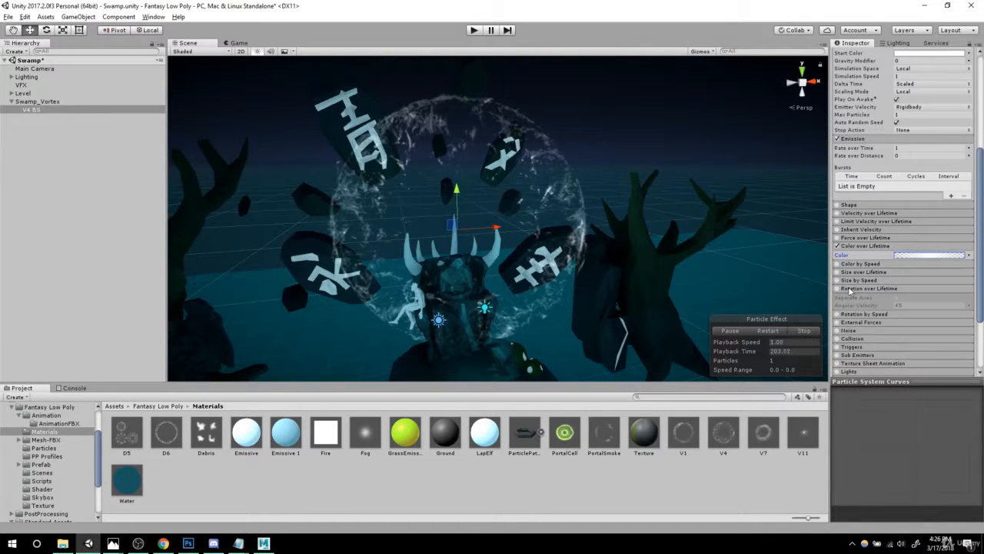
left_click(838, 289)
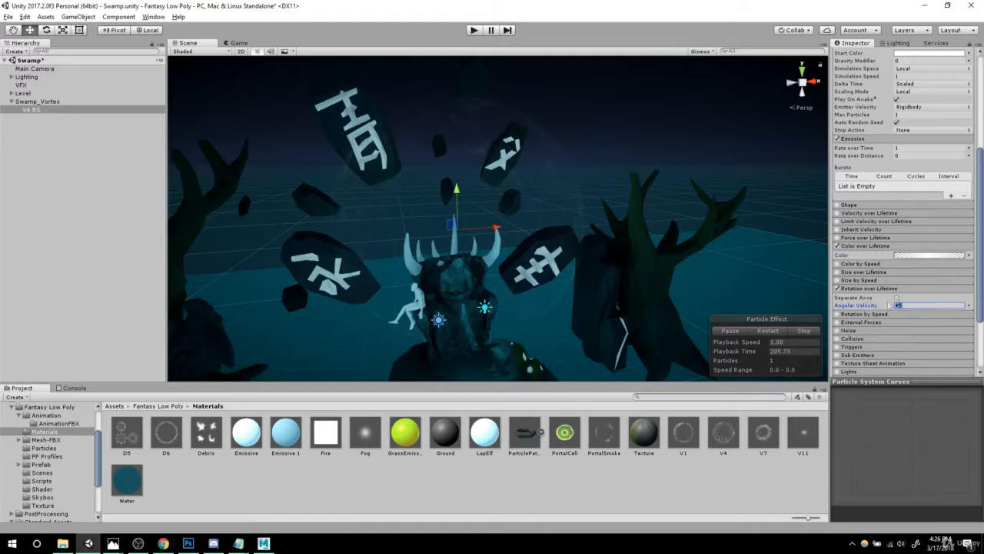
scroll(511, 203, "down", 2)
left_click_drag(511, 203, 470, 183, "alt")
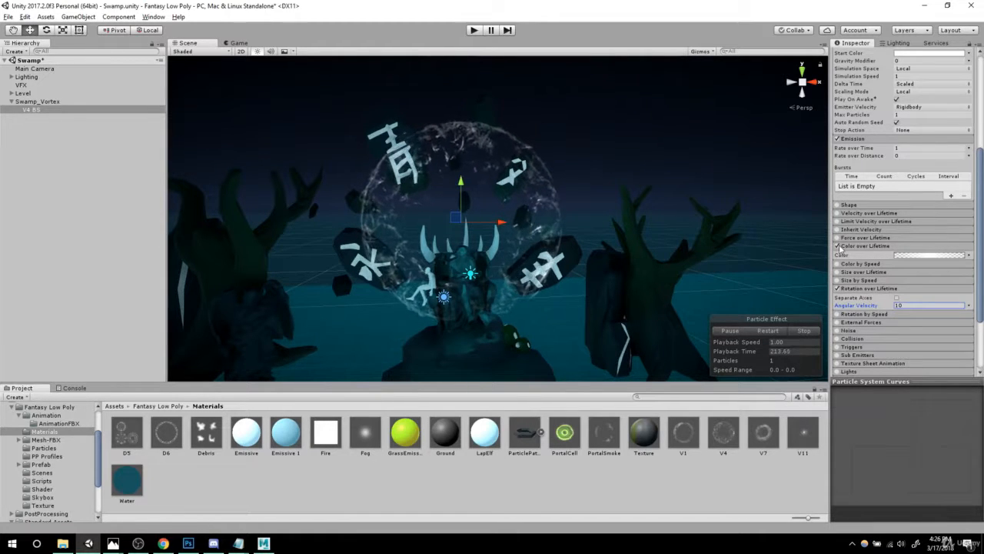
left_click(865, 288)
left_click(860, 245)
left_click_drag(523, 201, 566, 206, "alt")
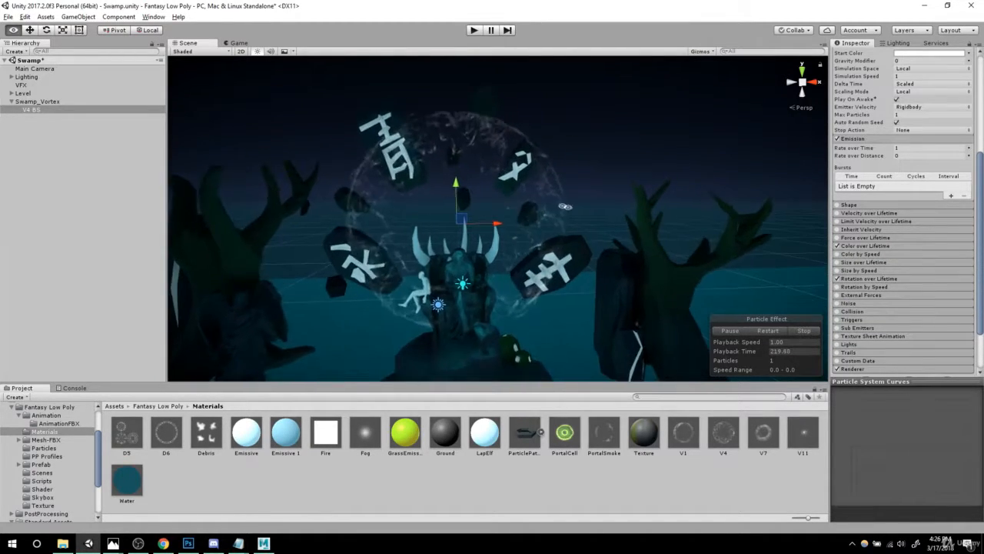
- Enable Size over Lifetime on V4 BS with a linear curve falling from 1 to 0, so the ring shrinks
left_click(867, 264)
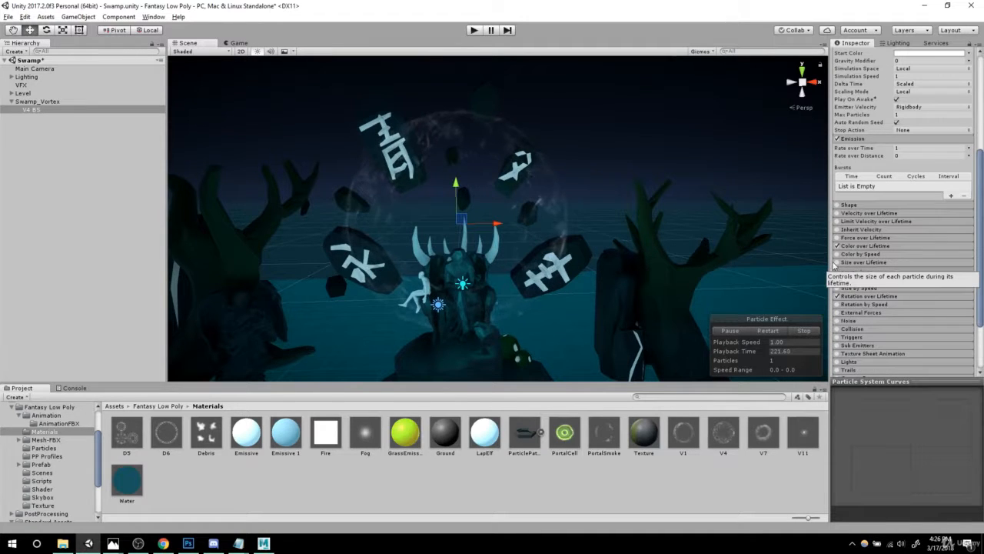
left_click(912, 279)
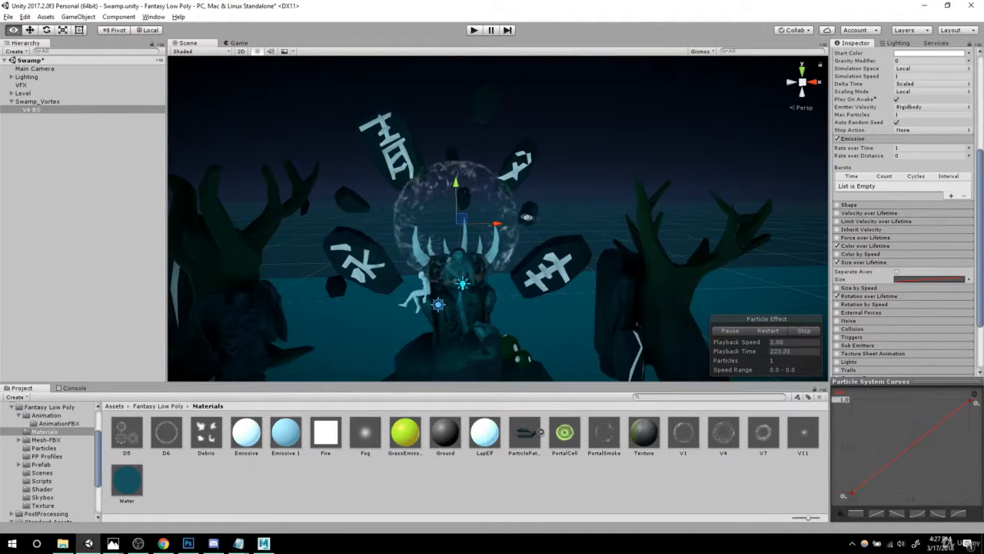
left_click_drag(608, 220, 608, 243, "alt")
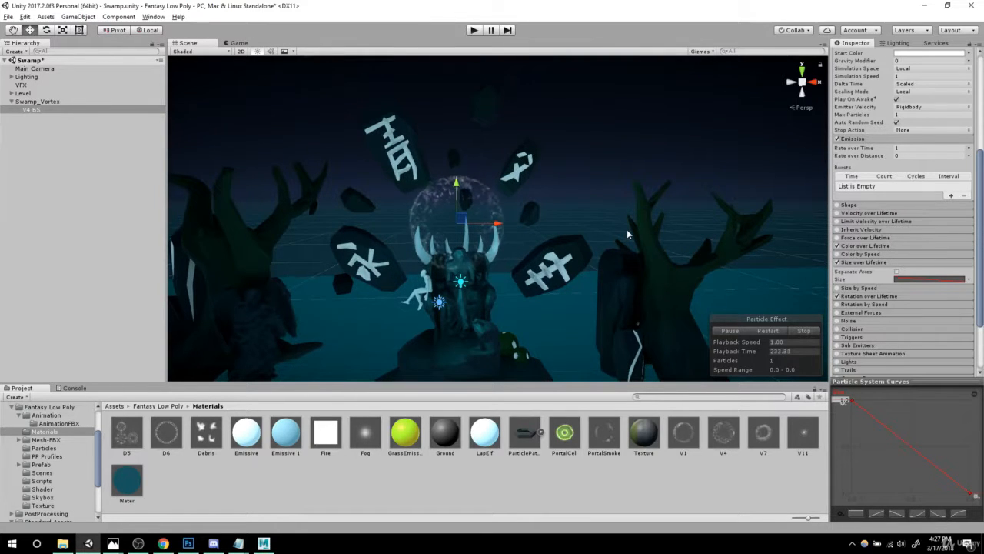
scroll(630, 234, "down", 3)
left_click_drag(631, 234, 563, 250, "alt")
scroll(563, 250, "up", 3)
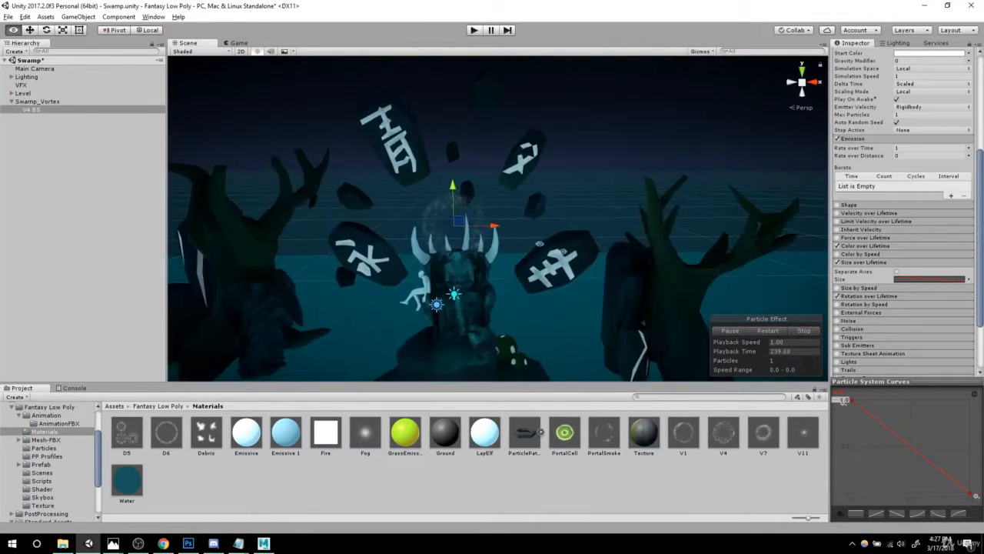
- Duplicate V4 BS within Swamp_Vortex and rename the copy V4 SB
left_click(67, 109)
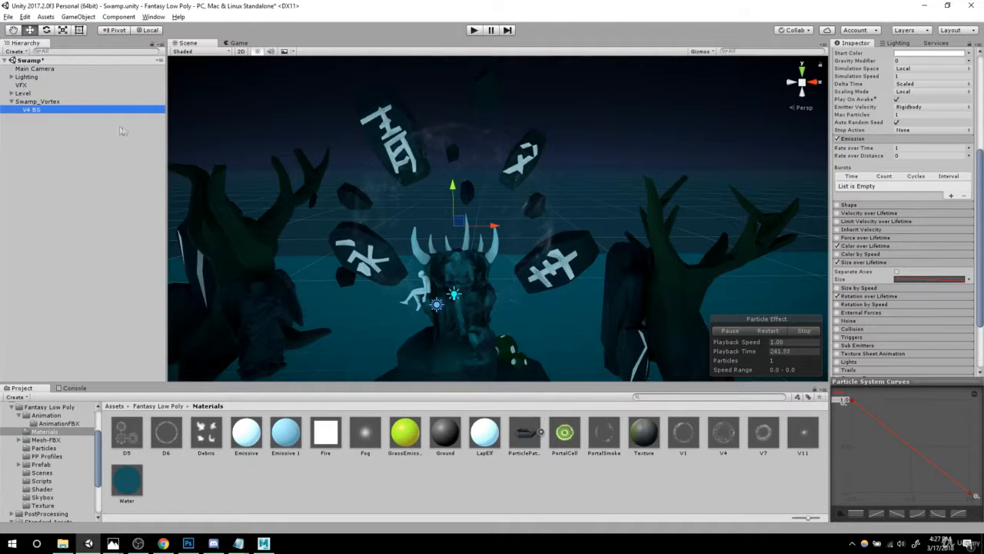
key("ctrl+d")
left_click(39, 119)
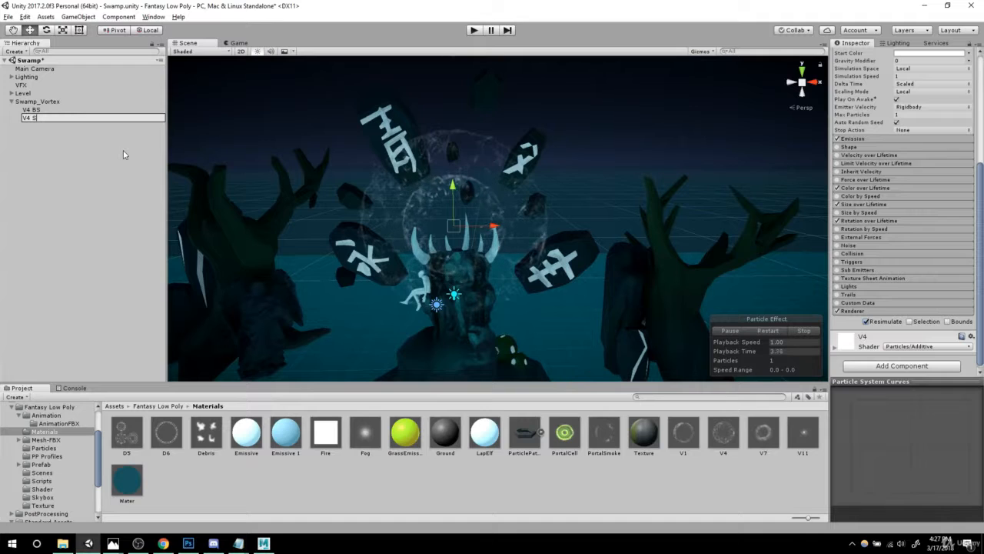
key("Return")
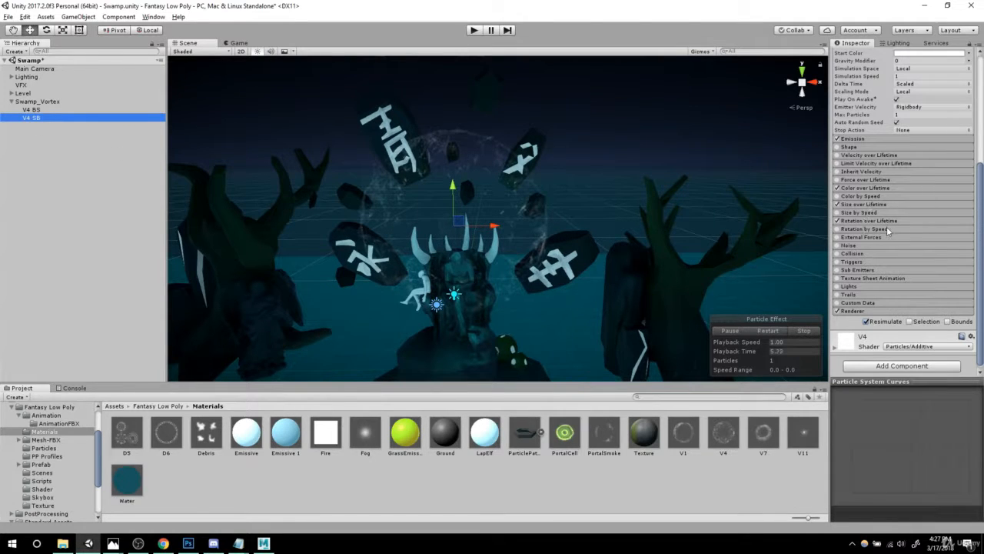
- Change the Size over Lifetime curve of V4 SB to a linear rise from 0 to 1 and check both rings together
left_click(863, 204)
left_click(912, 222)
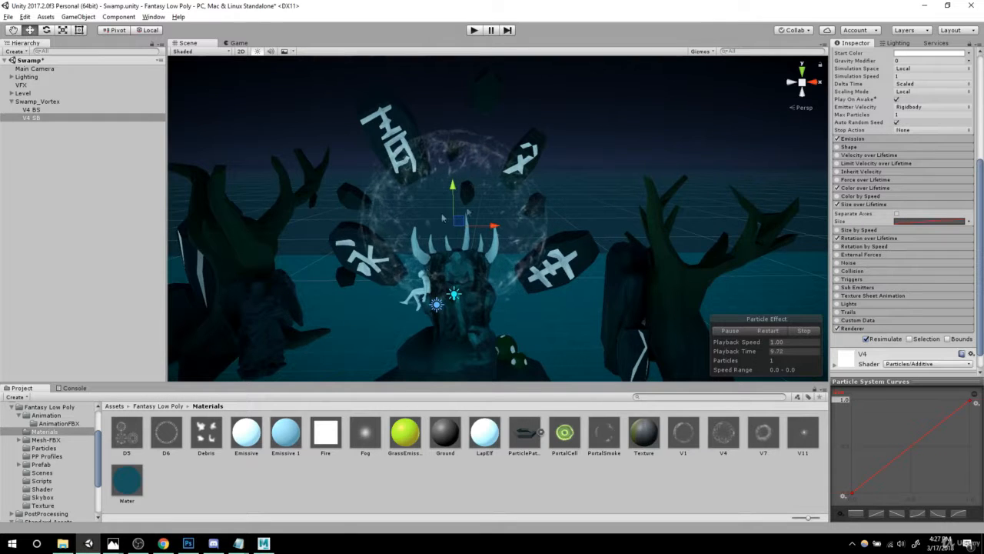
left_click_drag(443, 218, 667, 215, "alt")
right_click_drag(636, 221, 720, 265, "alt")
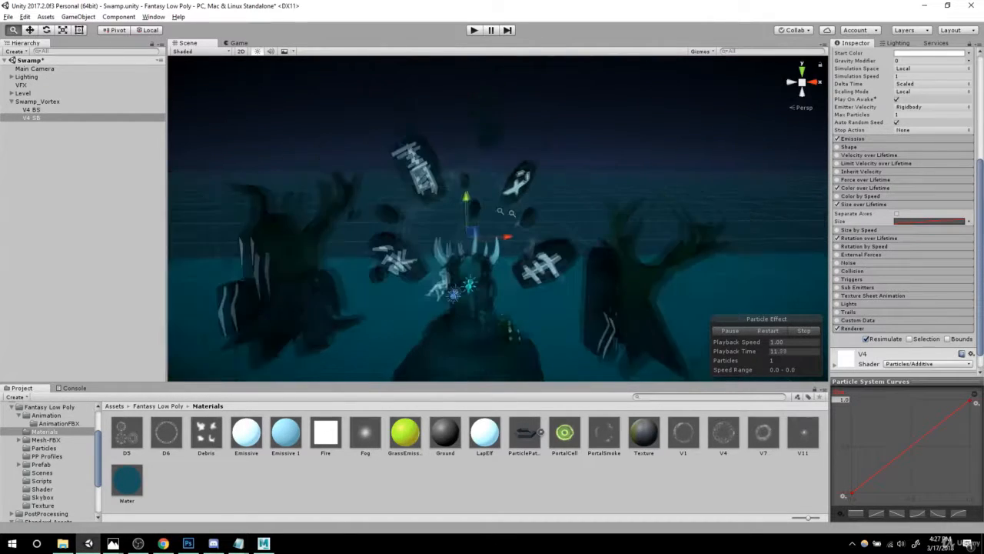
left_click_drag(721, 265, 749, 266, "alt")
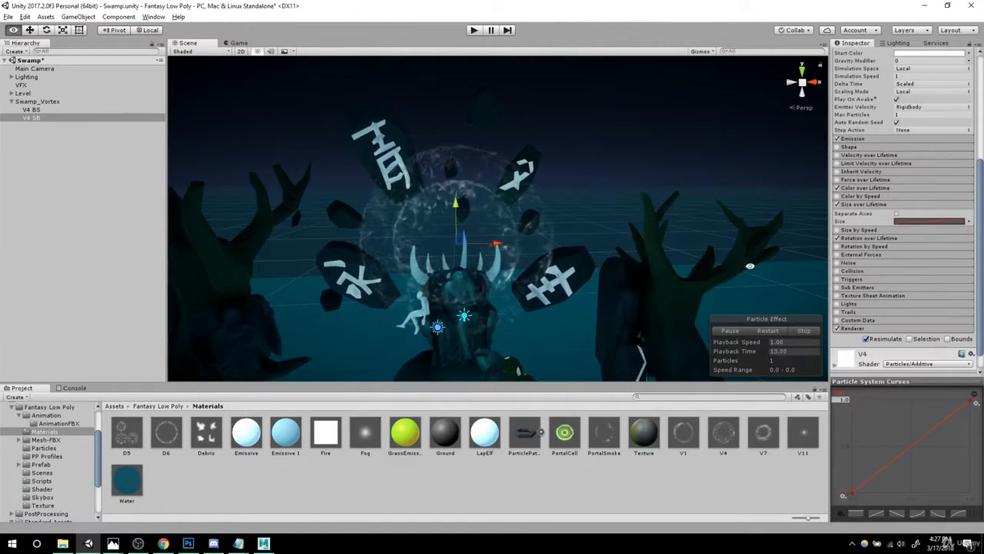
left_click_drag(557, 226, 366, 242, "alt")
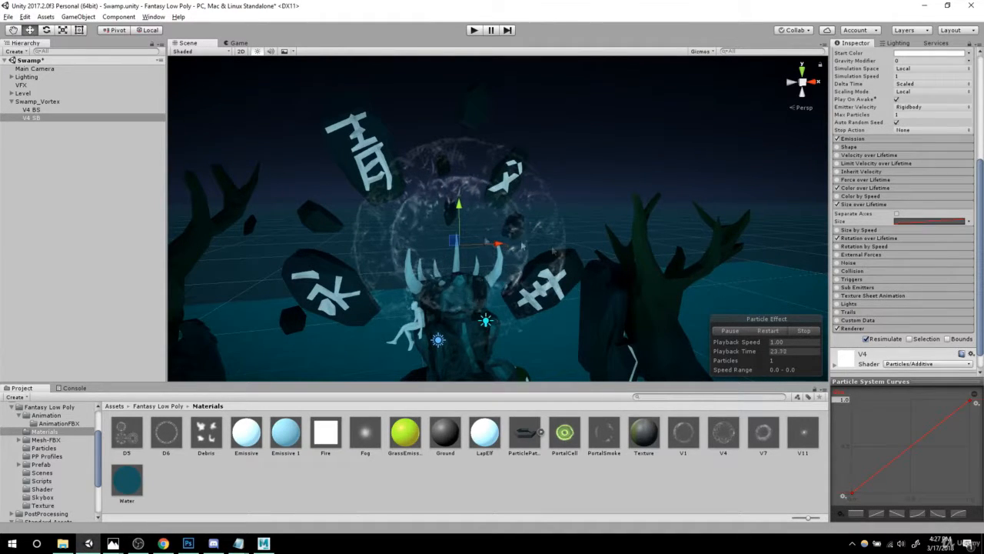
left_click_drag(522, 246, 558, 264, "alt")
left_click_drag(459, 269, 492, 276, "alt")
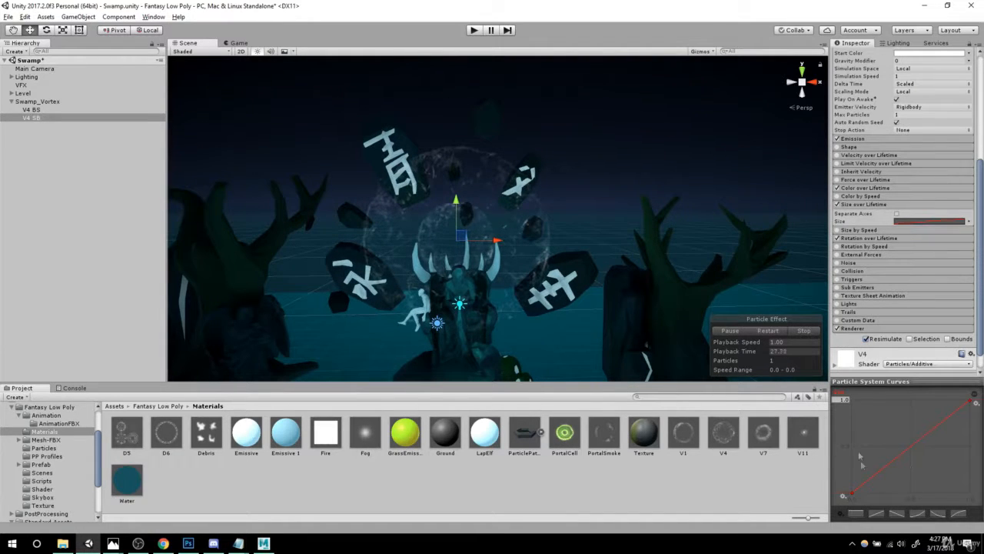
- Raise the start and lower the end of V4 SB's Size over Lifetime curve to a nearly flat line at about 0.25
left_click_drag(556, 167, 588, 216, "alt")
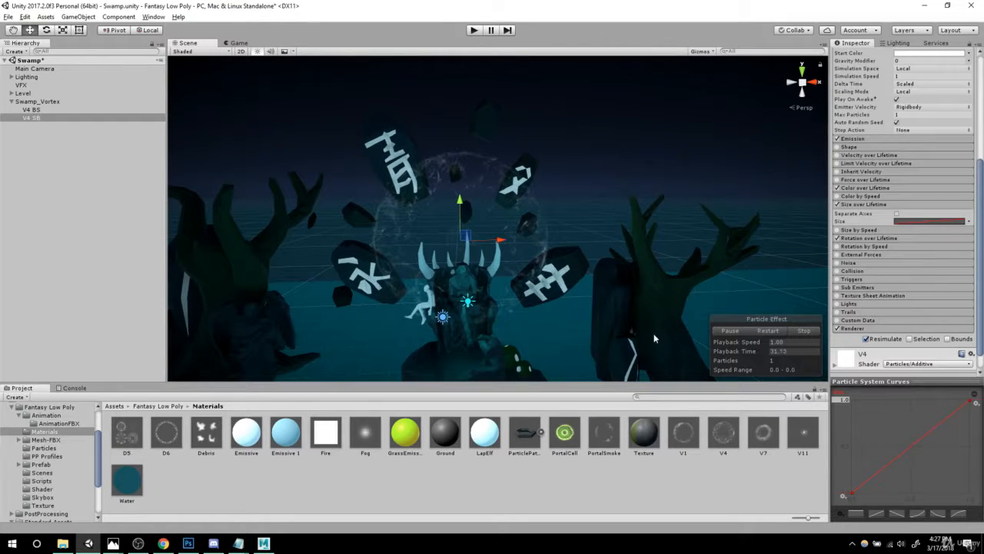
left_click_drag(852, 494, 851, 473)
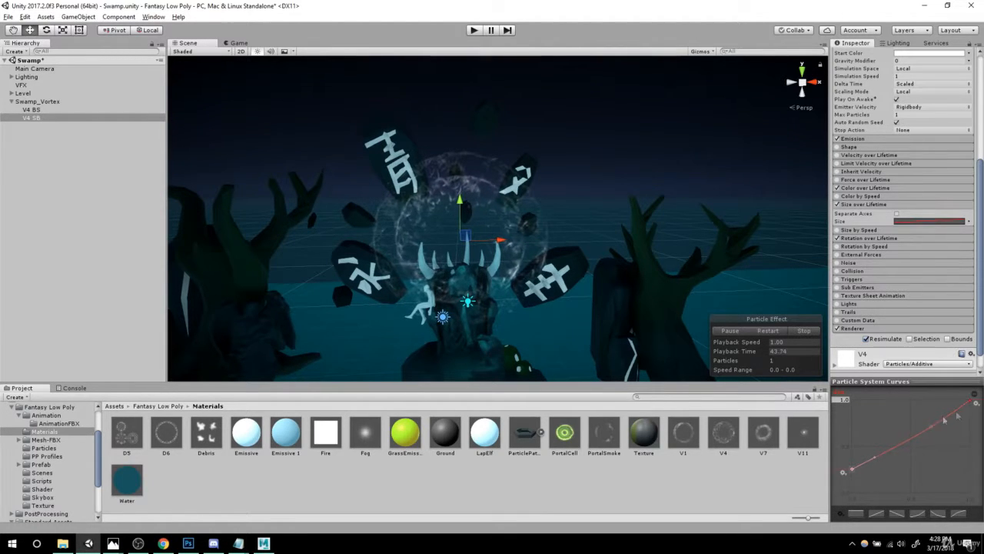
left_click_drag(975, 402, 944, 464)
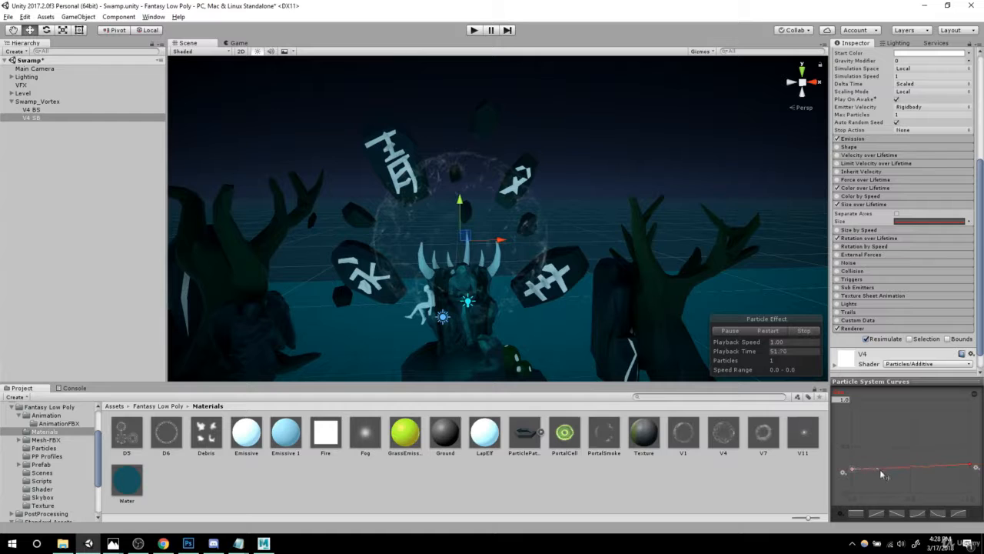
left_click_drag(970, 465, 970, 473)
double_click(942, 467)
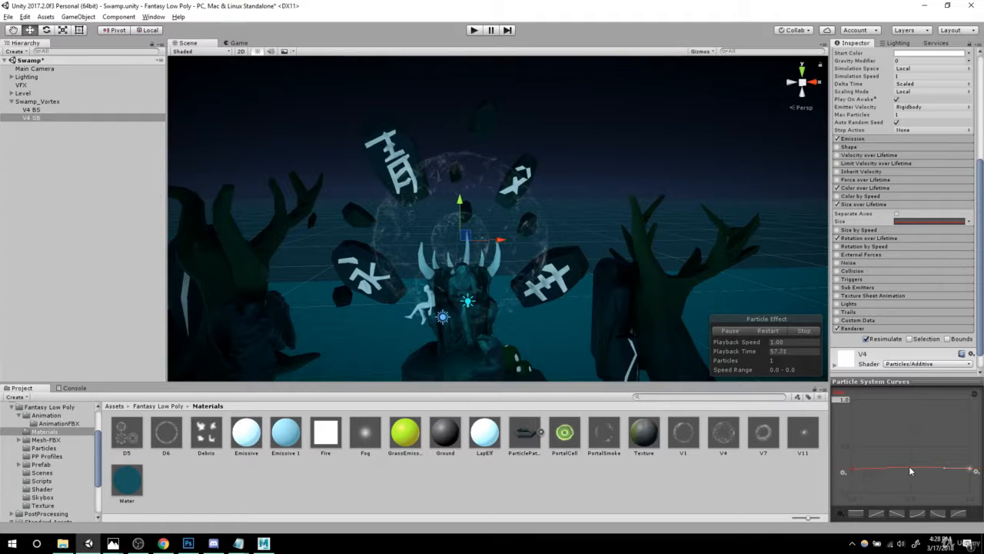
- Add a key midway along V4 SB's size curve, raise it to about 0.82, and check the ring in the scene
double_click(909, 466)
left_click_drag(910, 468, 915, 420)
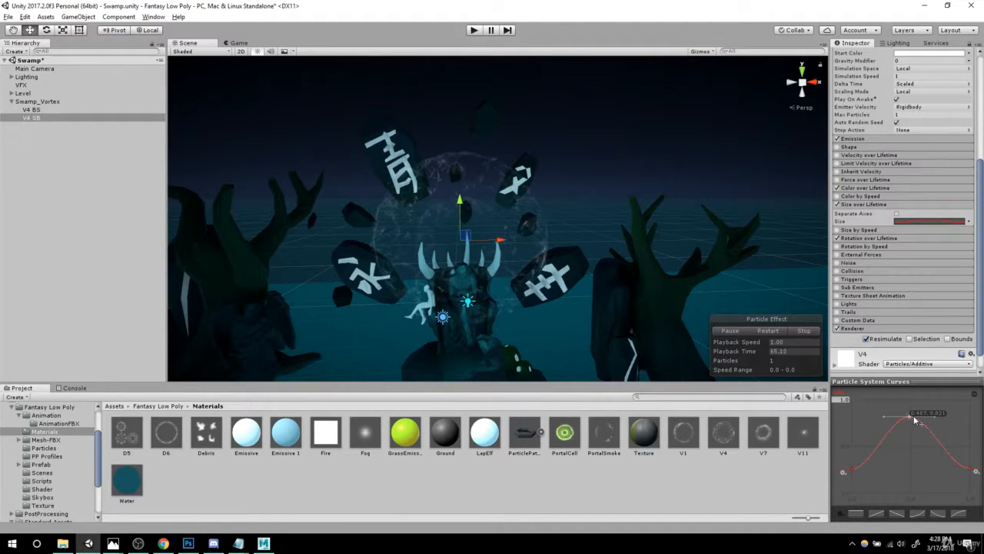
left_click_drag(692, 315, 712, 322, "alt")
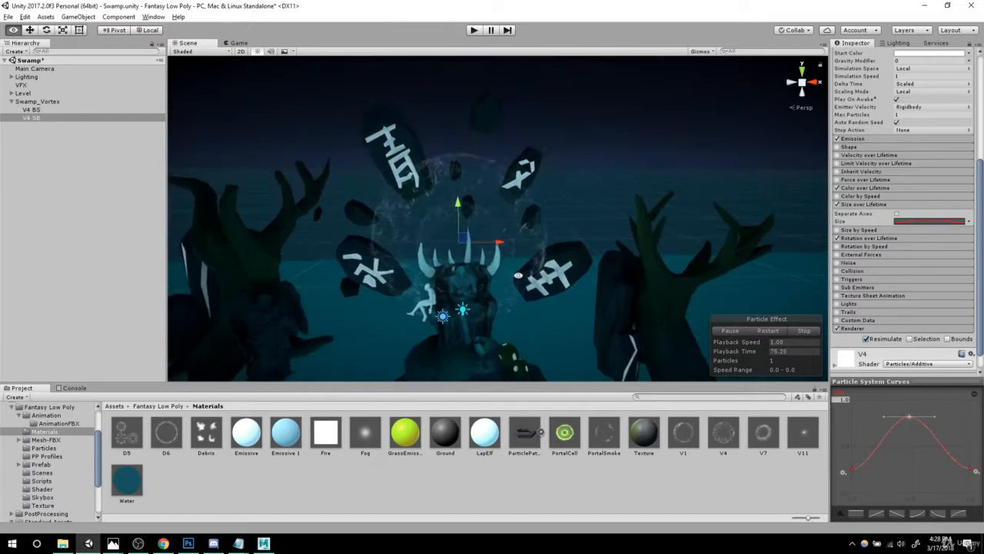
scroll(711, 322, "up", 5)
scroll(401, 206, "down", 2)
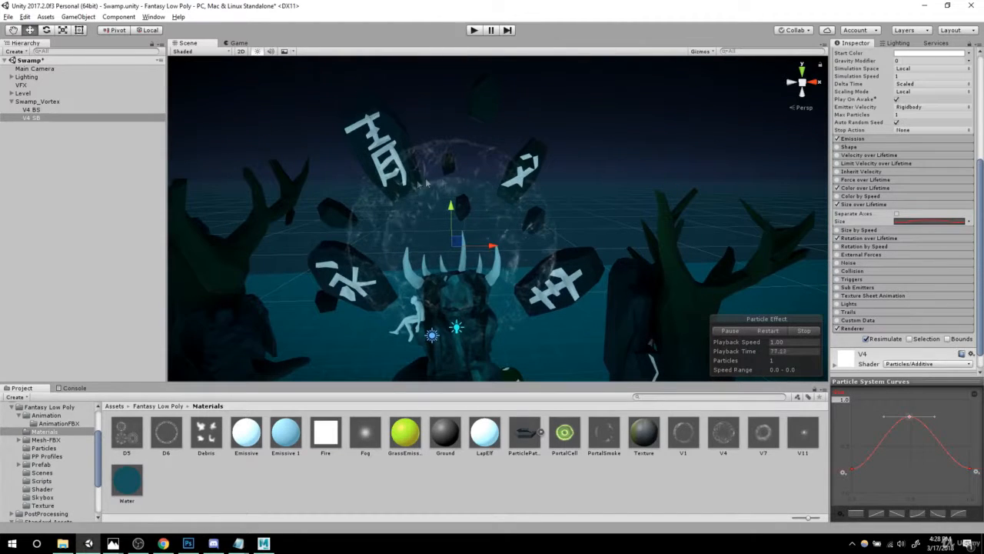
scroll(531, 260, "up", 1)
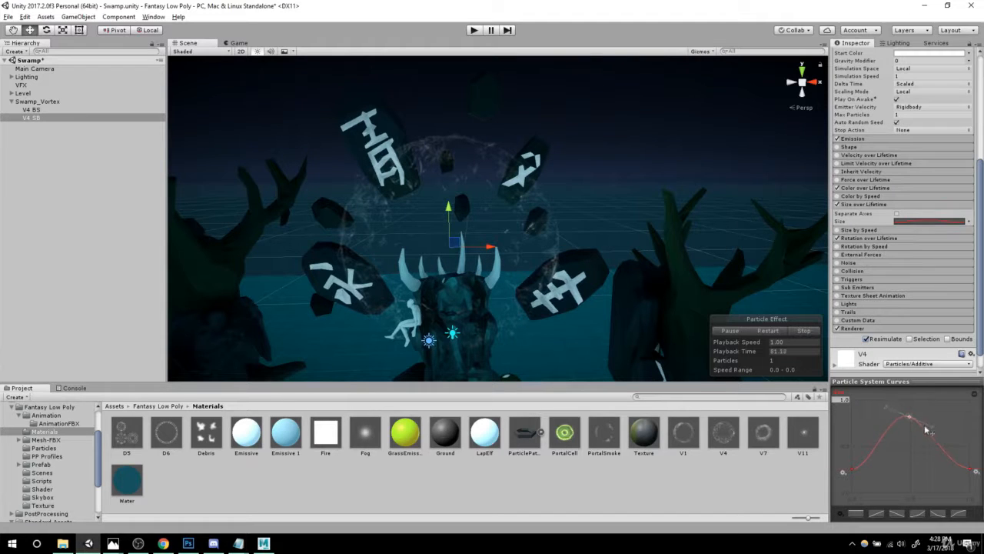
- Move the middle size key of V4 SB to about 0.64, 0.66 on a falling slope, and tilt the start key's tangent downward
left_click_drag(909, 419, 921, 426)
left_click(973, 469)
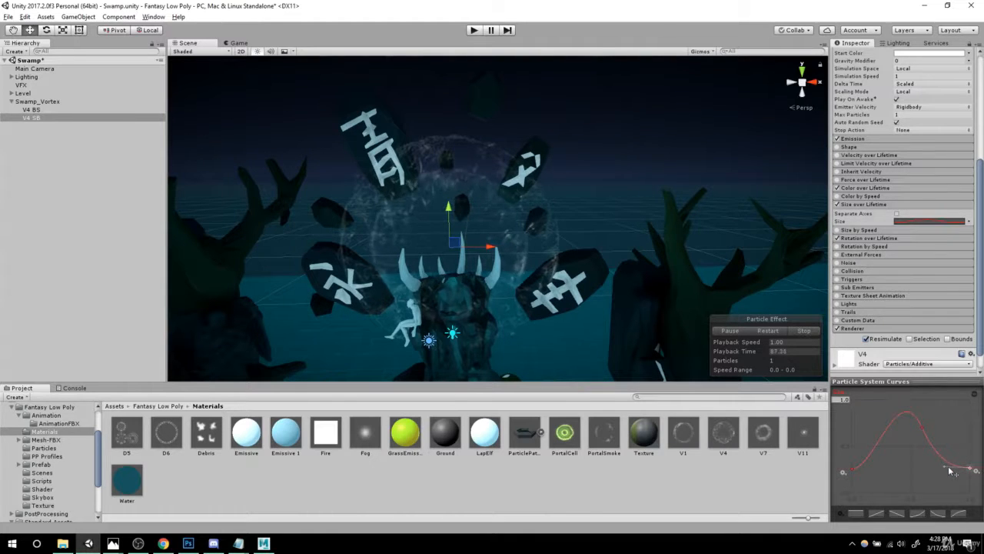
left_click(921, 426)
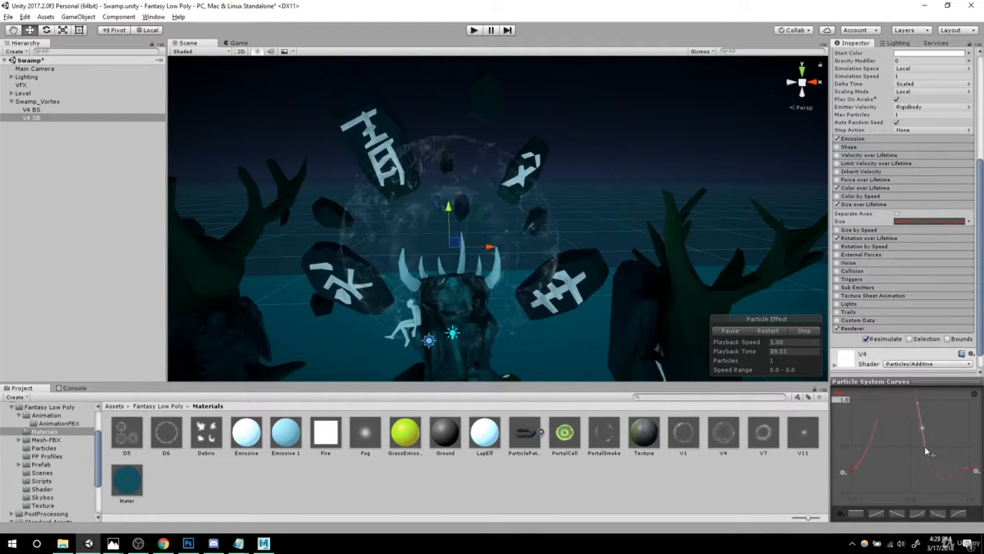
left_click_drag(924, 446, 930, 441)
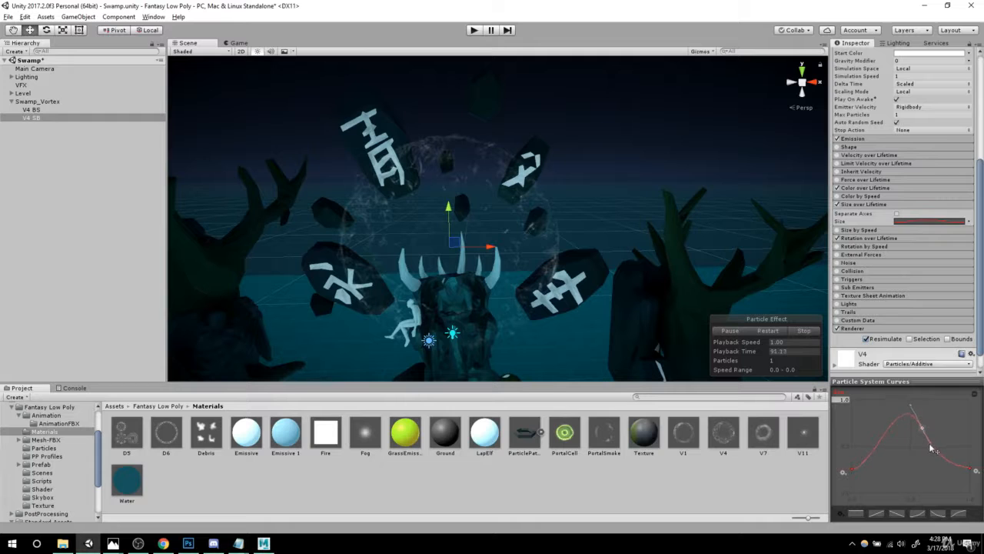
left_click_drag(923, 428, 928, 435)
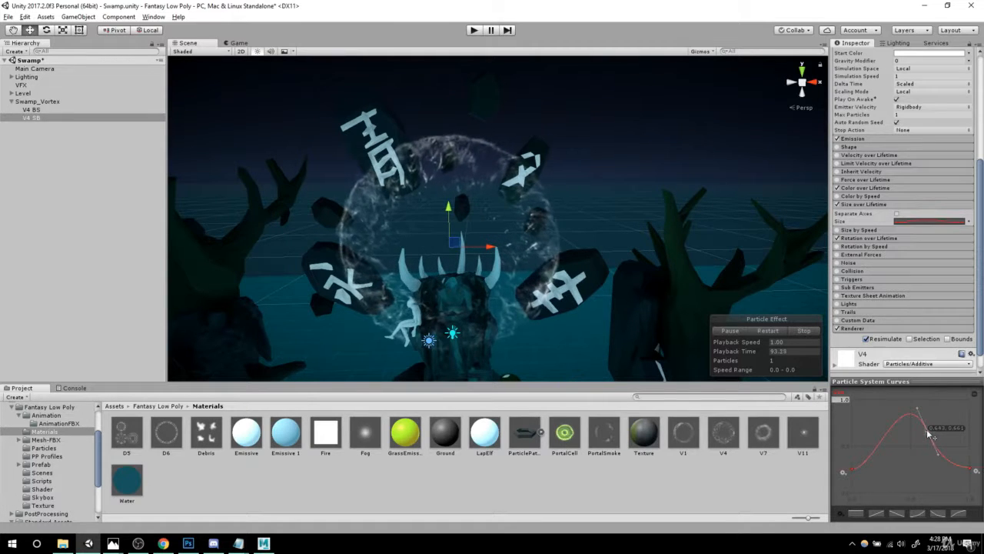
left_click(855, 472)
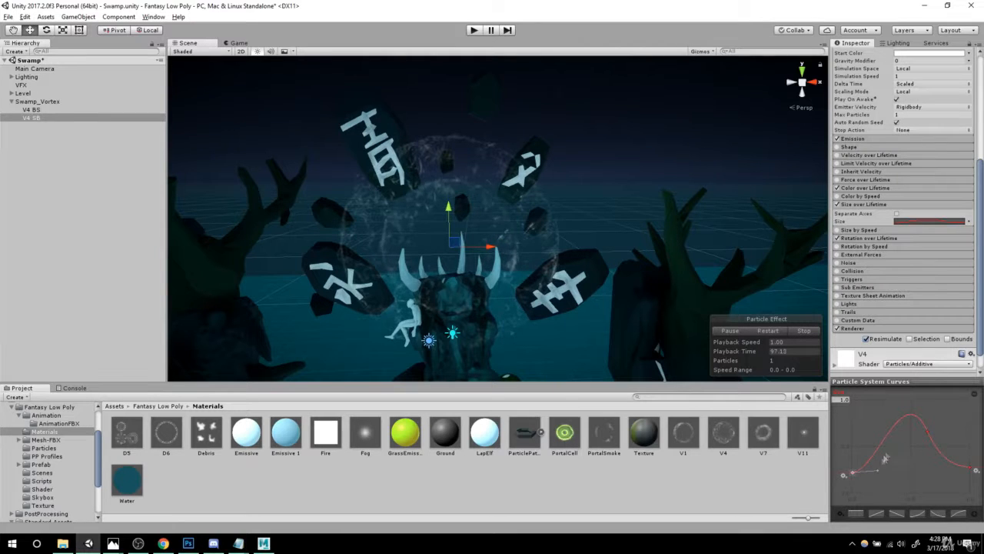
left_click_drag(881, 475, 878, 498)
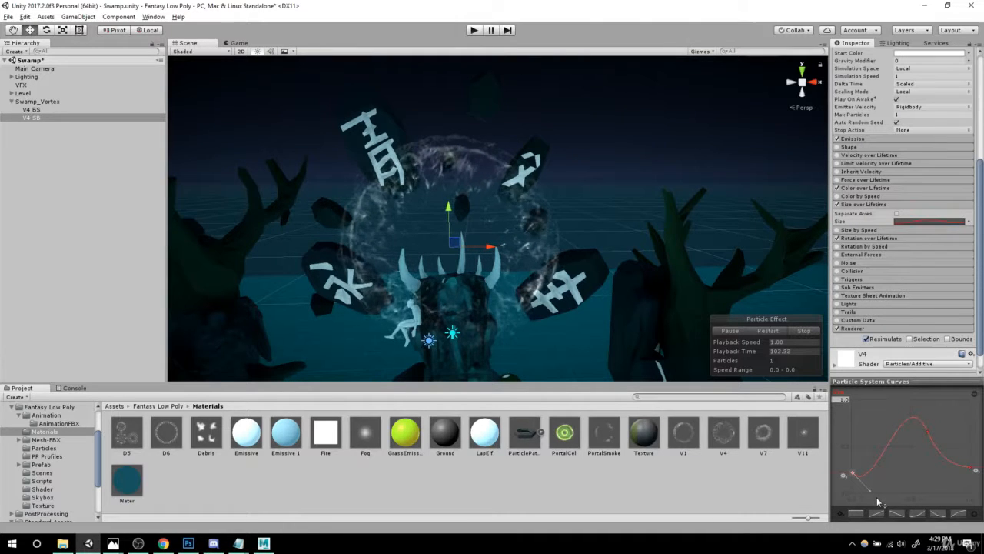
- Set the Angular Velocity in V4 SB's Rotation over Lifetime module to 15
scroll(492, 246, "down", 5, "alt")
left_click_drag(492, 246, 608, 260, "alt")
right_click_drag(608, 260, 727, 311, "alt")
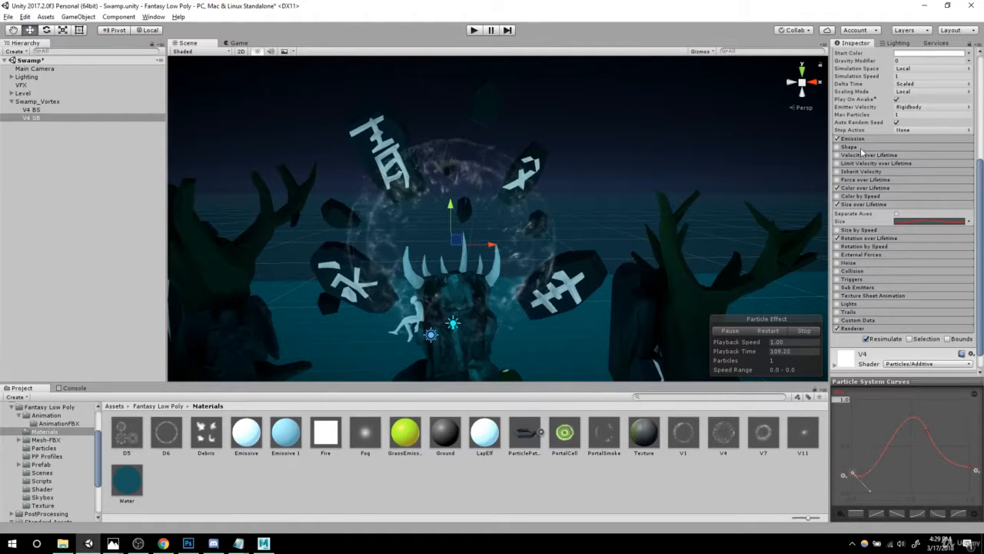
left_click(862, 239)
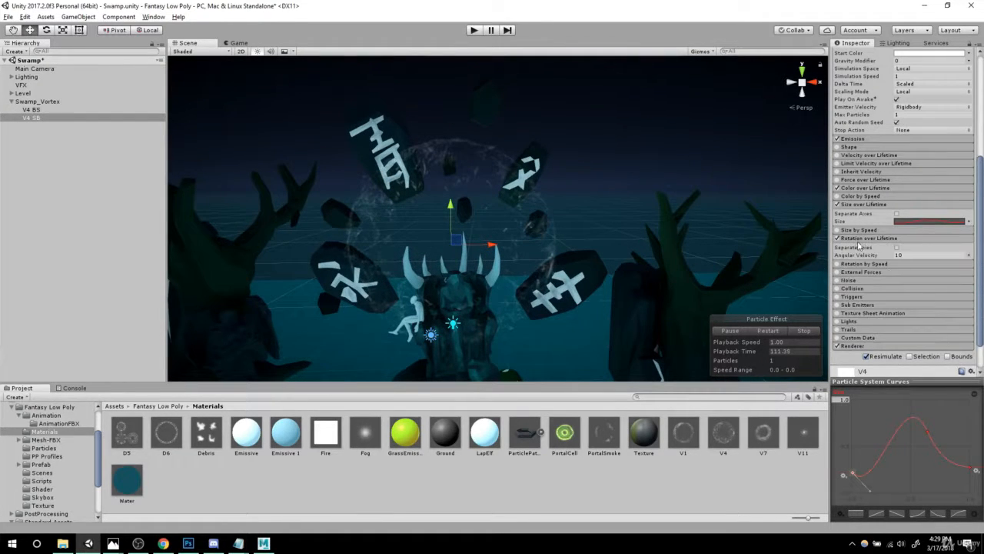
left_click(918, 254)
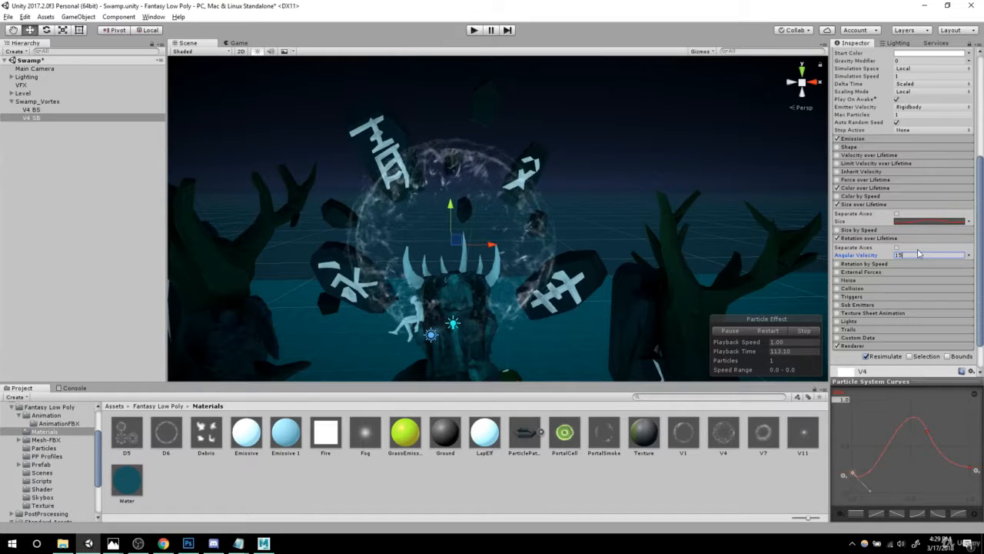
- Reshape V4 BS's Size over Lifetime curve into a valley dipping to about 0.19 at mid-life, and preview both rings together
left_click(33, 110)
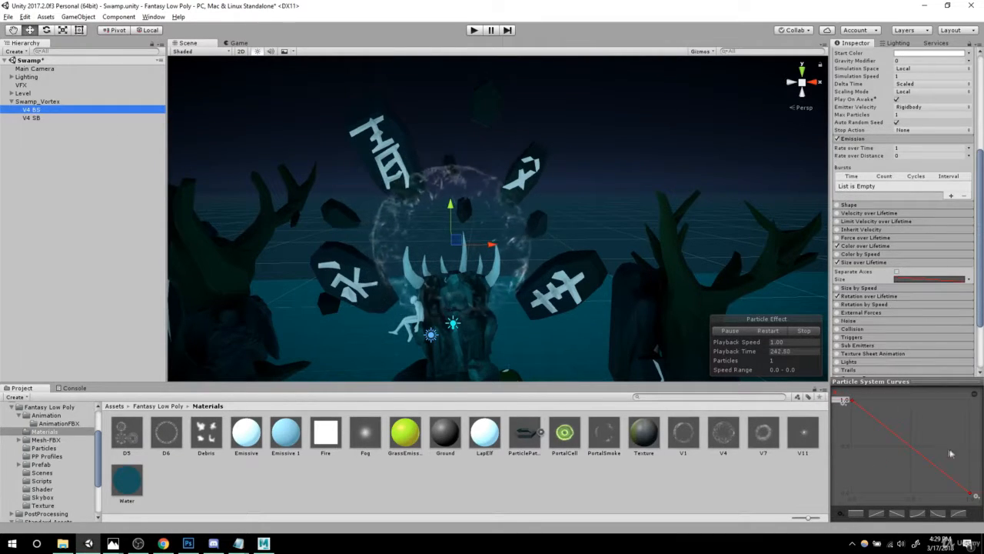
left_click(861, 515)
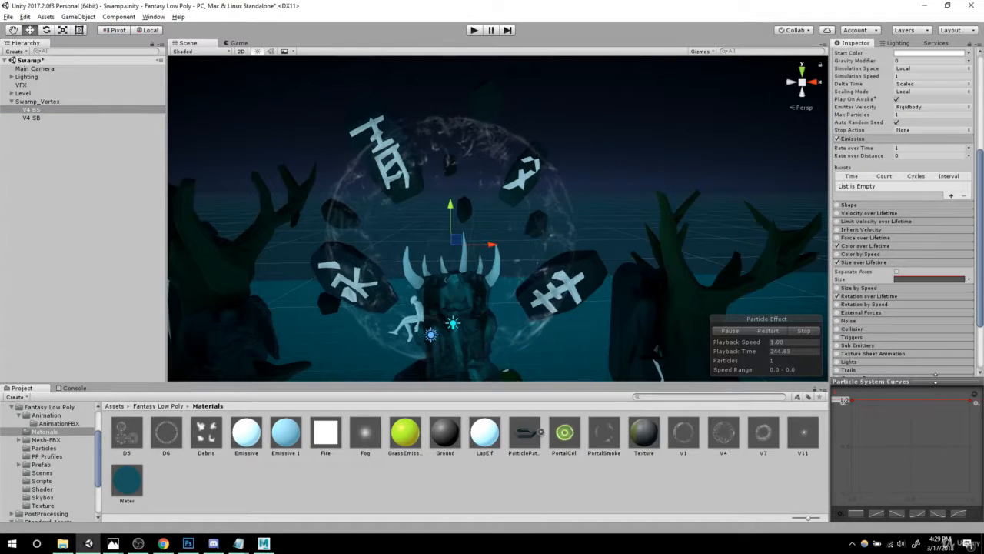
left_click_drag(915, 401, 908, 413)
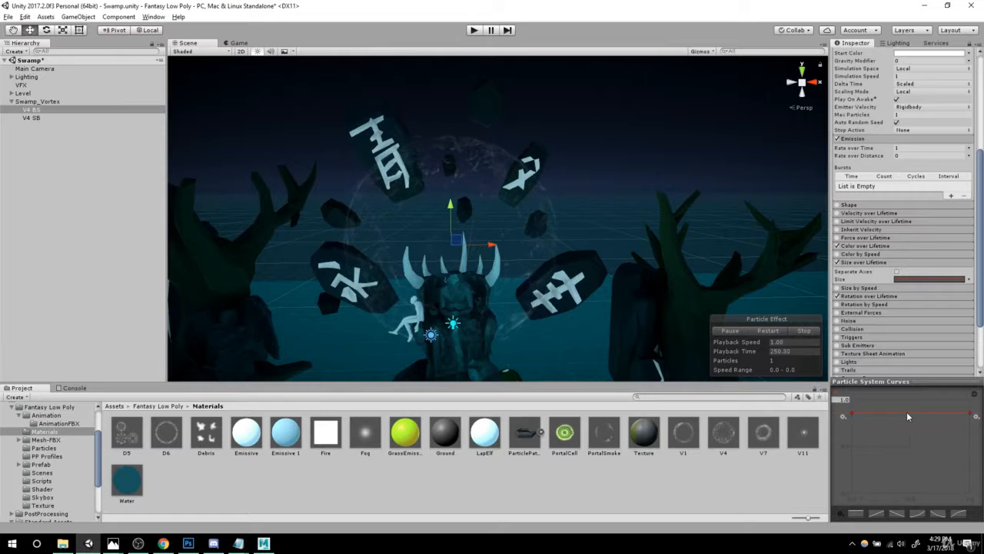
right_click(907, 413)
left_click(915, 419)
left_click_drag(907, 414, 909, 474)
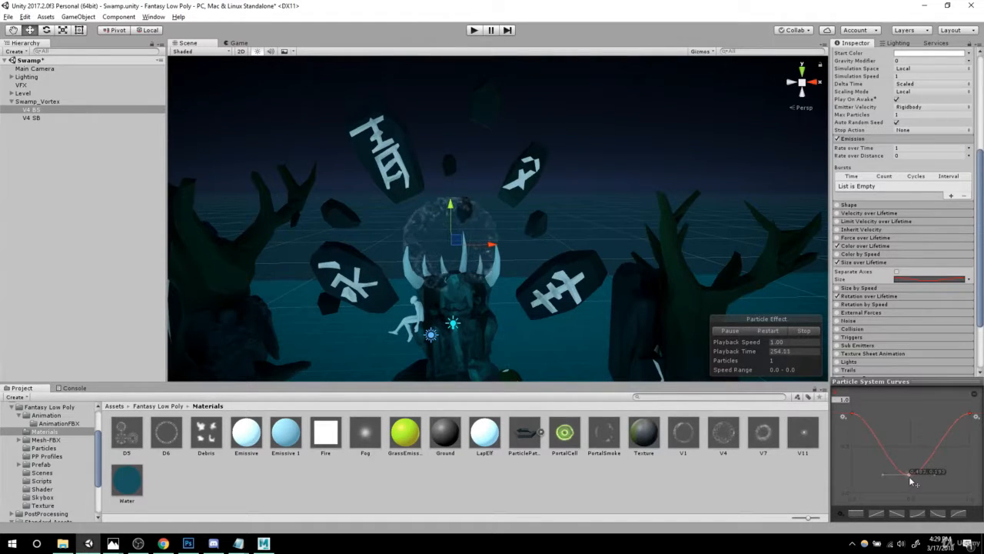
left_click(31, 111)
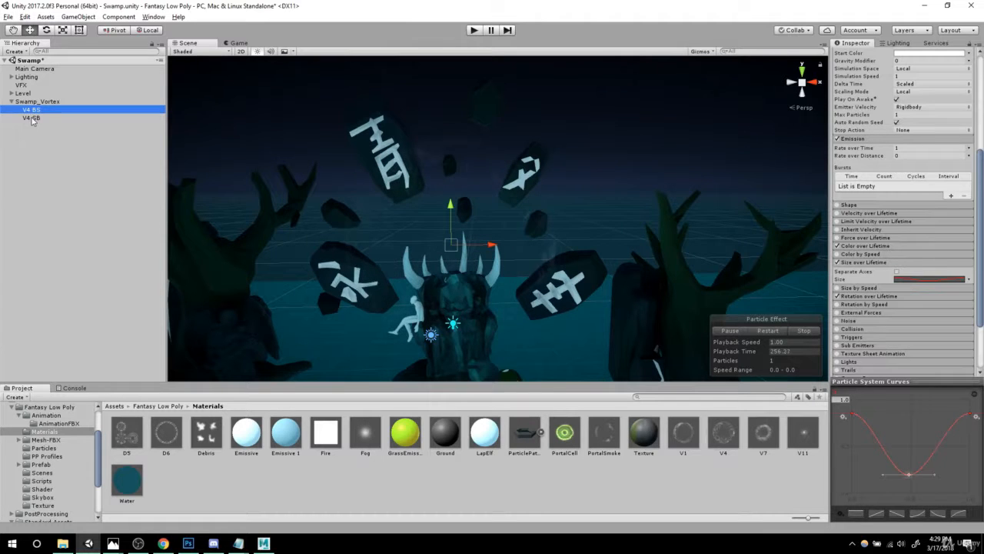
left_click(31, 118, "shift")
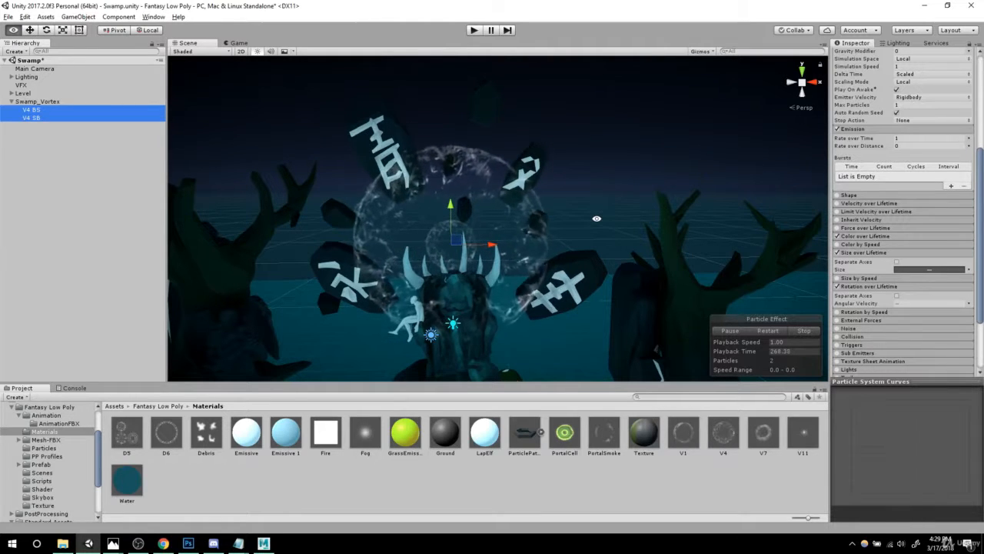
left_click(52, 168)
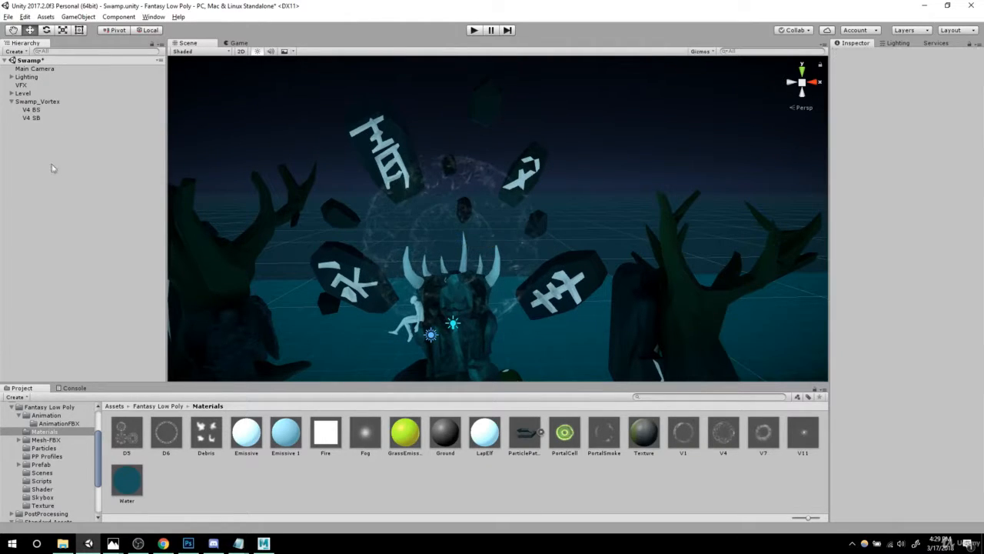
- Set V4 BS's Start Color to a bright light cyan, starting from a color sampled from a rune stone in the scene
left_click(31, 109)
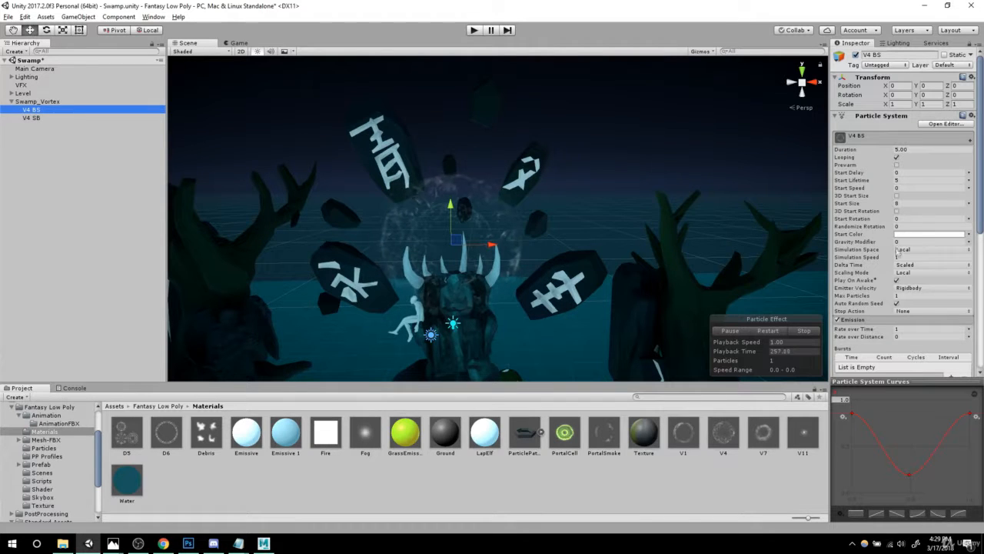
left_click(907, 234)
left_click(696, 78)
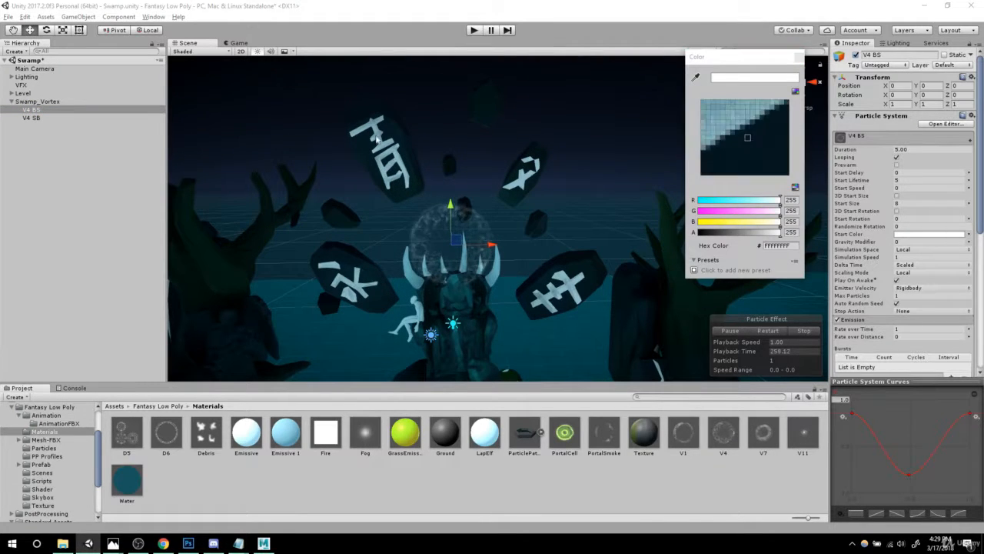
left_click(397, 148)
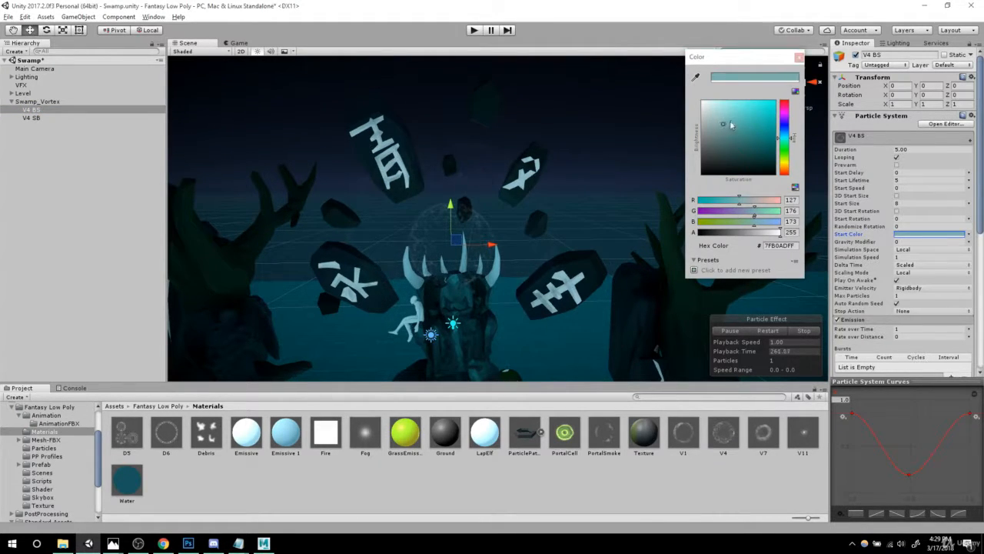
left_click(797, 59)
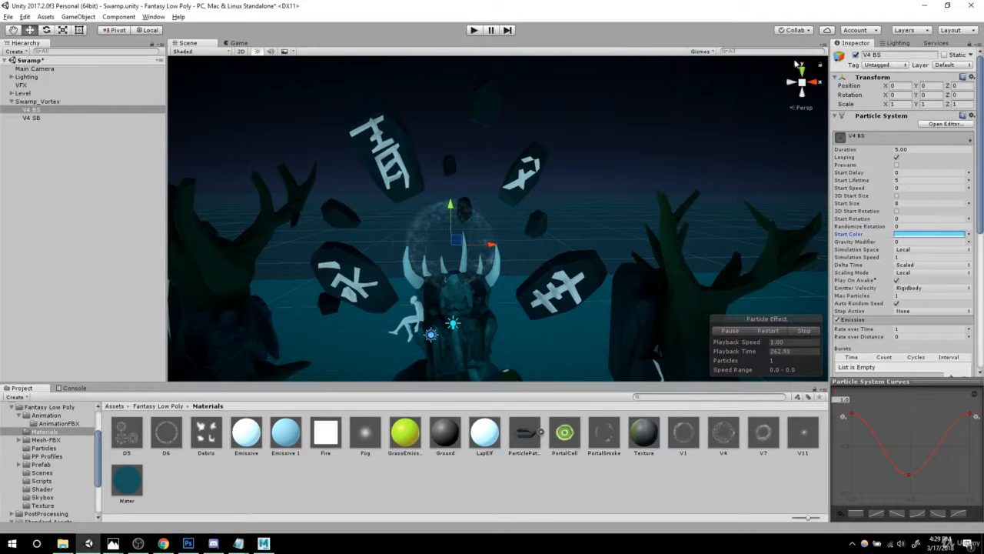
- Set V4 SB's Start Color to a bright sky blue and preview both rings together around the statue
left_click(31, 118)
left_click(900, 236)
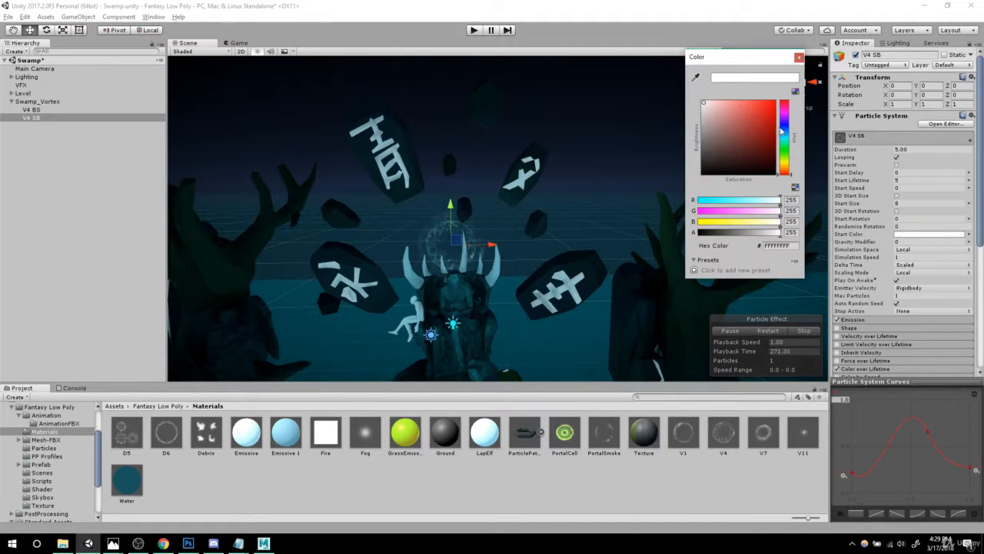
left_click(784, 133)
left_click(740, 113)
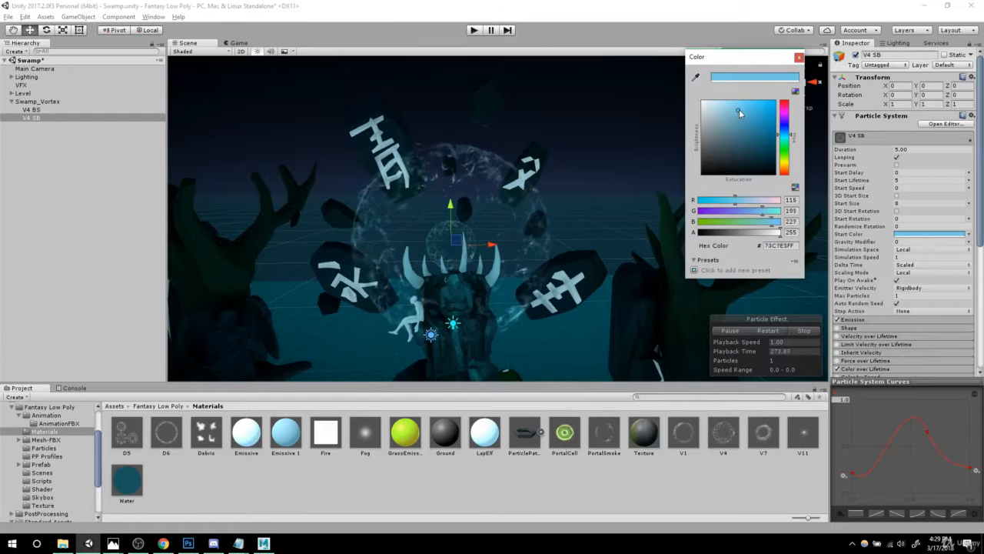
left_click(742, 105)
left_click(798, 58)
scroll(538, 238, "down", 10, "alt")
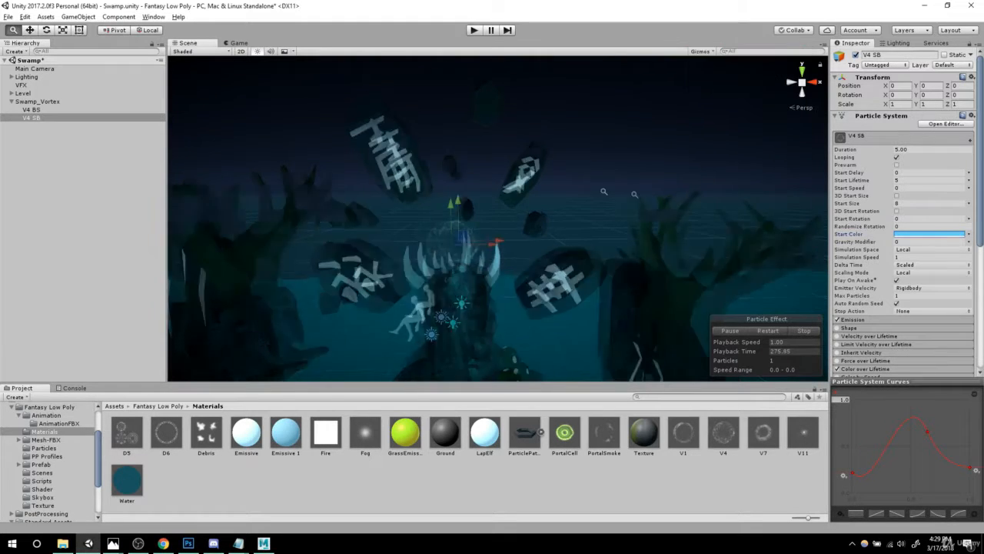
left_click(62, 189)
scroll(538, 244, "up", 10, "alt")
left_click_drag(553, 242, 593, 300, "alt")
left_click(34, 110)
left_click(32, 118, "shift")
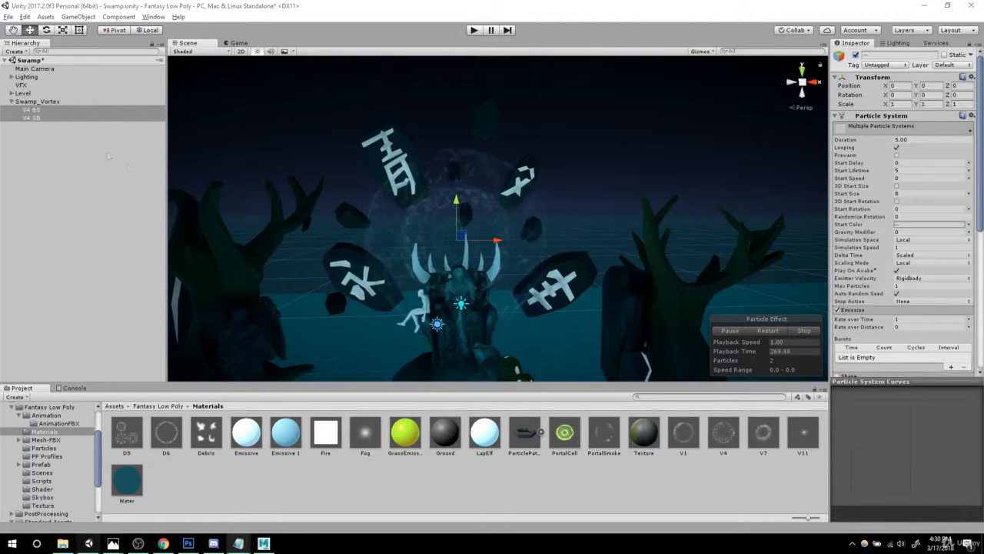
- Duplicate V4 SB within Swamp_Vortex, rename the copy V11, and preview the V1 material
left_click(38, 118)
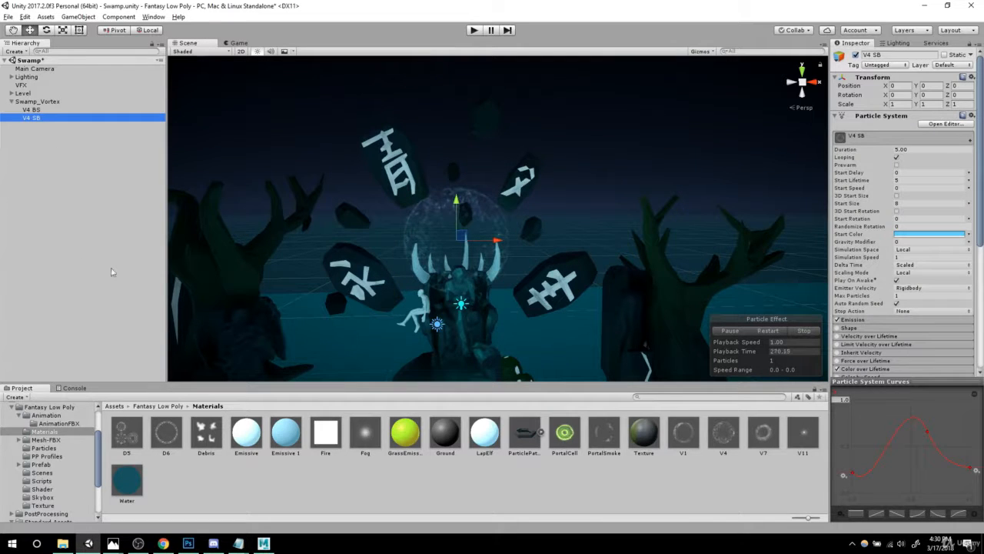
key("ctrl+d")
left_click(44, 124)
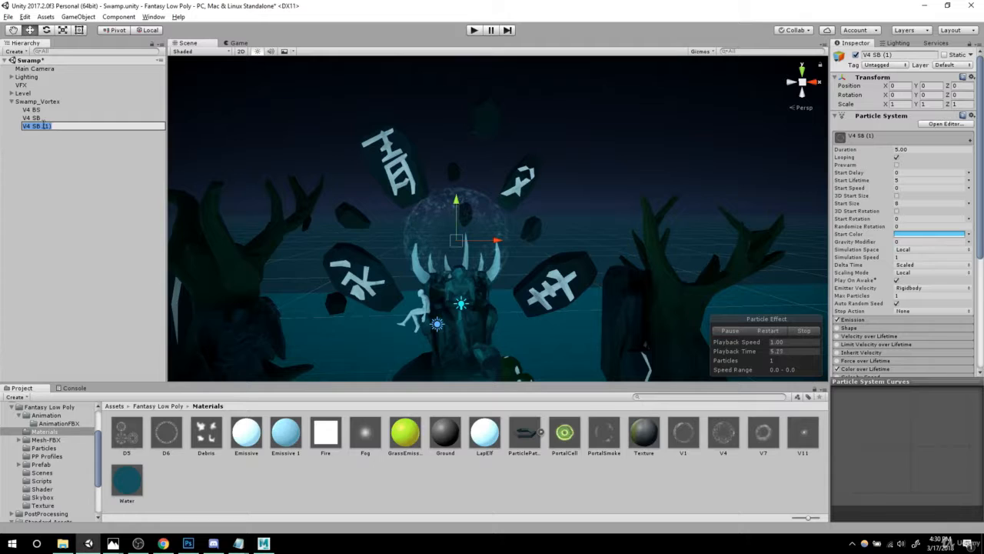
type("V11")
left_click(44, 158)
left_click(683, 443)
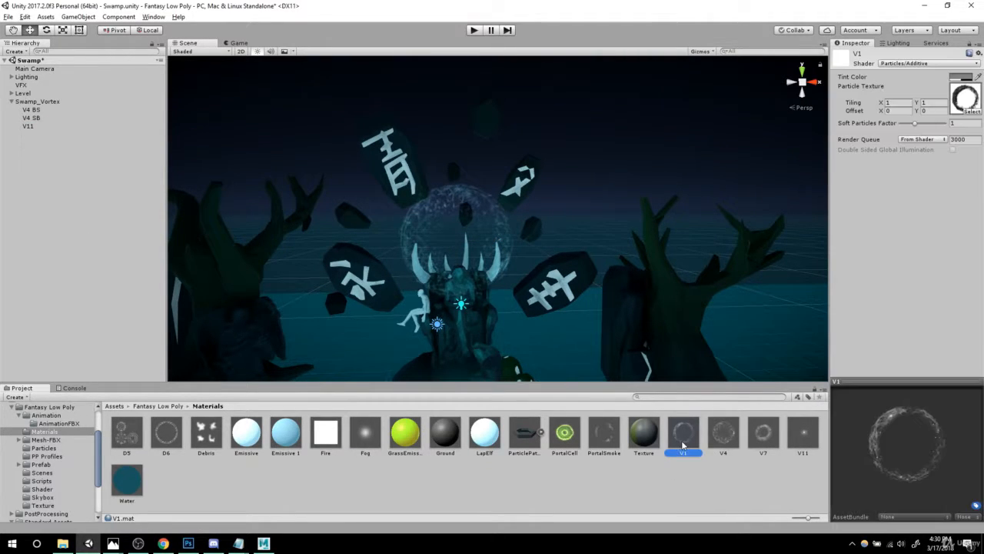
- Apply the V11 material to the V11 particle system and select that system
left_click(802, 433)
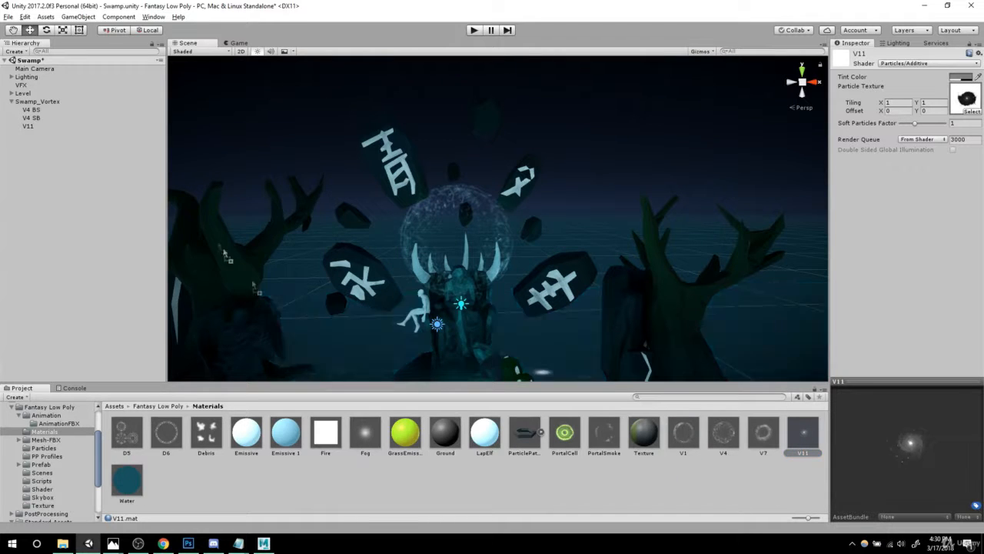
left_click_drag(803, 432, 31, 135)
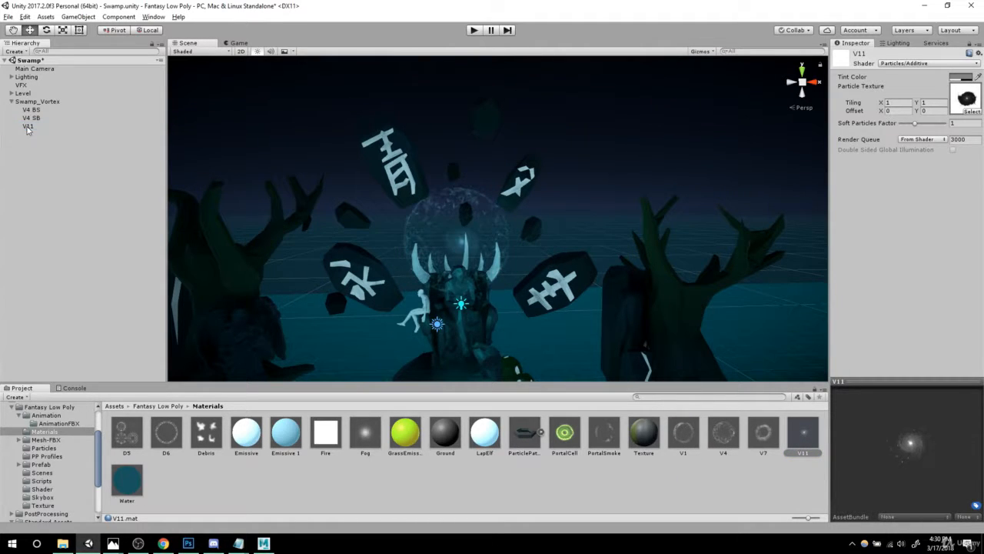
left_click(29, 126)
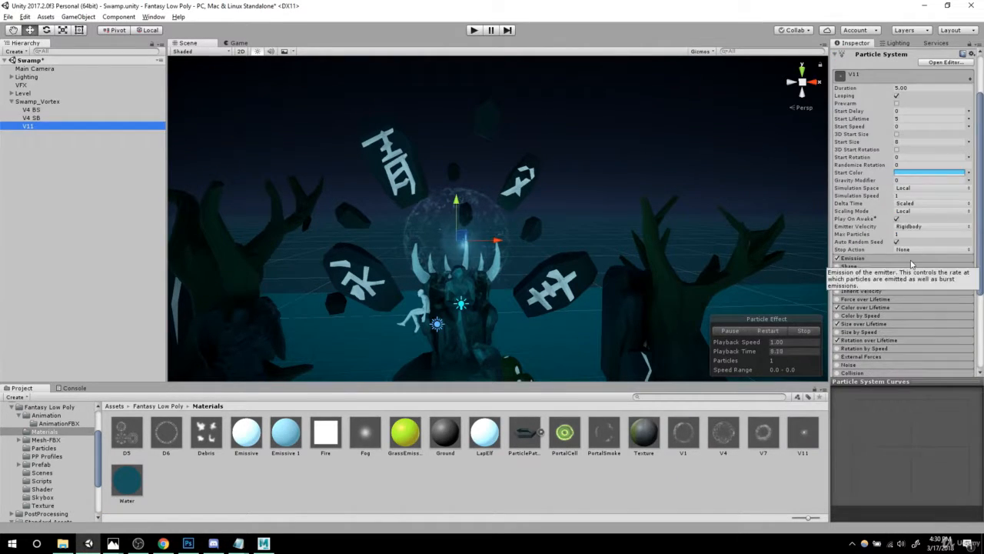
- Replace V11's Size over Lifetime curve with a rising ramp from about 0.3 at birth to just under 1.0 at the end
scroll(875, 261, "down", 4)
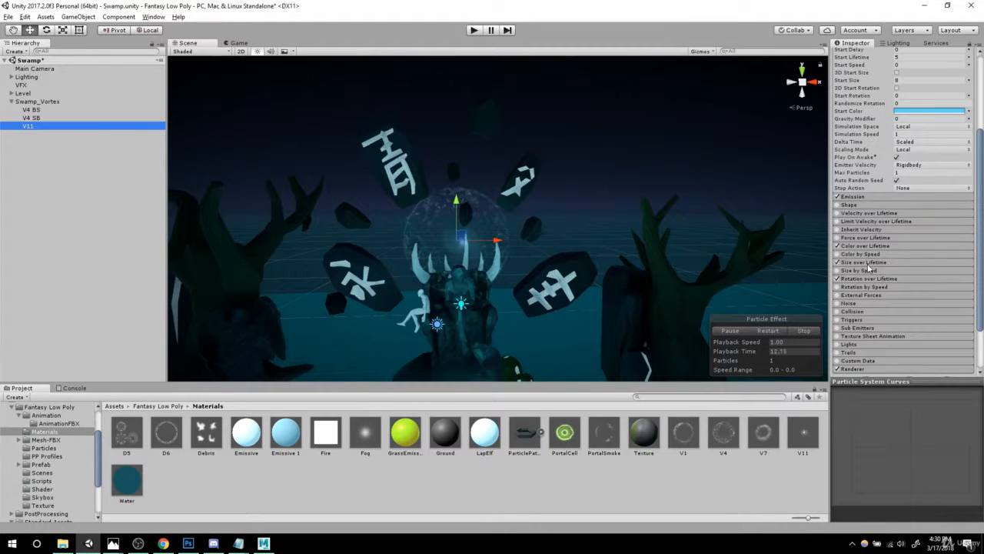
left_click(863, 263)
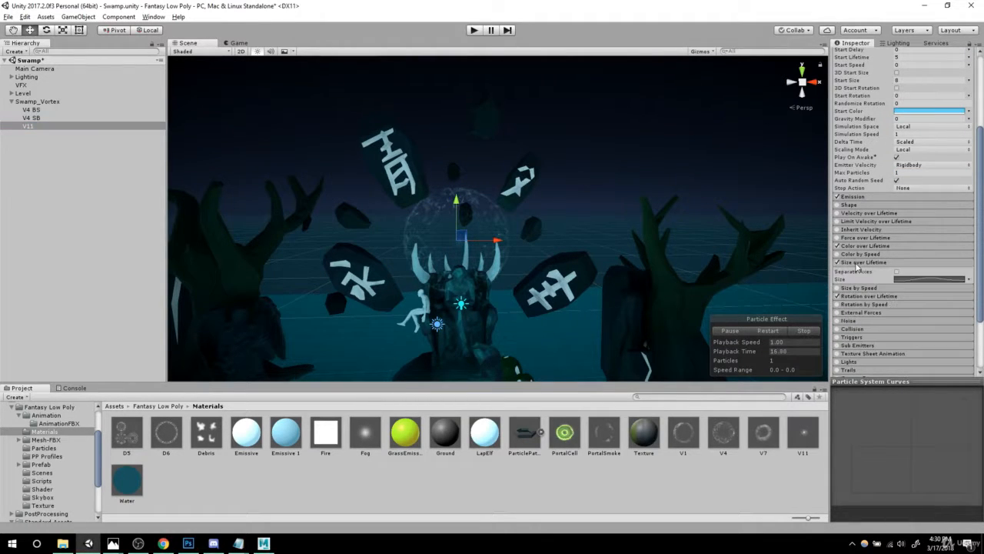
left_click(926, 279)
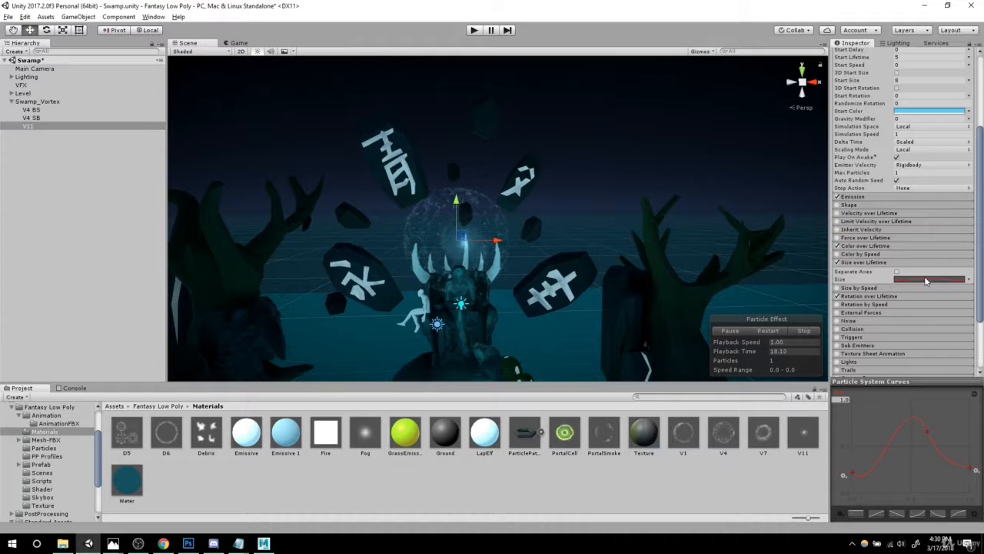
left_click(879, 513)
left_click_drag(844, 492, 837, 462)
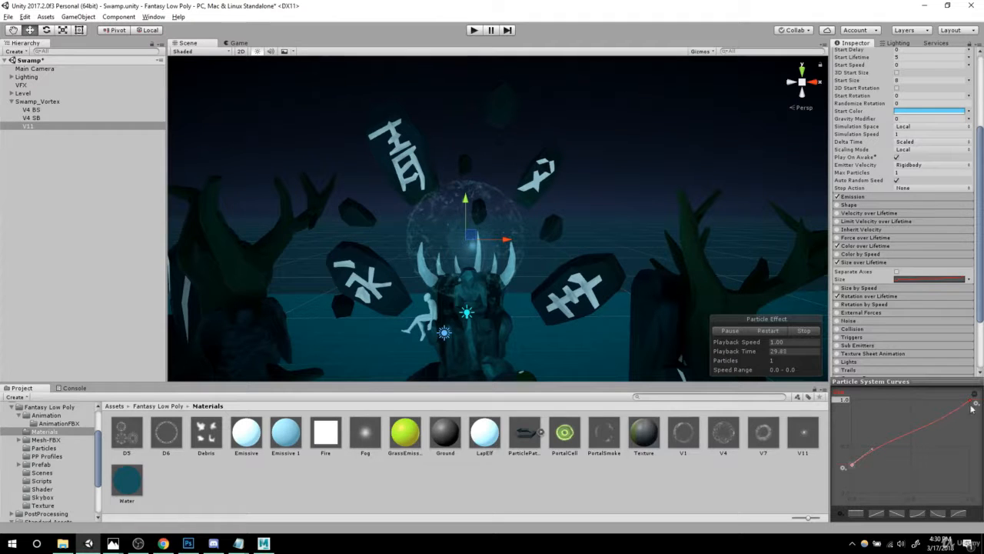
left_click(973, 404)
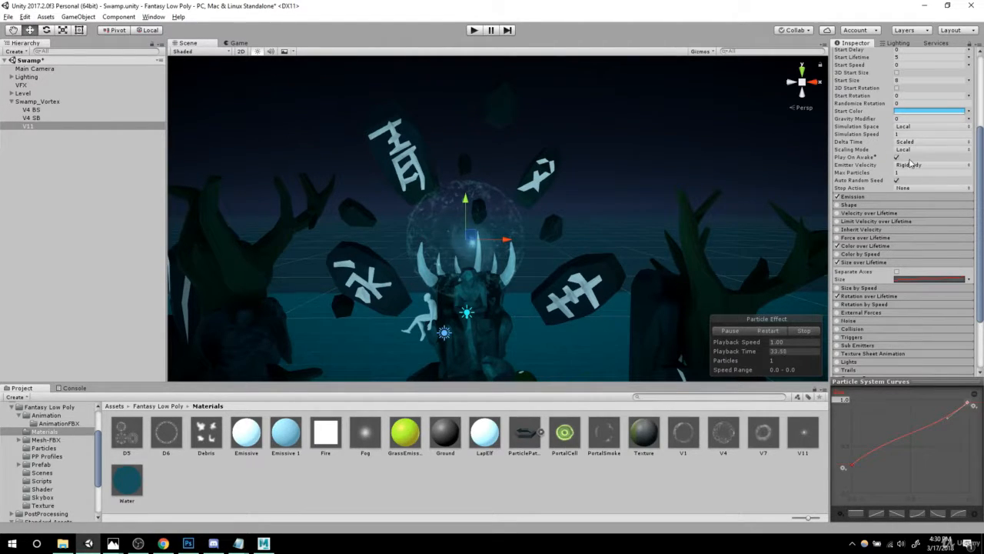
- Shift V11's Start Color from sky blue to a deeper, medium-light blue
left_click(913, 115)
mouse_move(782, 133)
left_mouse_down()
mouse_move(736, 93)
mouse_move(741, 101)
left_mouse_up()
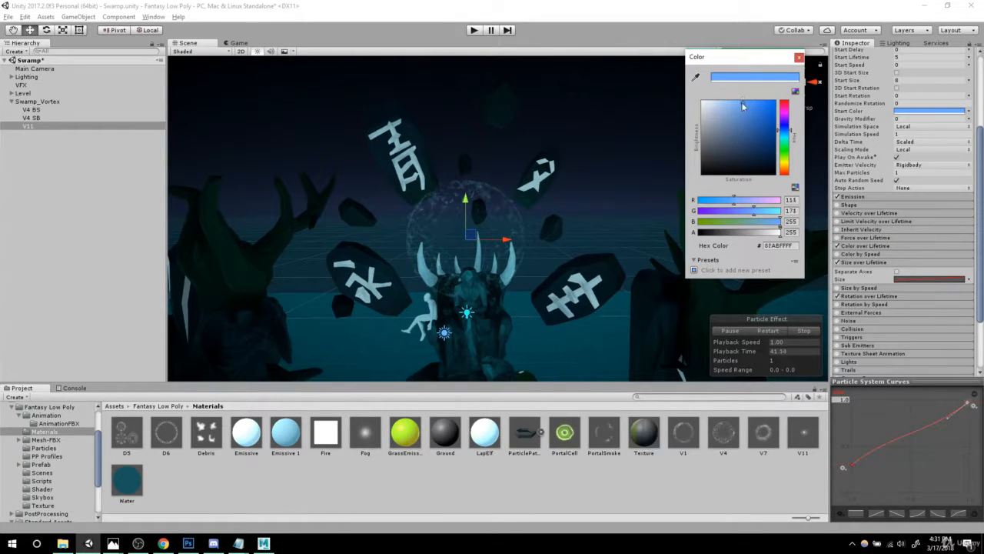
left_click(799, 57)
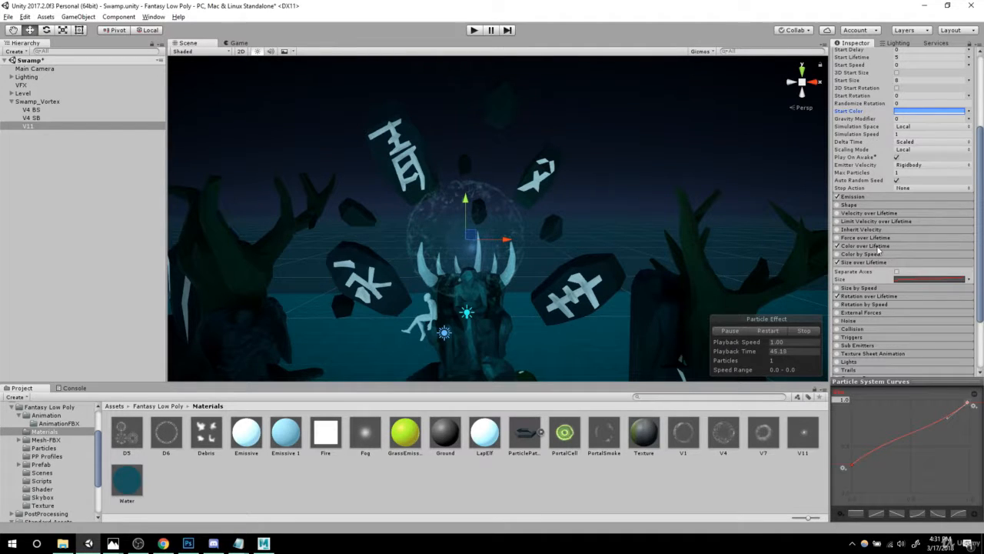
- Set V11's Rotation over Lifetime angular velocity to 20 and its Max Particles to 2
left_click(866, 297)
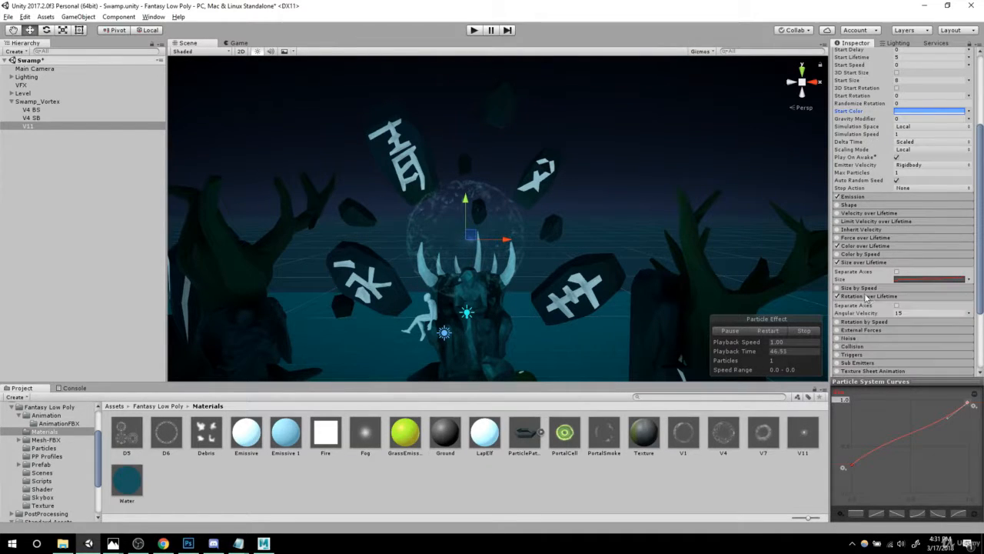
left_click(907, 313)
type("20")
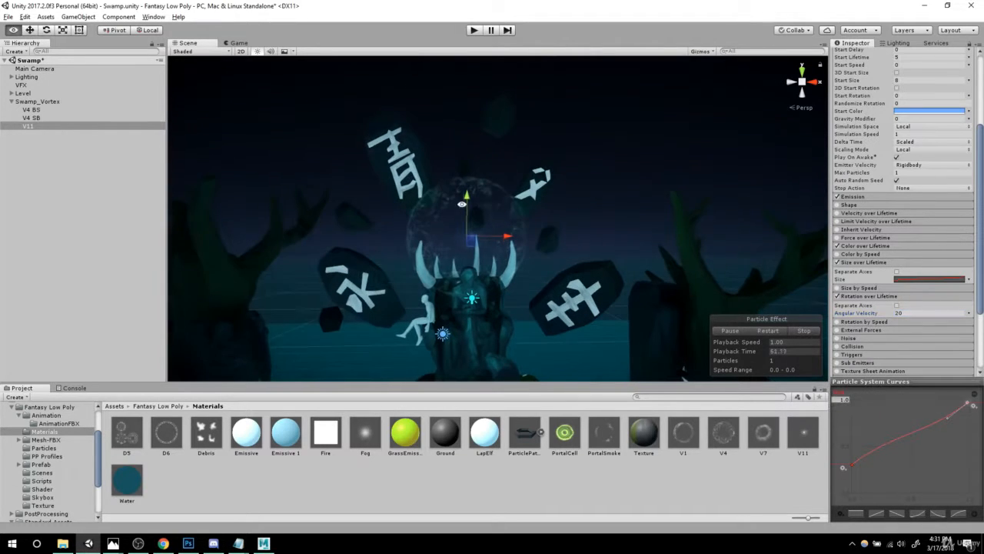
scroll(907, 200, "up", 2)
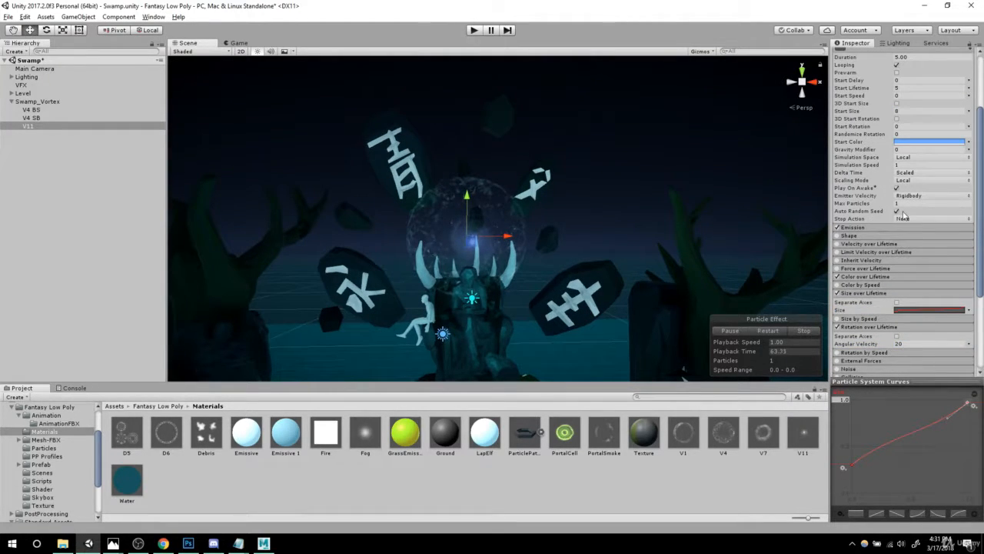
left_click(905, 201)
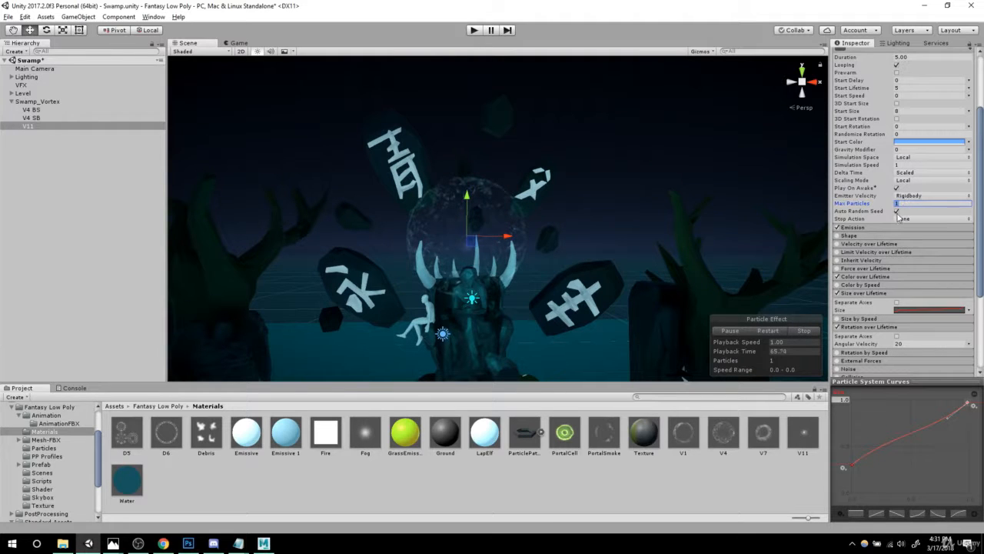
type("2")
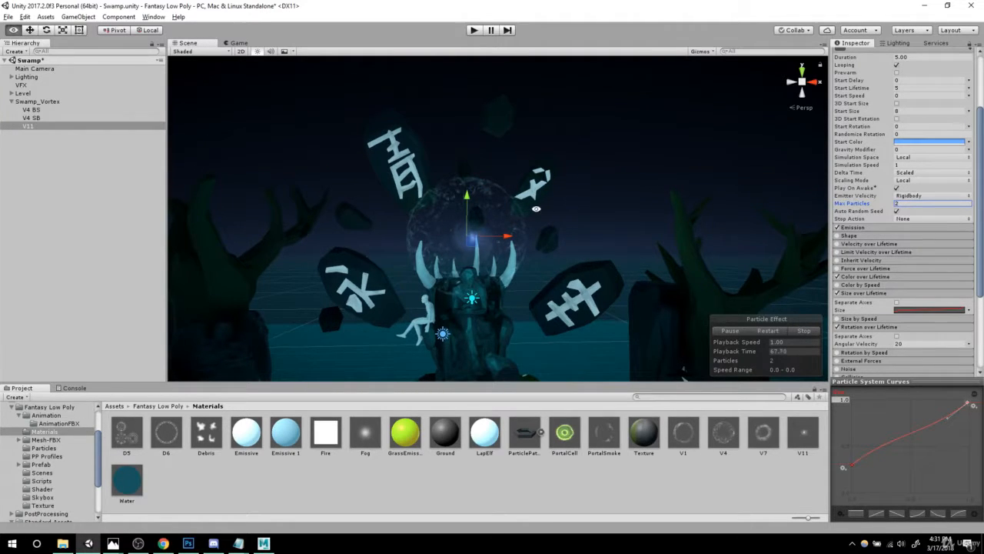
- Examine the combined vortex around the statue from several distances and briefly run the scene in Play mode
right_click_drag(536, 209, 680, 227, "alt")
left_click_drag(680, 228, 647, 242, "alt")
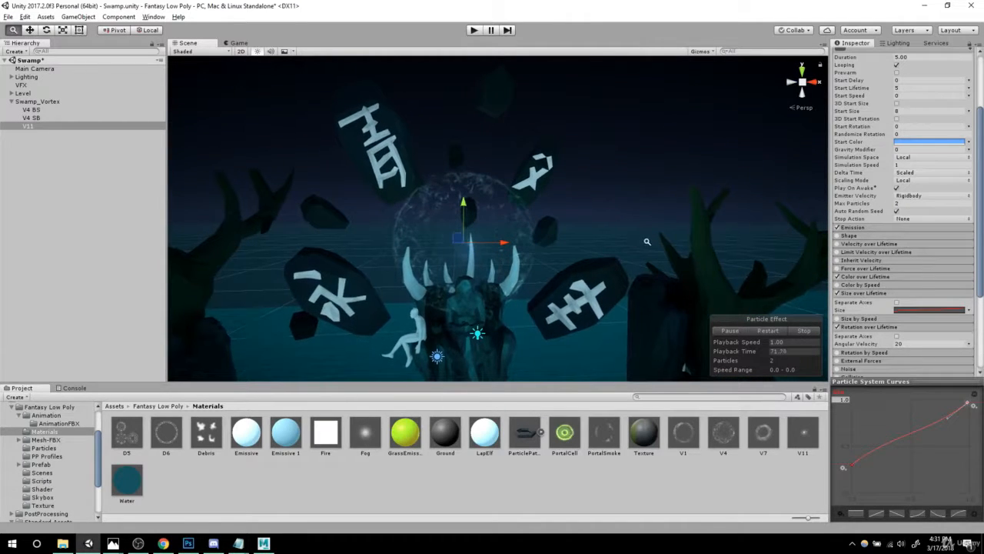
right_click_drag(647, 242, 669, 239, "alt")
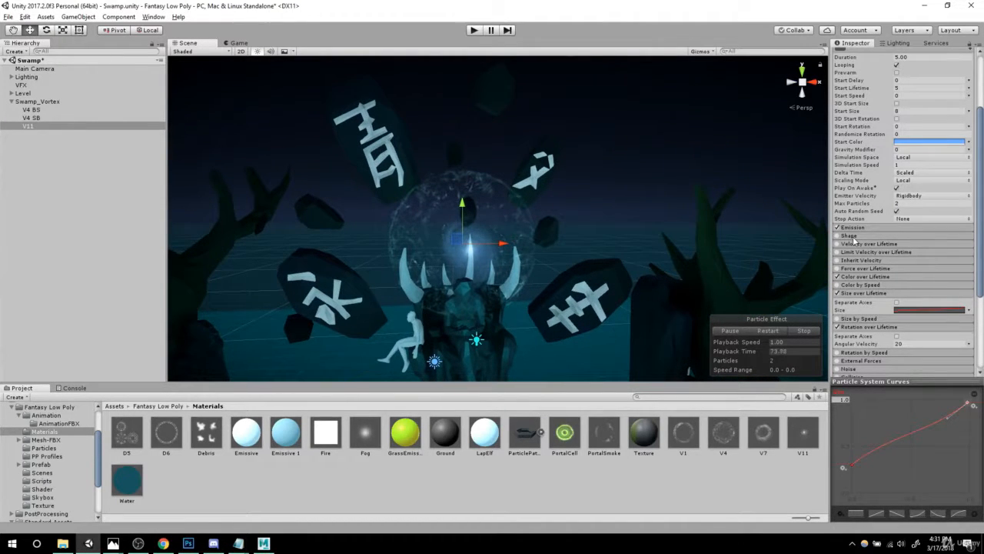
right_click_drag(750, 233, 588, 219, "alt")
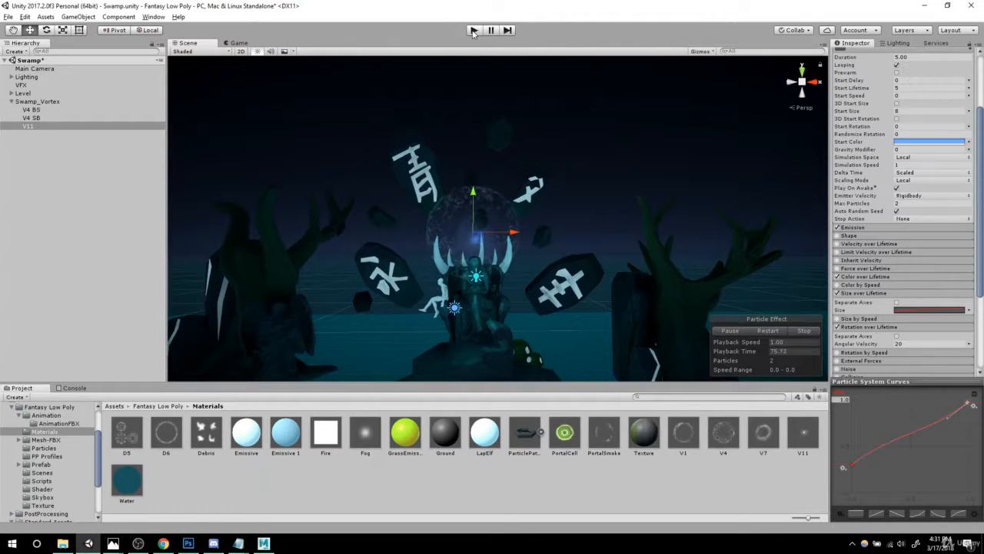
left_click(473, 30)
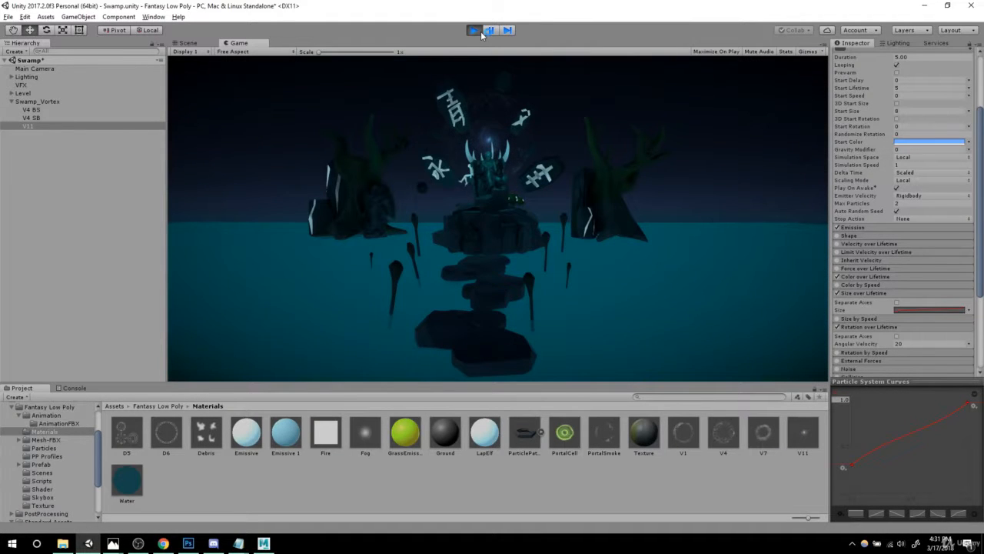
left_click(481, 31)
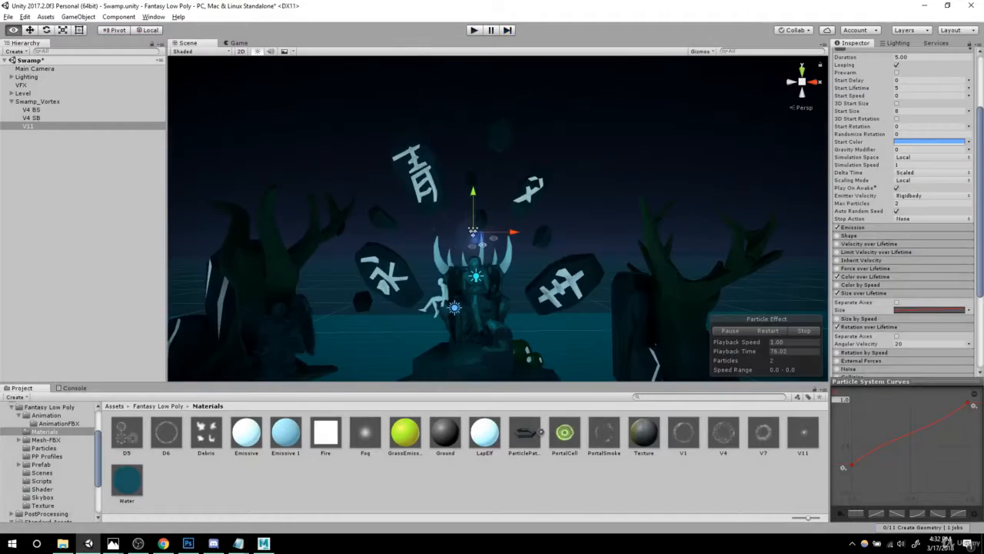
left_click_drag(482, 244, 498, 225, "alt")
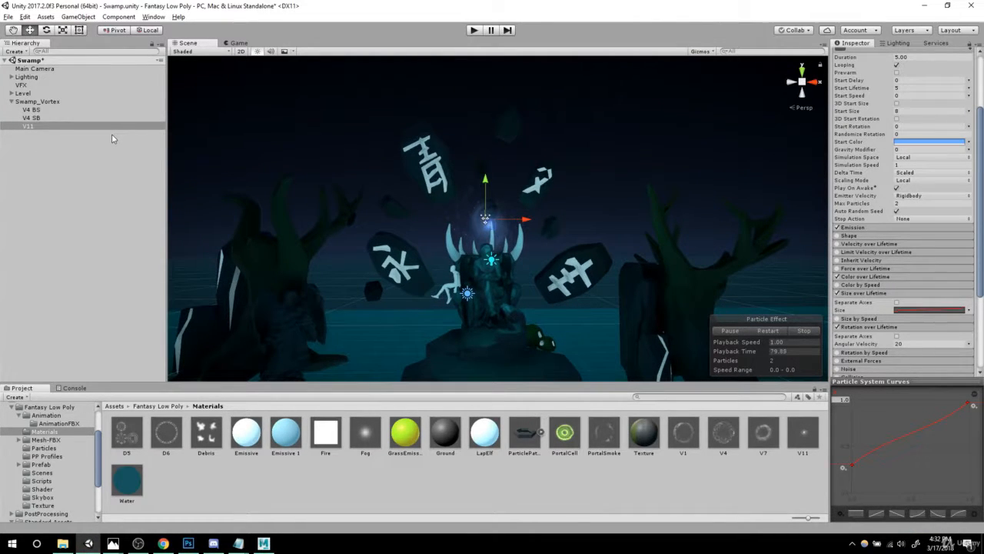
- Duplicate the V4 SB particle system within Swamp_Vortex
left_click(27, 119)
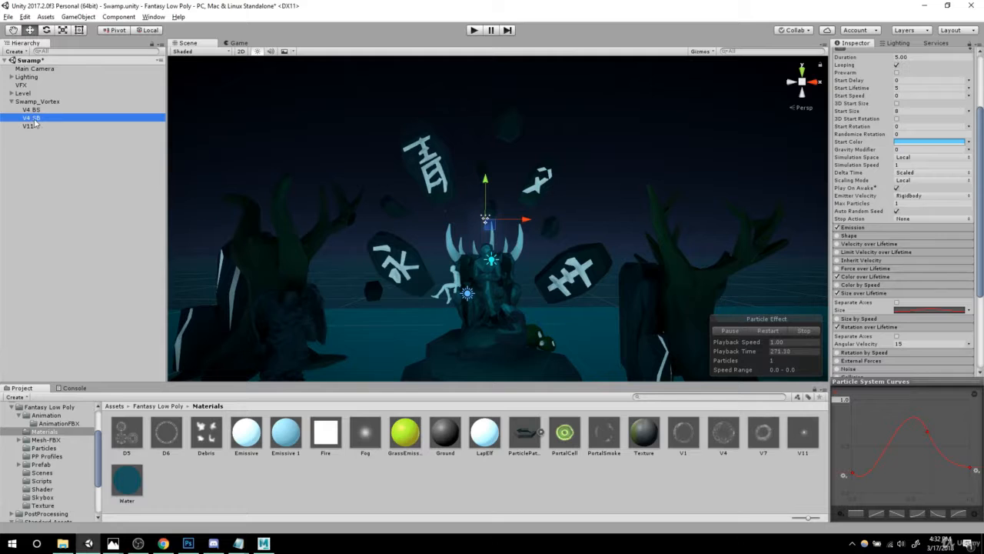
key("ctrl+d")
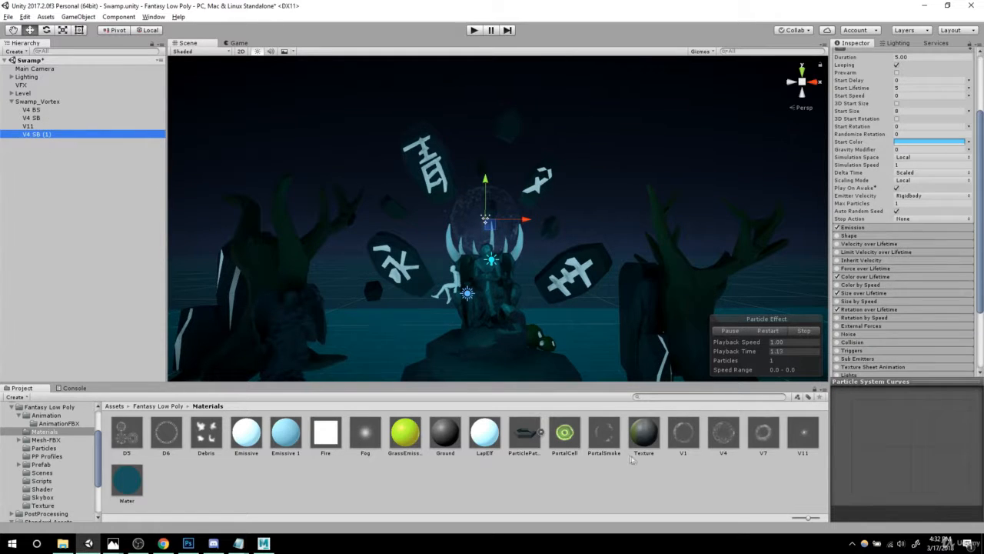
left_click(682, 432)
left_click(968, 107)
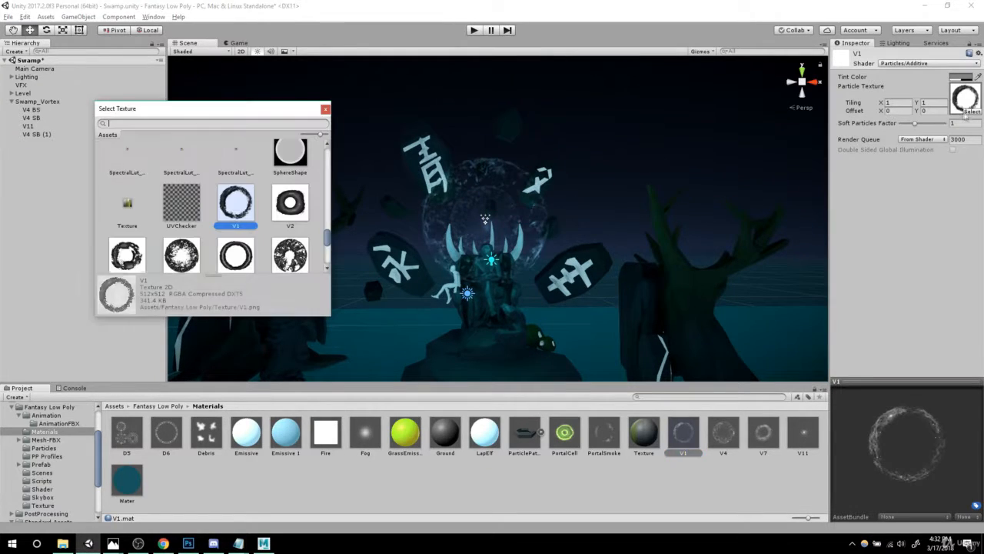
left_click(326, 110)
- Duplicate the V1 material and set the copy's Particle Texture to V2
left_click(681, 435)
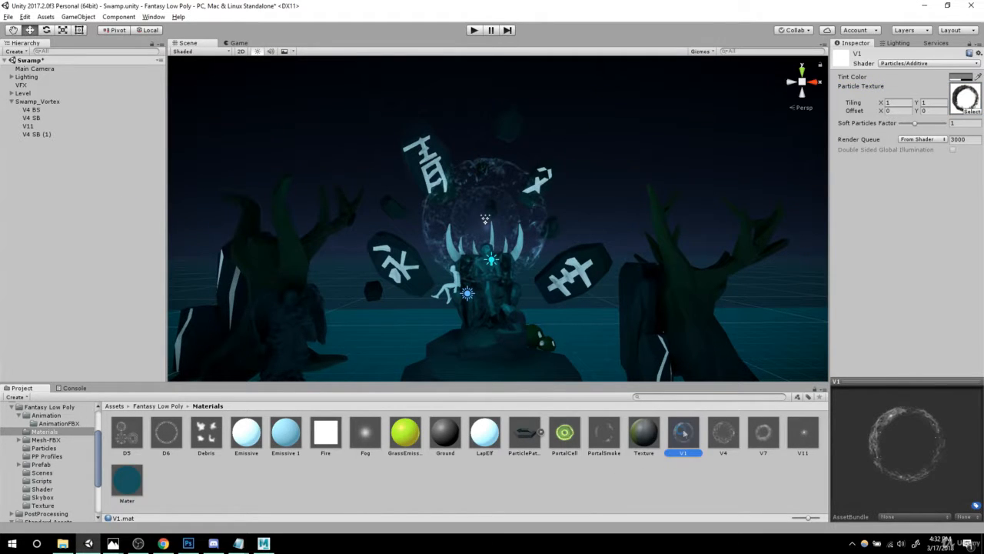
key("ctrl+d")
left_click(971, 111)
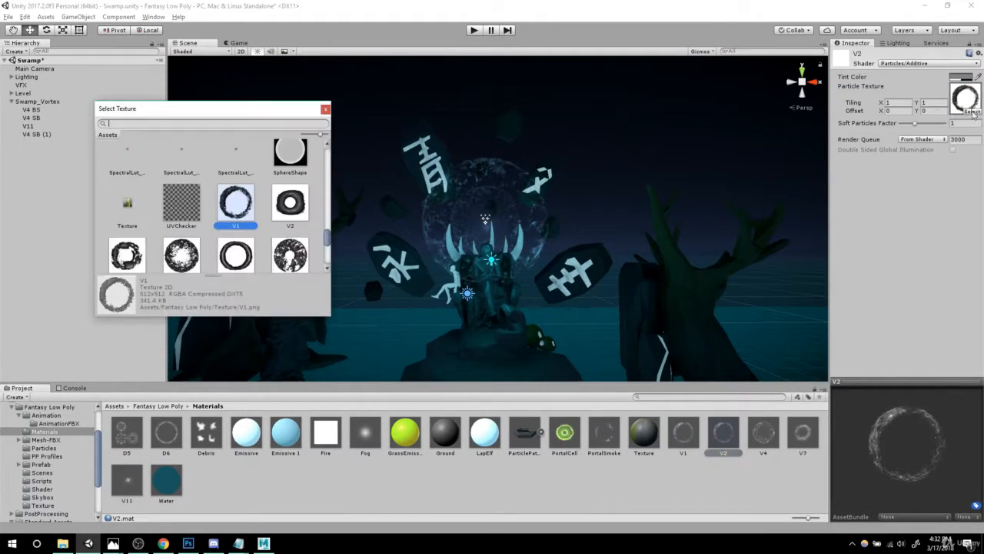
left_click(291, 199)
double_click(296, 202)
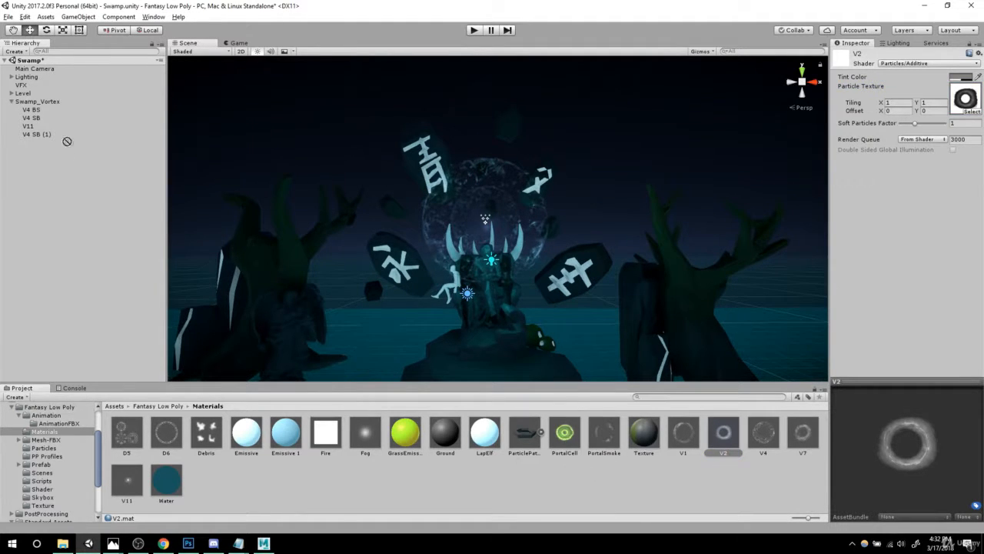
- Apply the V2 material to the V4 SB copy and rename that particle system V2
double_click(38, 135)
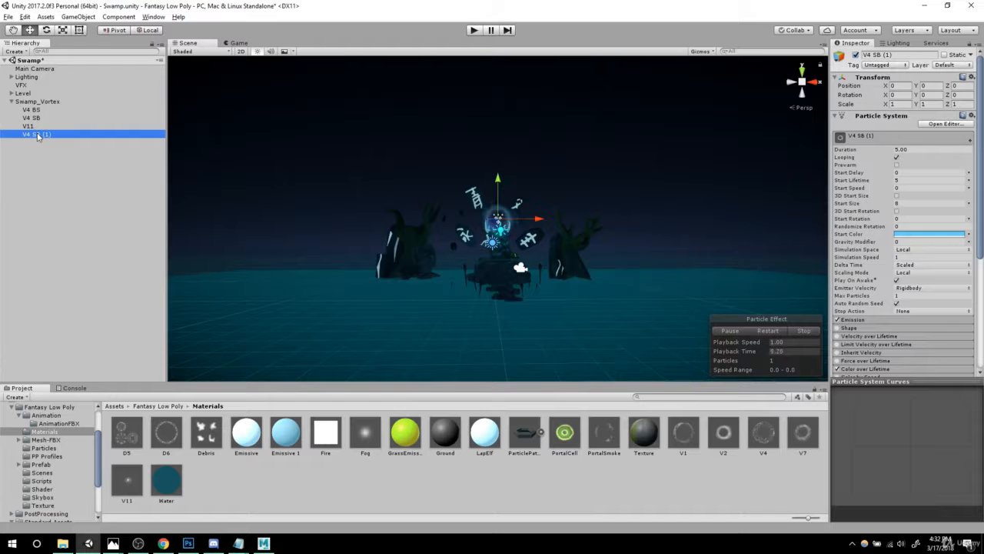
left_click(38, 134)
type("V2")
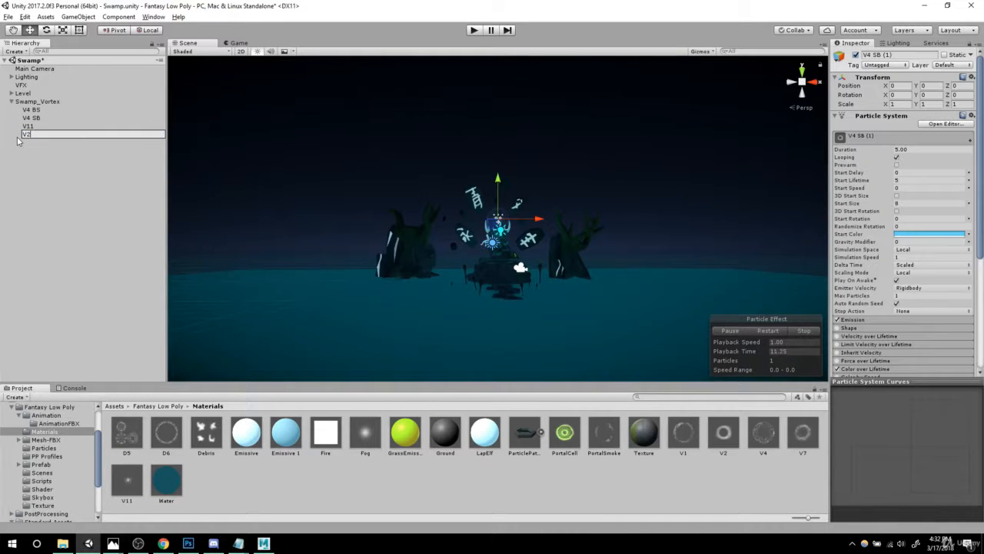
key("Return")
- Replace V2's Size over Lifetime curve with the flat preset and lower the constant line to about 0.85
right_click_drag(461, 200, 774, 306, "alt")
left_click_drag(692, 291, 644, 265, "alt")
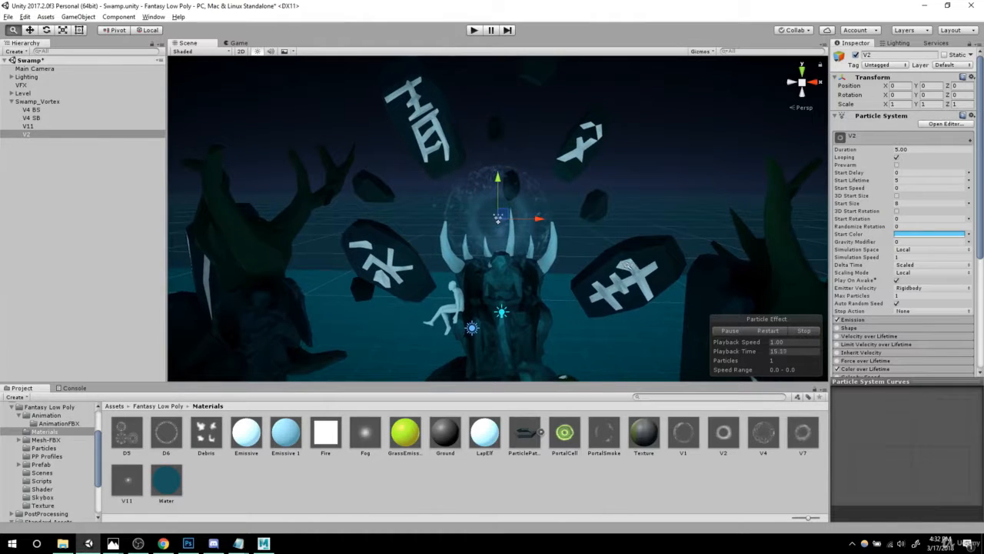
scroll(907, 202, "down", 4)
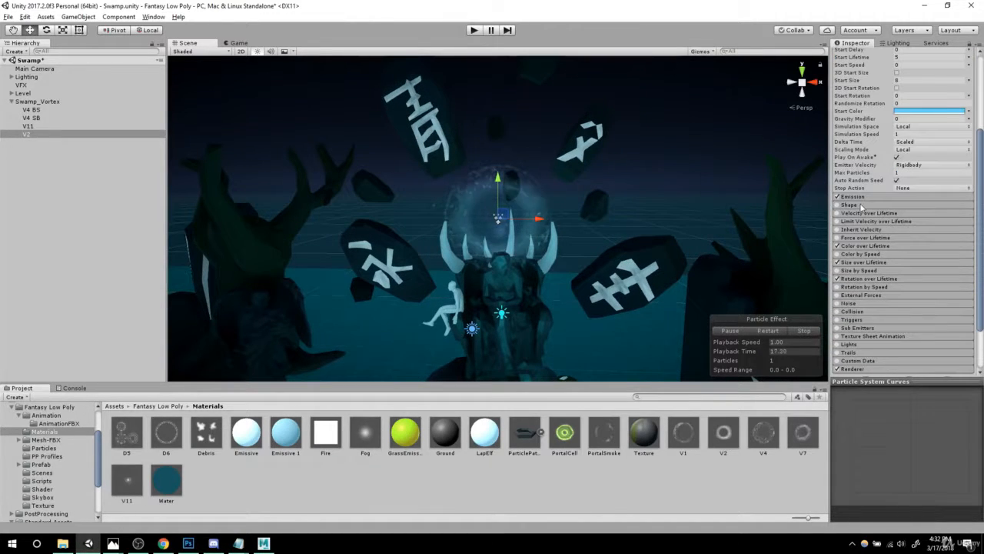
left_click(874, 264)
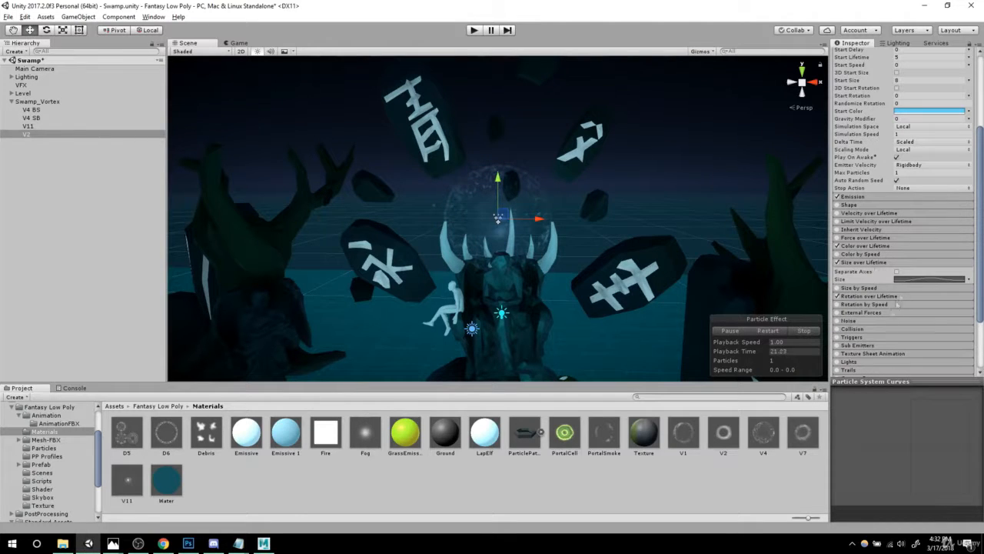
left_click(925, 278)
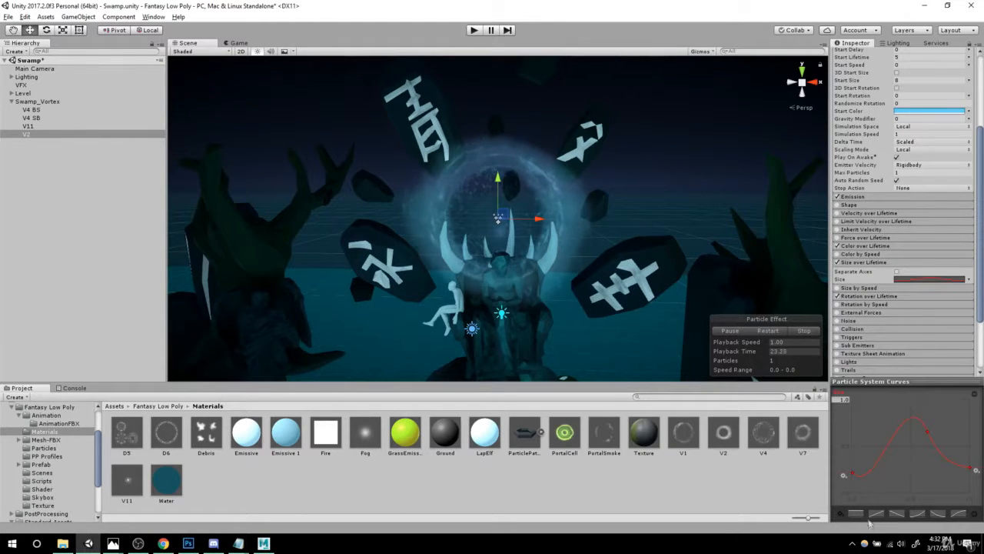
left_click(857, 513)
left_click_drag(912, 399, 909, 415)
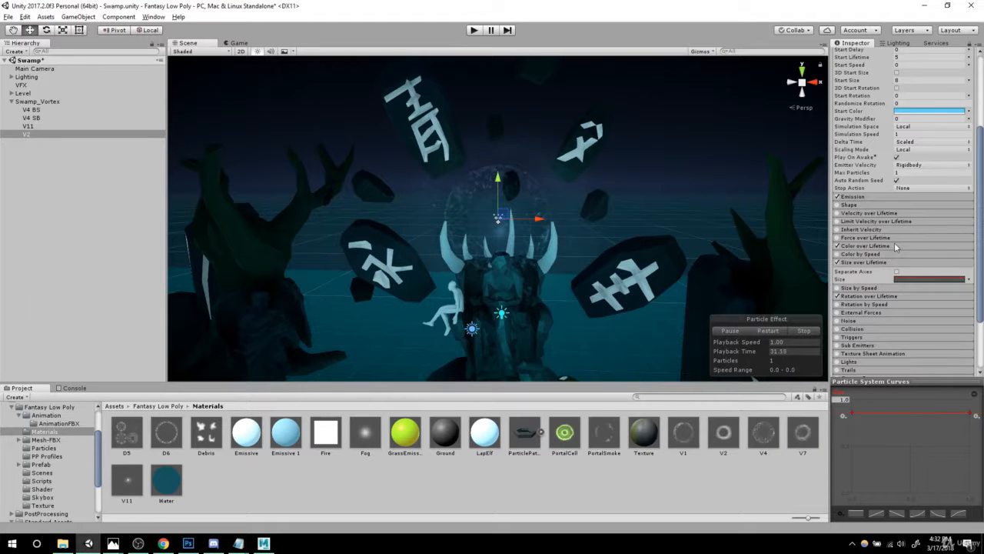
- Set V2's Angular Velocity to random between two constants, 45 and 15, and its Max Particles to 2
scroll(896, 246, "down", 2)
left_click(886, 265)
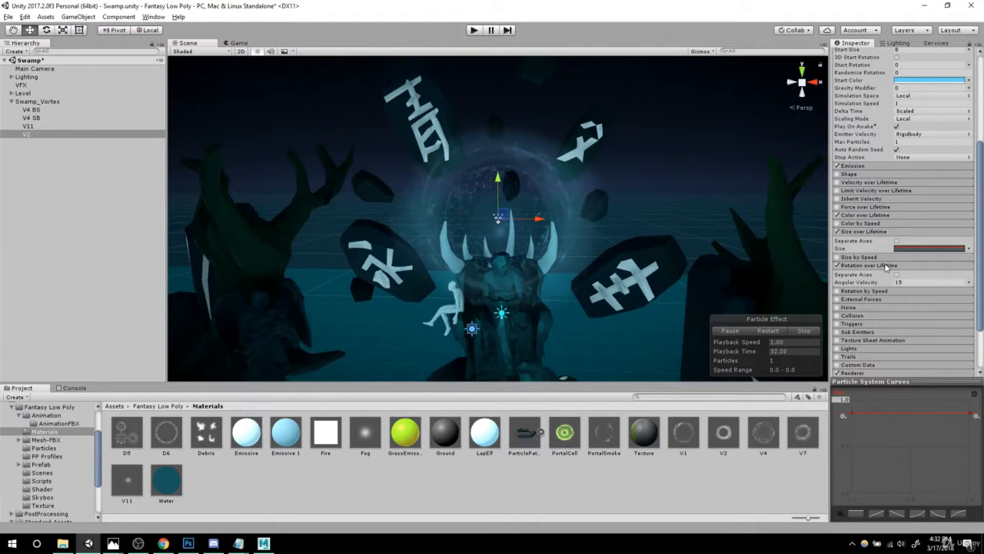
left_click(968, 283)
left_click(896, 309)
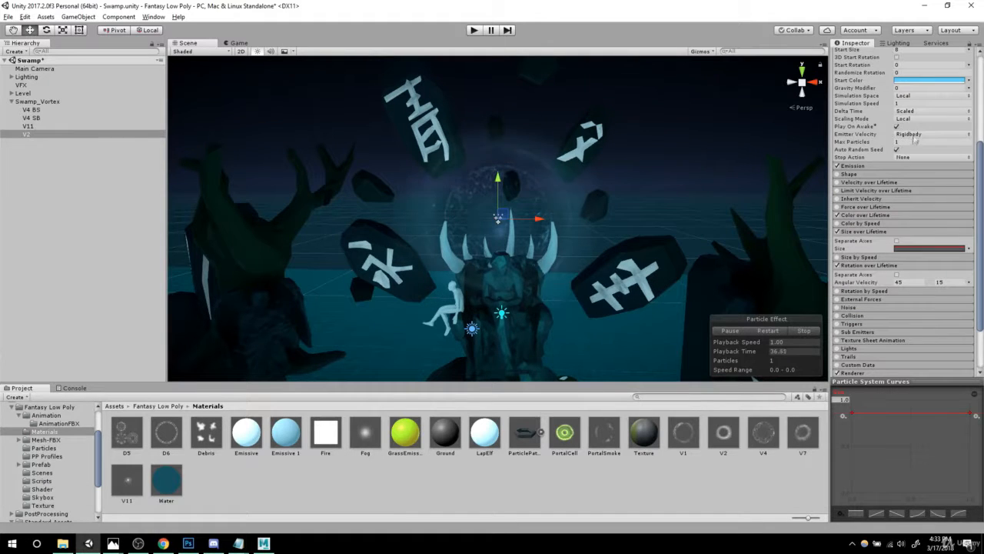
left_click(909, 142)
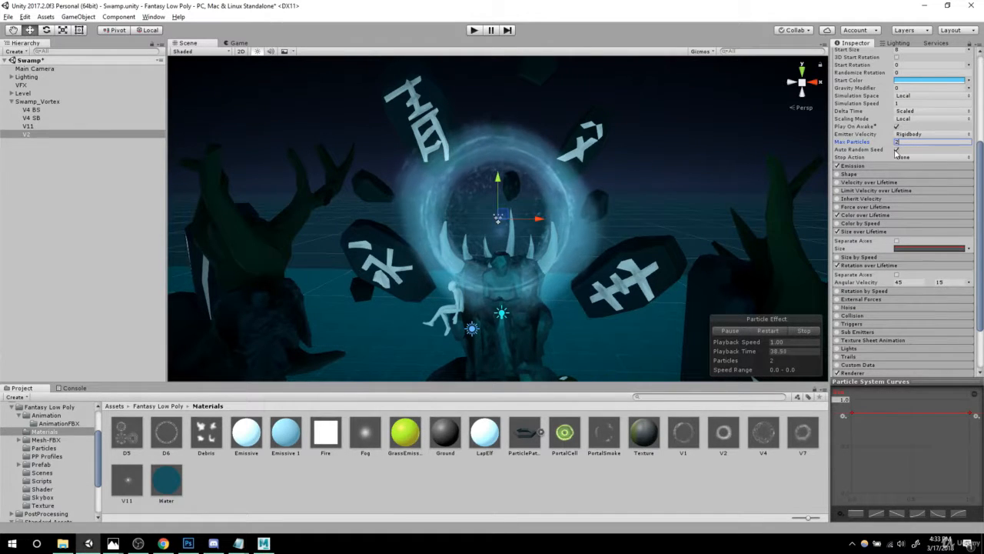
- Switch V2's Start Color to Random Between Two Colors and set the second color to the darker blue 0086B2
left_click(905, 81)
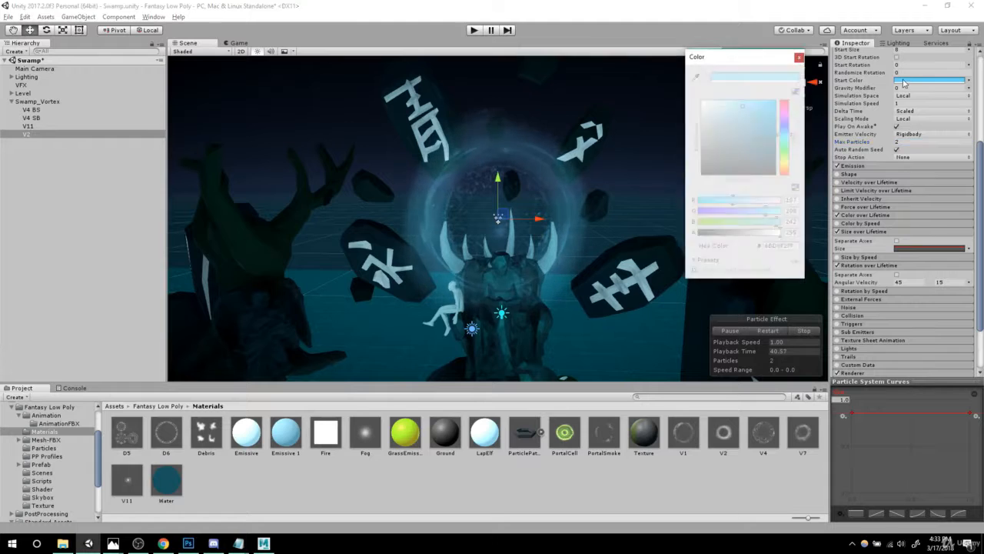
left_click(799, 57)
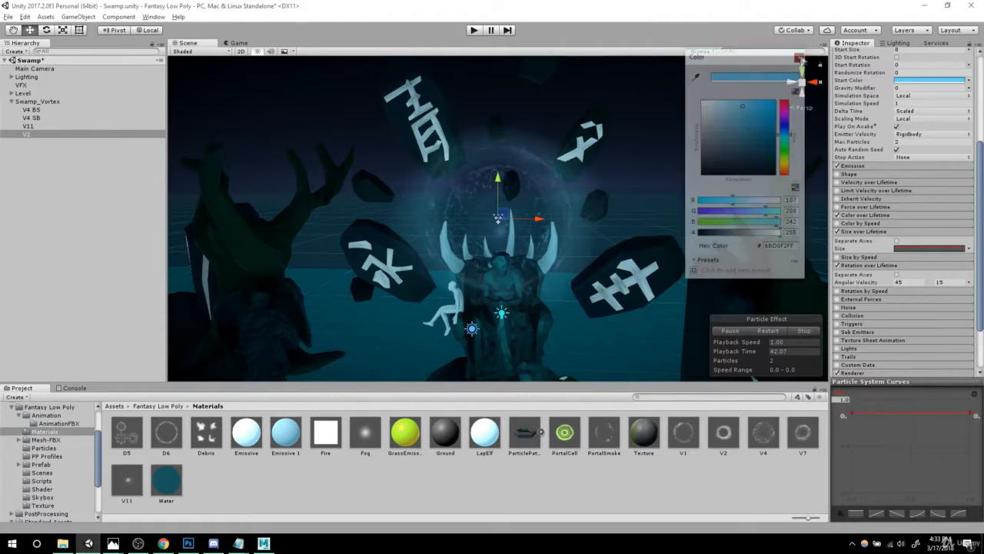
left_click(968, 80)
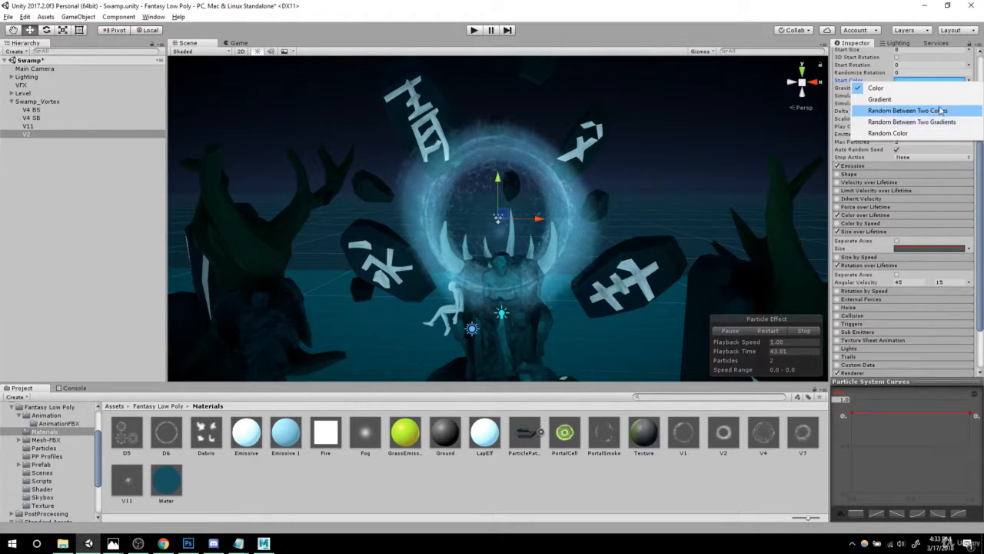
left_click(913, 111)
left_click(917, 86)
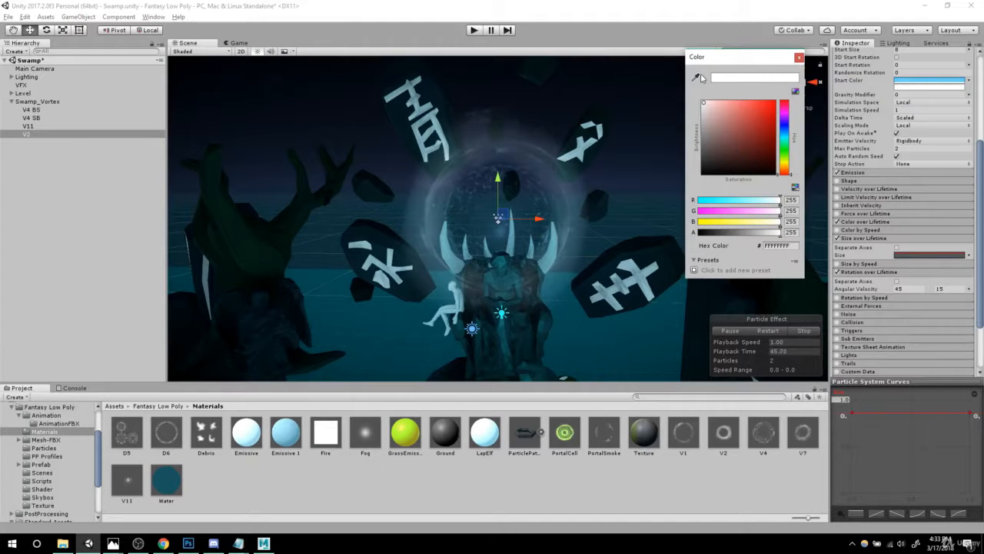
left_click_drag(784, 130, 787, 136)
mouse_move(772, 137)
left_mouse_down()
mouse_move(743, 154)
mouse_move(775, 143)
mouse_move(776, 128)
left_mouse_up()
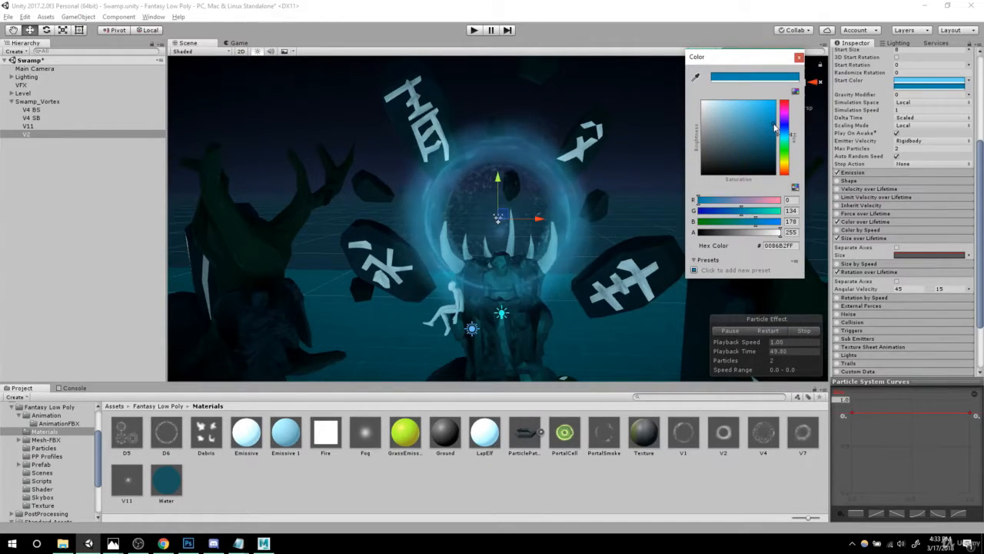
left_click(800, 59)
- Change V2's second Angular Velocity value to -15 and set its emission Rate over Time to 2
scroll(415, 261, "down", 5)
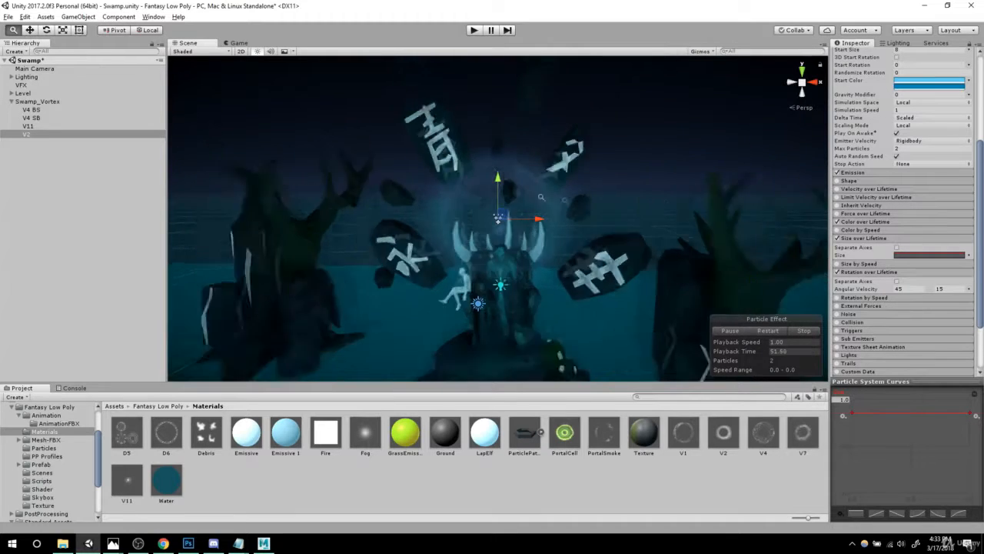
mouse_move(408, 262)
left_mouse_down("alt")
mouse_move(477, 265)
mouse_move(406, 264)
left_mouse_up("alt")
right_click_drag(406, 264, 680, 298, "alt")
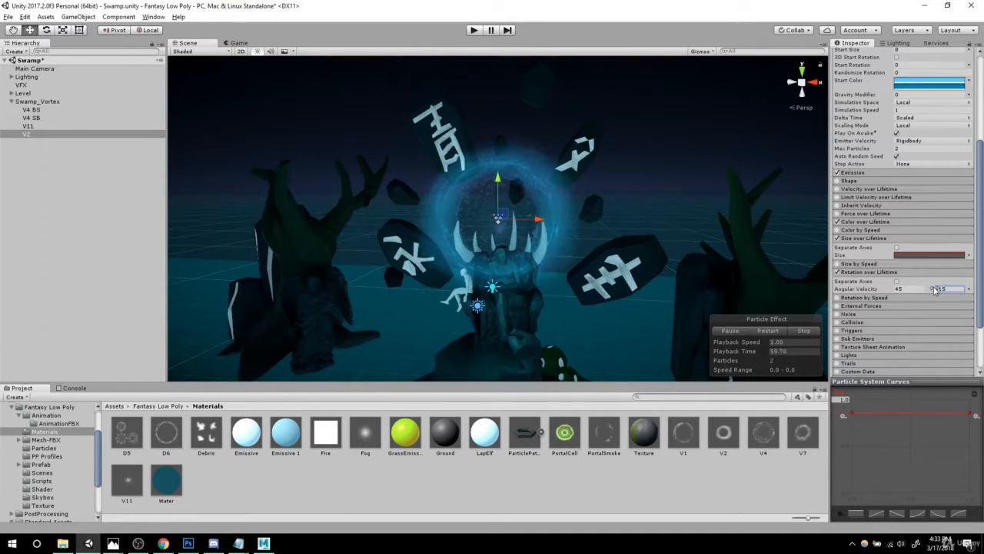
left_click_drag(477, 219, 530, 233, "alt")
left_click(883, 174)
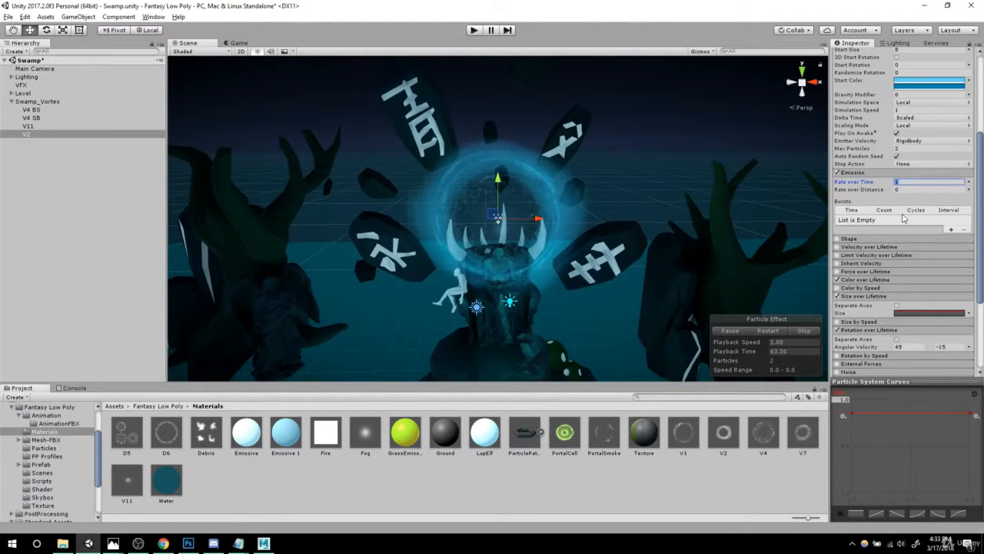
type("2")
left_click_drag(661, 221, 602, 213, "alt")
scroll(619, 218, "down", 4)
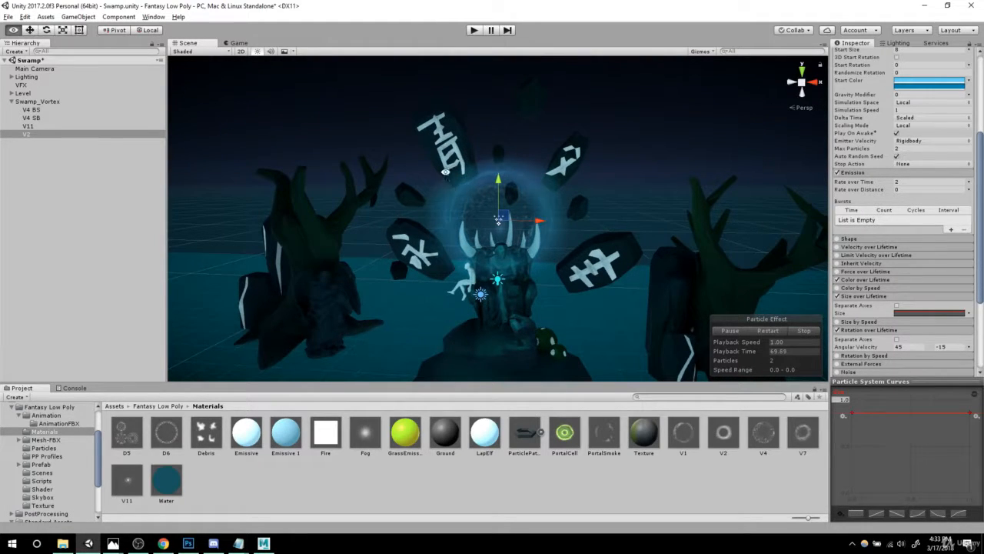
left_click_drag(445, 171, 610, 221, "alt")
scroll(496, 208, "up", 3)
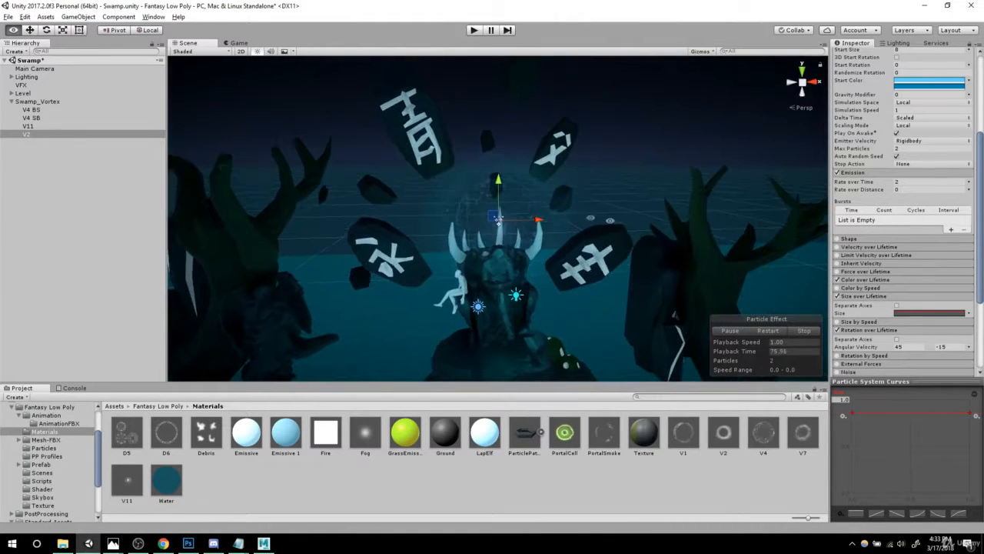
- Duplicate the V4 SB particle system and rename the copy D6
left_click(32, 117)
key("ctrl+d")
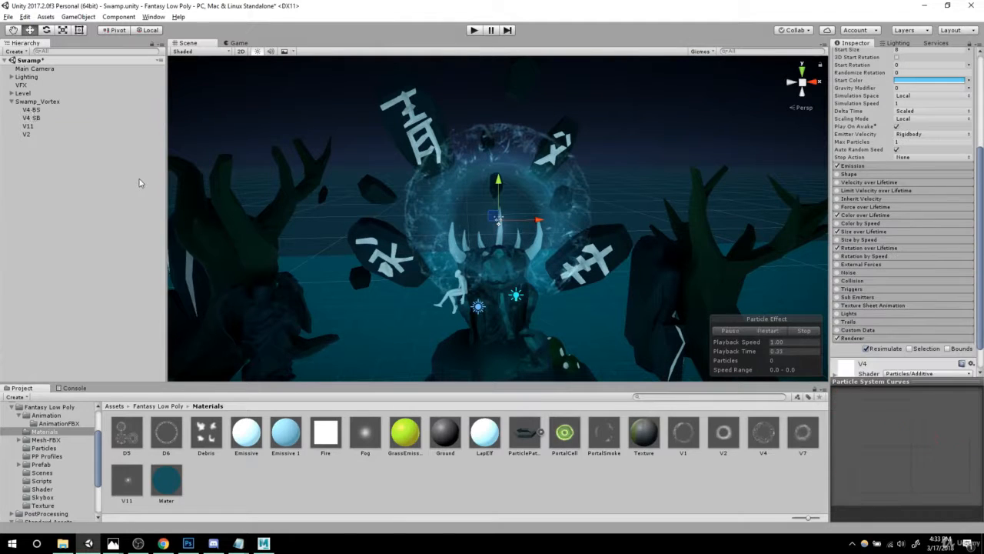
left_click(27, 143)
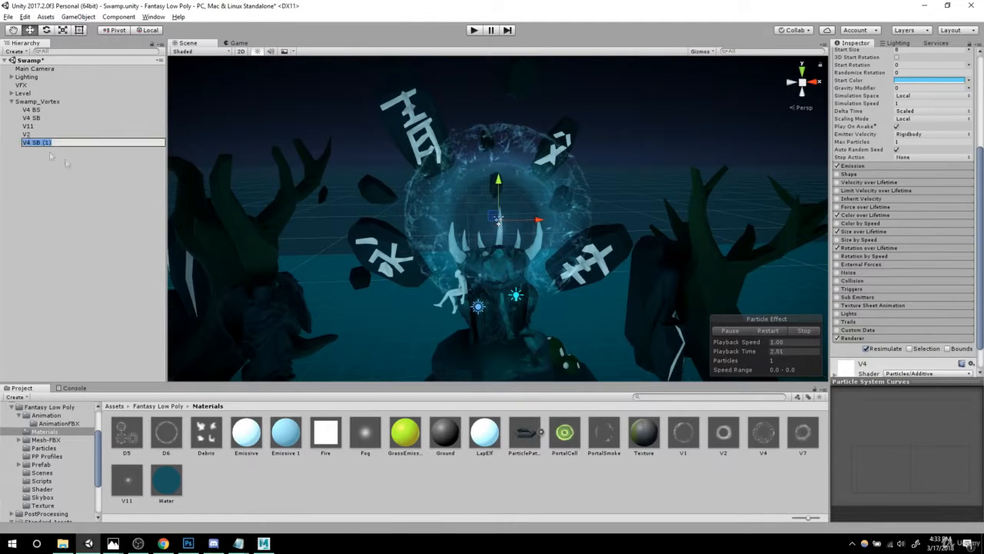
key("Return")
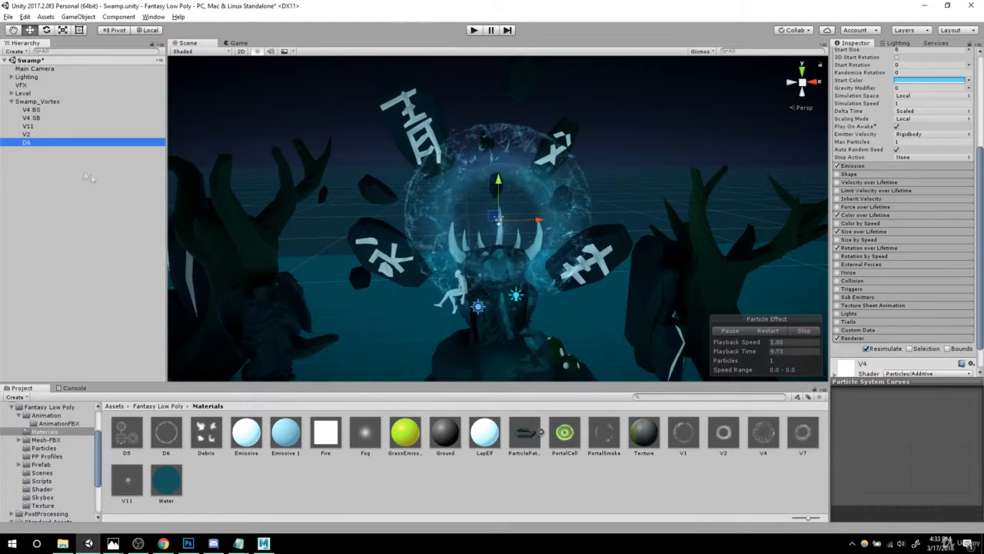
- Apply the D6 material to the D6 particle system
left_click_drag(558, 224, 631, 238, "alt")
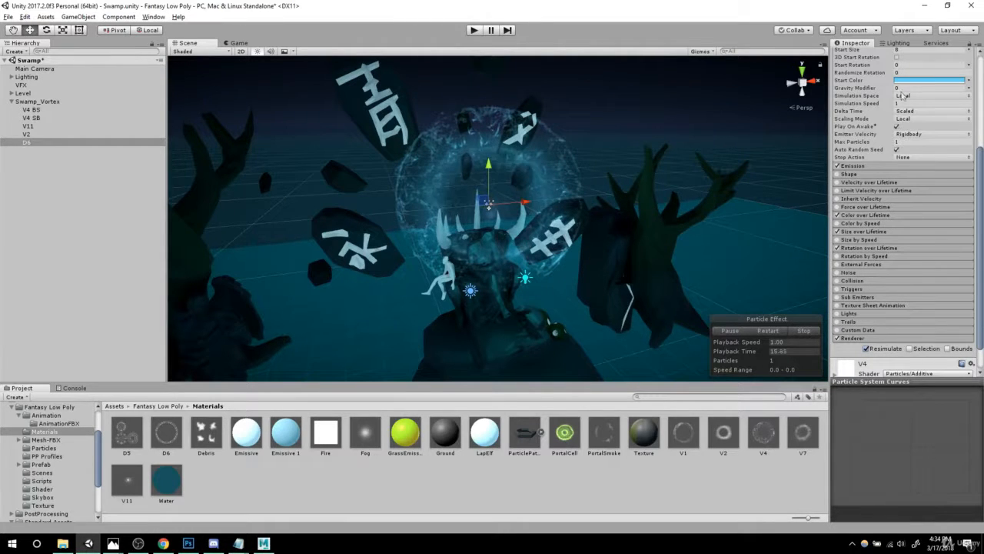
right_click_drag(626, 201, 659, 238, "alt")
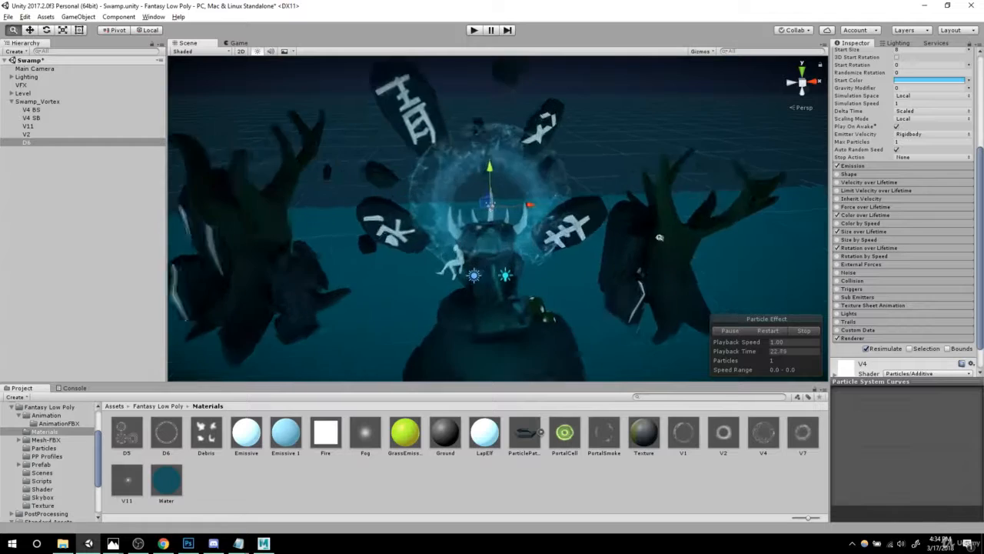
left_click_drag(659, 237, 626, 226, "alt")
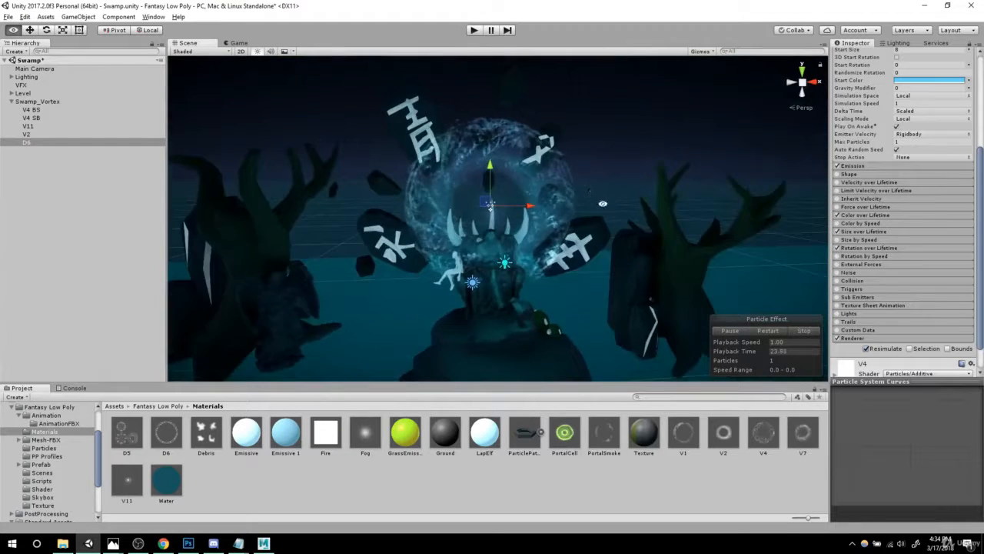
right_click_drag(627, 226, 612, 258, "alt")
left_click_drag(613, 257, 589, 266, "alt")
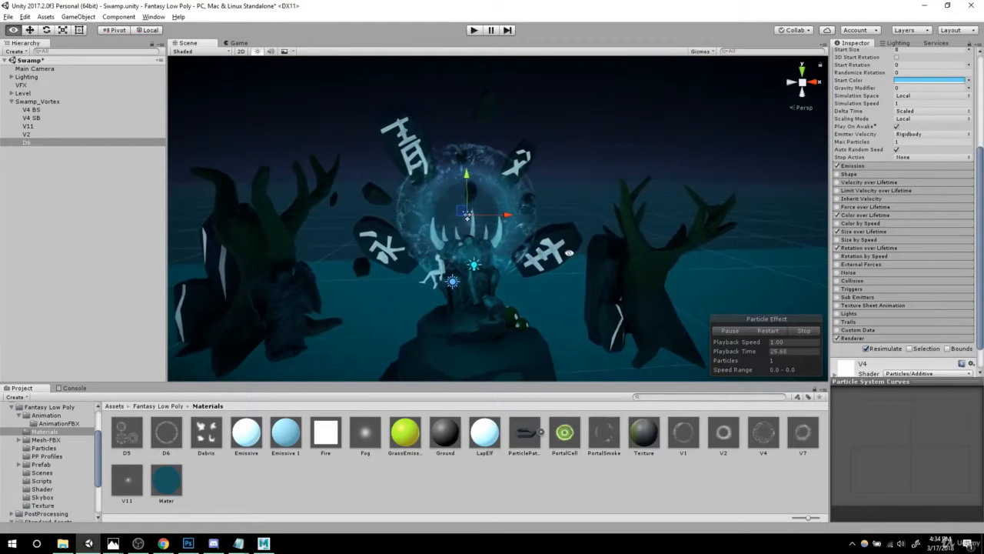
left_click_drag(168, 435, 74, 237)
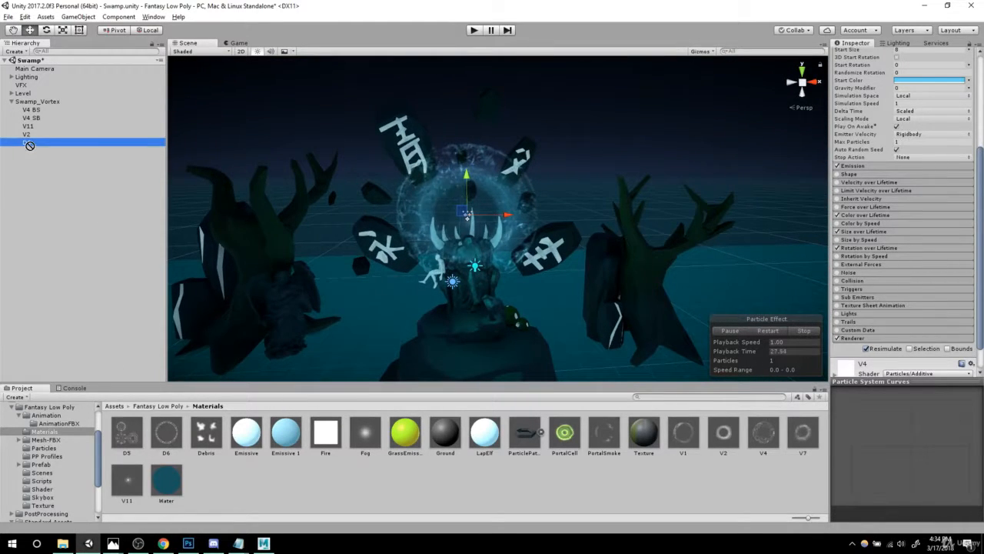
left_click_drag(30, 146, 30, 143)
right_click_drag(565, 250, 613, 270, "alt")
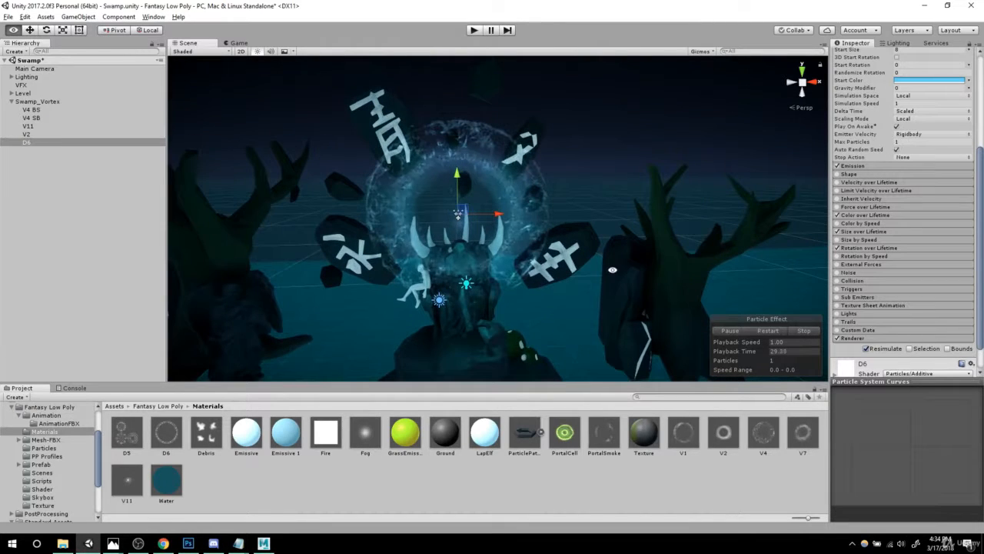
- Make D6's Size over Lifetime curve a flat line at about 0.93
left_click(857, 231)
left_click(932, 249)
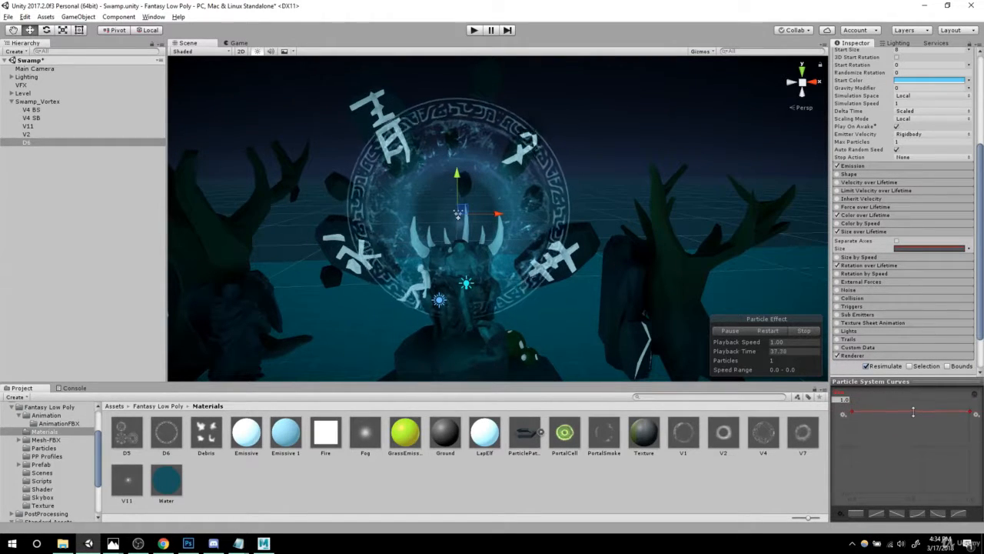
scroll(569, 261, "down", 5)
left_click_drag(569, 261, 685, 284, "alt")
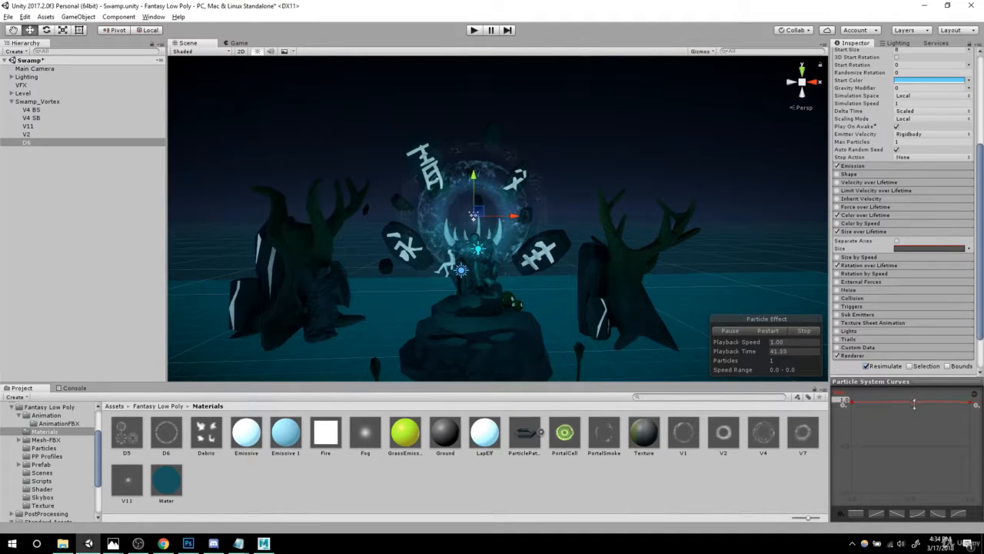
double_click(914, 402)
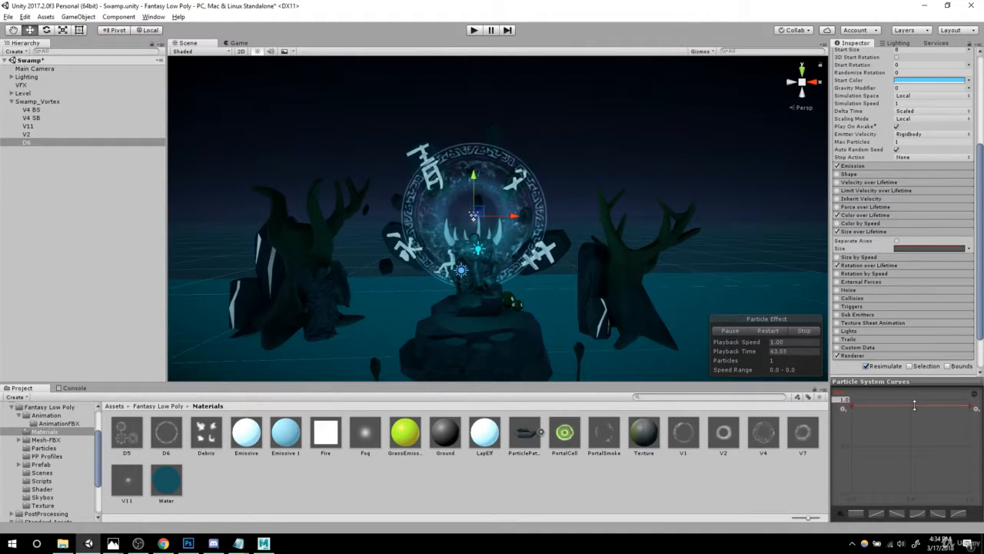
left_click_drag(627, 246, 679, 244, "alt")
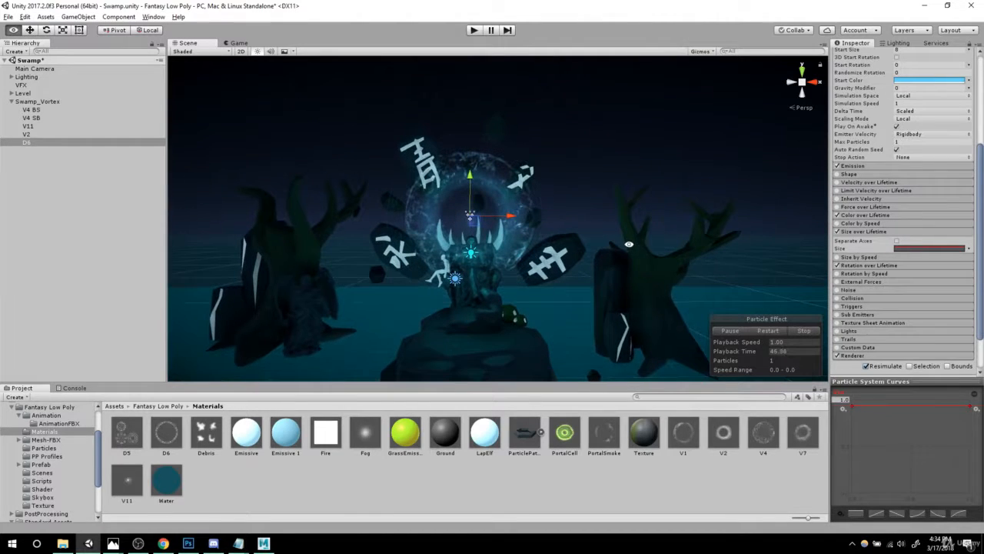
- In D6's Color over Lifetime gradient, add zero-alpha keys on both sides of the fully opaque key at 48.5%
left_click(863, 216)
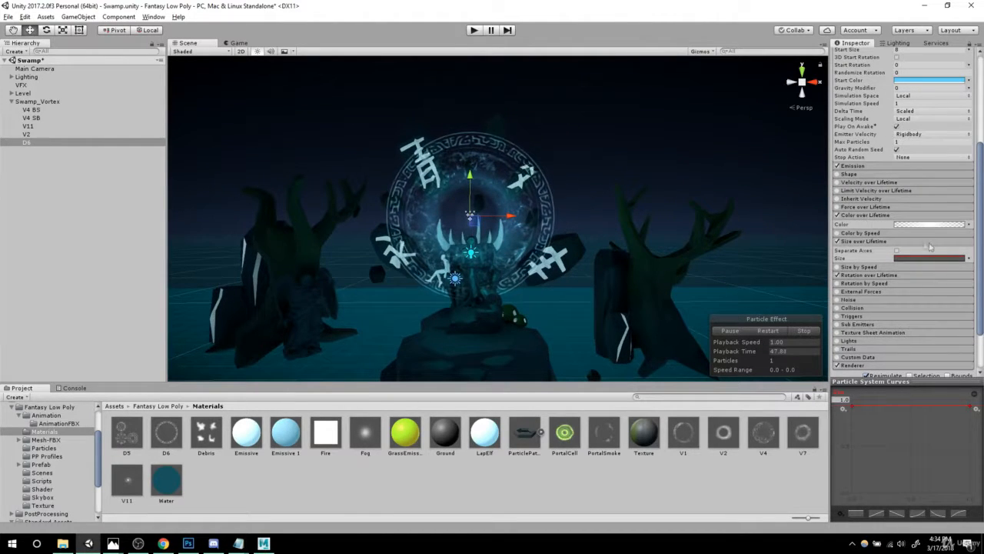
left_click(935, 225)
left_click(776, 136)
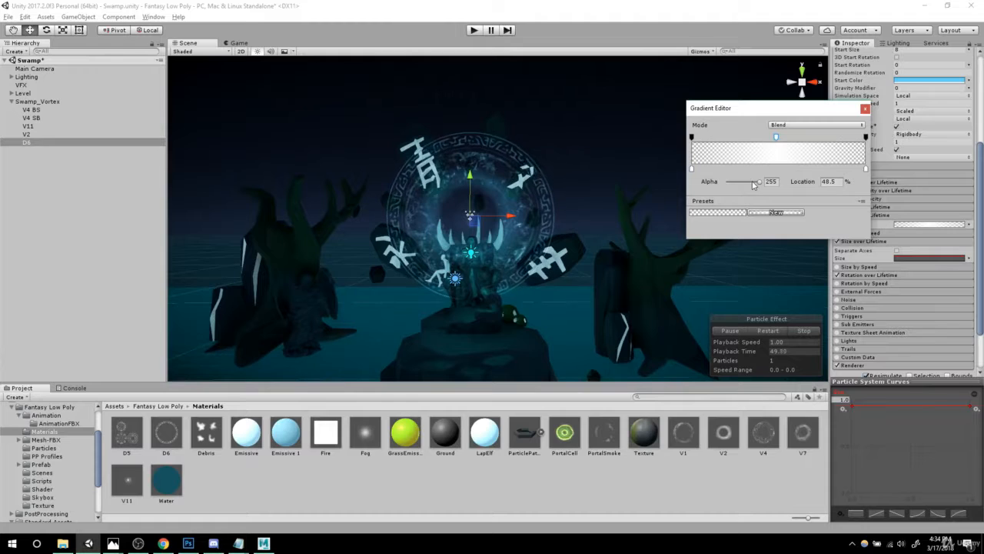
left_click_drag(753, 183, 745, 183)
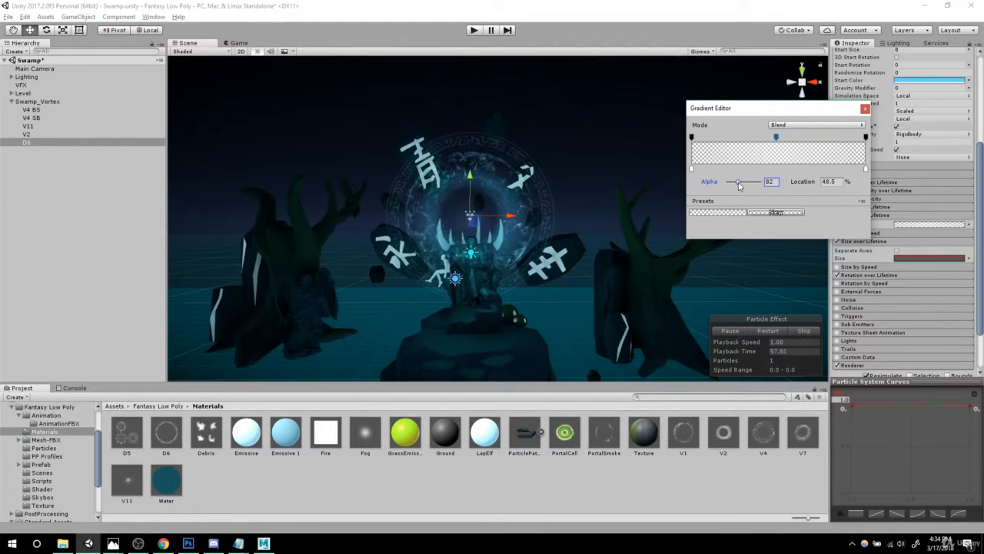
left_click_drag(740, 185, 693, 190)
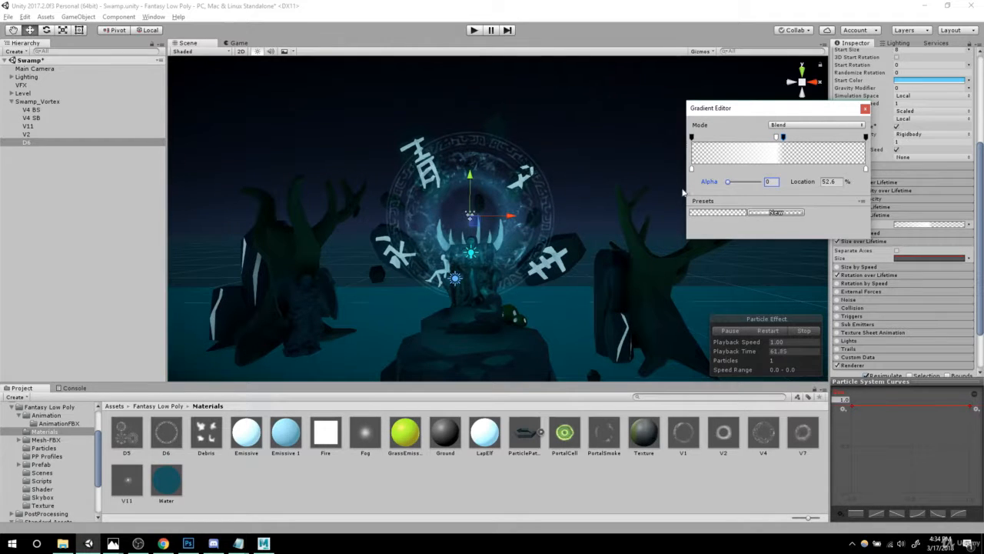
left_click(769, 137)
left_click_drag(758, 188, 688, 193)
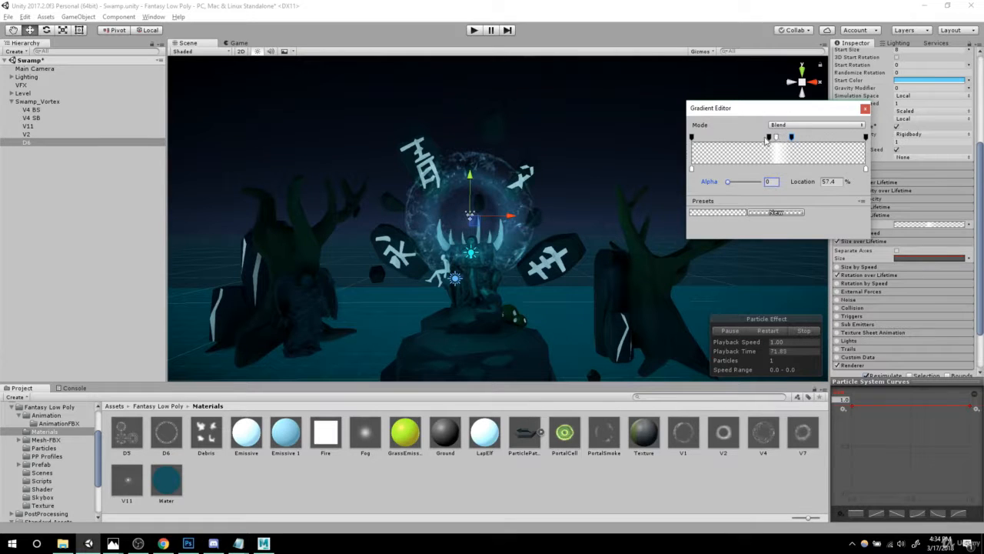
- Spread the gradient's two inner zero-alpha keys to 26.2% and 68.8%, and close the Gradient Editor
left_click_drag(769, 138, 737, 137)
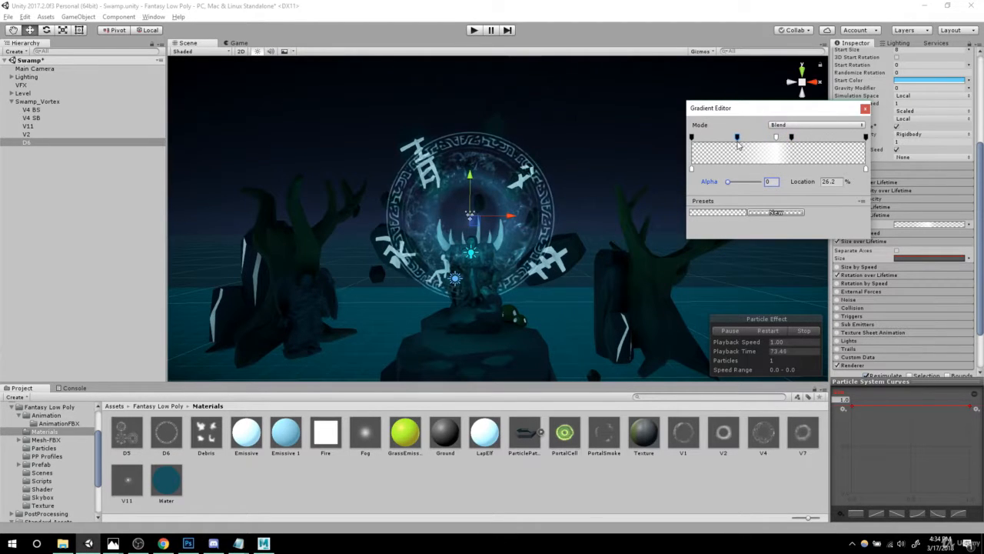
left_click(806, 124)
left_click(813, 140)
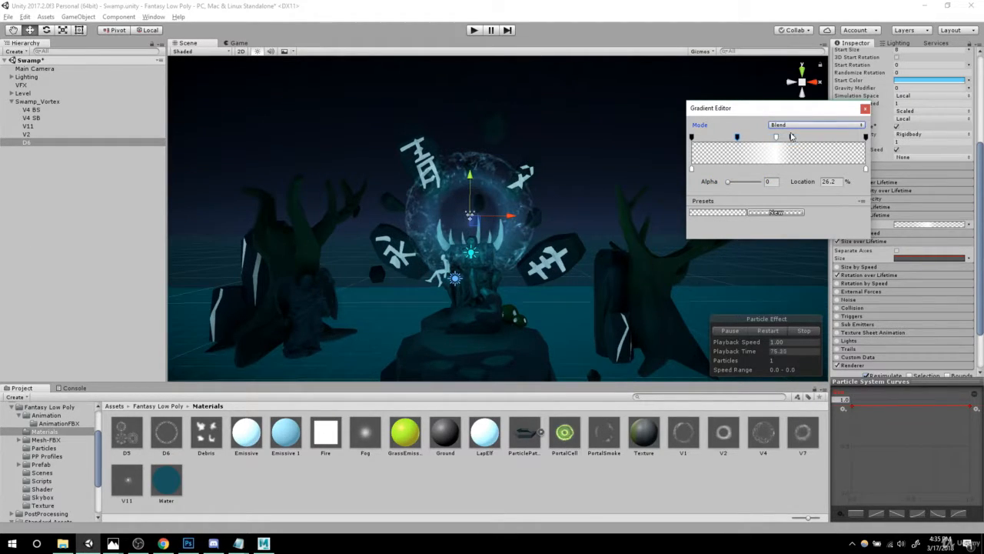
left_click(804, 138)
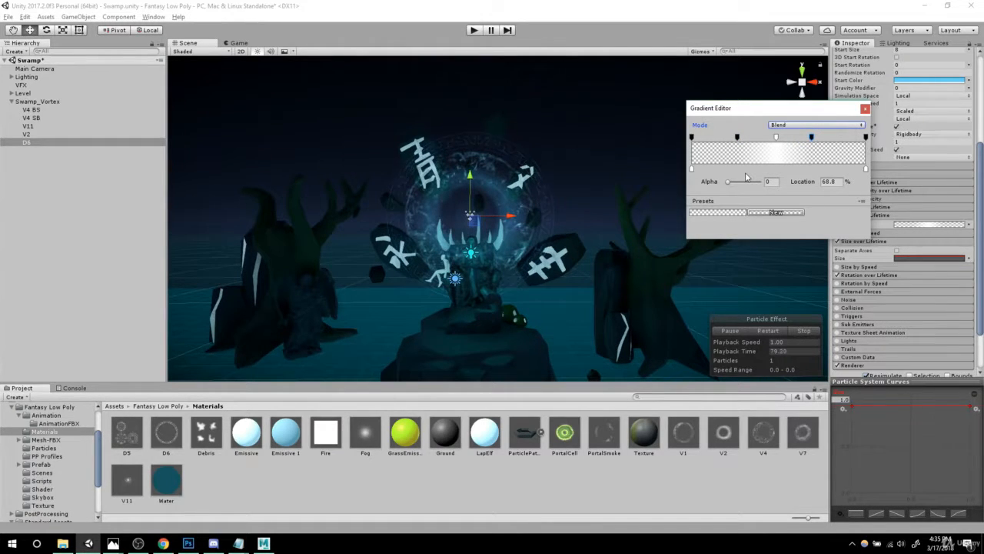
left_click(865, 108)
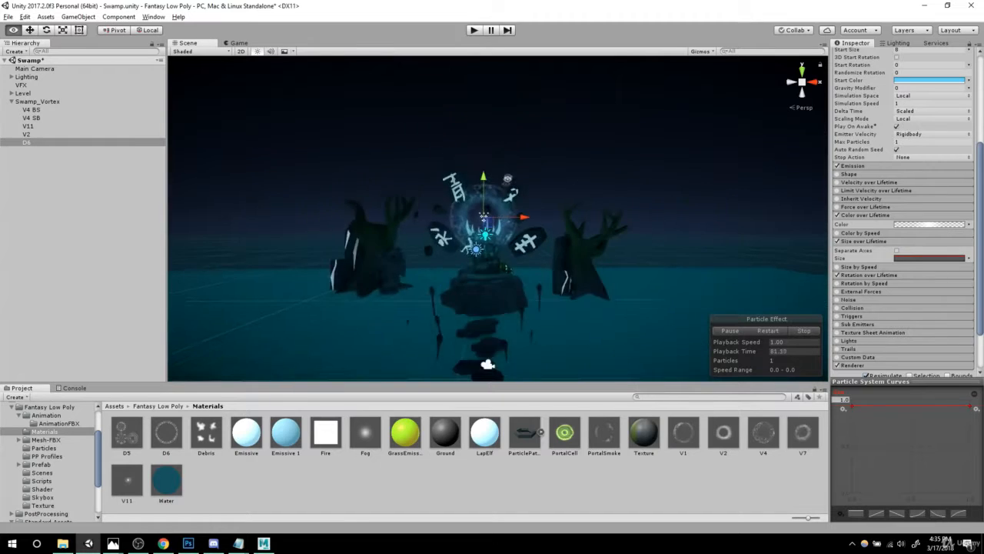
- Inspect the D5 material's ring textures and view the vortex around the statue with no particle system selected
left_click(109, 215)
right_click_drag(462, 230, 573, 262, "alt")
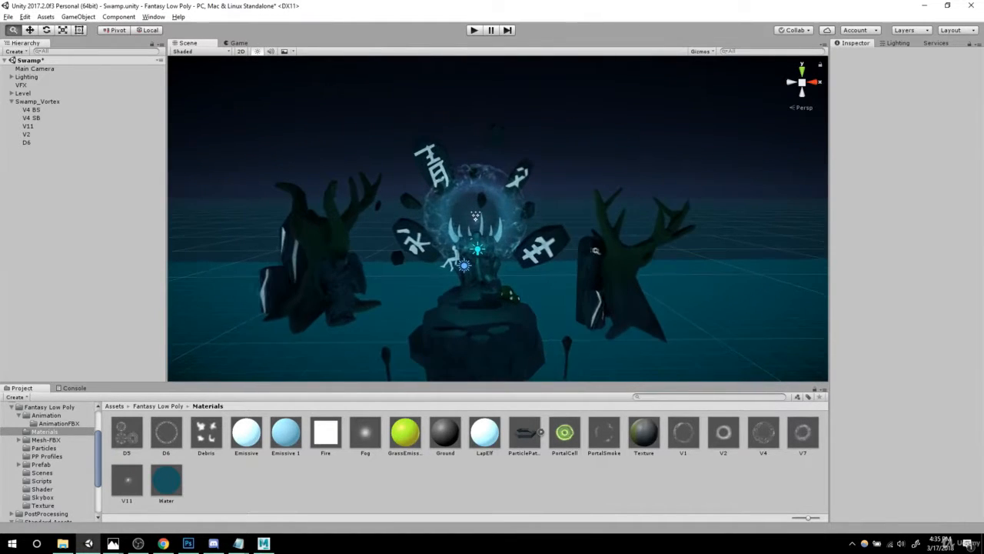
left_click(139, 440)
right_click_drag(524, 270, 524, 236, "alt")
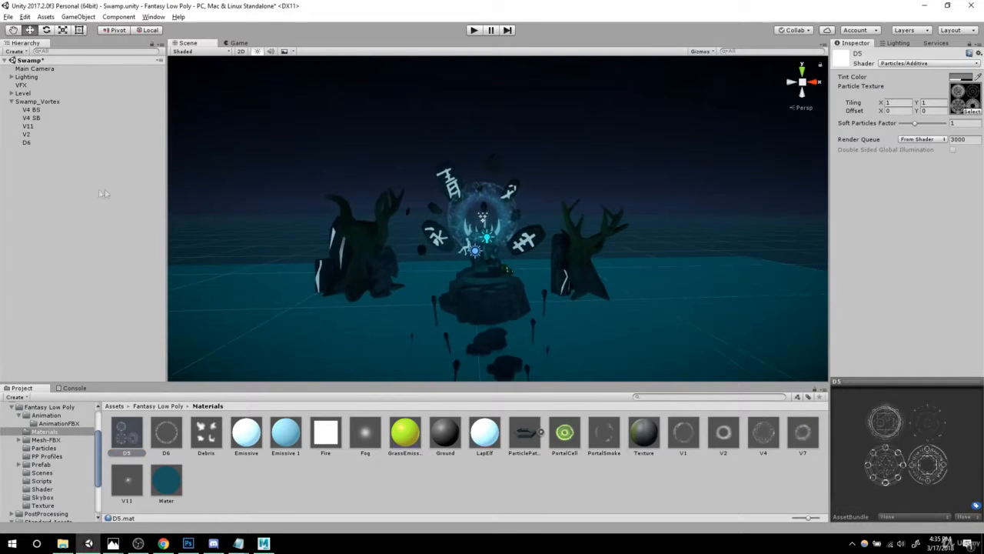
left_click(103, 194)
left_click_drag(538, 254, 599, 297, "alt")
right_click_drag(598, 297, 675, 303, "alt")
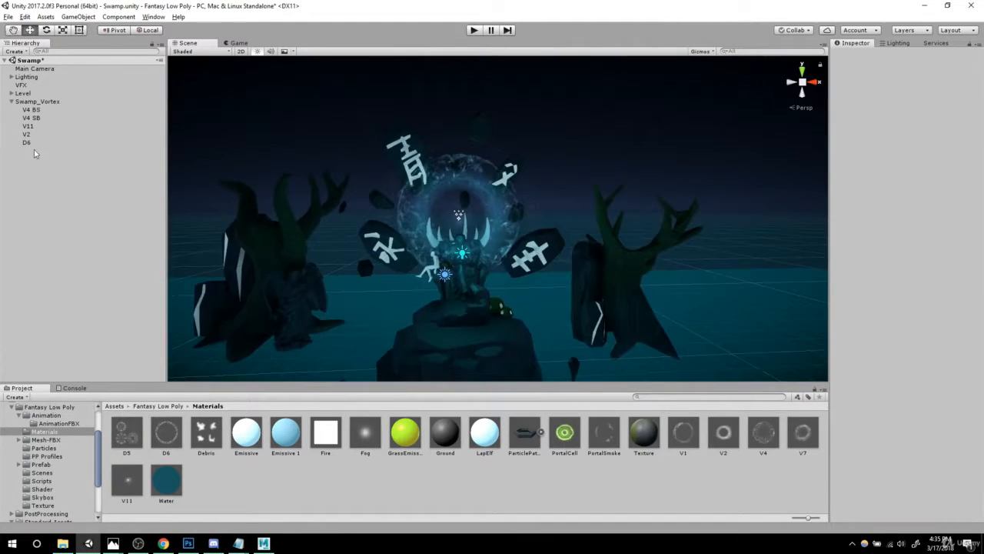
- Duplicate the D6 particle system and rename the copy D5
left_click(34, 144)
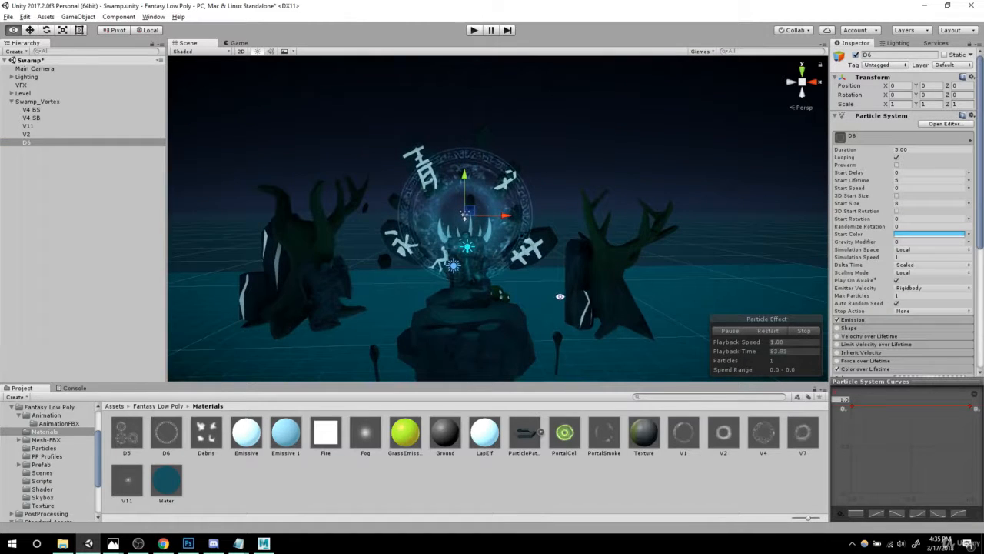
key("ctrl+d")
left_click(37, 152)
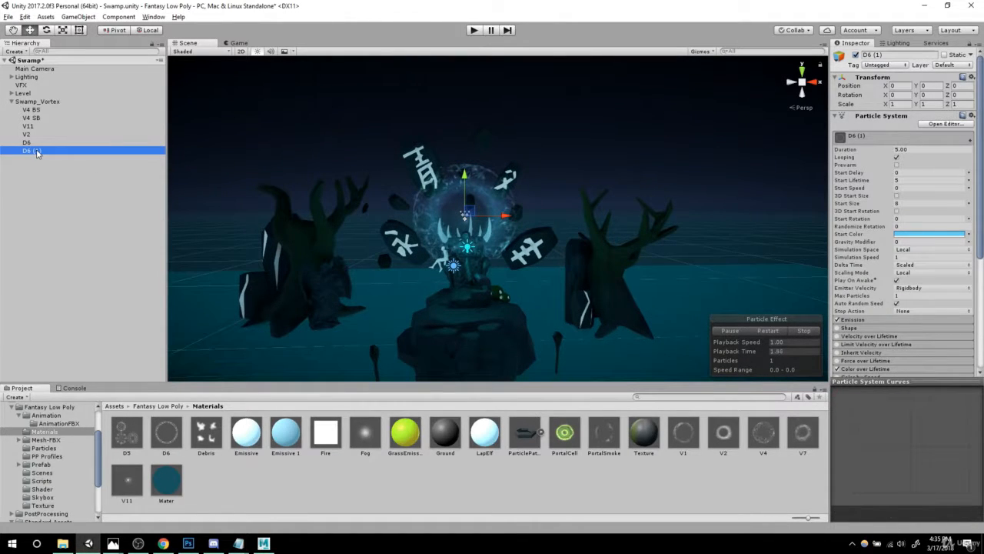
left_click(36, 153)
type("D%")
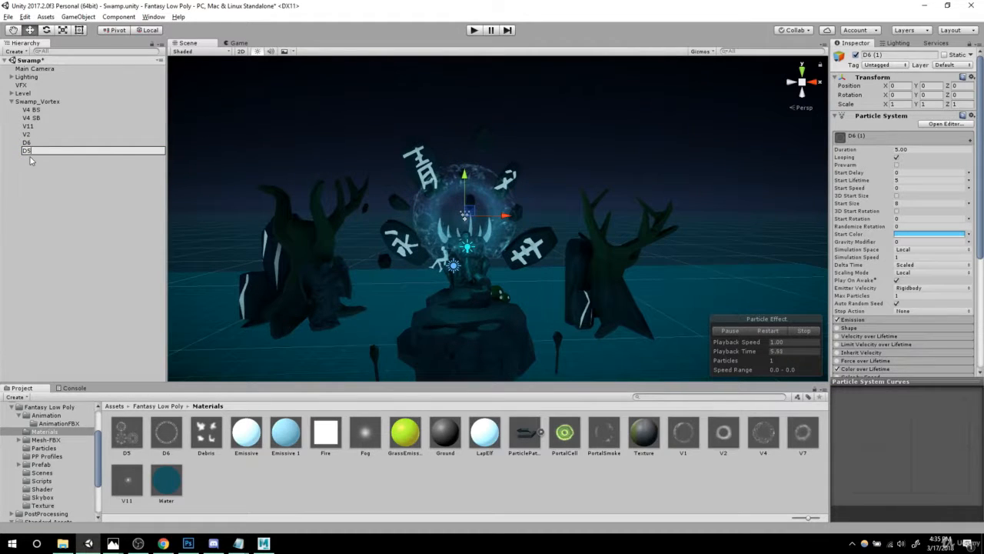
key("Return")
- Apply the D5 material to the D5 particle system and check the effect around the statue
left_click_drag(130, 432, 29, 151)
scroll(531, 223, "down", 3)
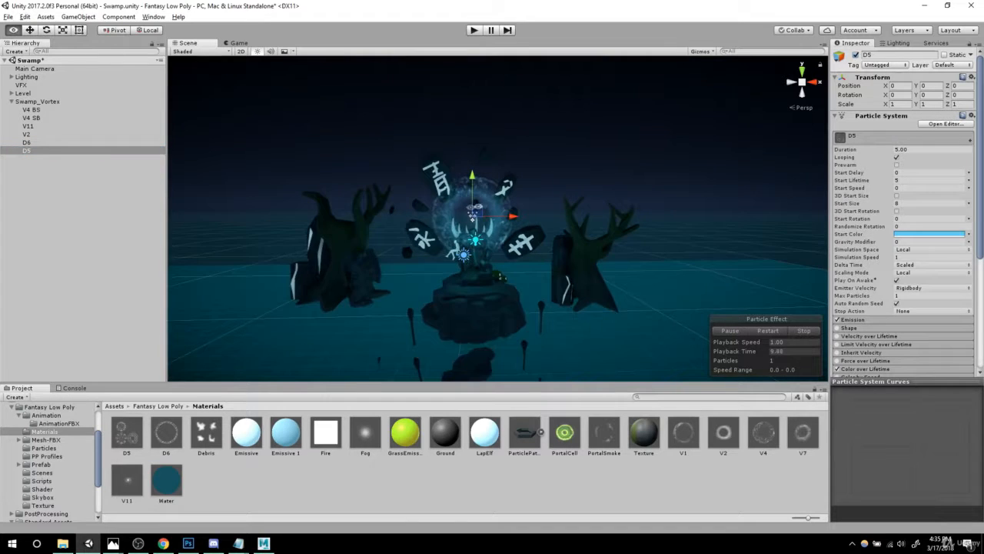
scroll(531, 223, "up", 6)
left_click_drag(534, 229, 616, 257, "alt")
scroll(565, 223, "down", 4)
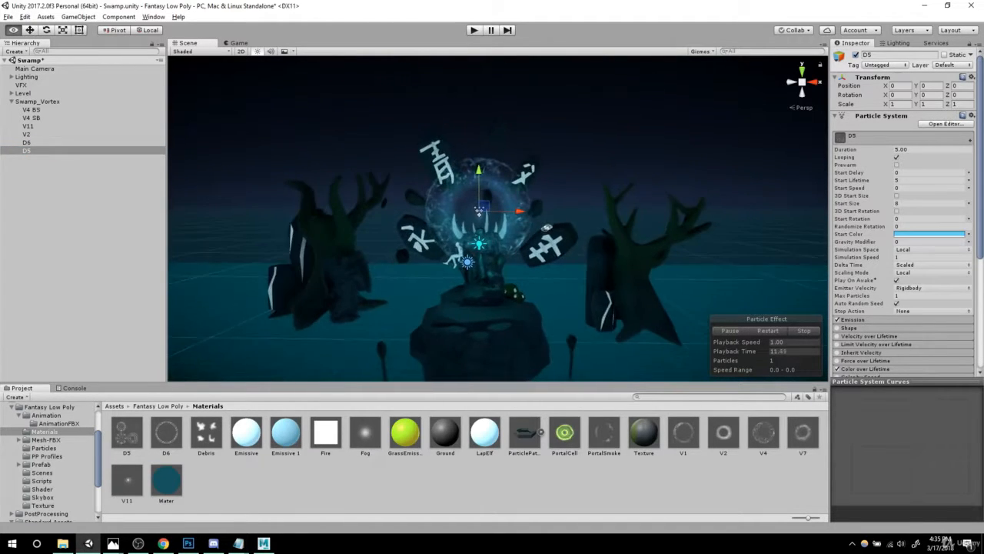
scroll(621, 262, "up", 3)
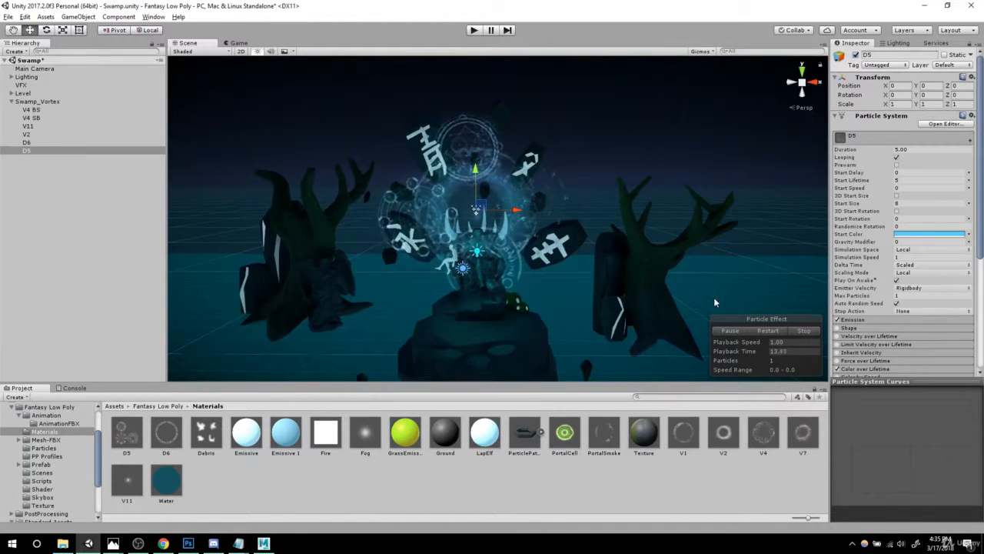
left_click_drag(713, 302, 628, 280, "alt")
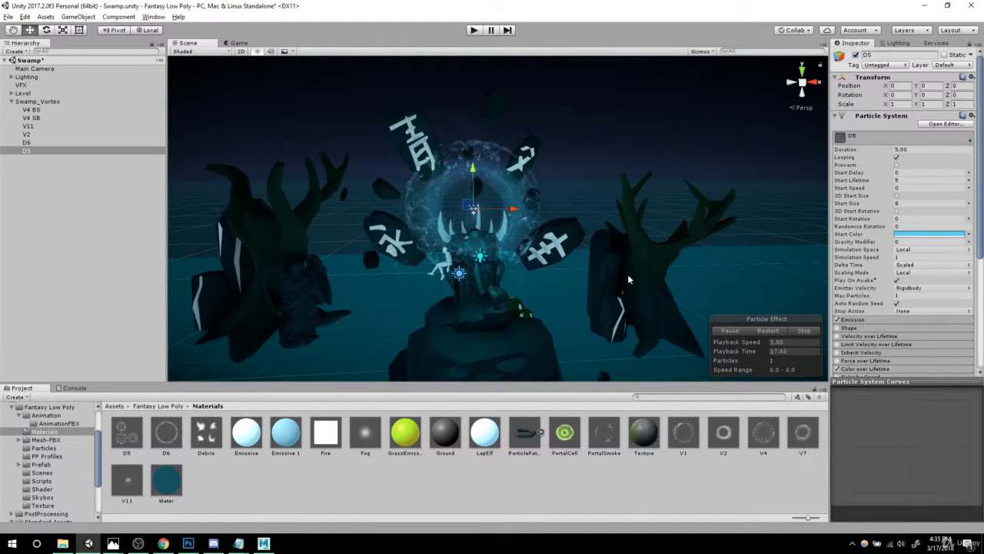
key("ctrl+2")
mouse_move(574, 167)
left_mouse_down()
mouse_move(572, 186)
mouse_move(592, 163)
left_mouse_up()
left_click_drag(499, 87, 455, 98)
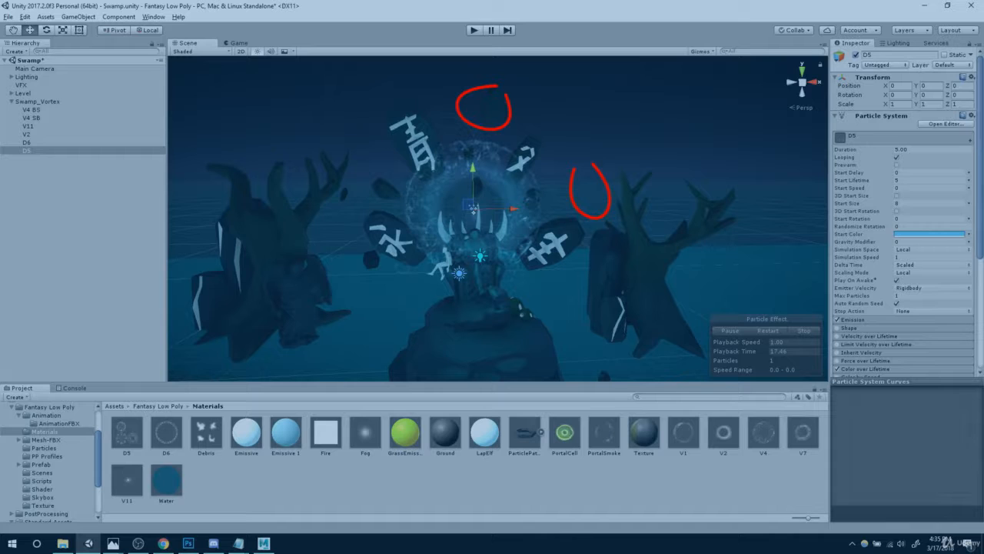
left_click_drag(361, 136, 376, 152)
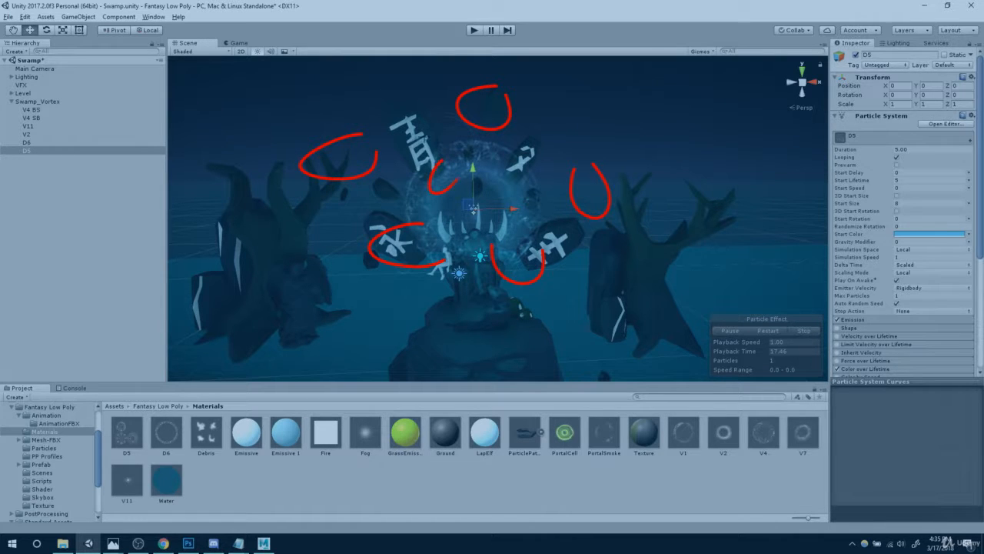
key("Escape")
- Make D5's Start Color random between two colors, keeping the light blue and picking a deeper blue as the second color
left_click_drag(776, 230, 639, 228, "alt")
right_click_drag(639, 228, 775, 302, "alt")
left_click_drag(759, 289, 692, 265, "alt")
right_click_drag(692, 265, 646, 285, "alt")
left_click_drag(646, 285, 600, 271, "alt")
right_click_drag(601, 271, 748, 274, "alt")
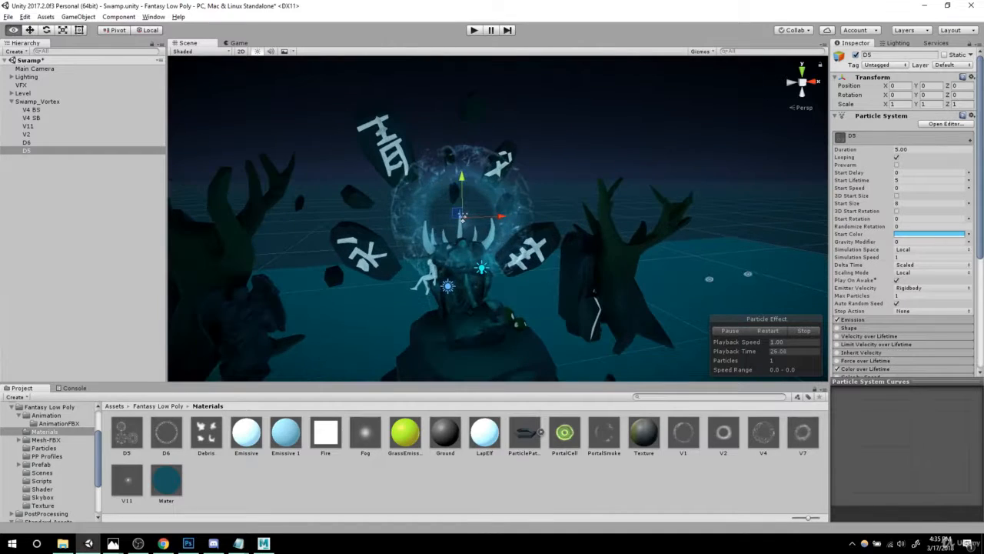
left_click(969, 235)
left_click(911, 268)
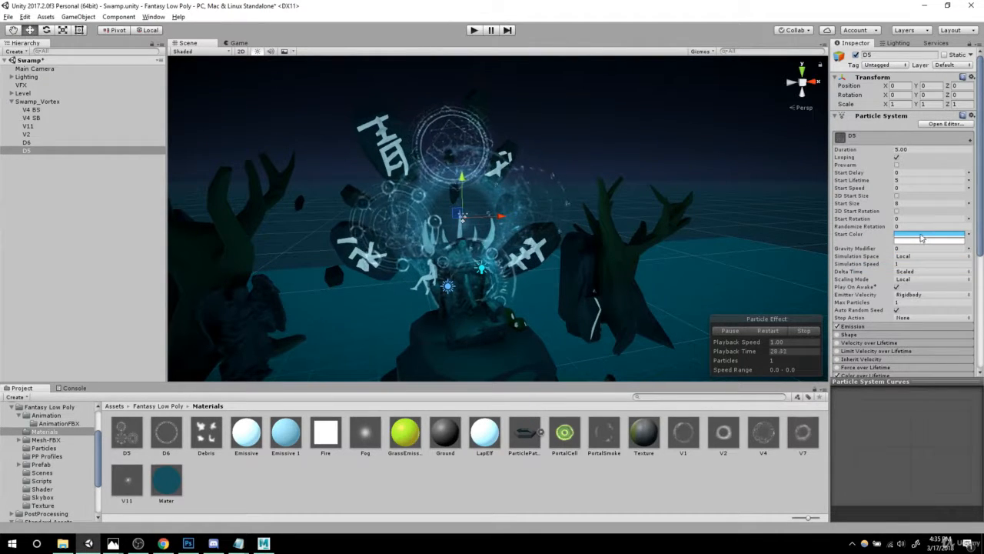
left_click(922, 239)
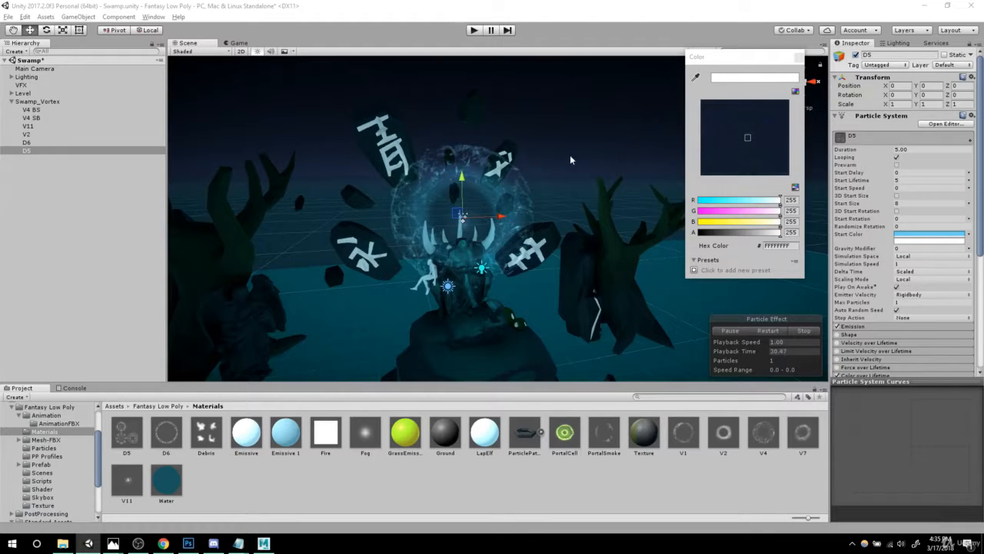
left_click(590, 158)
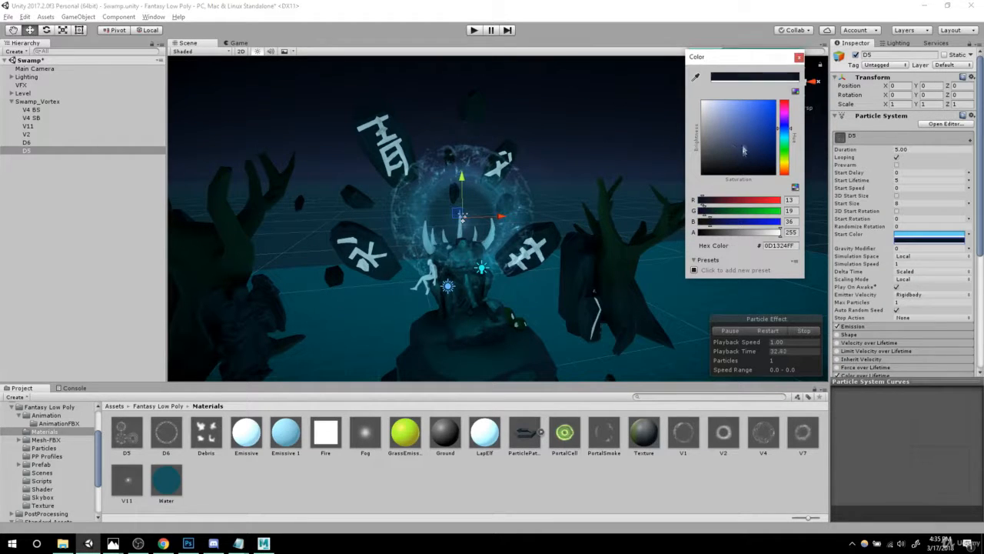
left_click(748, 121)
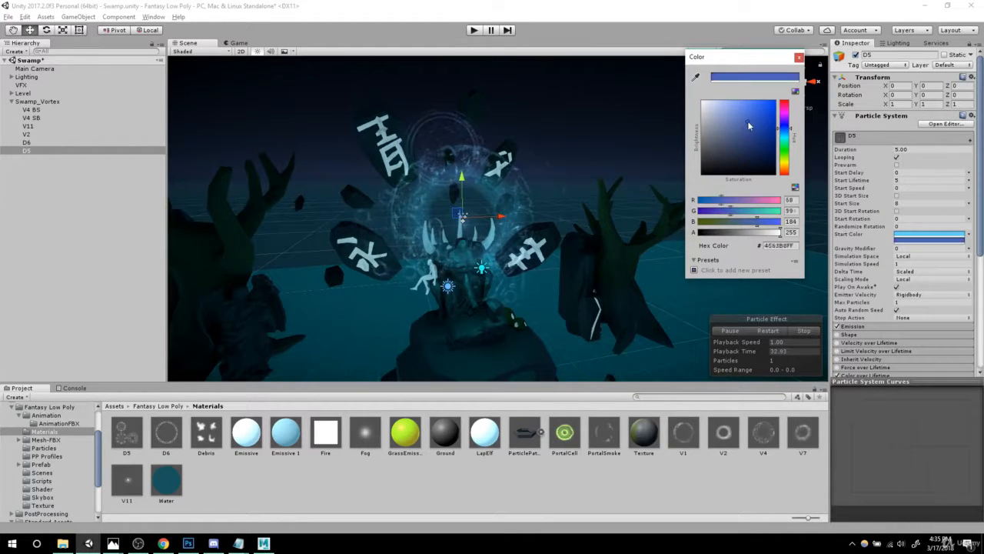
left_click(799, 59)
- Enable Texture Sheet Animation on D5 with a grid of 2 by 2 tiles and preview the result around the statue
scroll(873, 299, "down", 5)
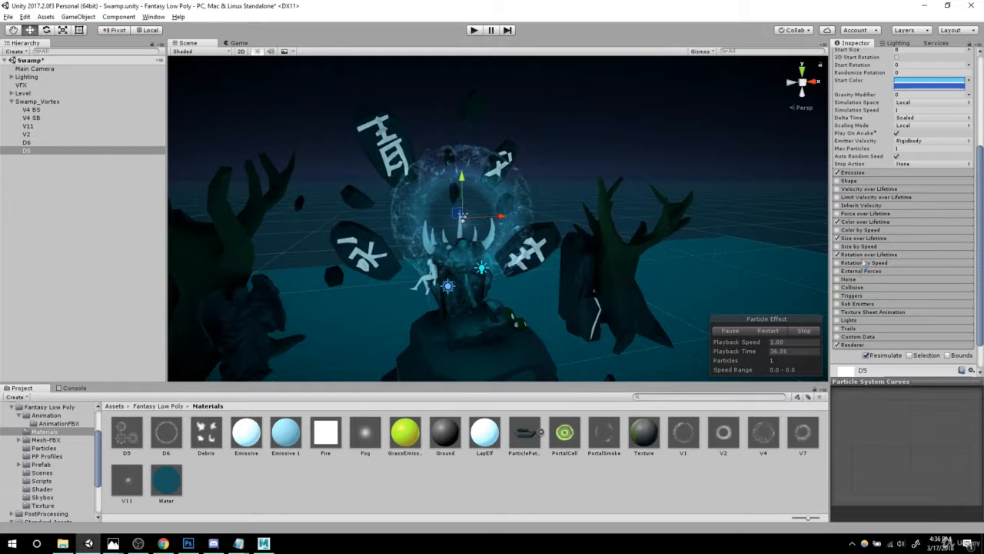
left_click(845, 313)
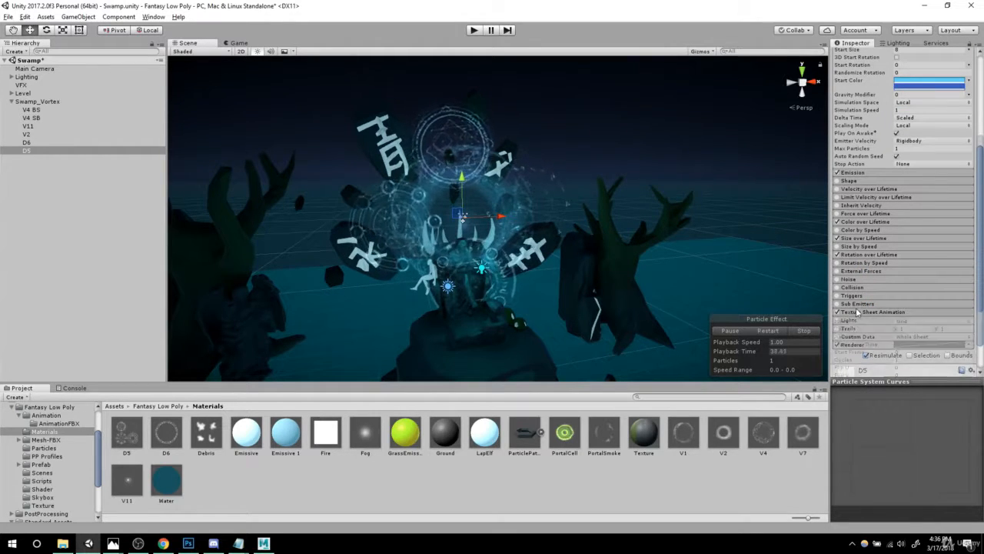
left_click(914, 328)
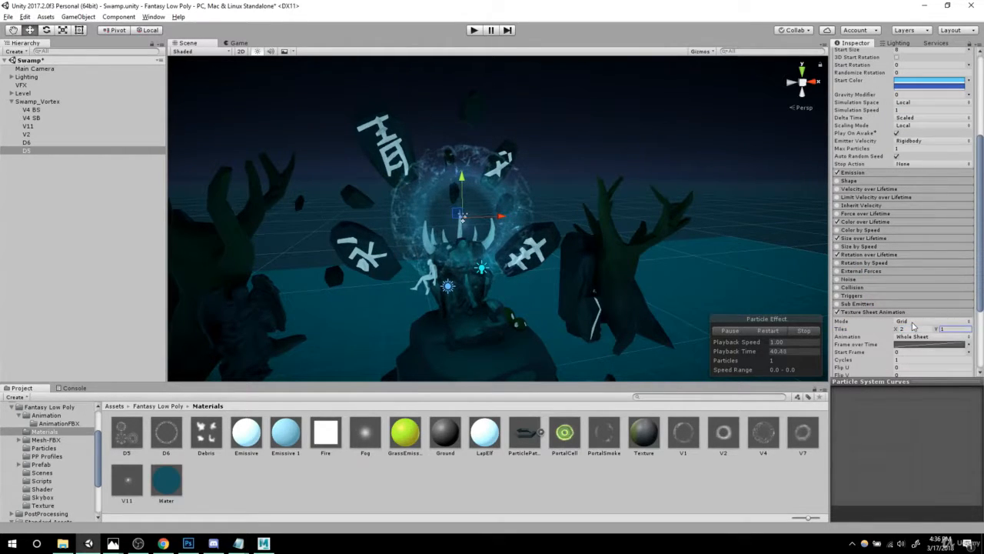
scroll(900, 315, "down", 2)
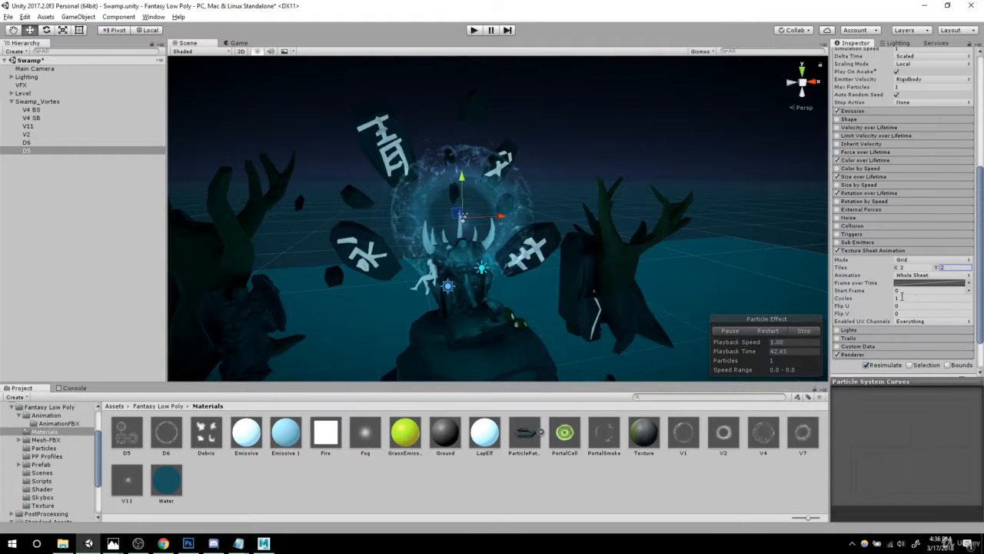
scroll(672, 203, "down", 3)
left_click_drag(655, 186, 652, 231, "alt")
scroll(608, 202, "up", 3)
scroll(597, 224, "down", 3)
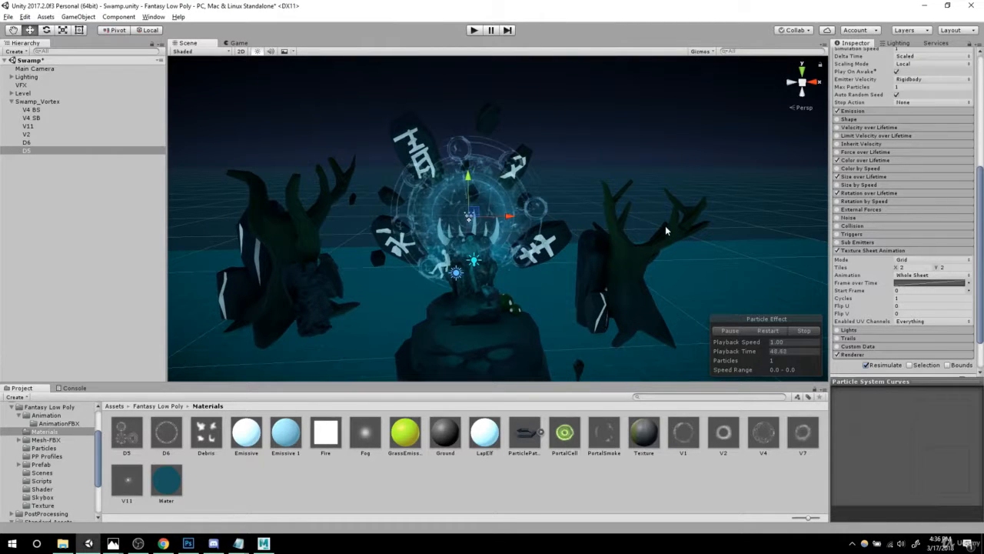
- Expand D5's Emission module and review its rate and burst settings
scroll(665, 225, "up", 2)
left_click(863, 113)
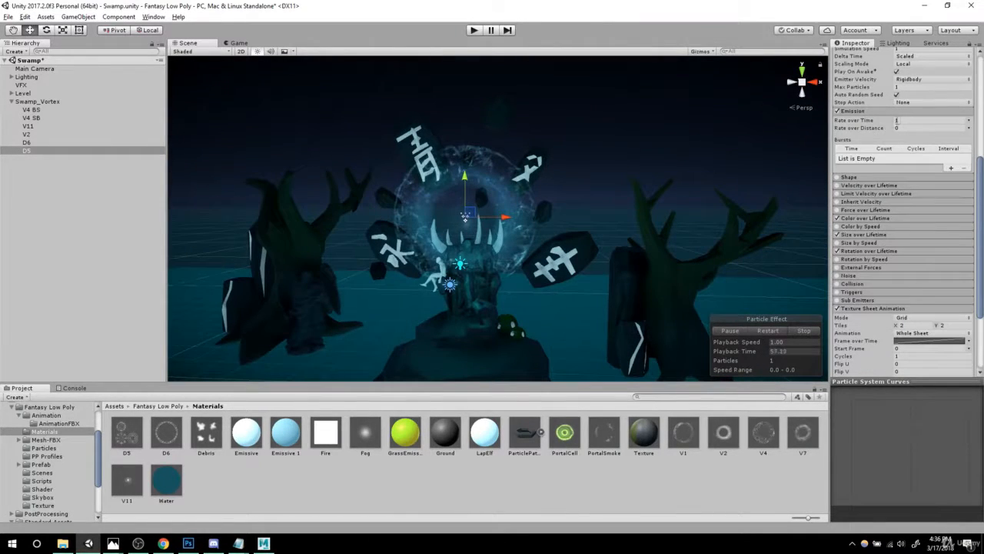
left_click_drag(640, 238, 581, 231, "alt")
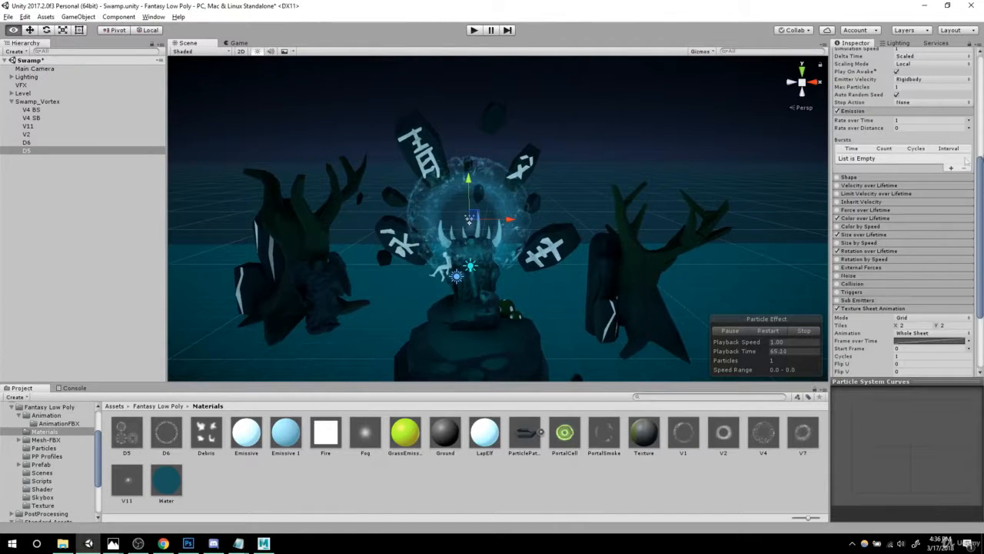
scroll(949, 179, "up", 3)
scroll(949, 179, "down", 3)
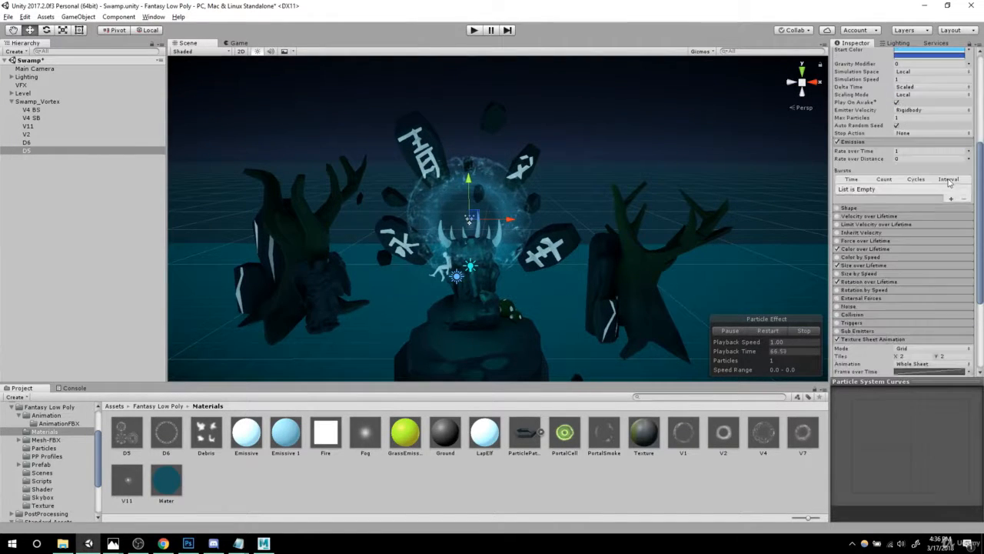
- Enable the Shape module on the D5 particle system and set its emission shape to Box
left_click(852, 208)
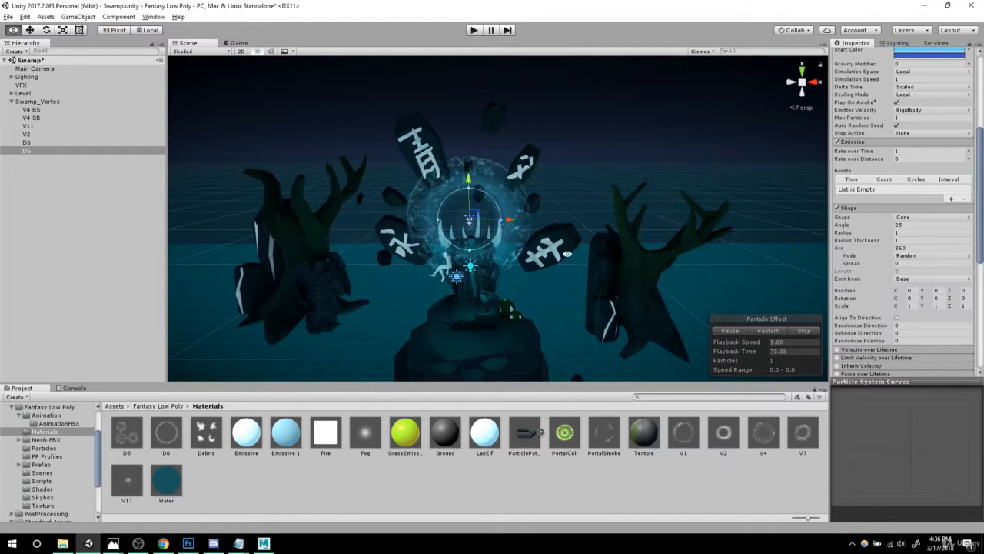
scroll(465, 240, "up", 2)
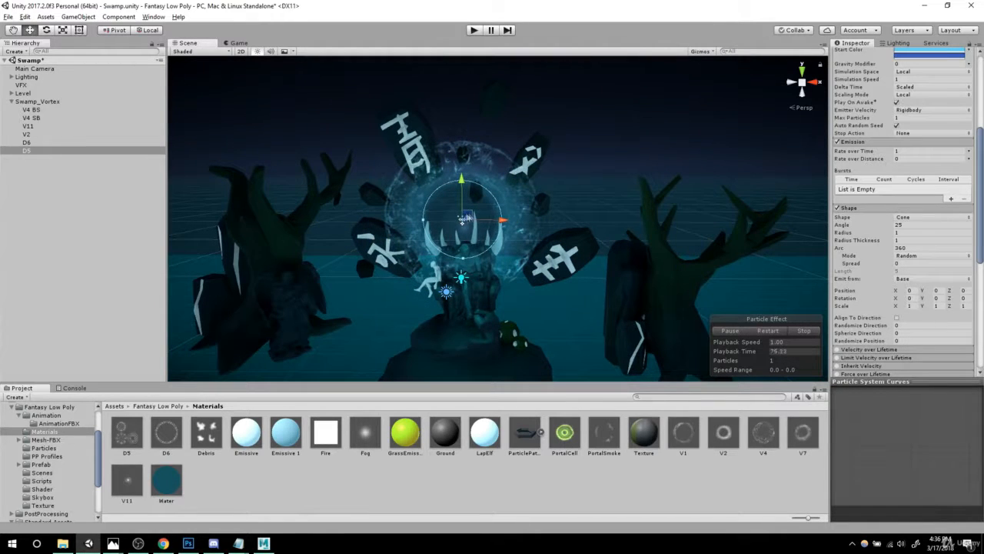
left_click_drag(465, 219, 430, 184, "alt")
scroll(588, 231, "down", 4)
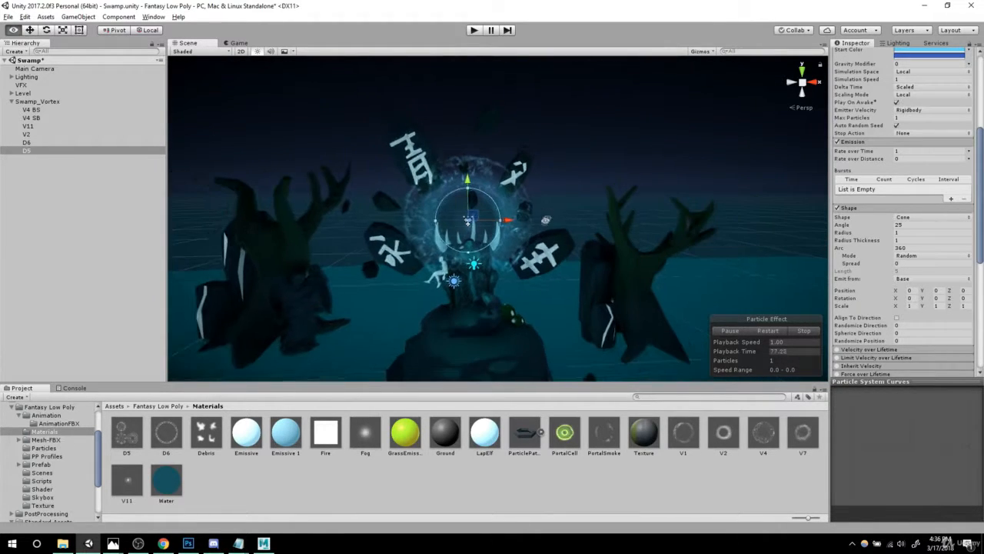
left_click(913, 218)
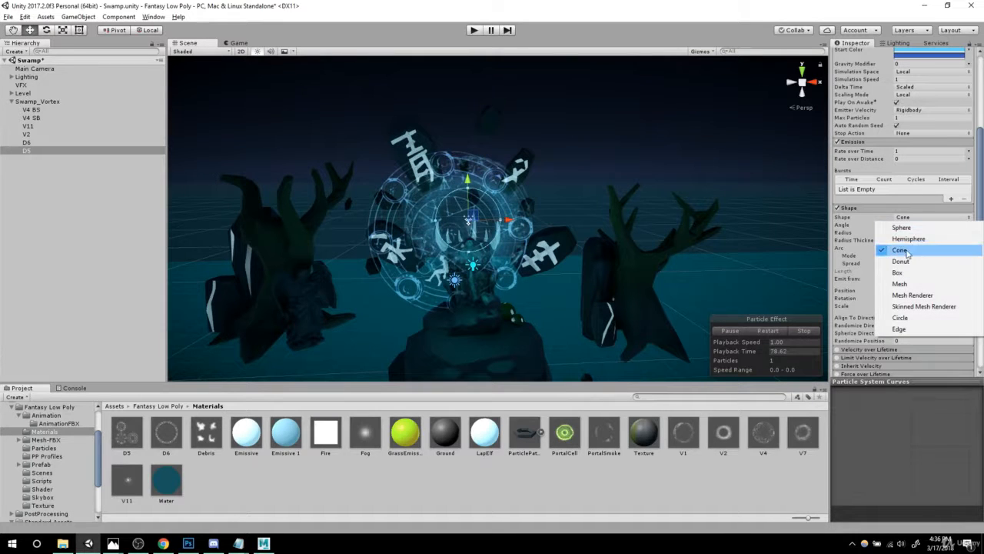
left_click(898, 273)
scroll(483, 235, "up", 3)
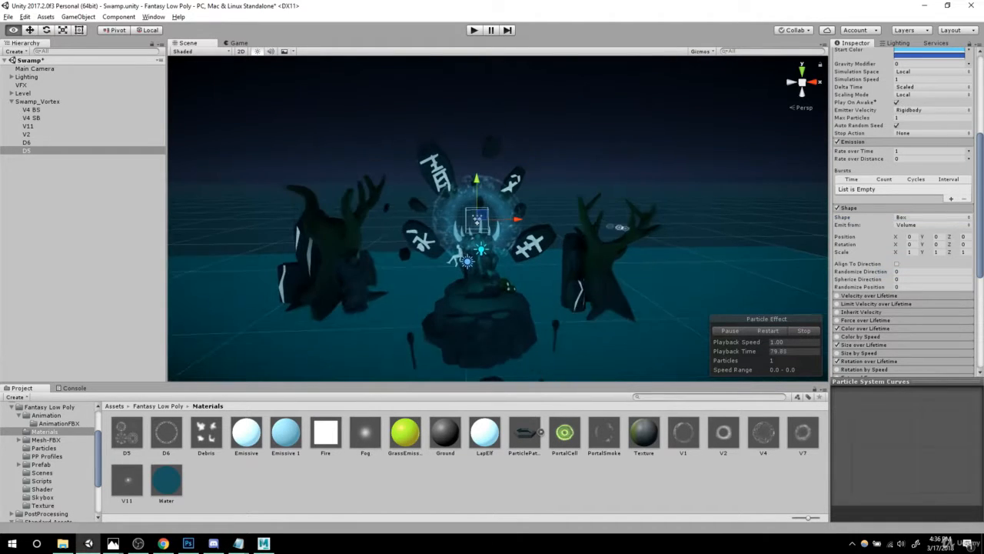
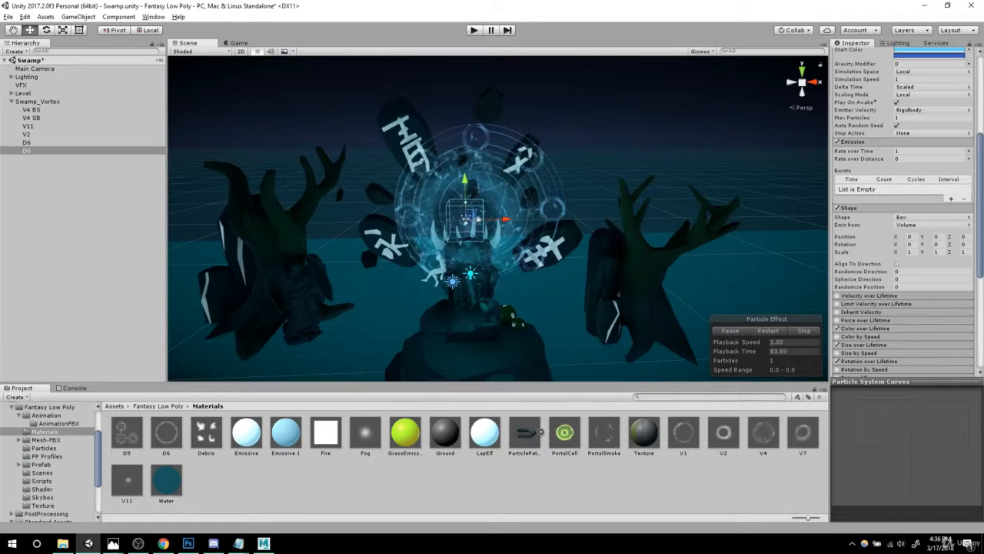
left_click_drag(654, 229, 709, 233, "alt")
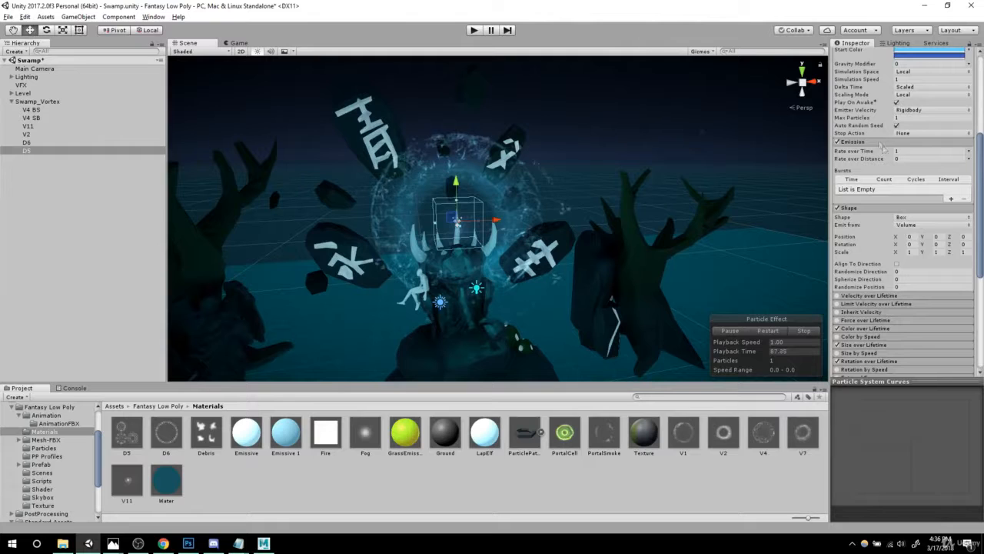
- Set the D5 box emission shape's scale to 15 in X and 10 in Y
scroll(902, 148, "up", 6)
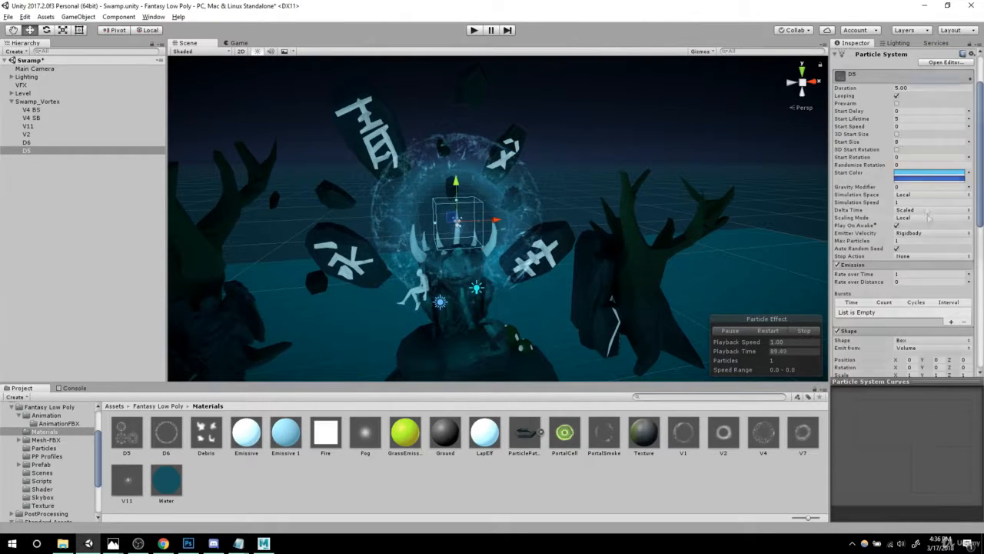
scroll(941, 317, "down", 5)
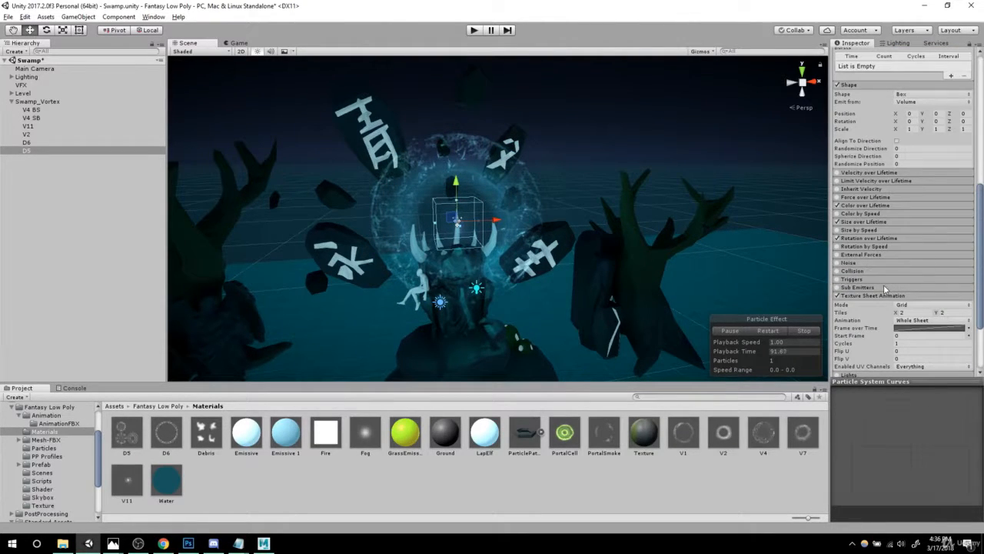
scroll(886, 290, "down", 3)
scroll(890, 296, "up", 4)
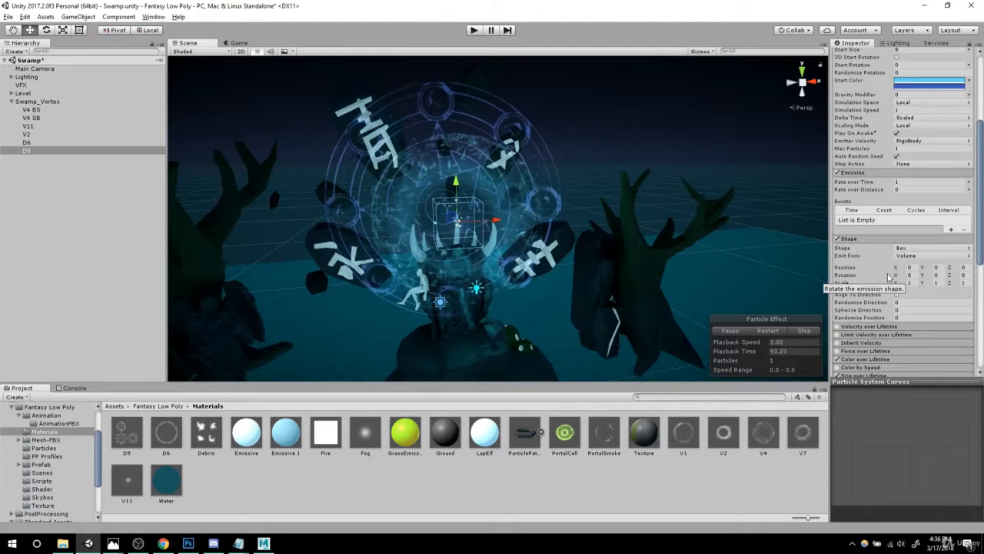
scroll(915, 192, "down", 2)
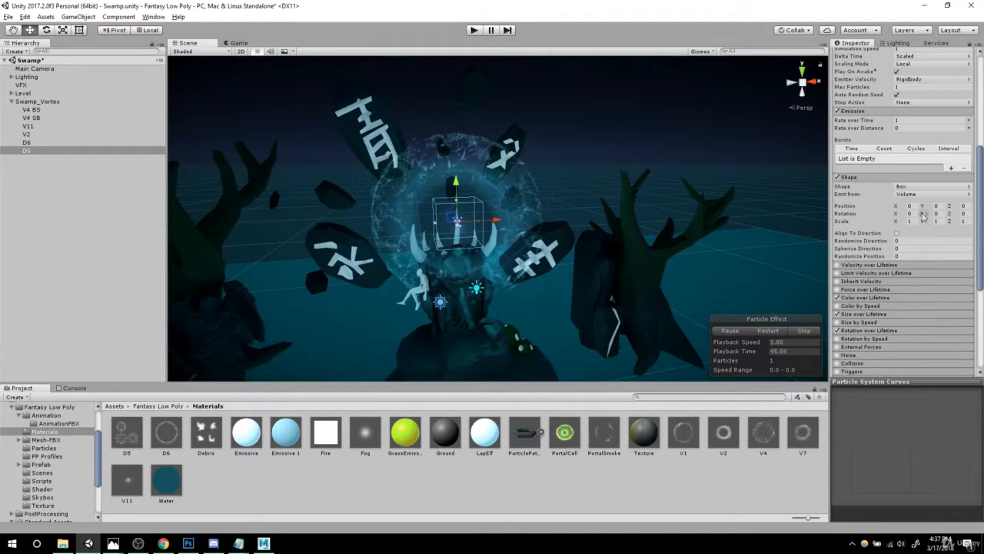
type("20")
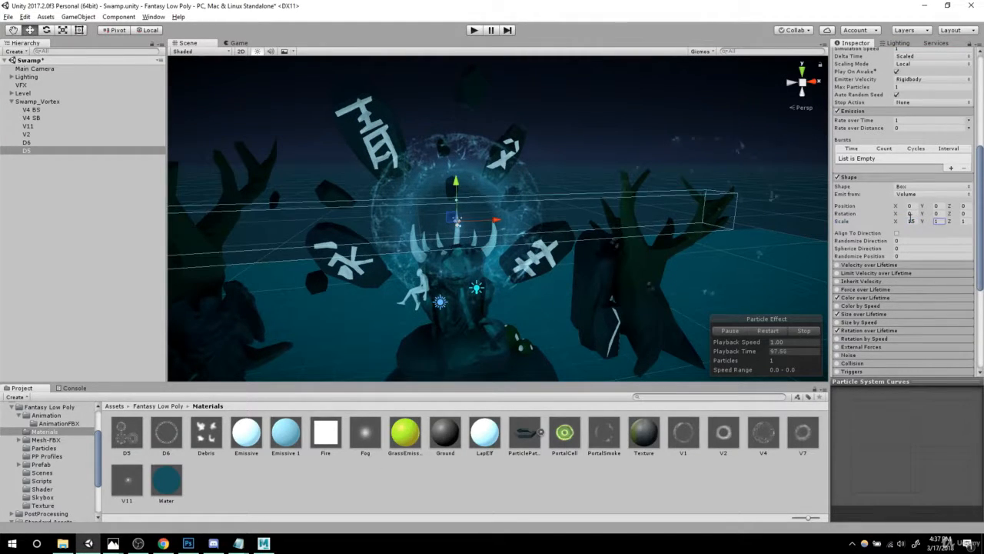
type("20")
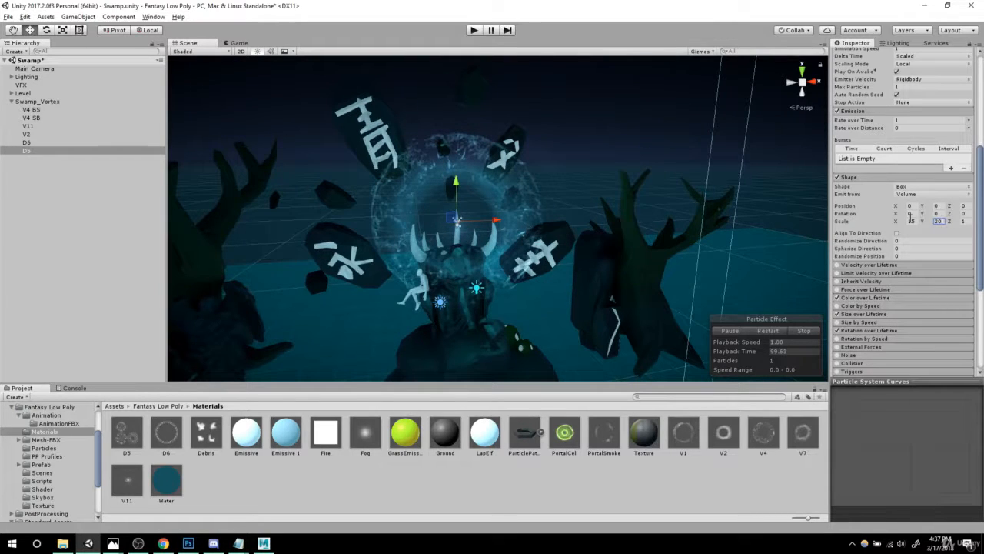
scroll(780, 220, "down", 5)
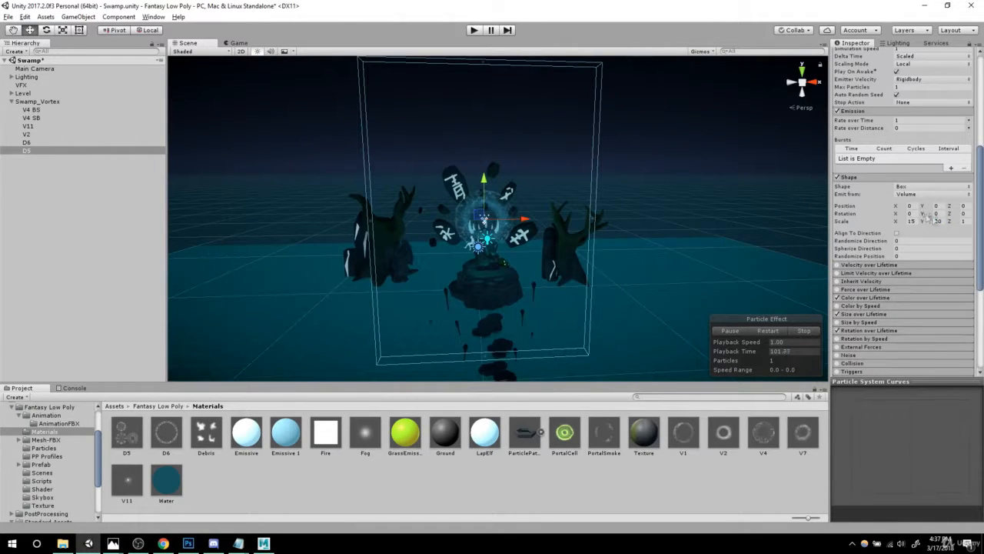
type("15")
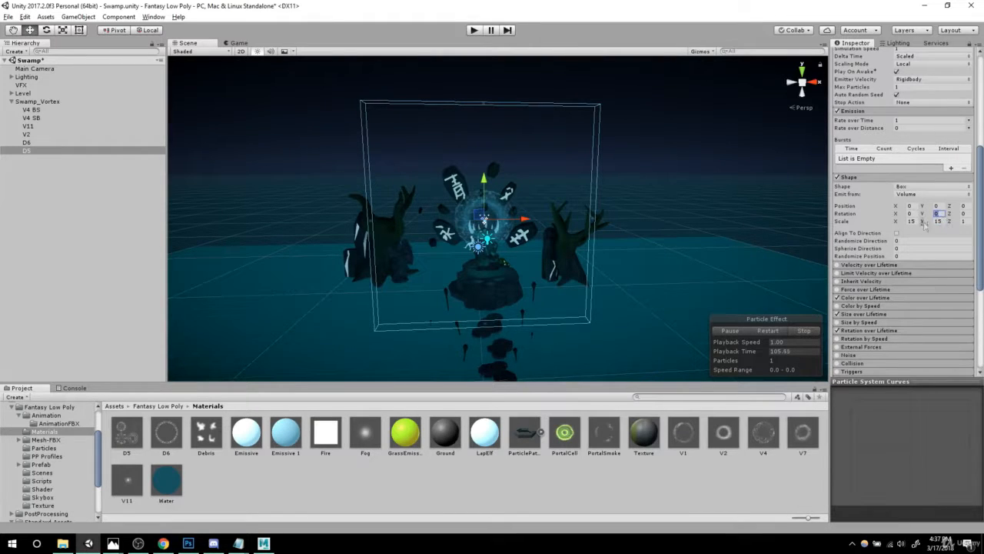
type("10")
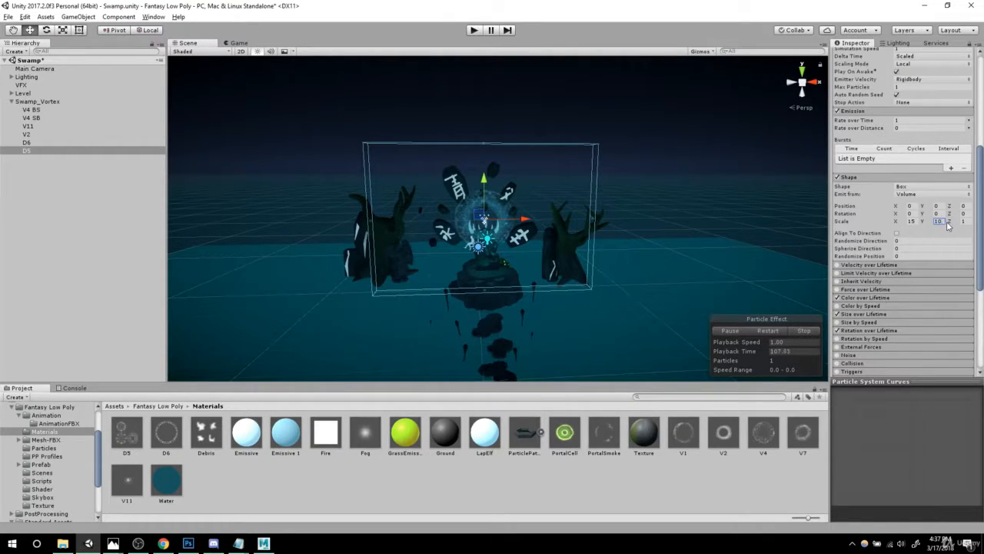
- Check the emission box's depth from the side and set its Z scale to 0.2
left_click(810, 85)
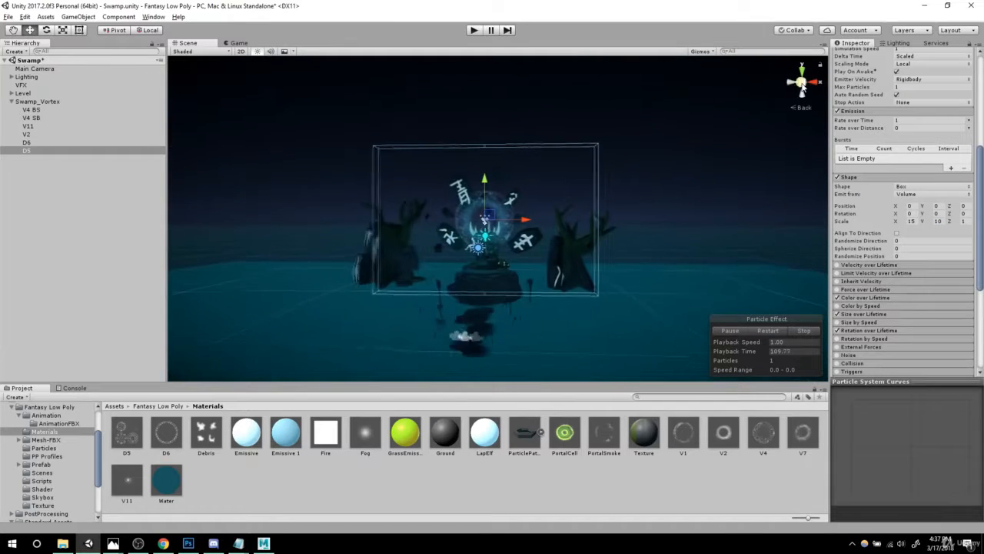
right_click_drag(592, 238, 825, 275, "alt")
mouse_move(587, 262)
right_mouse_down("alt")
mouse_move(738, 267)
mouse_move(655, 255)
right_mouse_up("alt")
left_click(802, 82)
left_click_drag(492, 138, 662, 184, "alt")
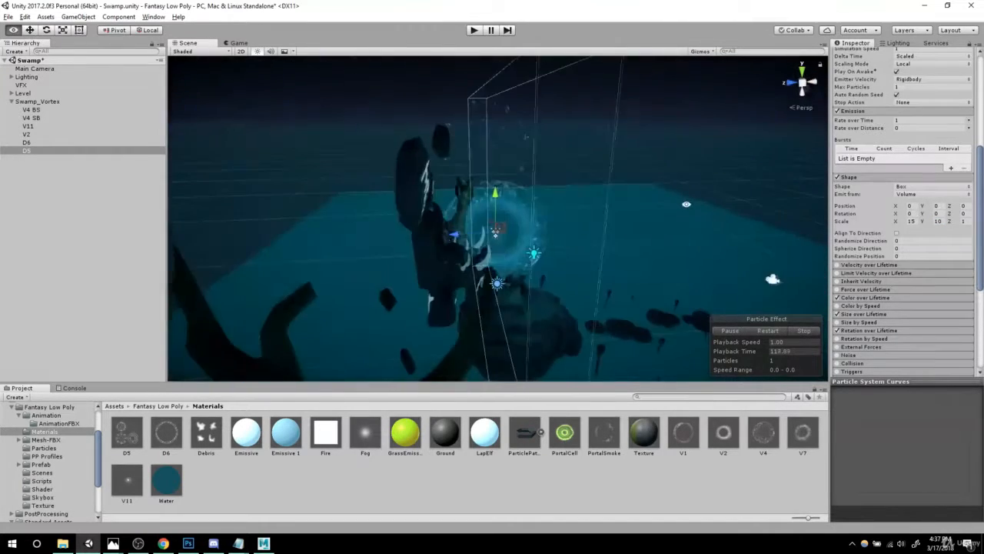
right_click_drag(662, 184, 577, 178, "alt")
left_click_drag(577, 179, 531, 206, "alt")
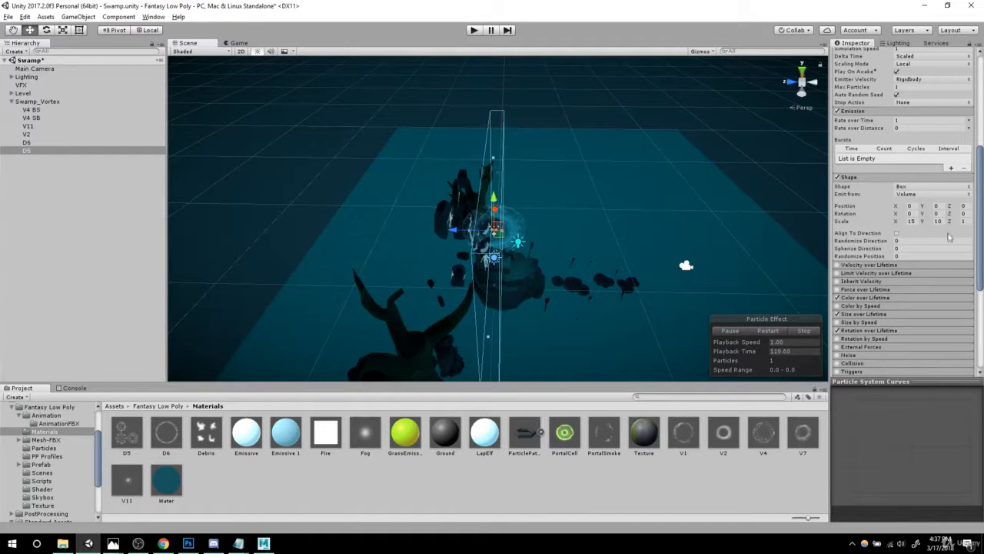
type(".2")
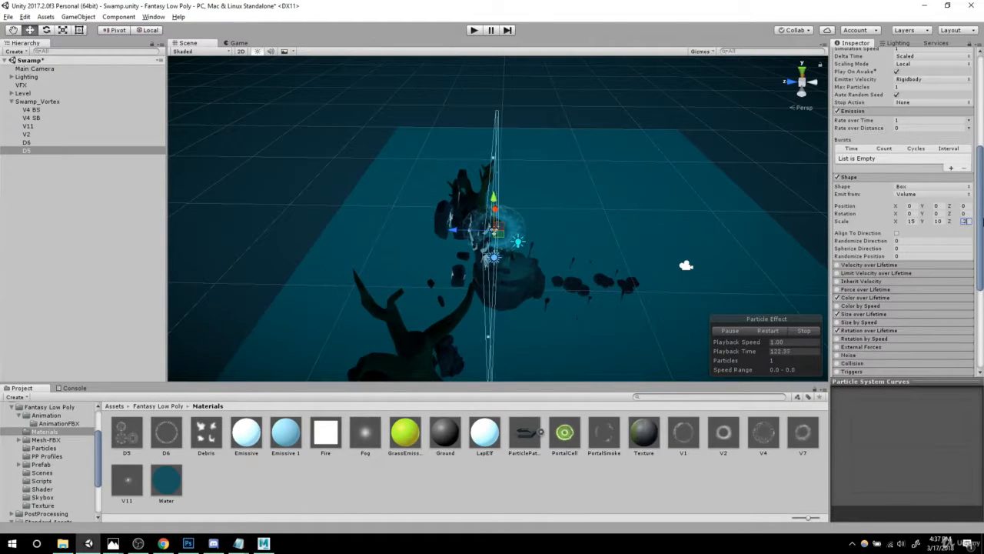
- Reduce the emission box's height by setting its Y scale to 5
mouse_move(663, 185)
left_mouse_down("alt")
mouse_move(637, 363)
mouse_move(531, 281)
mouse_move(441, 117)
mouse_move(723, 211)
mouse_move(637, 187)
mouse_move(523, 177)
mouse_move(454, 262)
mouse_move(577, 257)
mouse_move(602, 275)
mouse_move(595, 226)
mouse_move(599, 270)
mouse_move(526, 298)
left_mouse_up("alt")
key("Print")
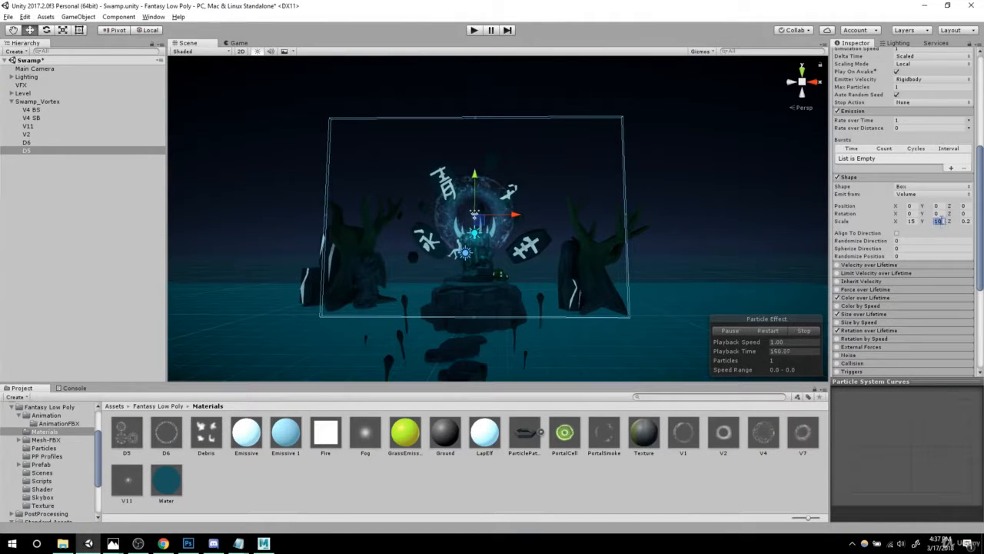
type("5")
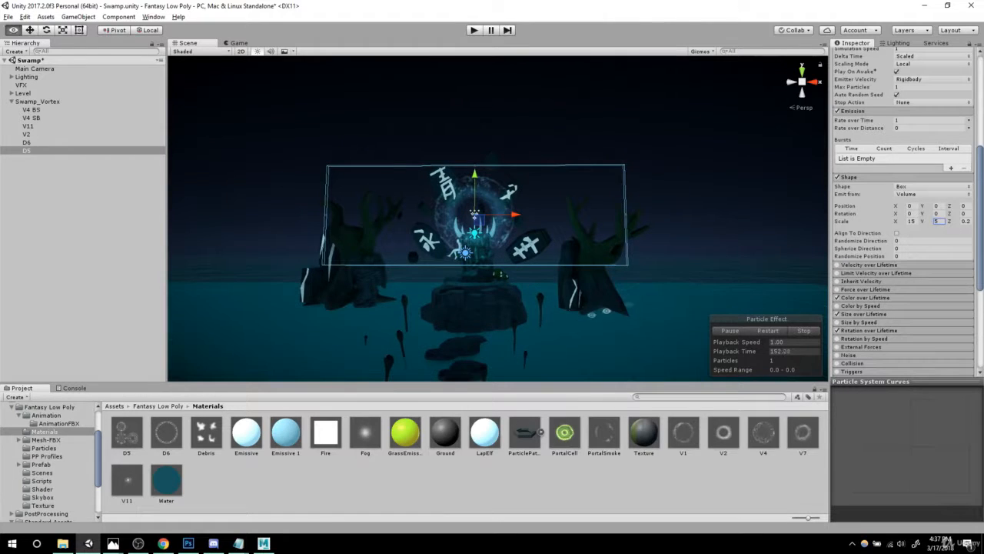
scroll(573, 276, "up", 5, "alt")
mouse_move(575, 265)
left_mouse_down("alt")
mouse_move(573, 276)
mouse_move(584, 280)
left_mouse_up("alt")
scroll(582, 294, "up", 2, "alt")
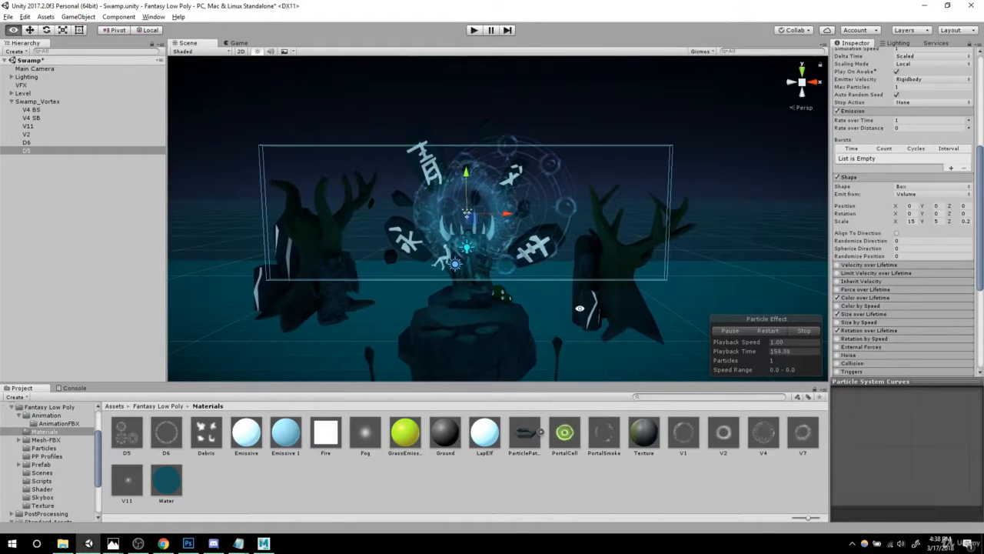
- Make D5's Start Size random between two constants, with both values set to 3
scroll(913, 160, "up", 6)
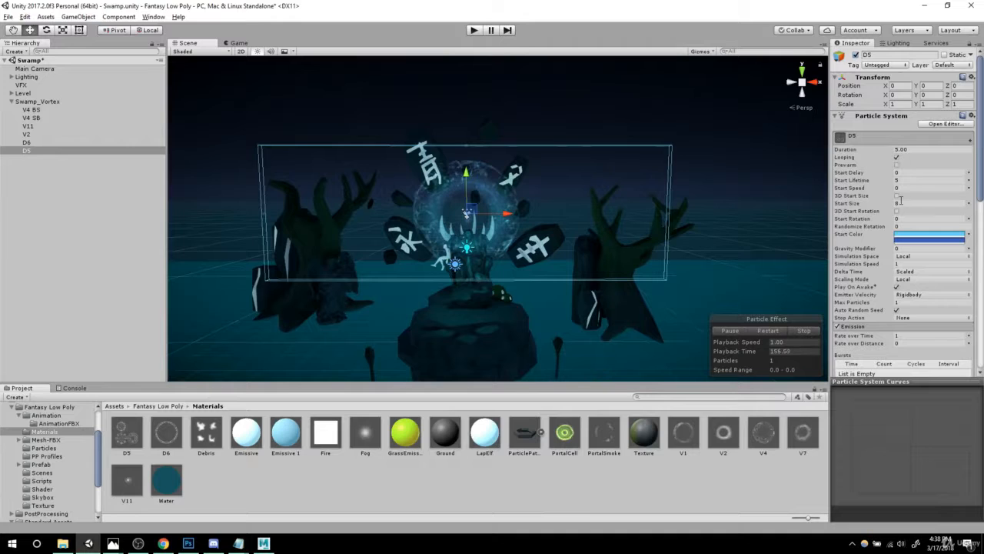
left_click(900, 202)
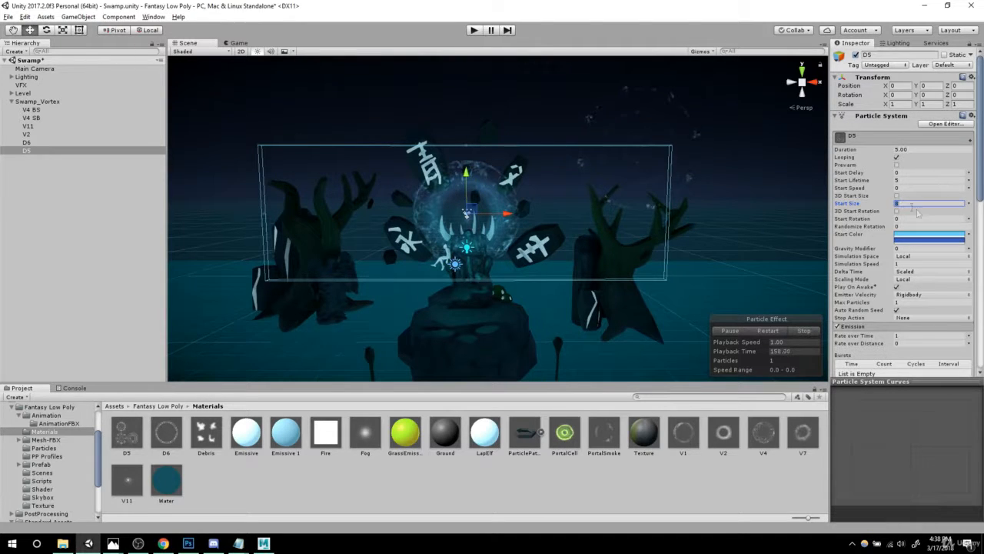
left_click(969, 203)
left_click(936, 237)
left_click(945, 204)
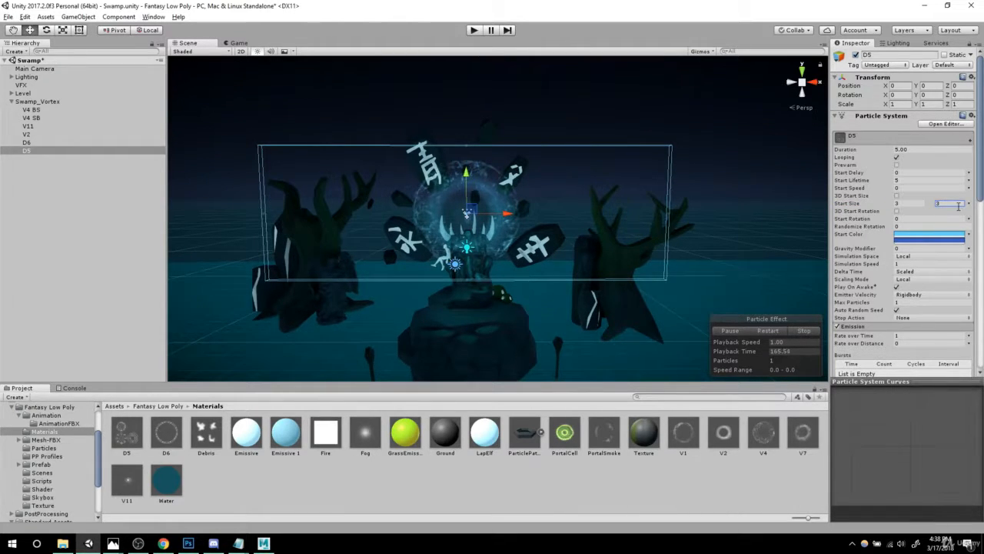
left_click_drag(670, 189, 662, 231, "alt")
scroll(659, 246, "up", 3, "alt")
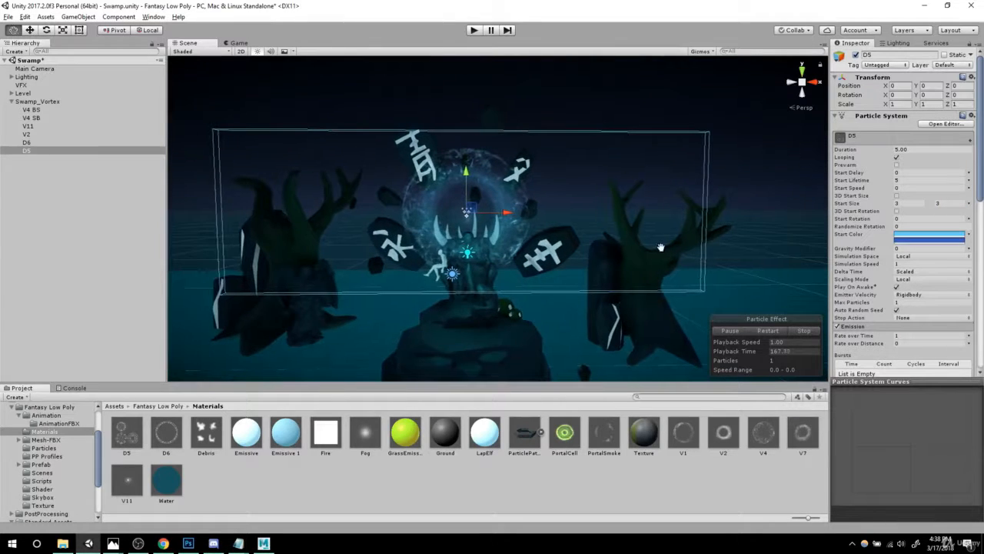
scroll(665, 239, "down", 2, "alt")
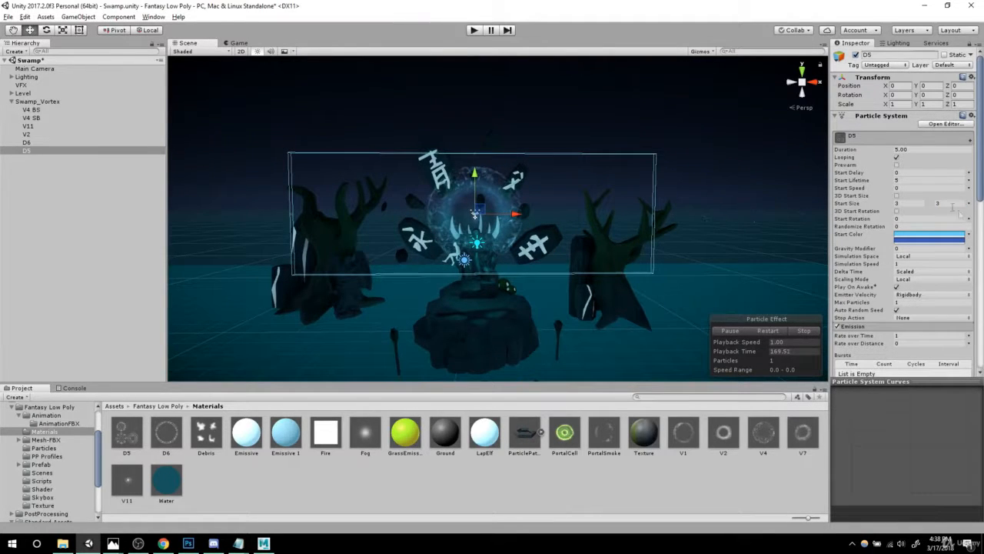
- Set D5's random Start Size range to 2 minimum and 4 maximum, and review the particles in the scene
left_click(898, 201)
type("4")
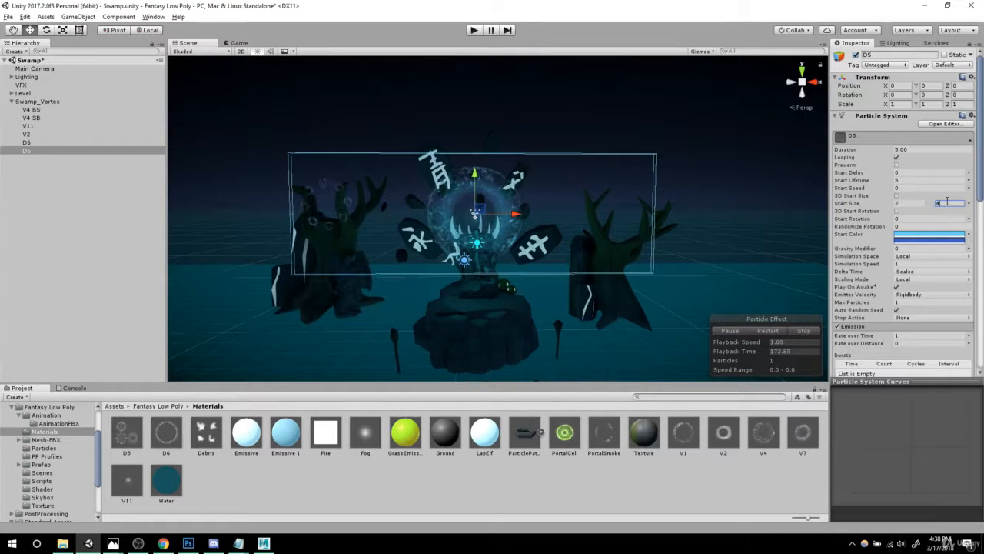
right_click_drag(592, 252, 618, 257, "alt")
left_click_drag(618, 257, 622, 218, "alt")
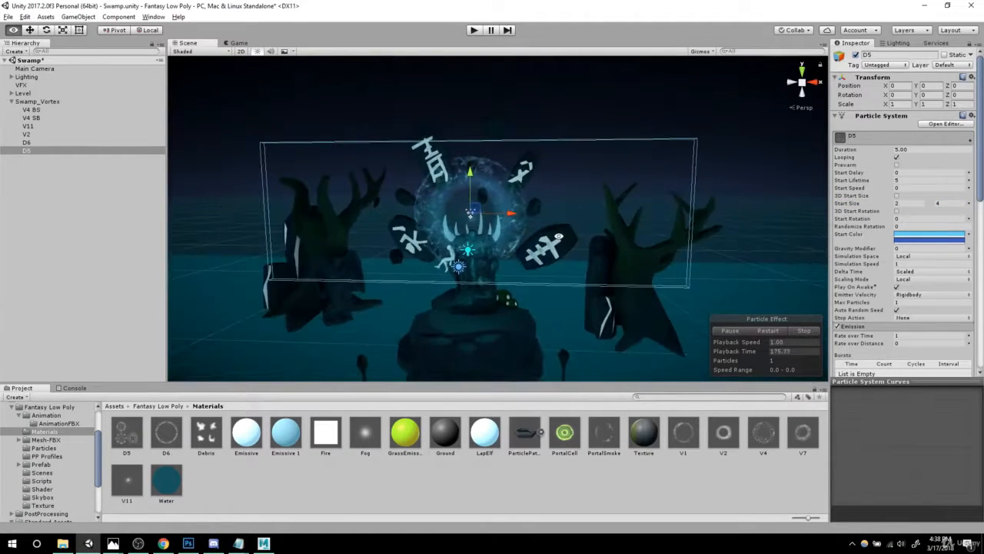
right_click_drag(621, 219, 582, 214, "alt")
left_click_drag(582, 214, 610, 211, "alt")
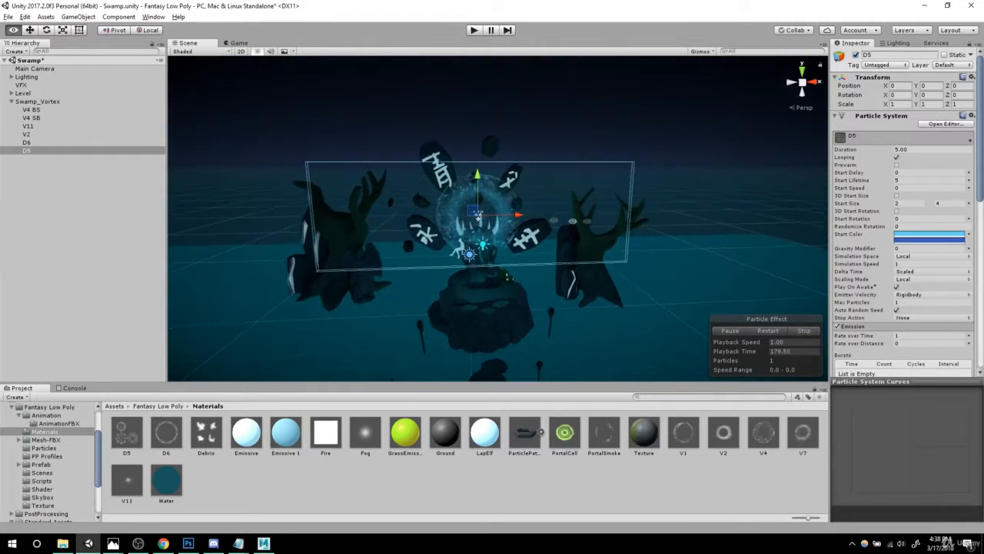
right_click_drag(609, 210, 658, 206, "alt")
left_click_drag(657, 206, 670, 171, "alt")
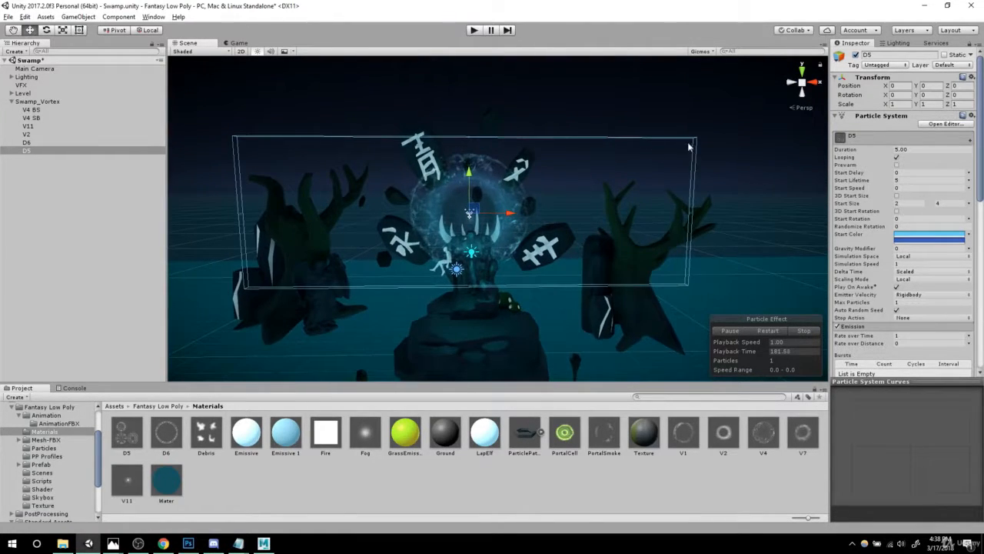
- Set D5's emission Rate over Time to 3
scroll(905, 302, "down", 2)
left_click(907, 305)
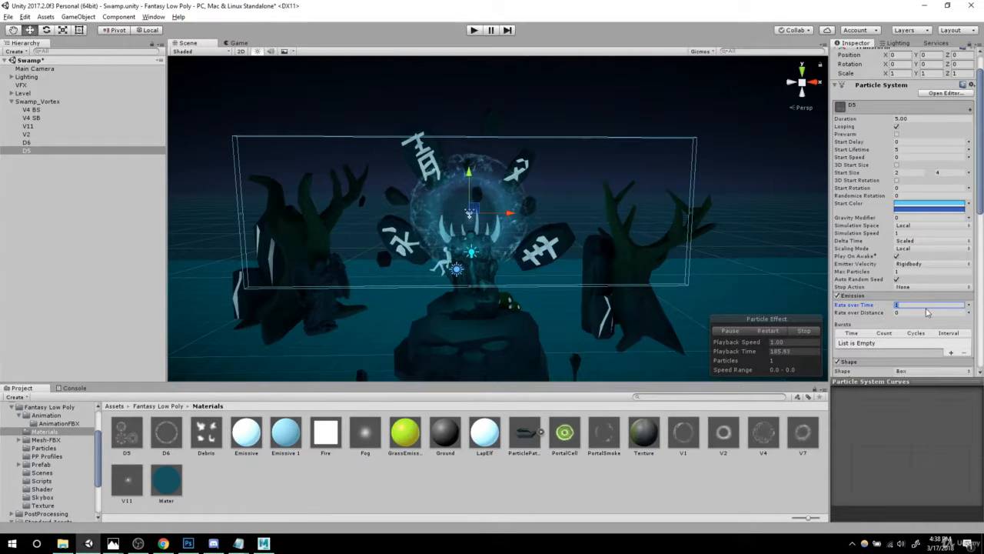
scroll(699, 221, "down", 5)
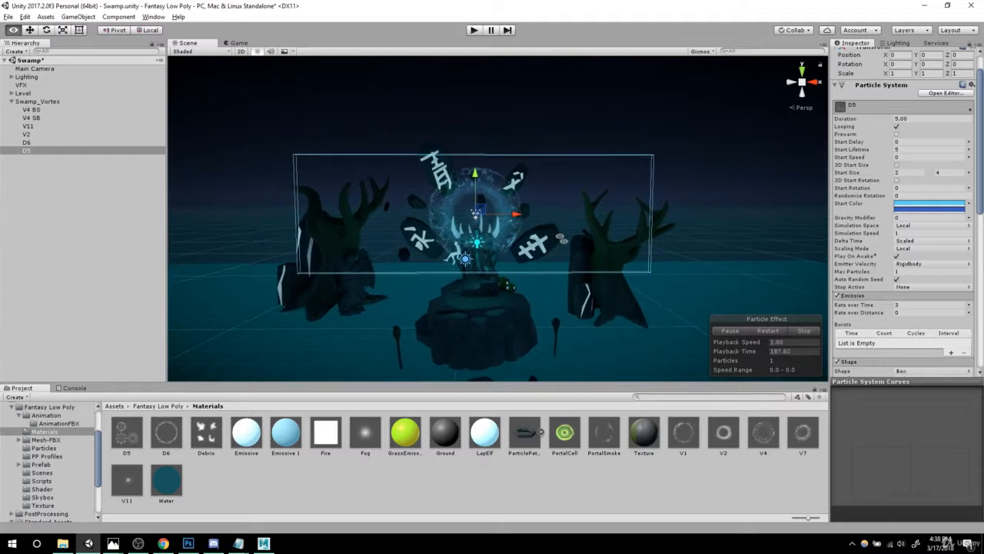
scroll(699, 223, "up", 5)
left_click_drag(699, 223, 681, 224, "alt")
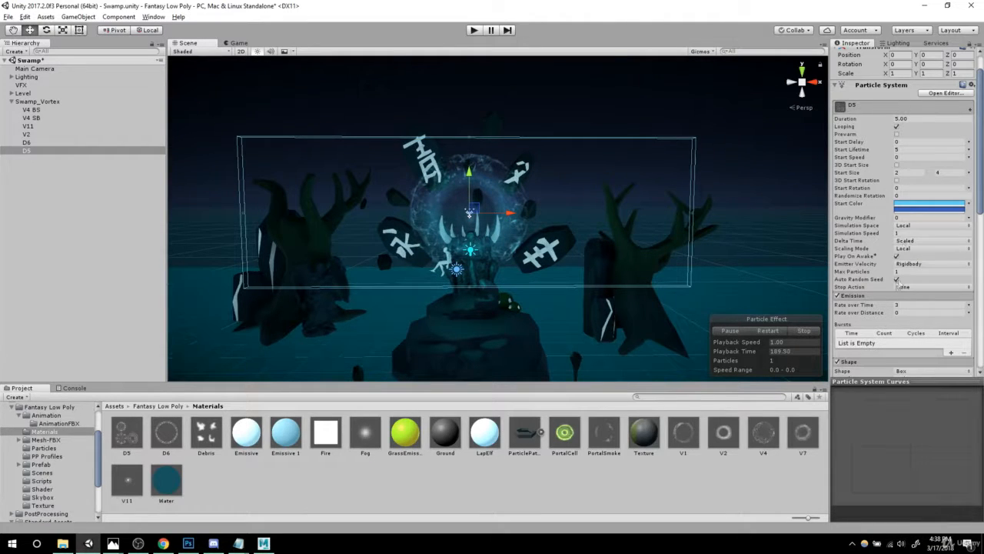
- Set D5's Max Particles to 3 and review the emitted symbols from several angles in the scene
left_click(905, 272)
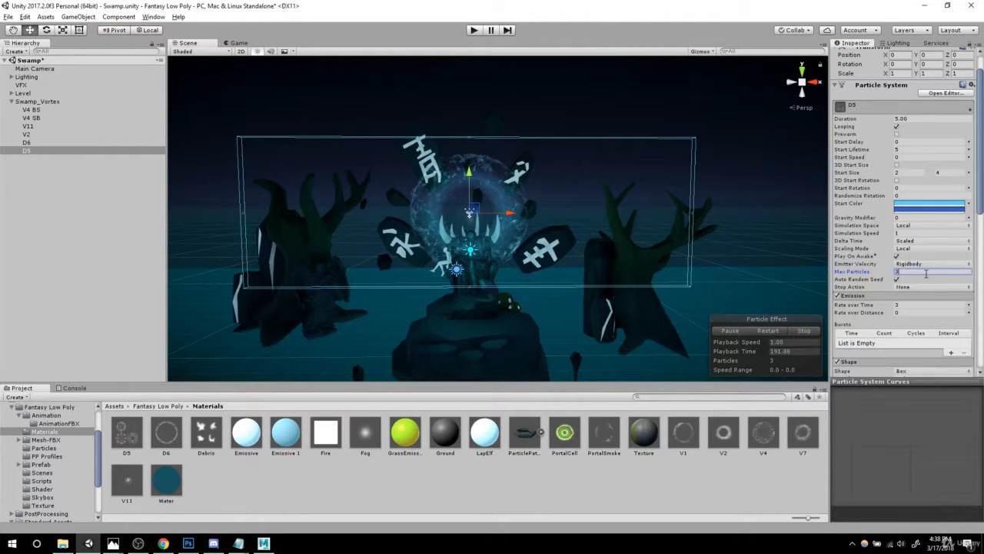
mouse_move(565, 227)
right_mouse_down("alt")
mouse_move(615, 227)
mouse_move(571, 227)
right_mouse_up("alt")
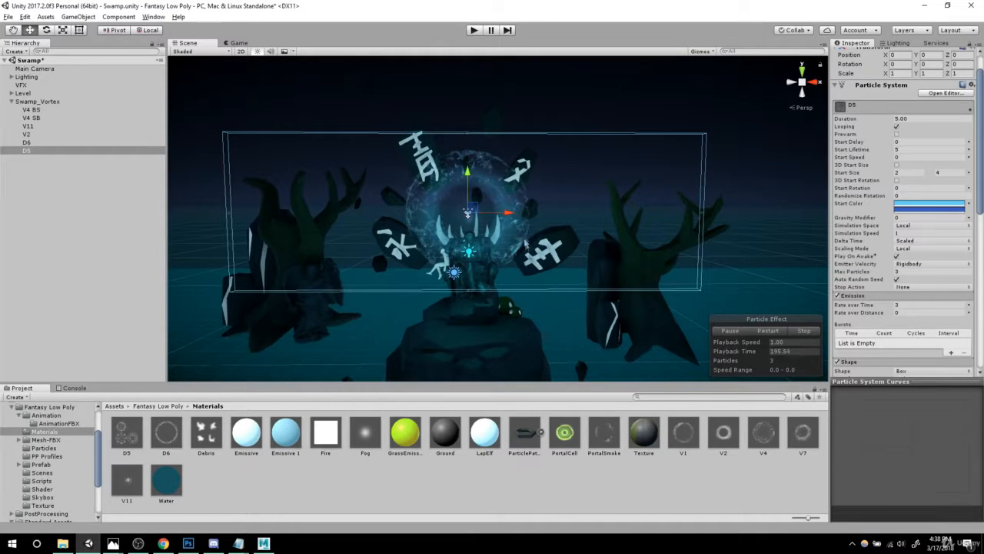
left_click_drag(521, 245, 715, 265, "alt")
right_click_drag(715, 266, 653, 258, "alt")
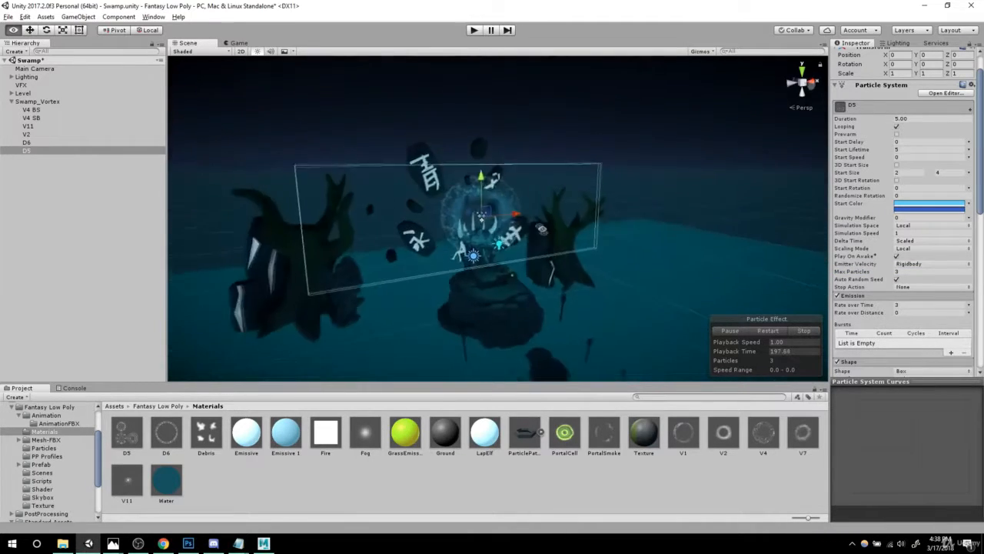
left_click_drag(768, 257, 699, 244, "alt")
right_click_drag(699, 244, 799, 243, "alt")
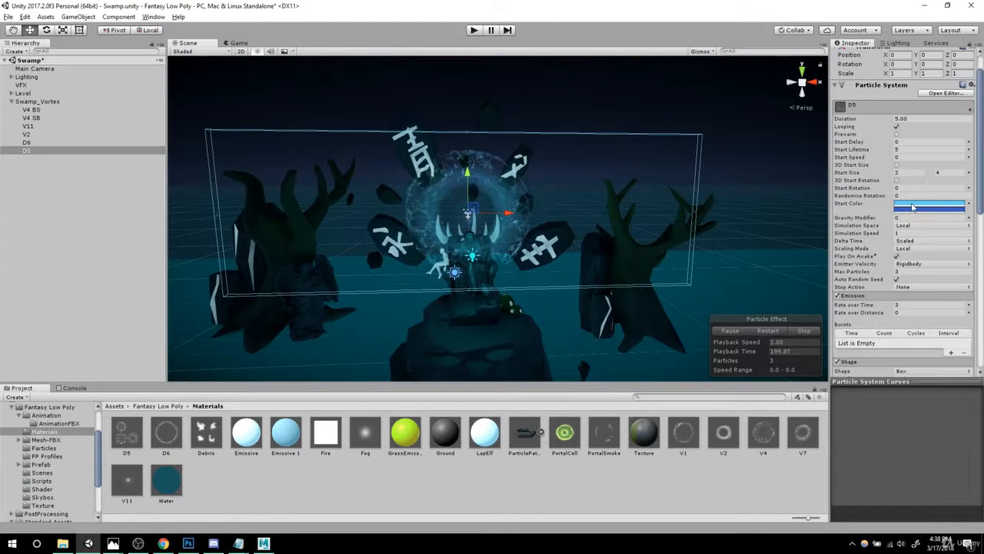
- Lower the starting point of D5's Size over Lifetime curve to about 0.72 so the particles grow as they age
scroll(911, 216, "down", 4)
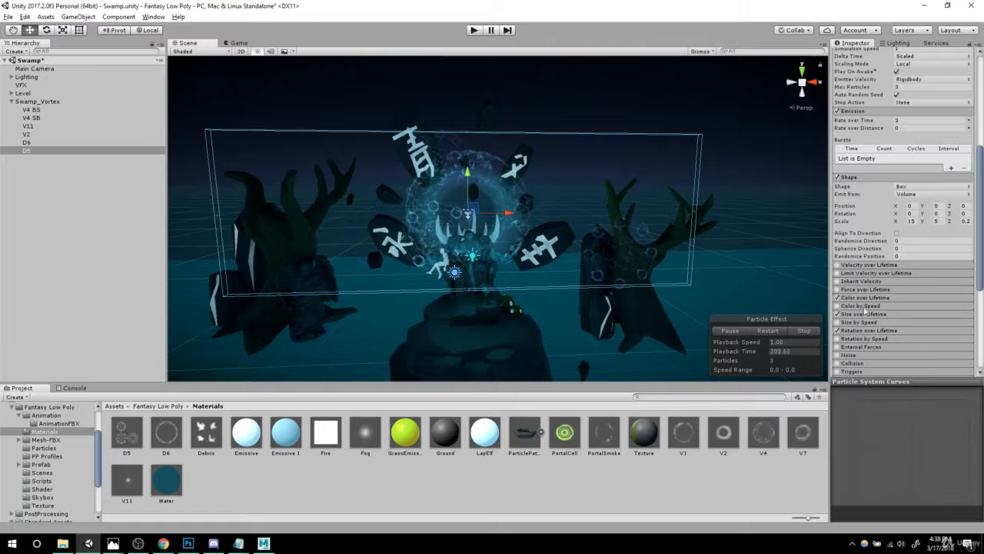
left_click(884, 314)
scroll(904, 302, "down", 1)
left_click(929, 270)
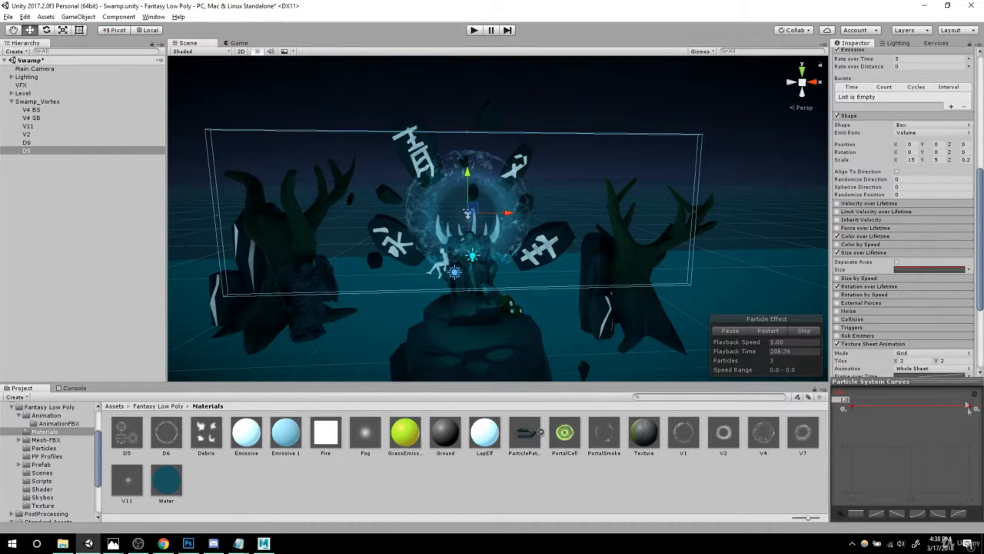
scroll(905, 164, "up", 2)
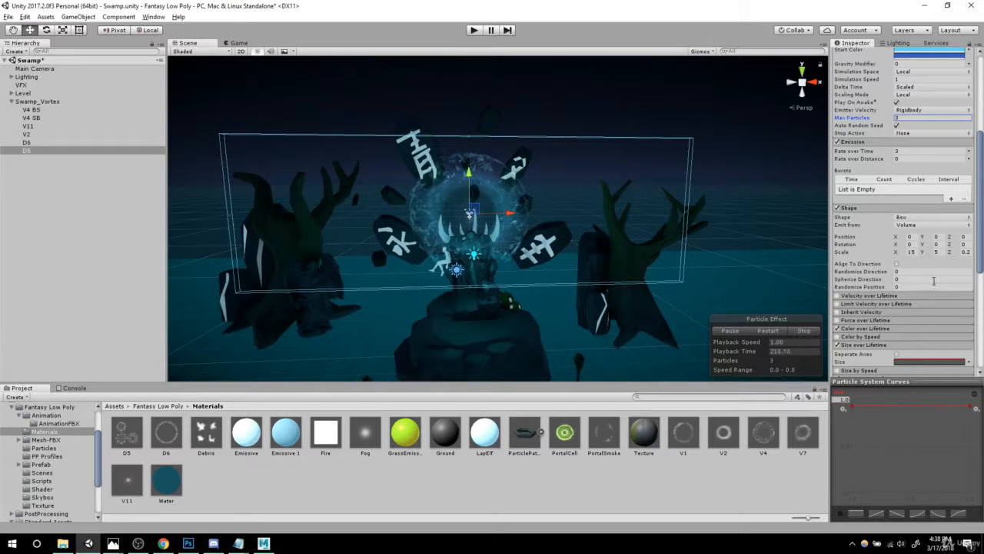
scroll(933, 280, "down", 1)
scroll(915, 192, "up", 3)
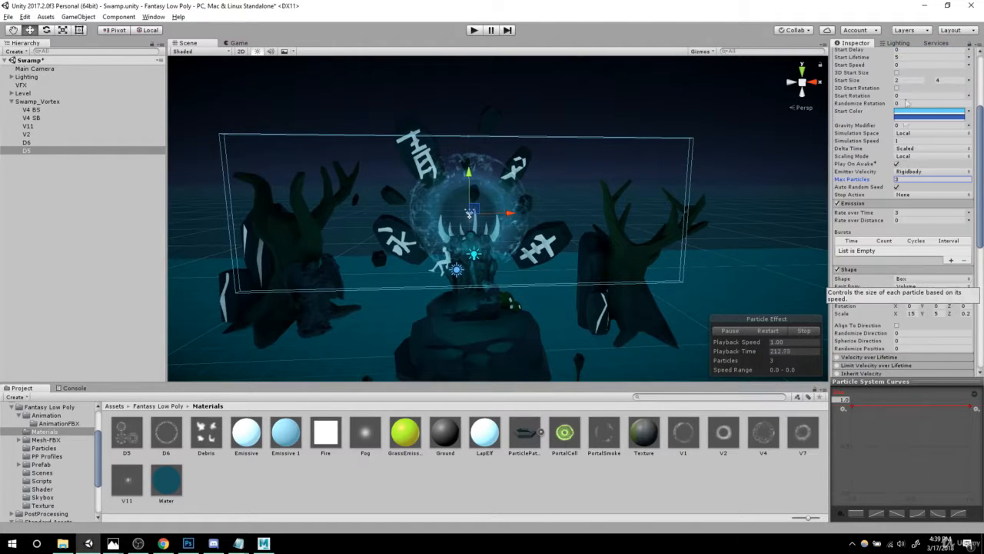
scroll(907, 292, "down", 5)
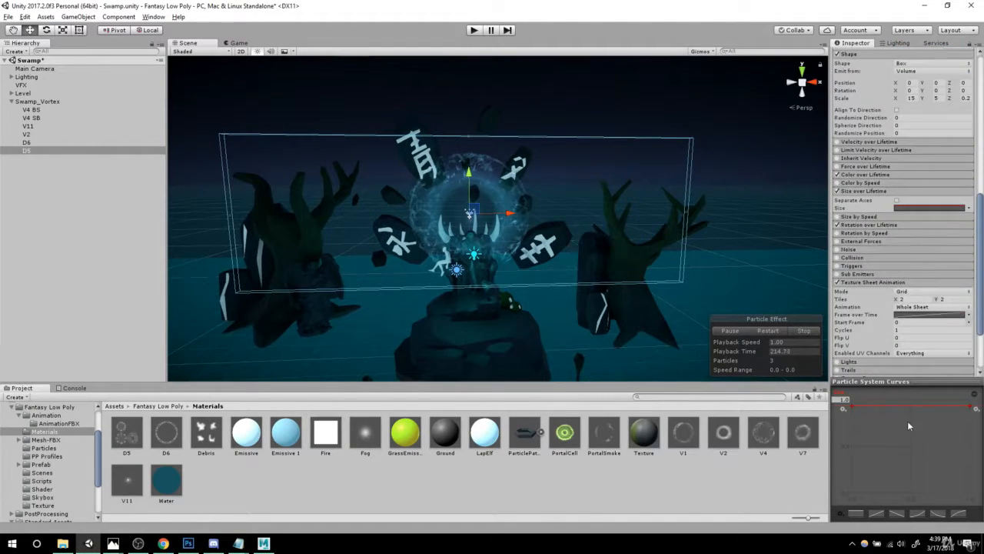
left_click_drag(844, 409, 846, 430)
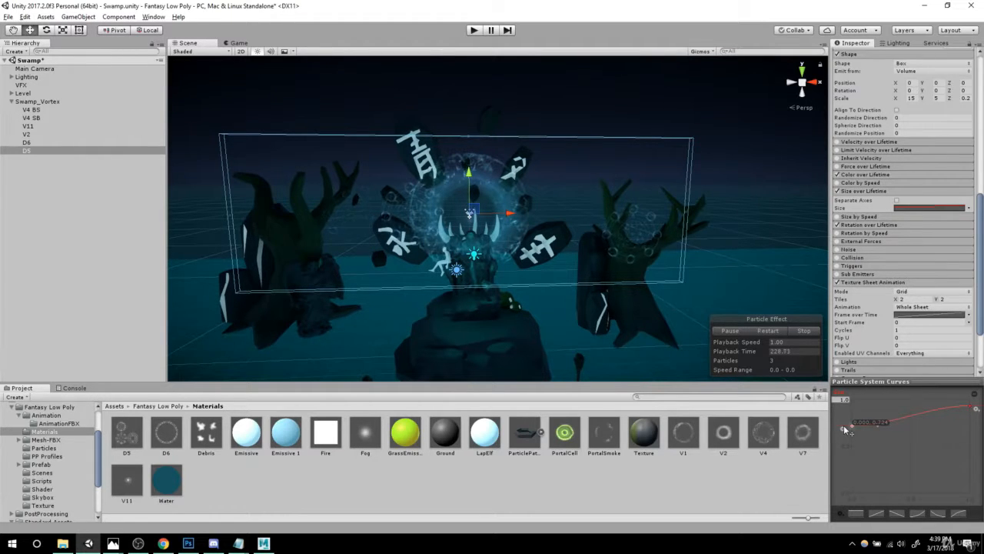
left_click_drag(659, 201, 589, 254, "alt")
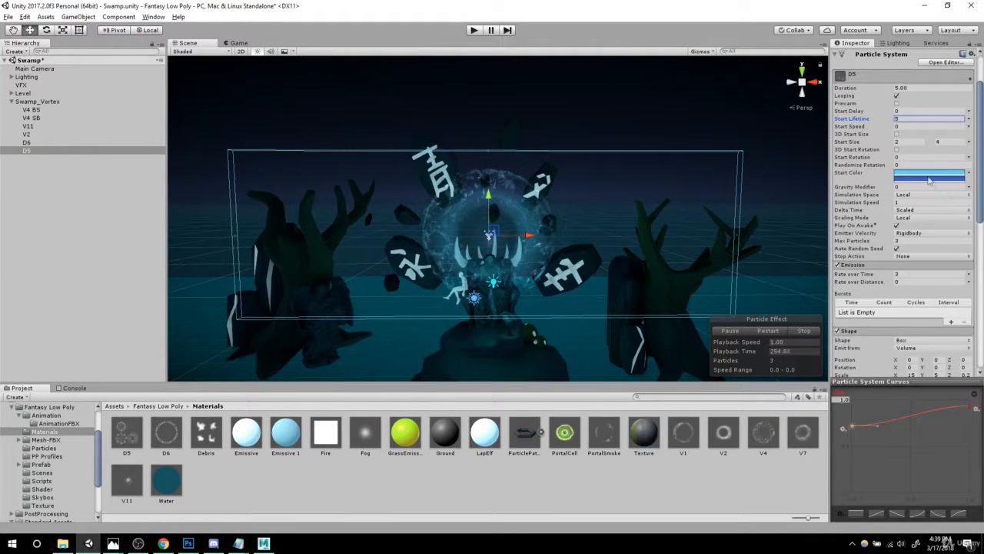
- In D5's Color over Lifetime gradient, set the alpha key at 68.8% to 255 and the key at 26.2% to 193
scroll(929, 180, "down", 5)
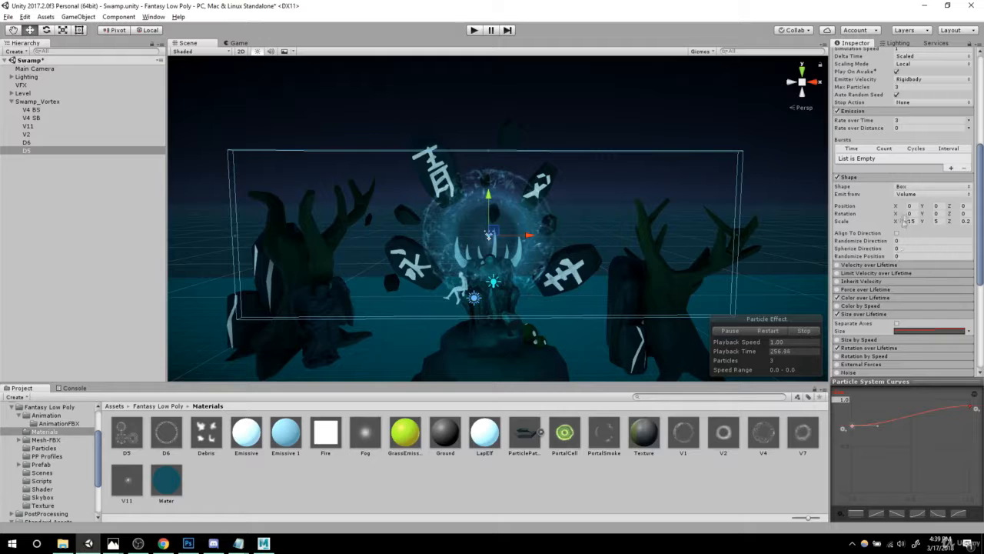
scroll(922, 198, "down", 2)
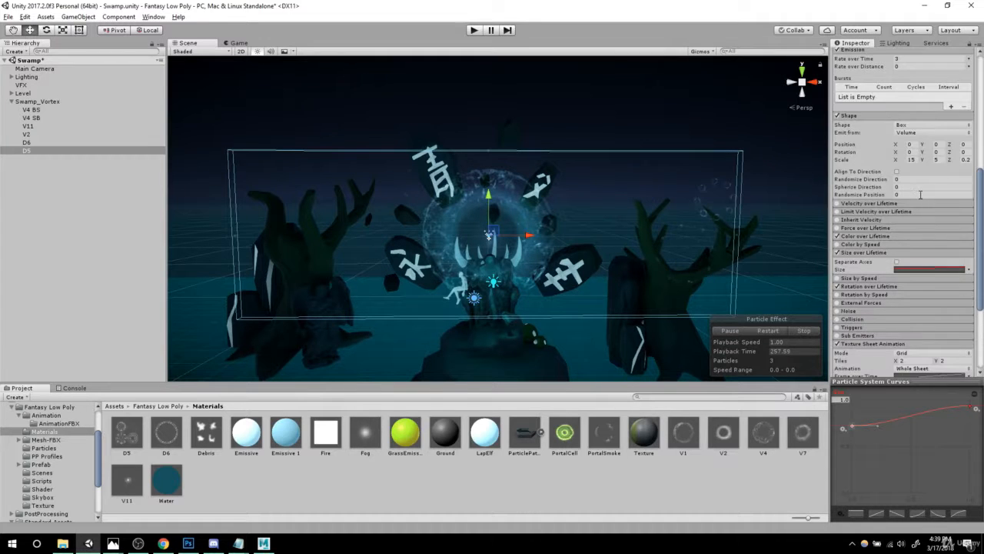
left_click(864, 236)
scroll(864, 236, "down", 1)
left_click(933, 215)
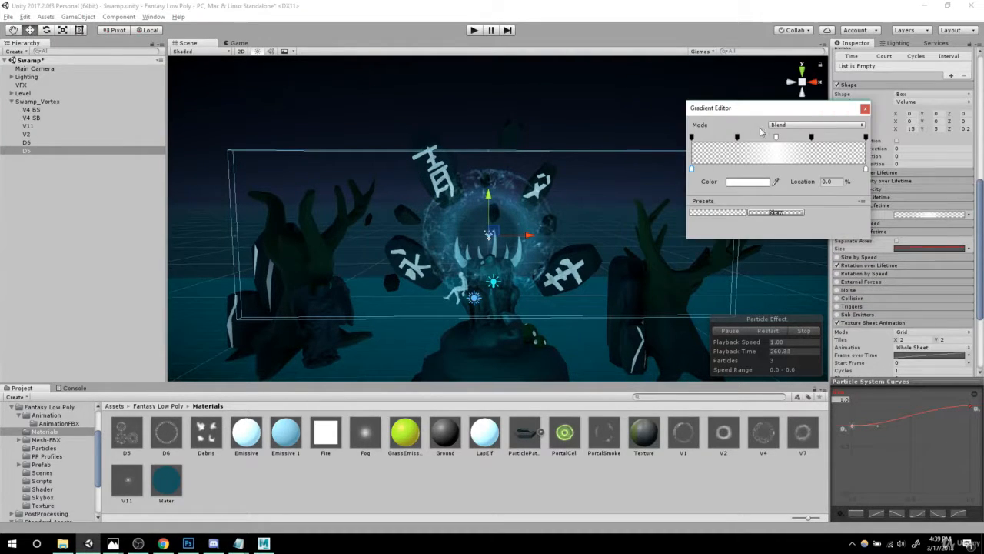
left_click(812, 138)
left_click_drag(728, 186, 761, 182)
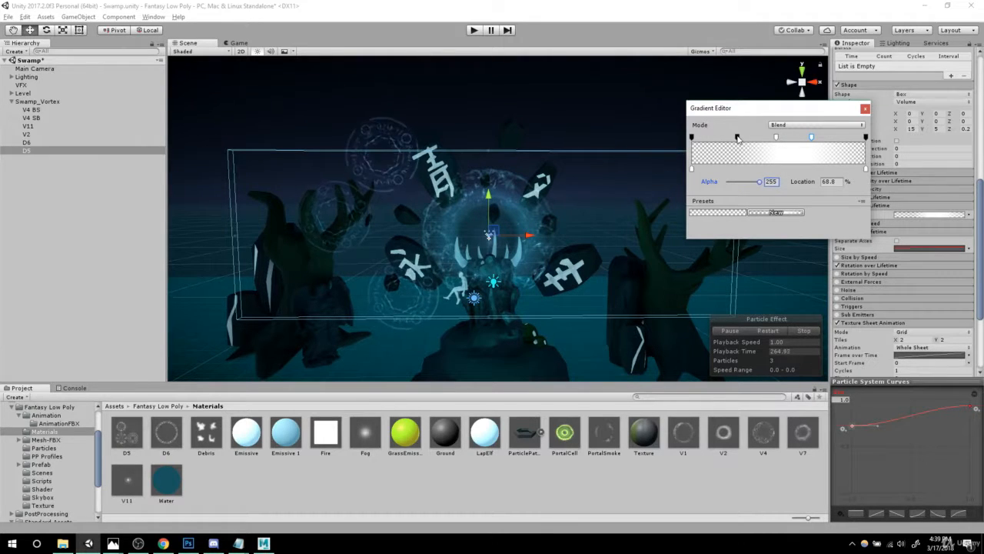
left_click_drag(740, 187, 761, 185)
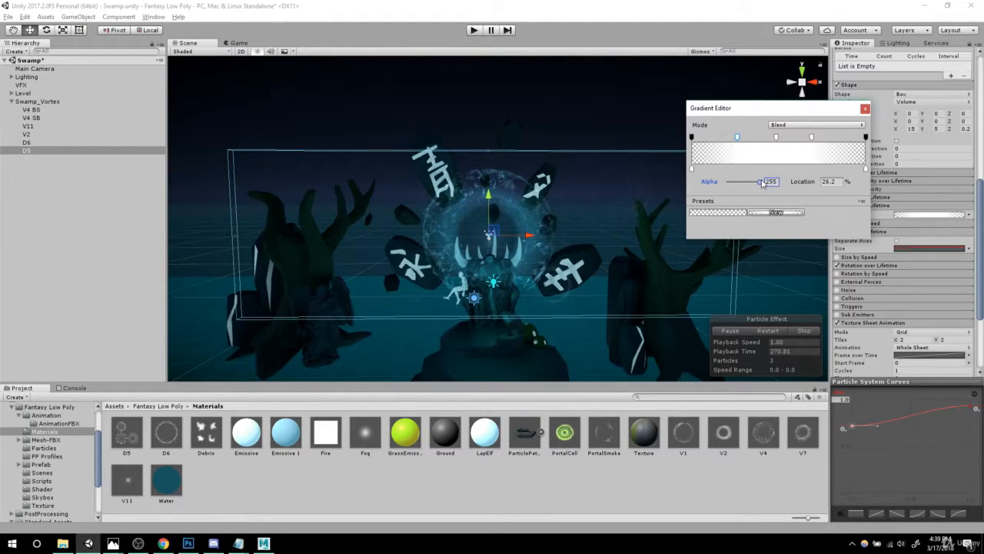
left_click_drag(762, 183, 754, 182)
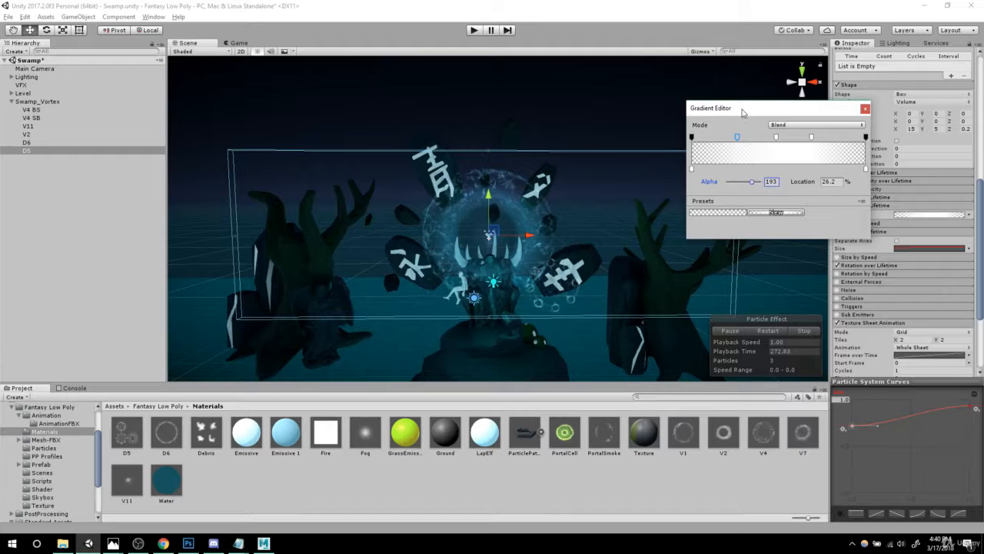
- Move the two alpha keys flanking the gradient's middle key inward, placing the earlier one at 40.6%, and close the gradient
left_click_drag(761, 108, 790, 108)
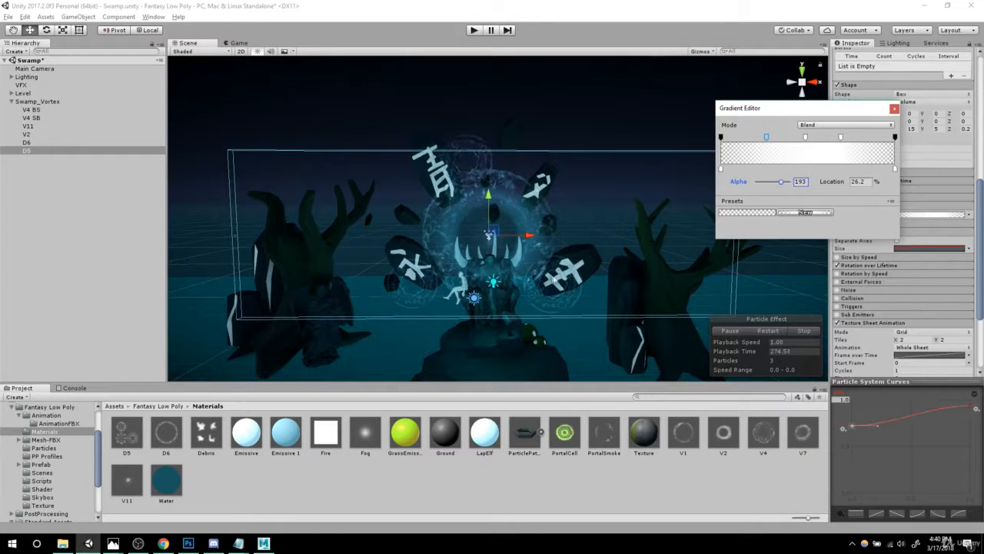
mouse_move(772, 139)
left_mouse_down()
mouse_move(830, 140)
mouse_move(793, 141)
left_mouse_up()
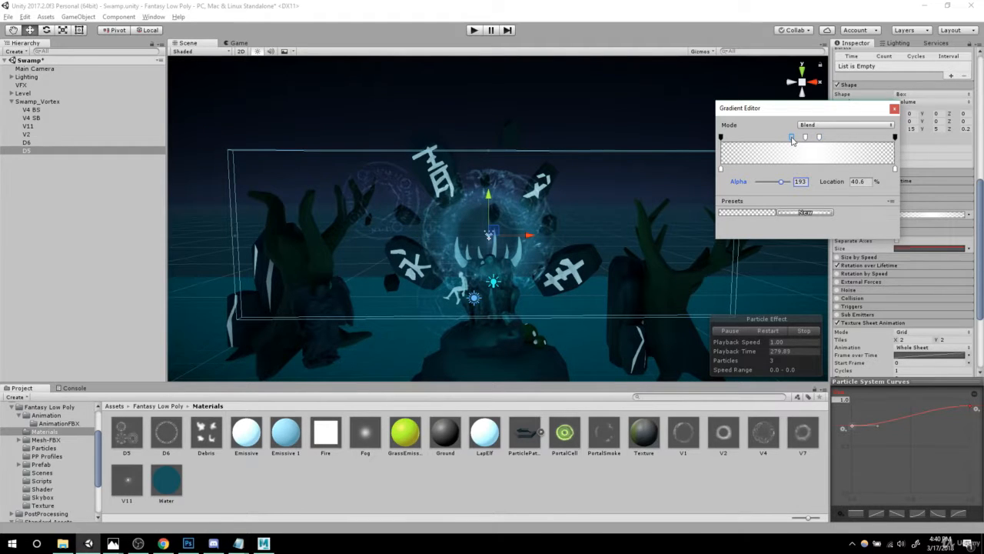
left_click(894, 108)
- Set both Randomize Direction and Spherize Direction of D5's box shape to 1
scroll(910, 206, "up", 3)
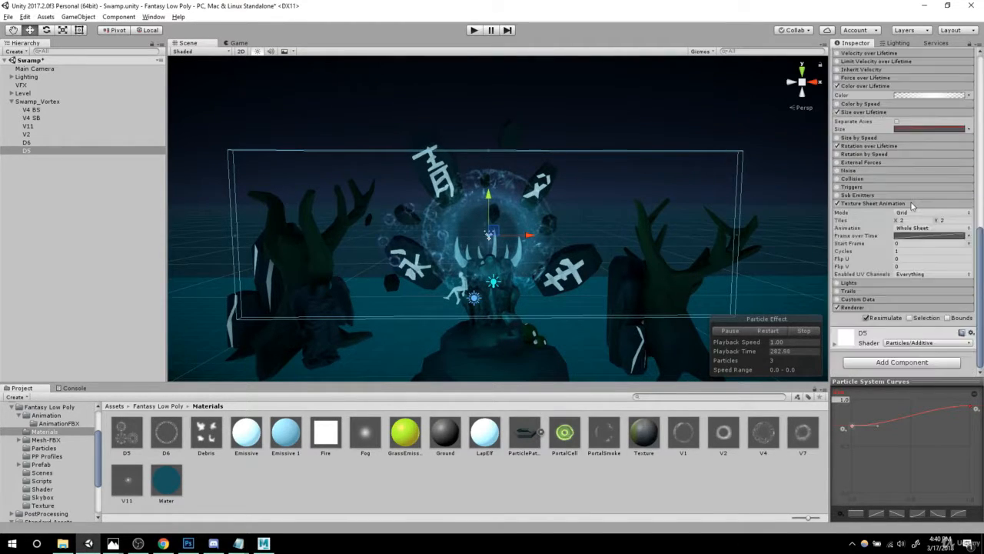
scroll(907, 241, "down", 1)
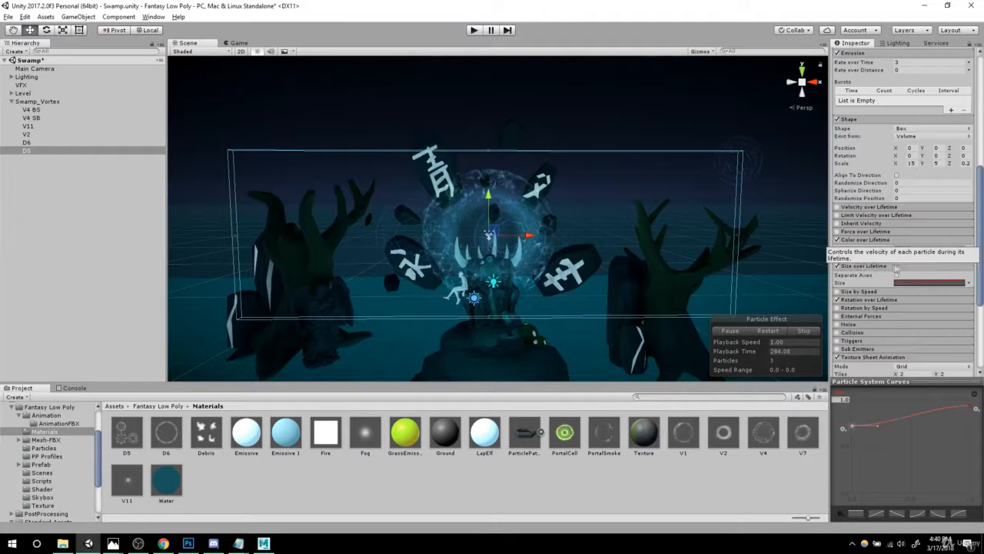
left_click(866, 257)
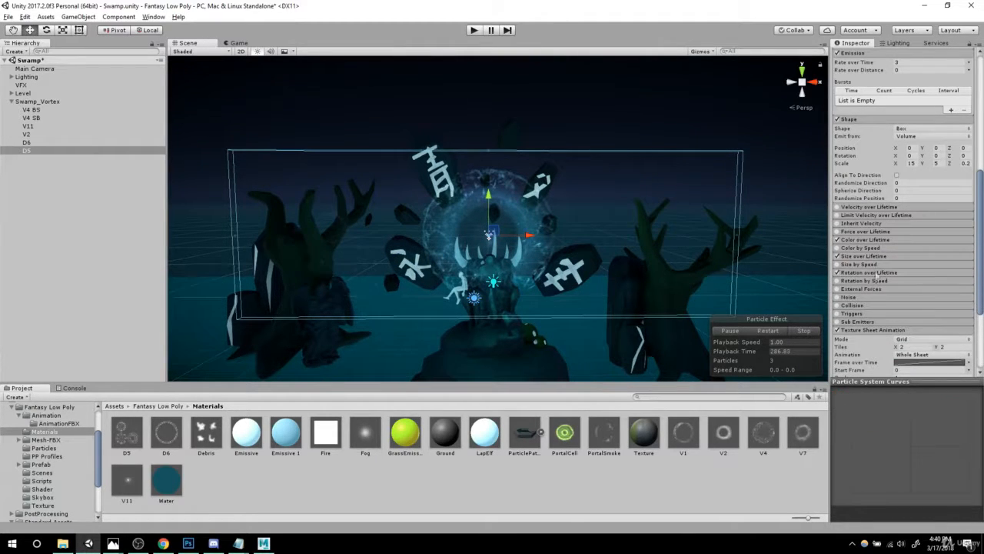
scroll(892, 300, "down", 4)
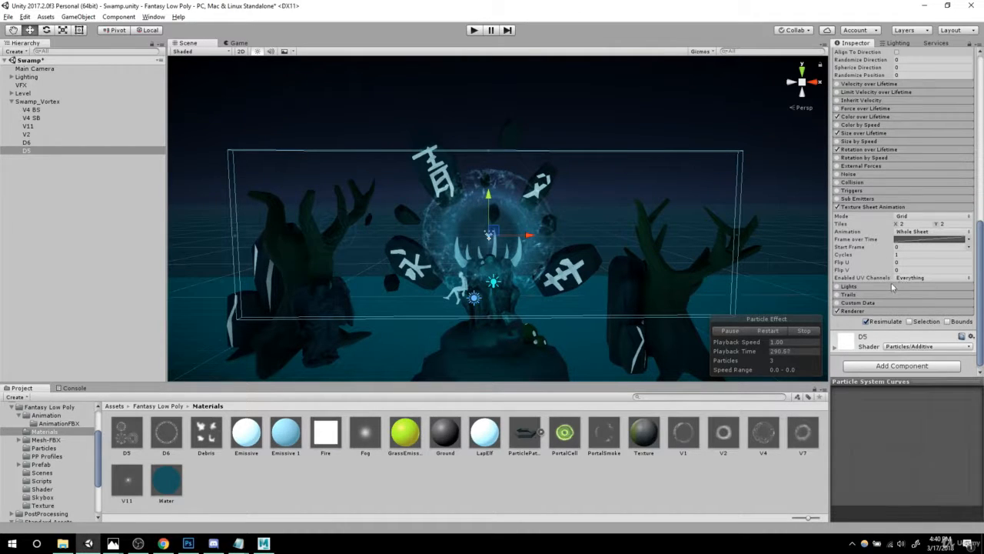
scroll(888, 256, "up", 5)
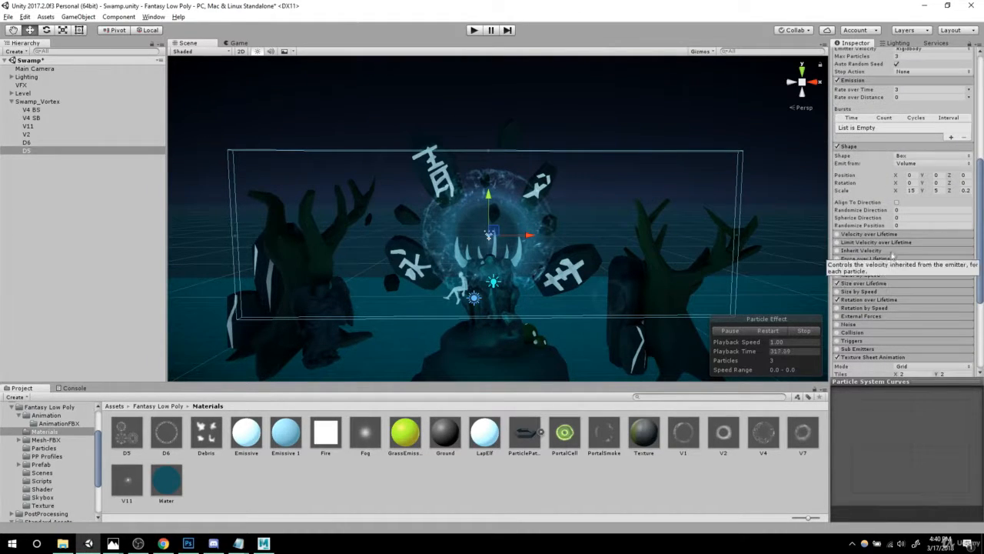
left_click_drag(894, 215, 900, 217)
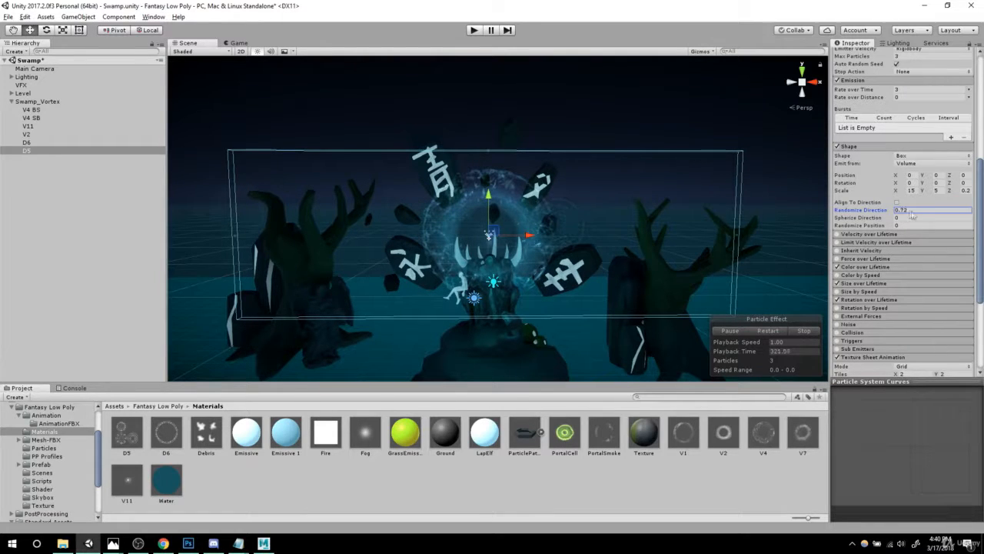
left_click_drag(894, 220, 950, 217)
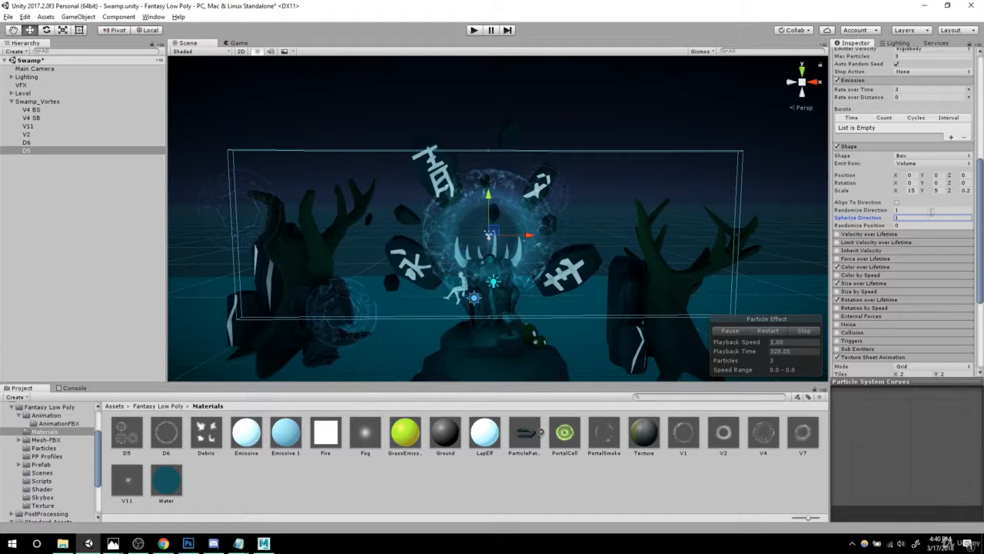
- Try raising Randomize Position for D5's box shape, check the spread in the scene, and reset it to 0
left_click_drag(894, 224, 911, 226)
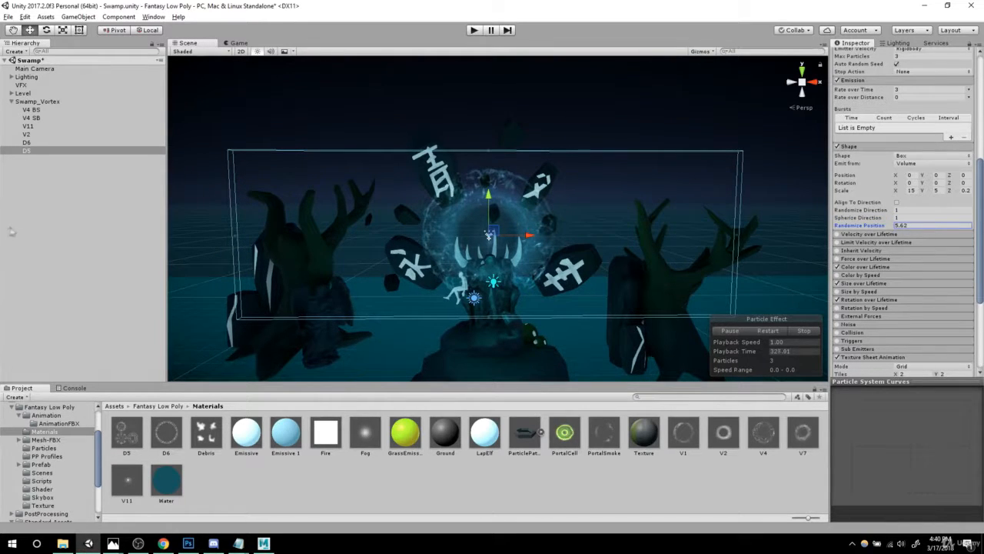
right_click_drag(729, 194, 567, 166, "alt")
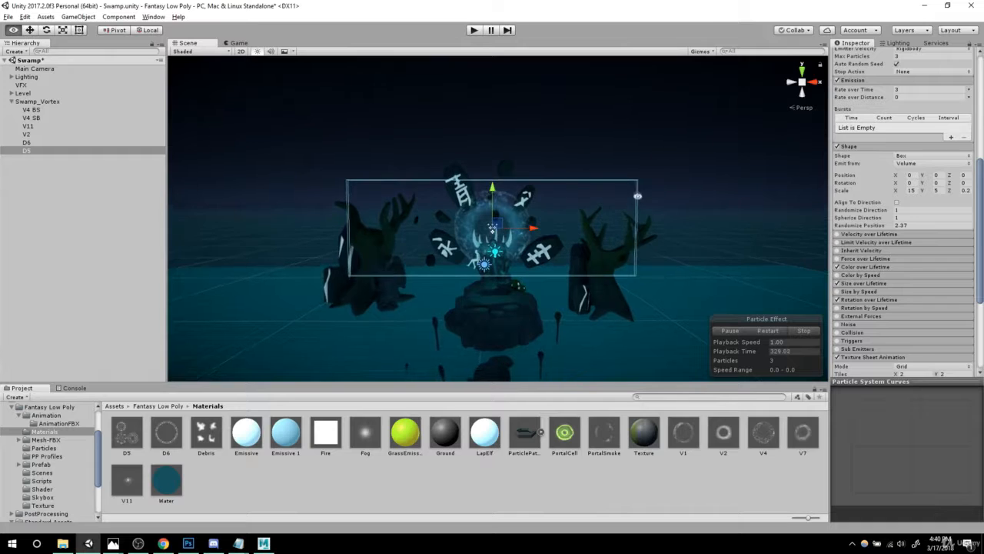
right_click_drag(636, 196, 803, 236, "alt")
left_click(912, 225)
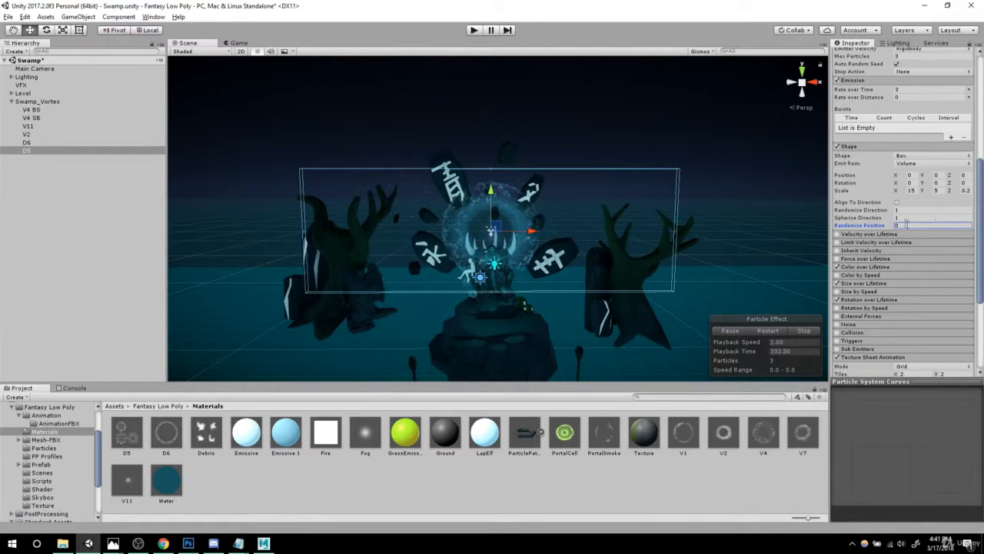
- Try an emission Rate over Time of 1 for D5
scroll(915, 212, "up", 4)
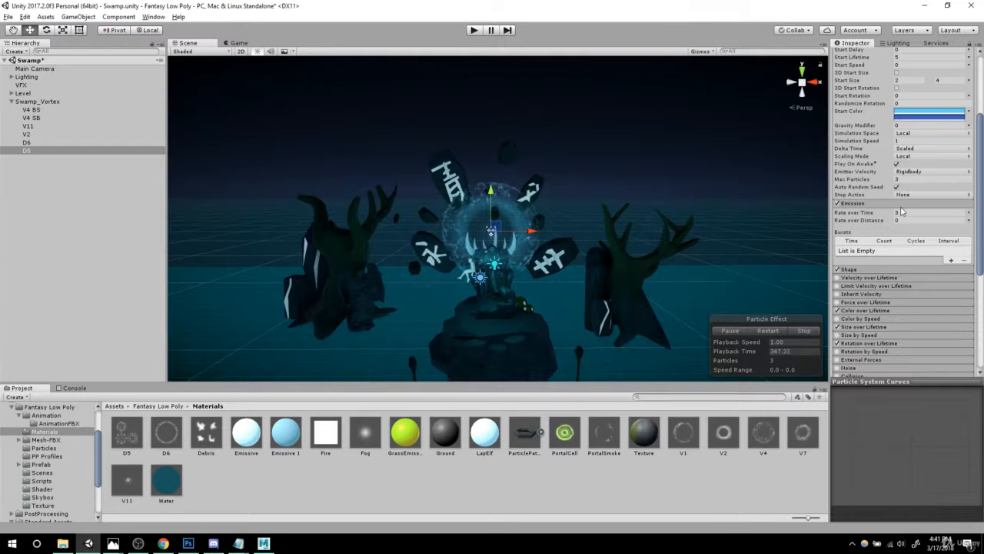
left_click(902, 211)
type("1")
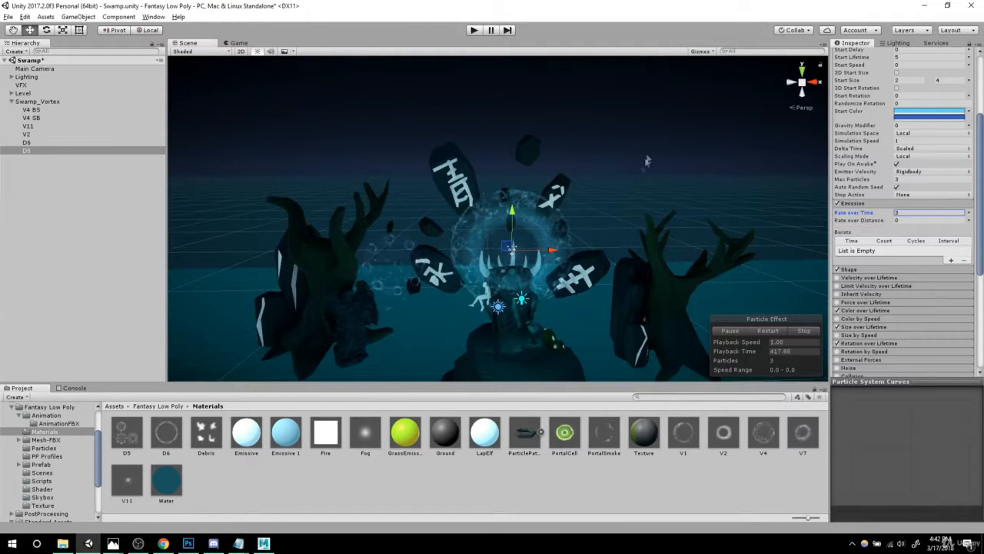
- Select all of Swamp_Vortex's child particle systems from V4 BS through D5 and examine the combined effect in the scene
left_click_drag(646, 161, 644, 232, "alt")
scroll(628, 262, "down", 2)
scroll(653, 256, "up", 3)
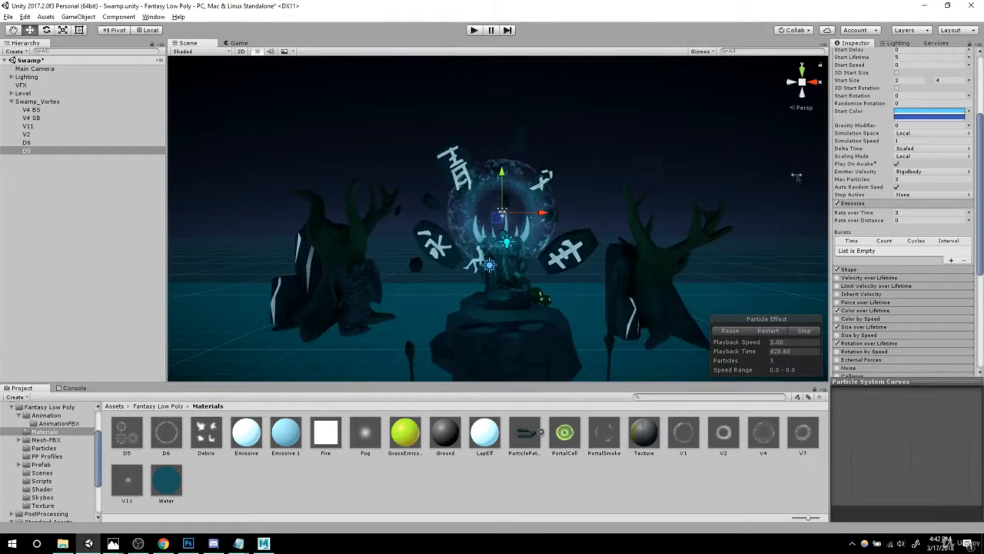
scroll(649, 238, "up", 3)
scroll(648, 238, "down", 3)
middle_click_drag(676, 211, 656, 227)
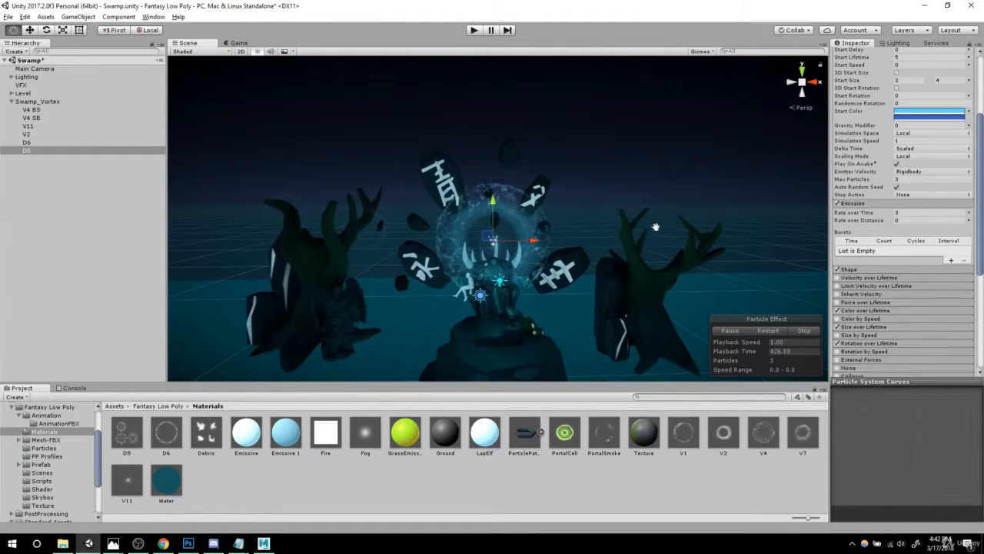
left_click(30, 109, "shift")
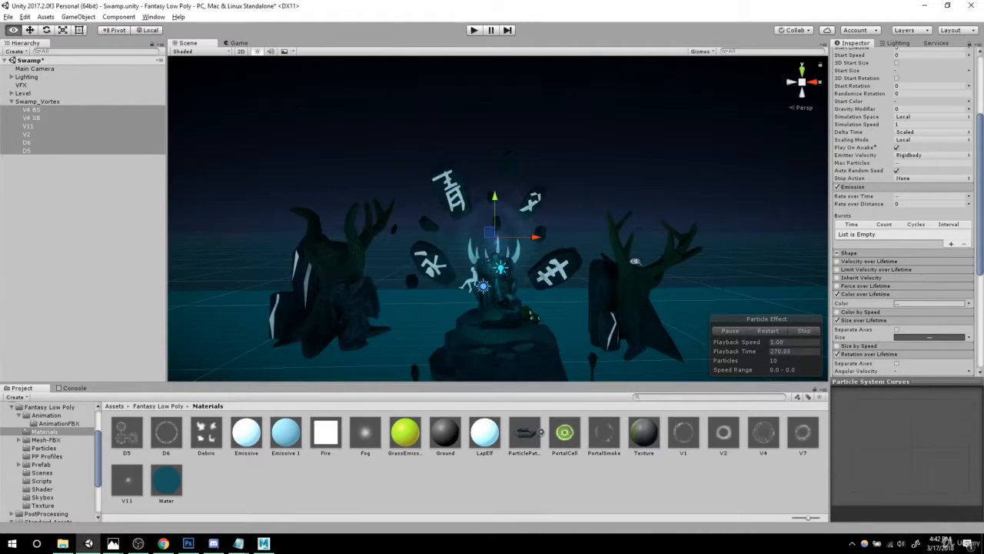
right_click_drag(635, 261, 733, 269, "alt")
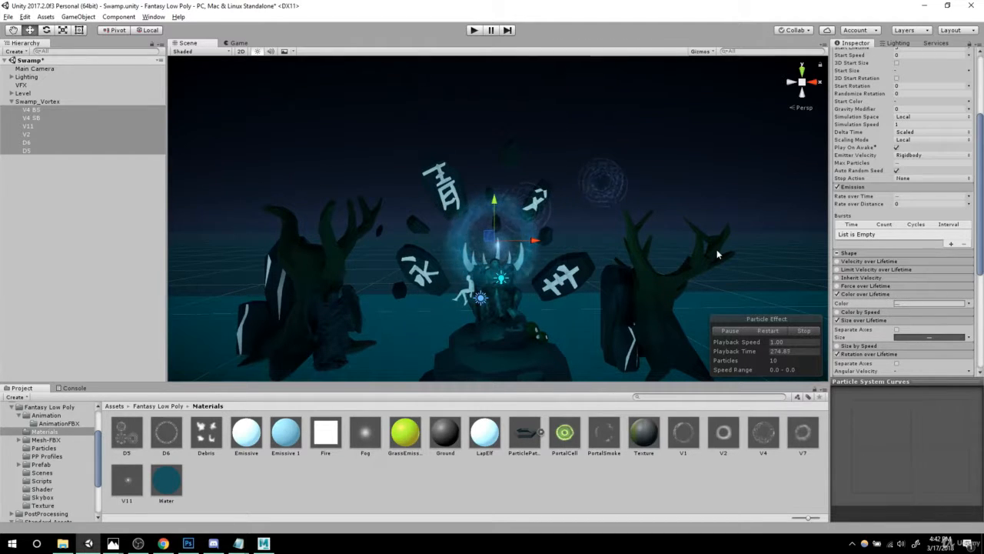
- Set the Start Delay of both V4 BS and V4 SB to 0.1
left_click(31, 110)
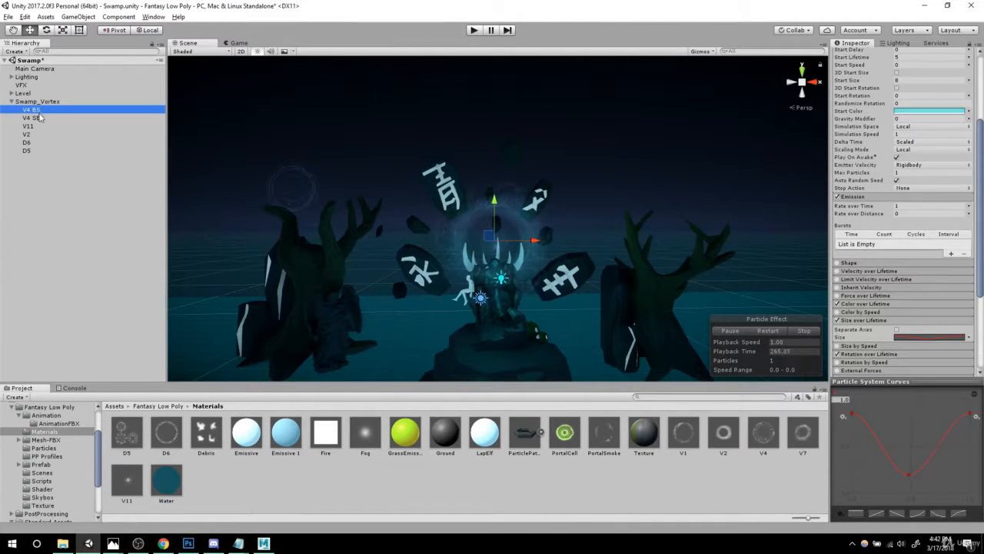
left_click(40, 118)
left_click(35, 110)
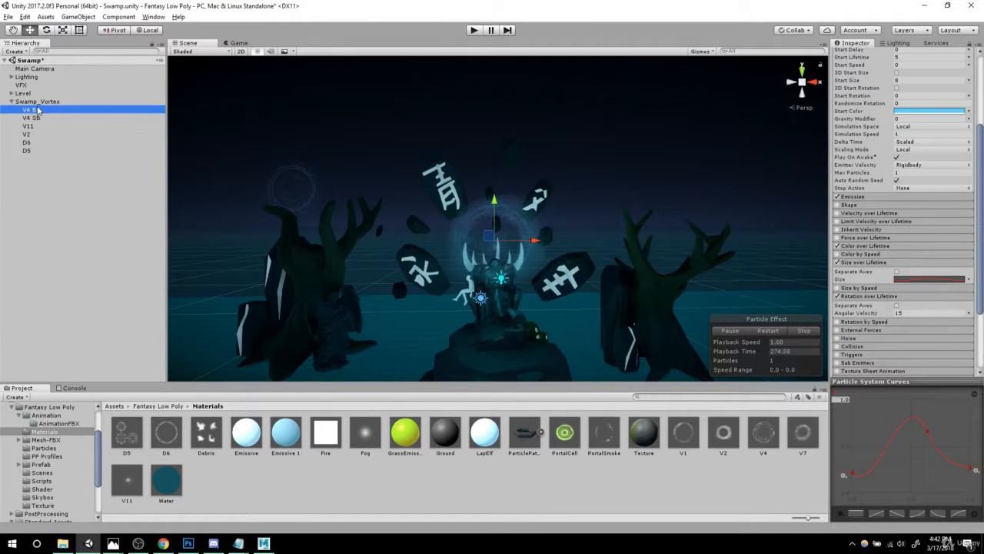
left_click(39, 118, "shift")
scroll(916, 159, "up", 4)
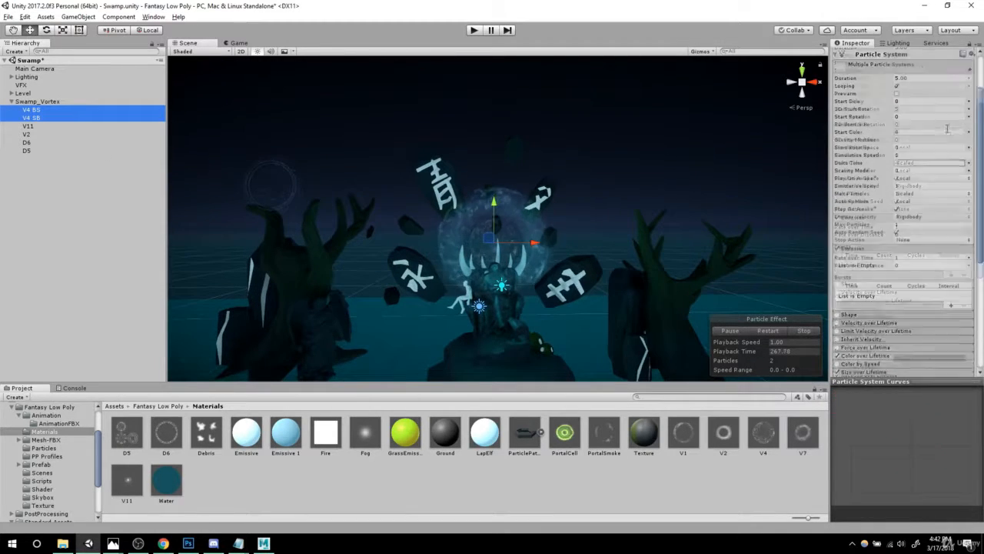
left_click(905, 163)
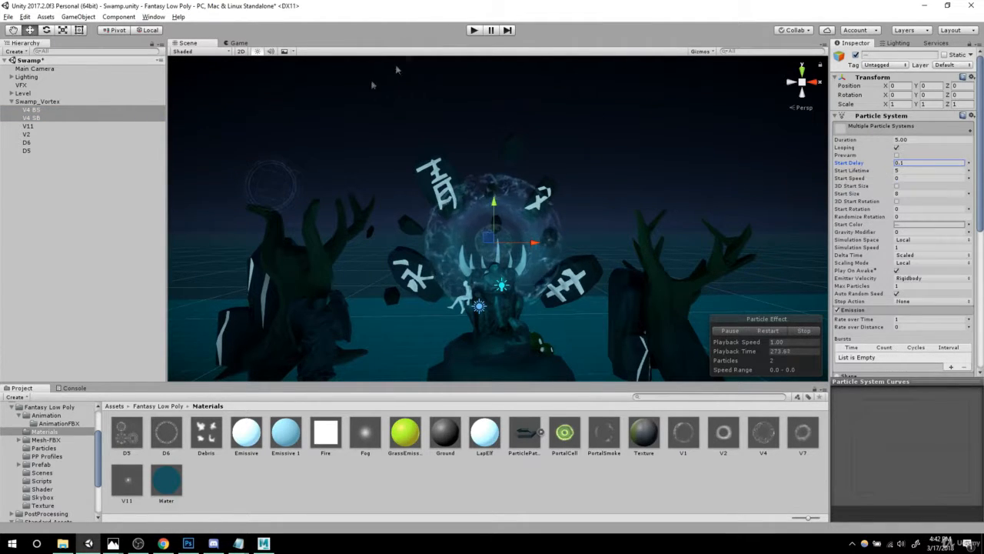
- Set the Start Delay of the V11 particle system to 1
left_click(43, 126)
left_click_drag(617, 213, 653, 236, "alt")
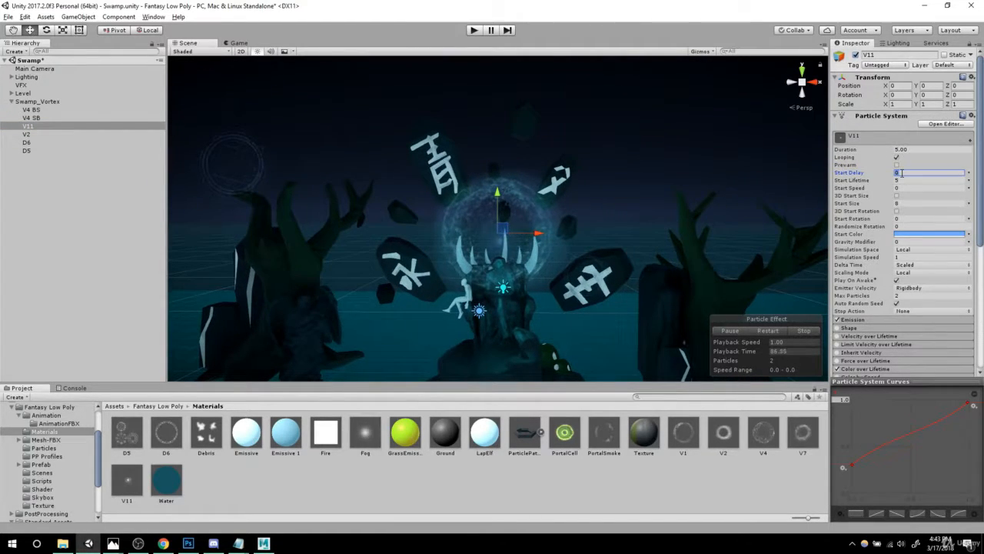
key("Return")
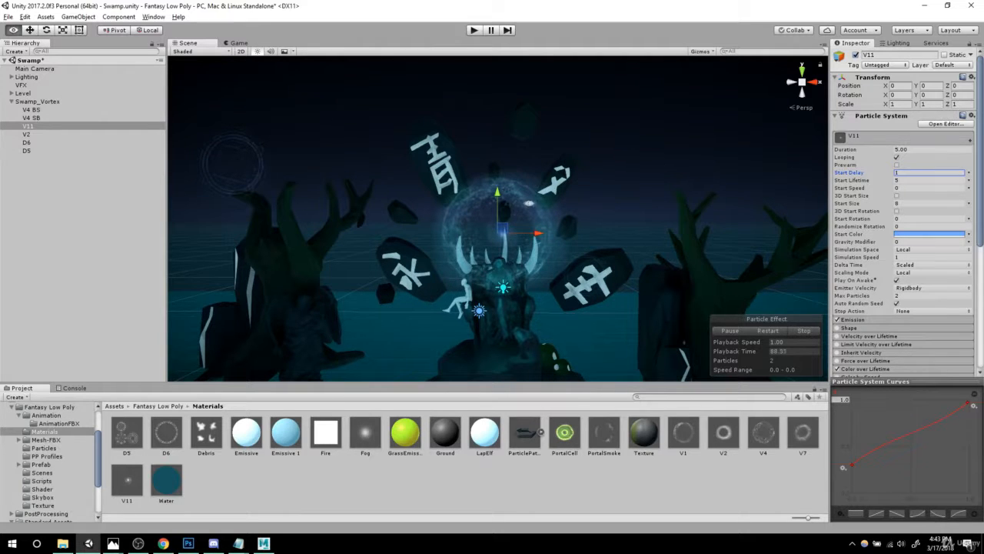
- Set the Start Delay of the V2 particle system to 0.8
left_click(48, 134)
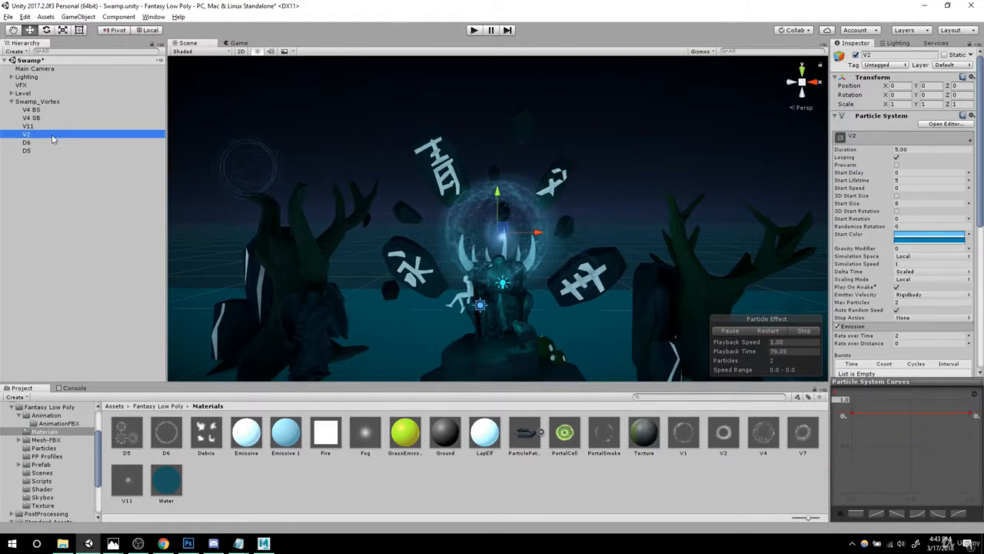
left_click(916, 174)
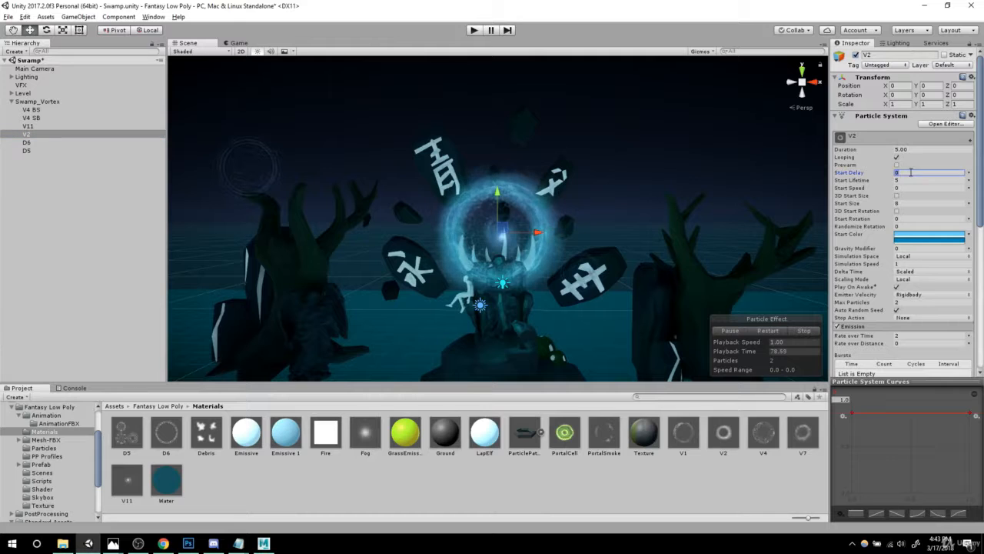
type("0.8")
key("Return")
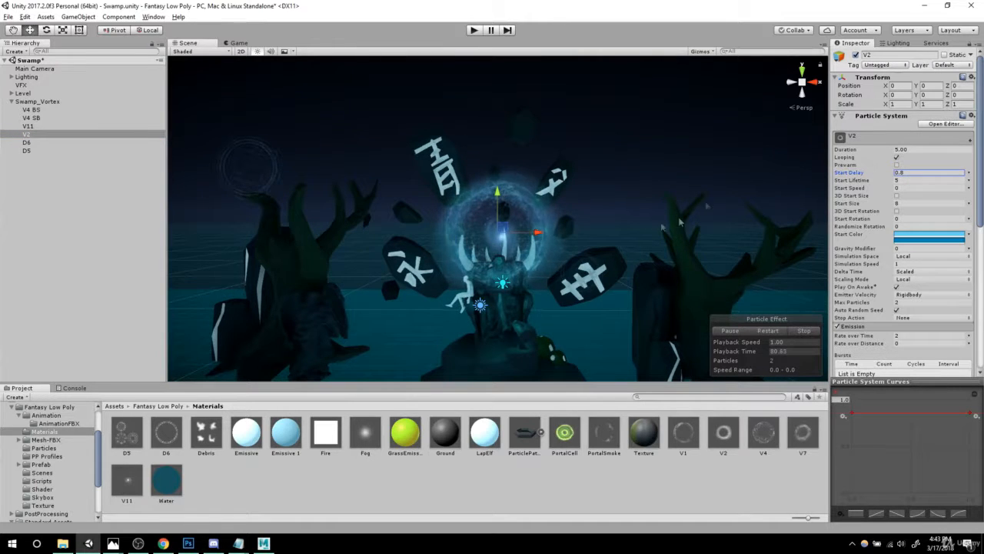
- Set the Start Delay of the D6 particle system to 2
left_click(31, 142)
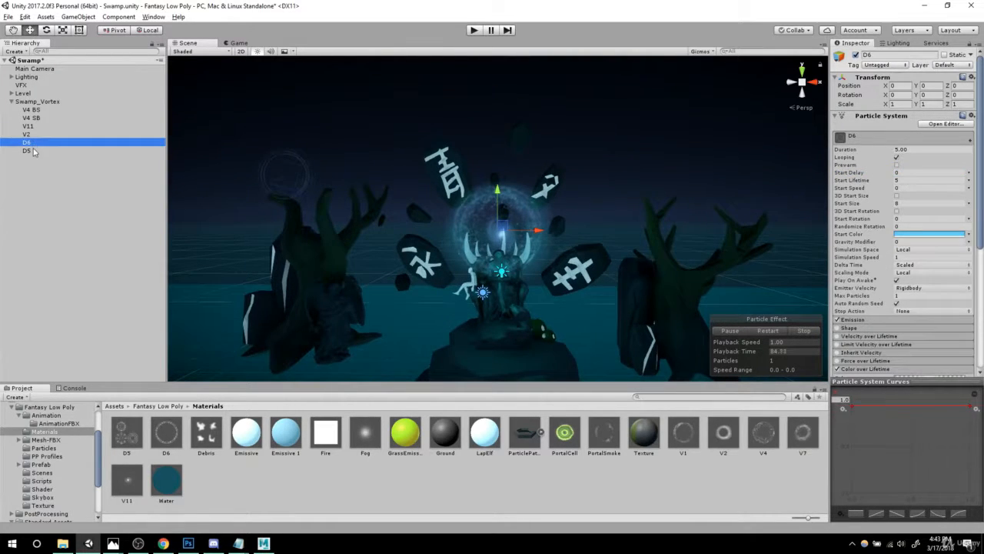
left_click_drag(559, 261, 562, 257, "alt")
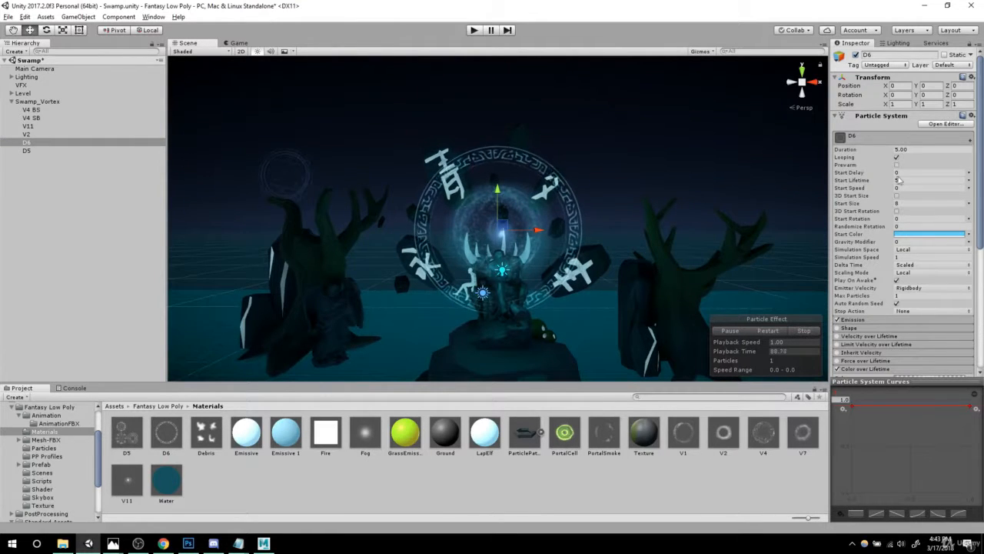
left_click(904, 172)
type("2")
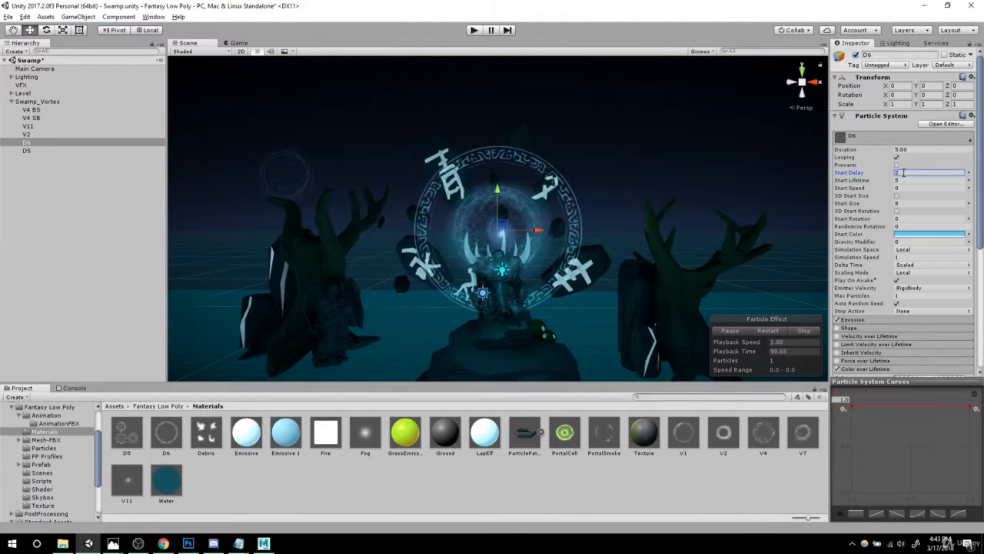
- Set the Start Delay of the D5 particle system to 3
left_click(38, 149)
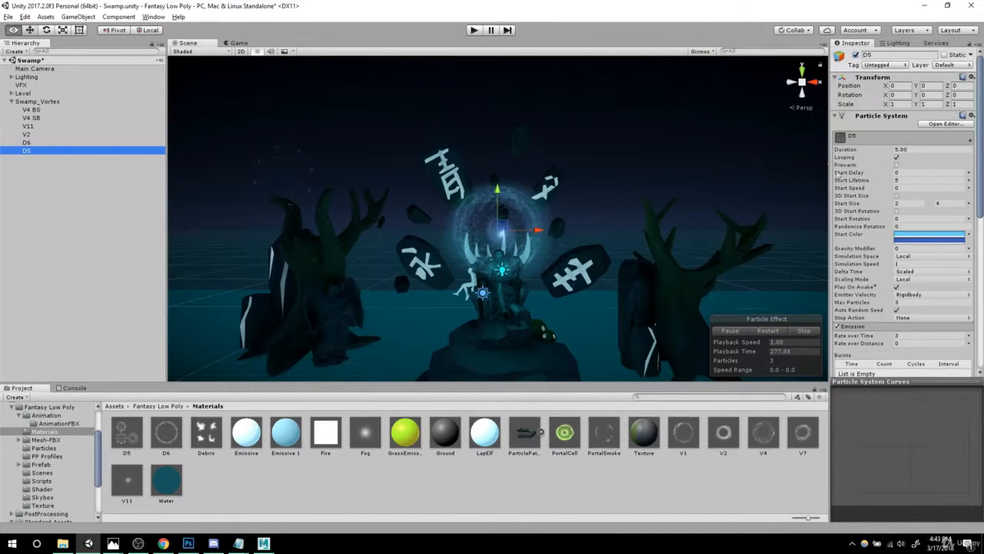
left_click(902, 172)
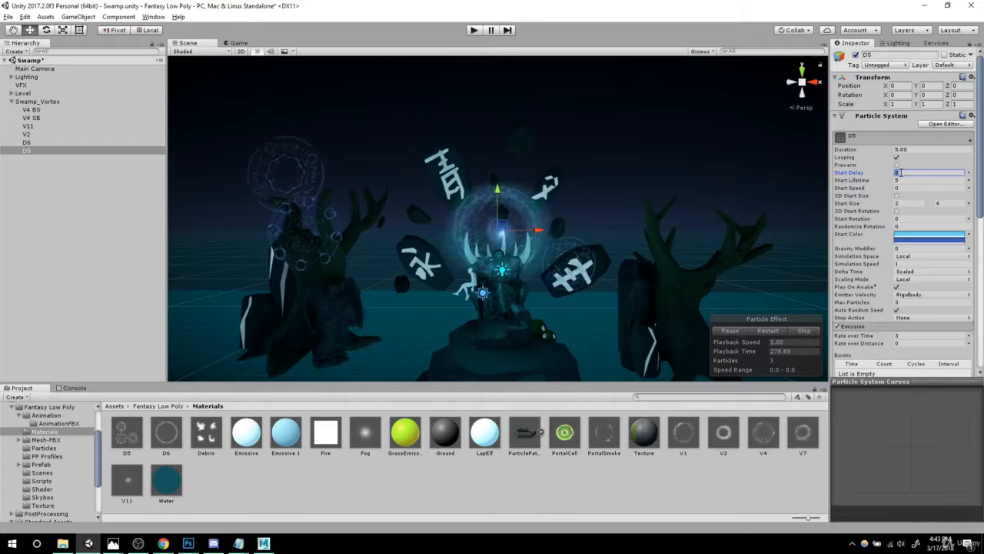
type("3")
scroll(508, 115, "down", 5)
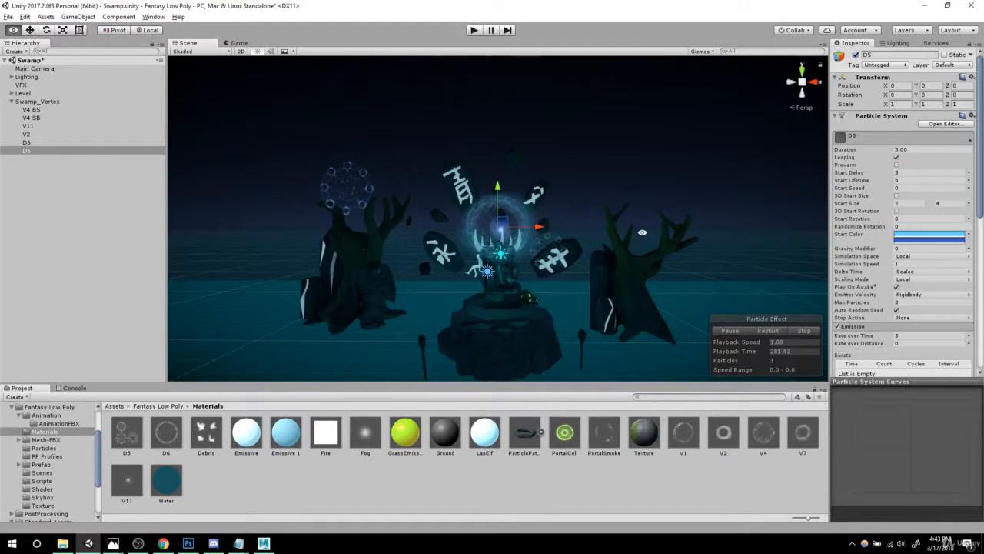
- Play the swamp scene to review the vortex's staggered timing in the game view, and stop playback
left_click(474, 30)
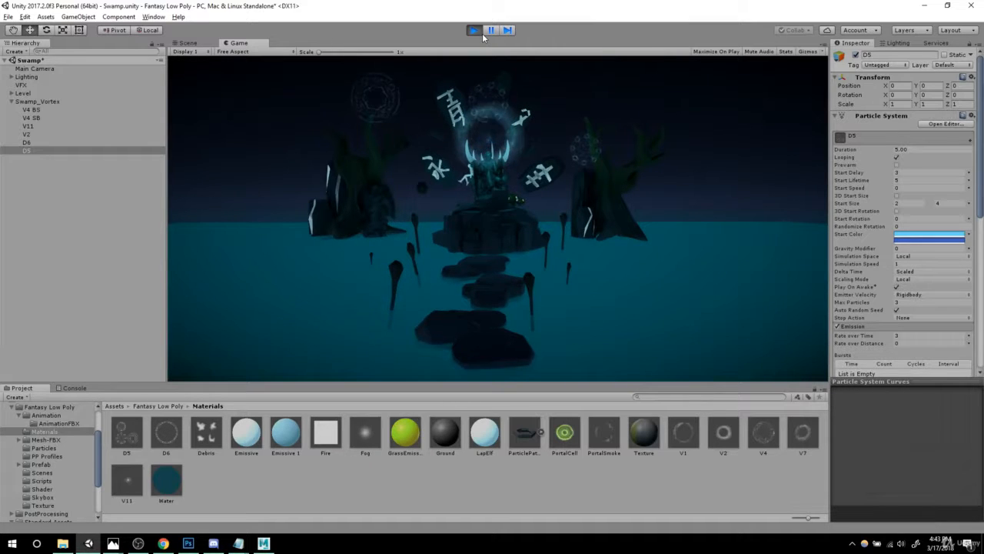
left_click(482, 33)
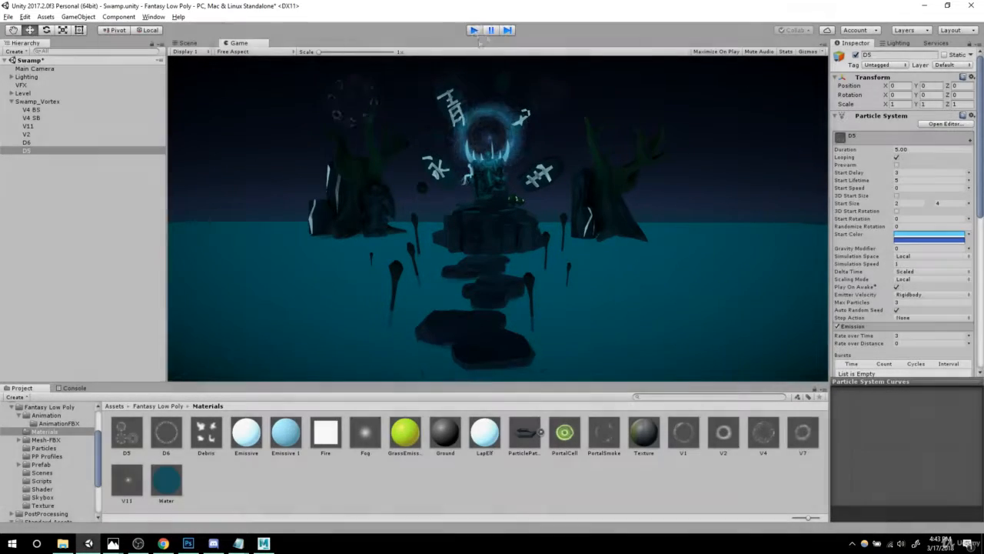
key("w")
mouse_move(571, 260)
right_mouse_down()
mouse_move(555, 241)
mouse_move(567, 268)
right_mouse_up()
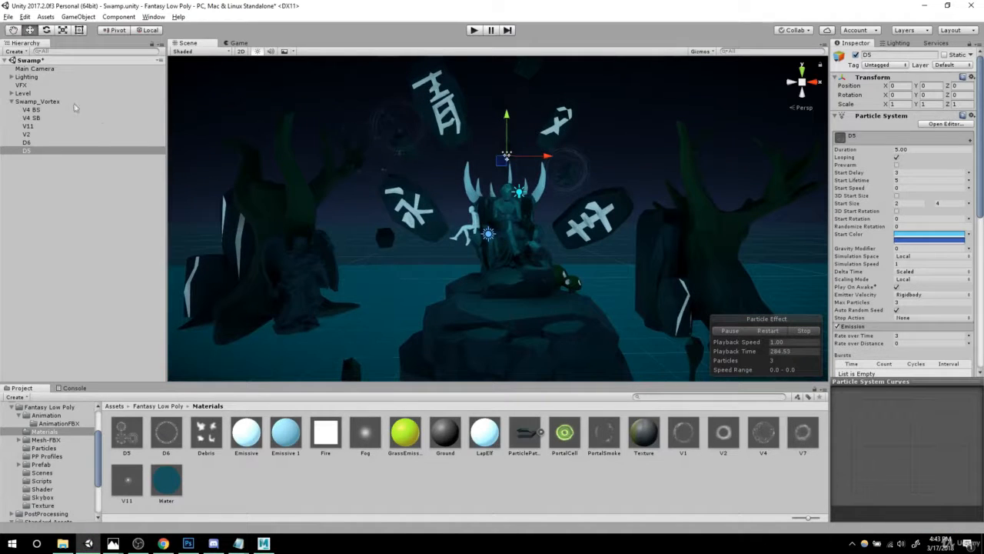
- Compare V4 SB, V11 and V2 individually in the scene and duplicate the V2 particle system
double_click(38, 117)
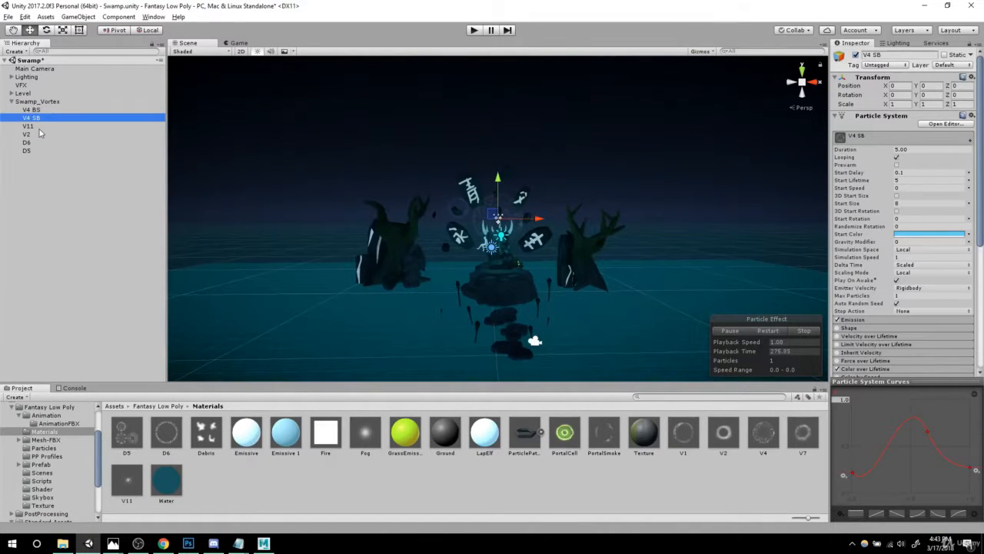
double_click(34, 126)
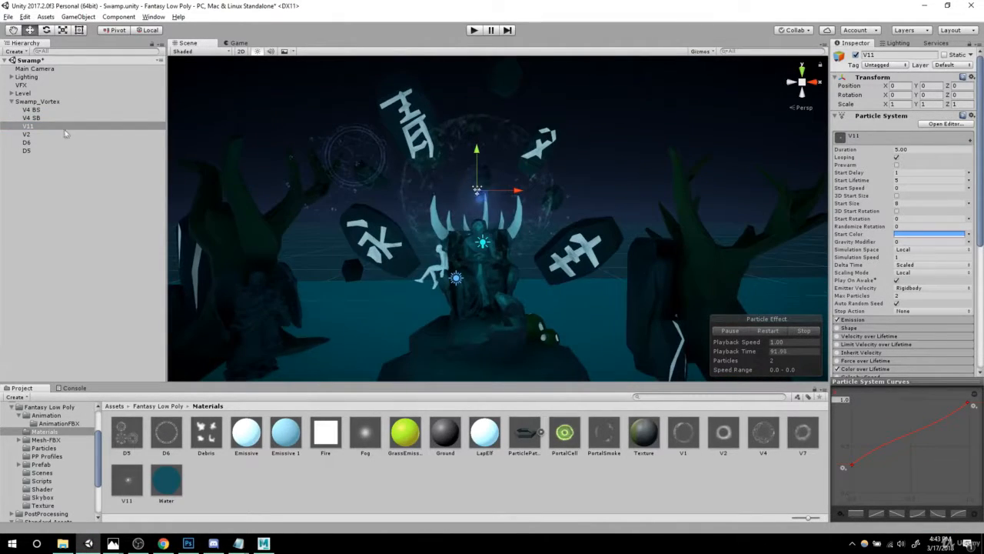
double_click(40, 134)
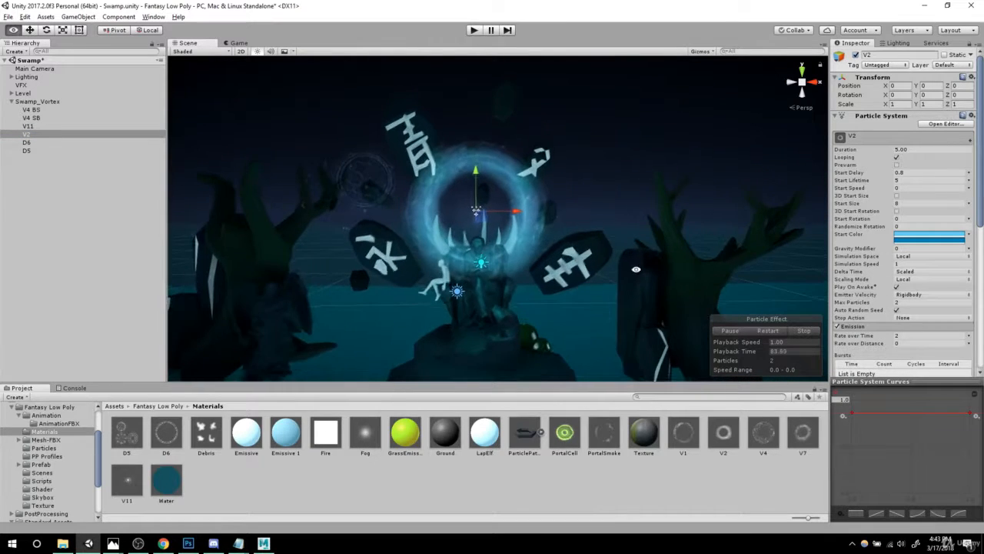
left_click_drag(636, 269, 643, 268, "alt")
scroll(641, 267, "down", 1)
left_click(41, 137)
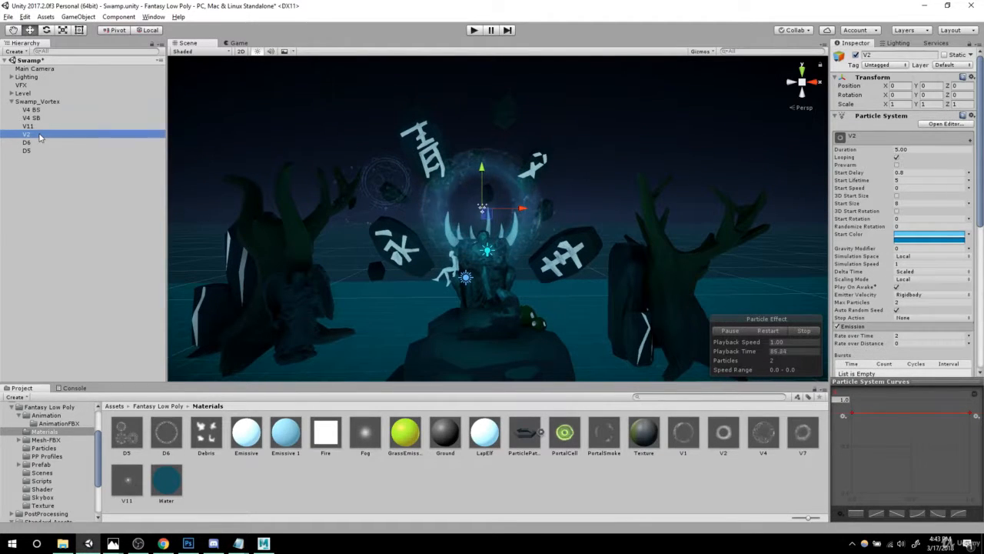
key("ctrl+d")
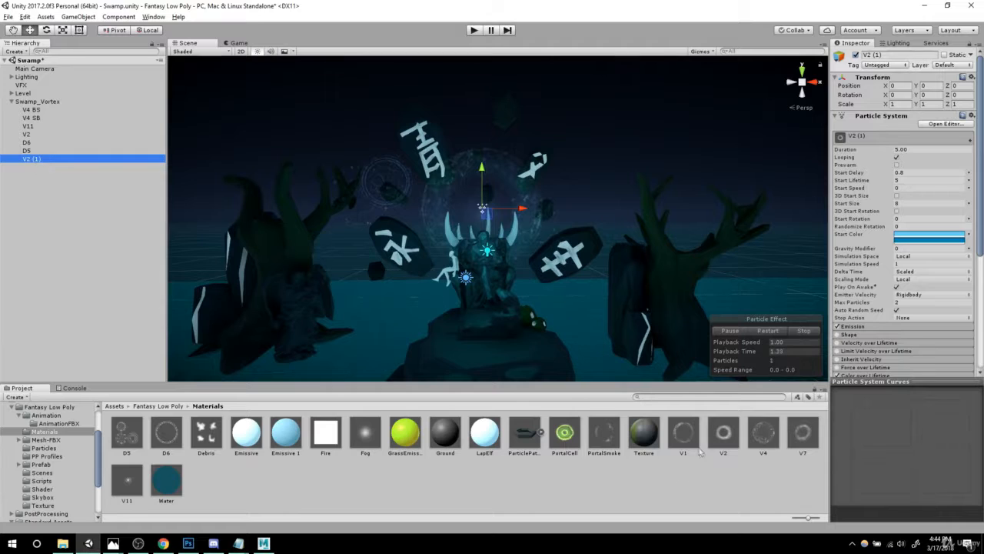
- Duplicate the V2 material and set the copy's Particle Texture to V8 after trying V1, V3 and V7
left_click(723, 438)
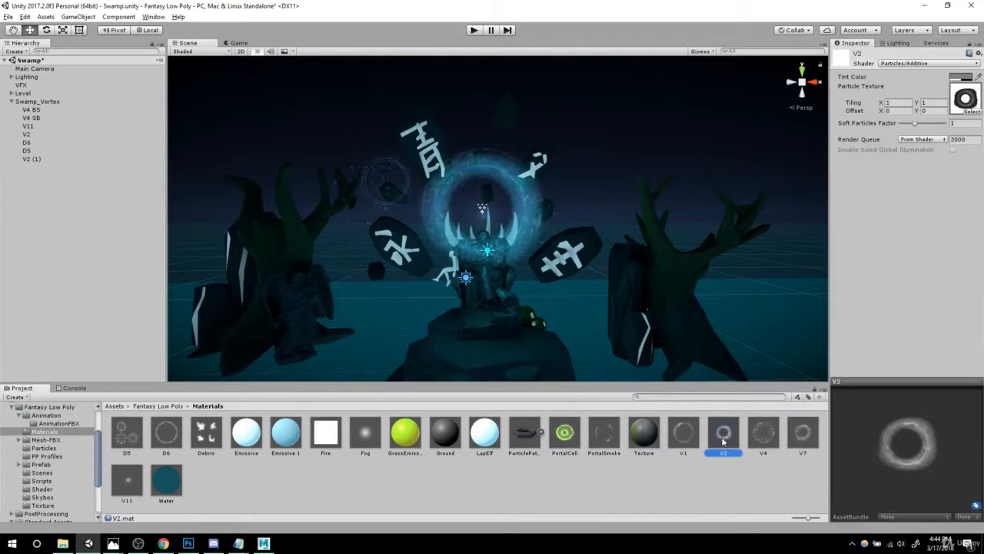
key("ctrl+d")
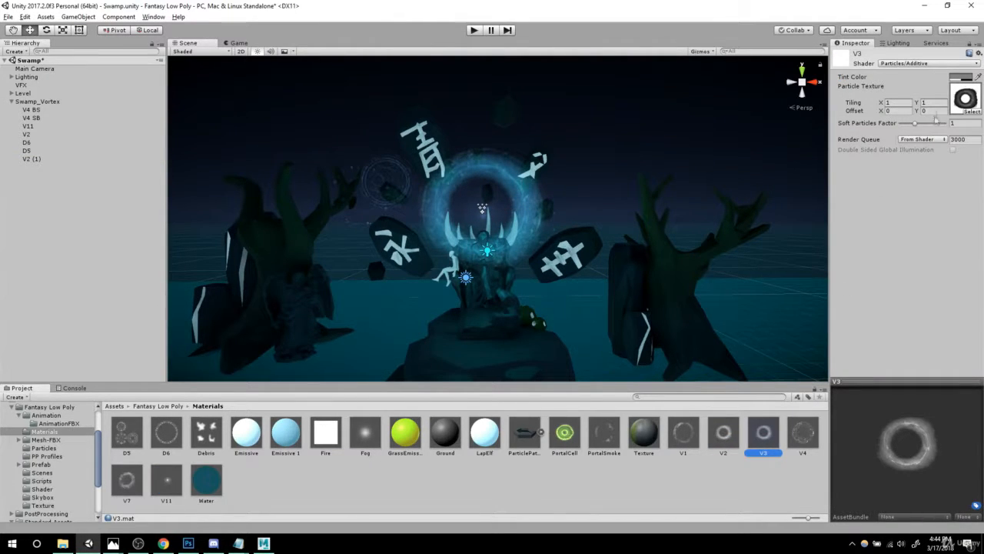
left_click(972, 111)
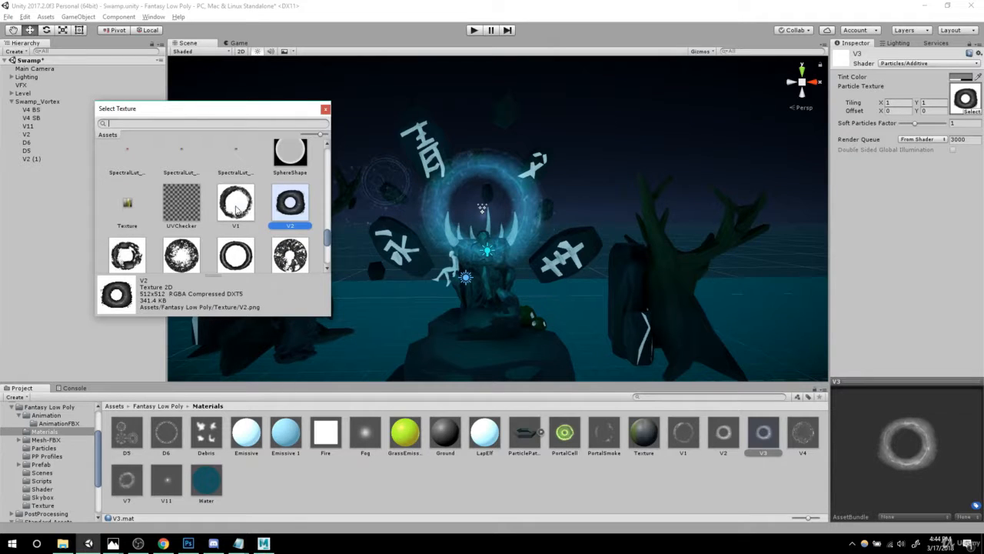
left_click(236, 203)
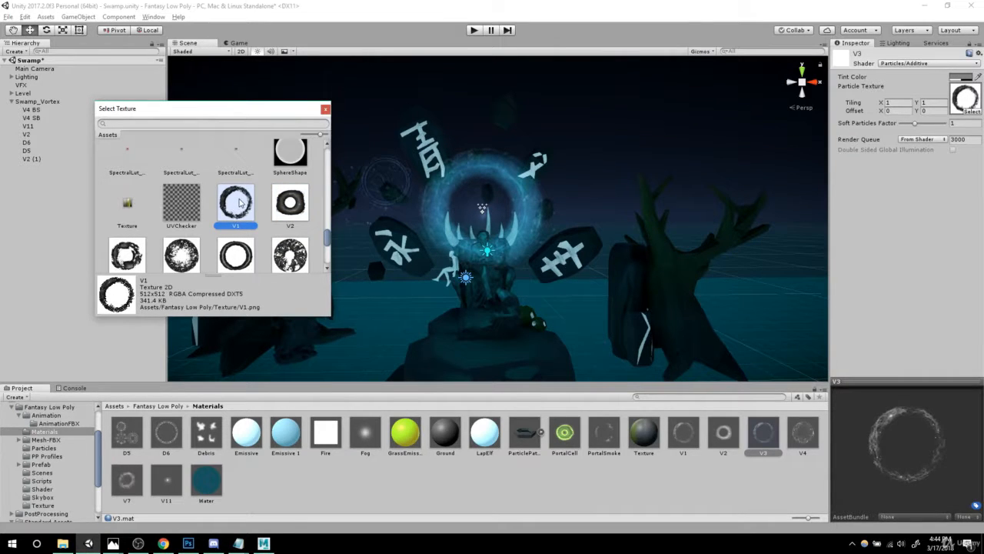
left_click(129, 250)
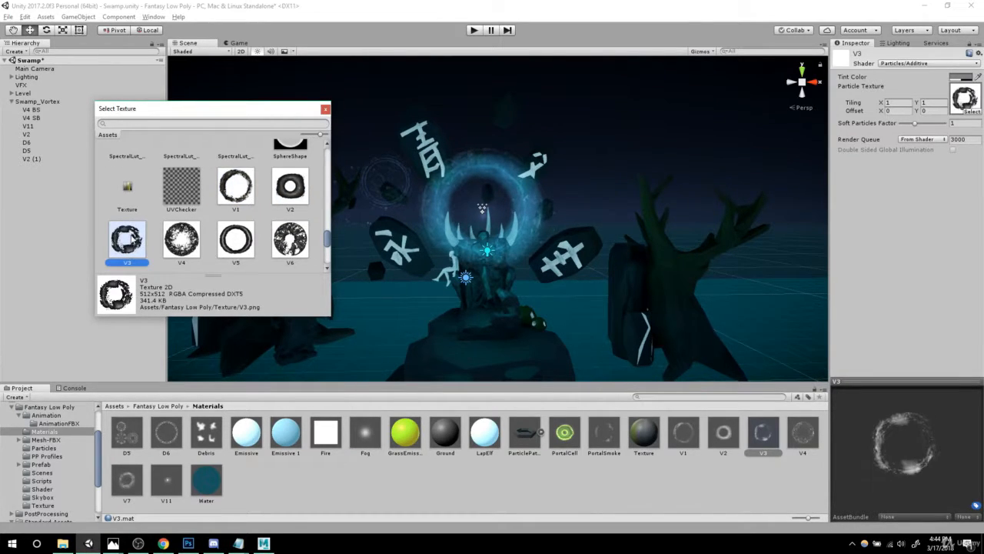
scroll(183, 220, "down", 2)
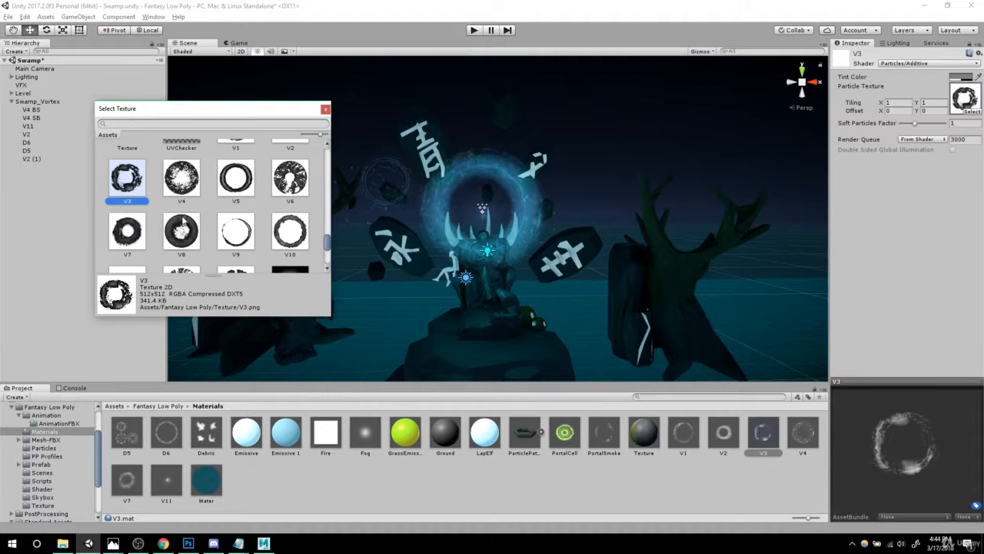
left_click(180, 230)
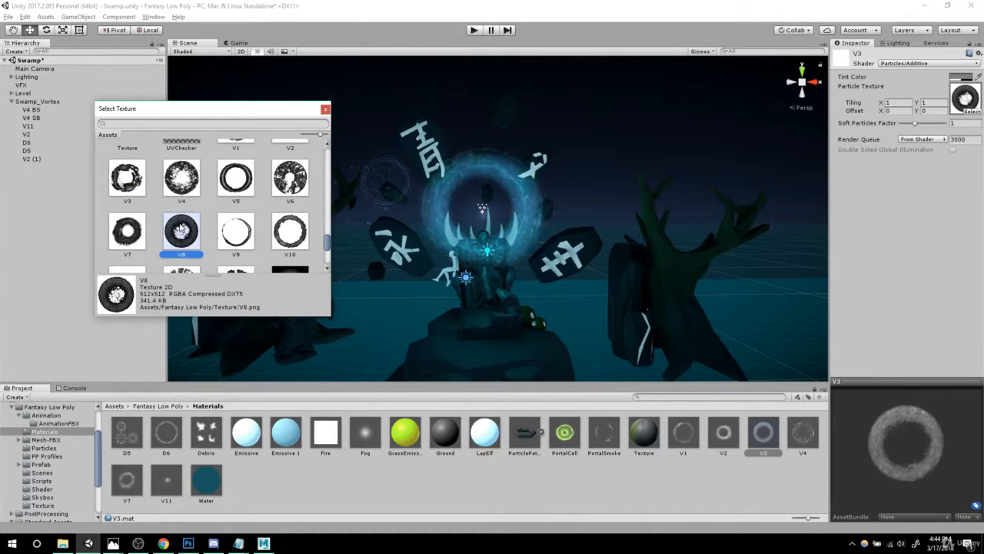
left_click(130, 233)
double_click(179, 230)
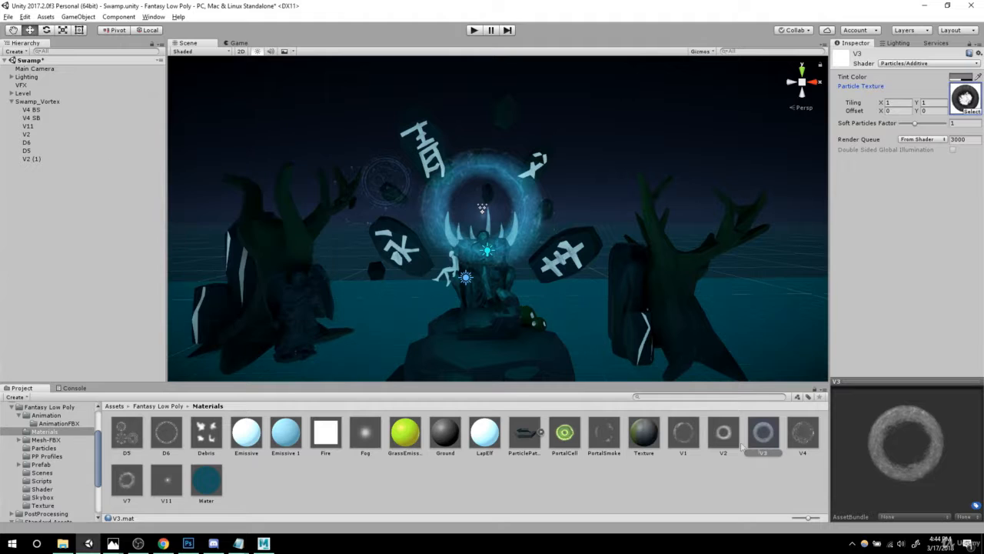
- Apply the V3 material to the V2 (1) particle system and check the ring in the scene
left_click_drag(771, 444, 43, 161)
mouse_move(692, 265)
left_mouse_down("alt")
mouse_move(752, 259)
mouse_move(707, 271)
left_mouse_up("alt")
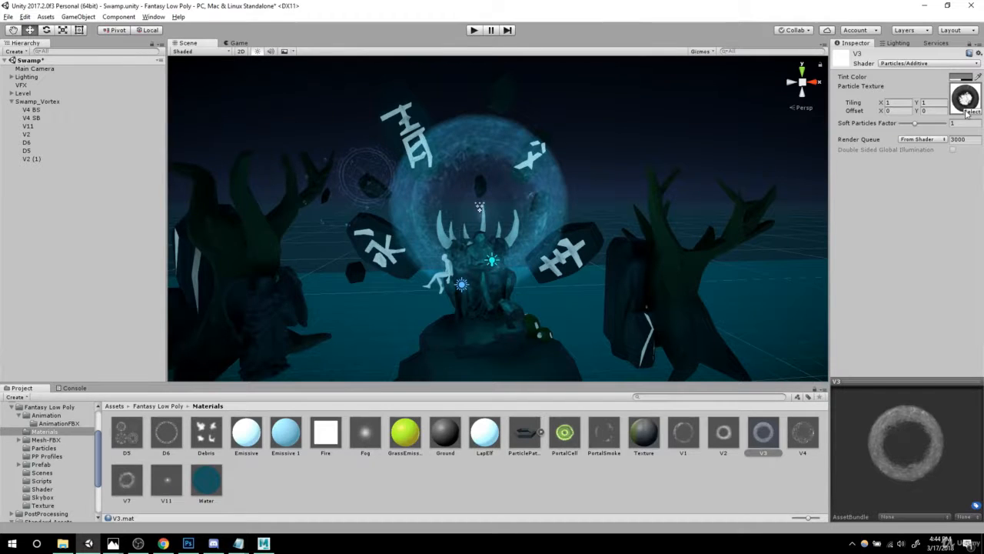
- Try the V9, V10 and V7 textures on the V3 material and return its Particle Texture to V8
left_click(970, 112)
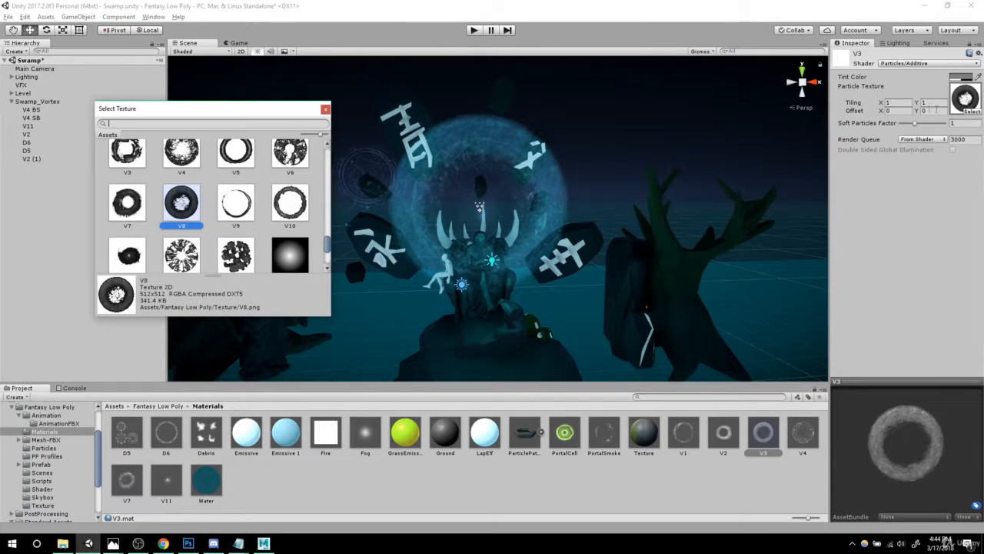
left_click(235, 204)
left_click(289, 204)
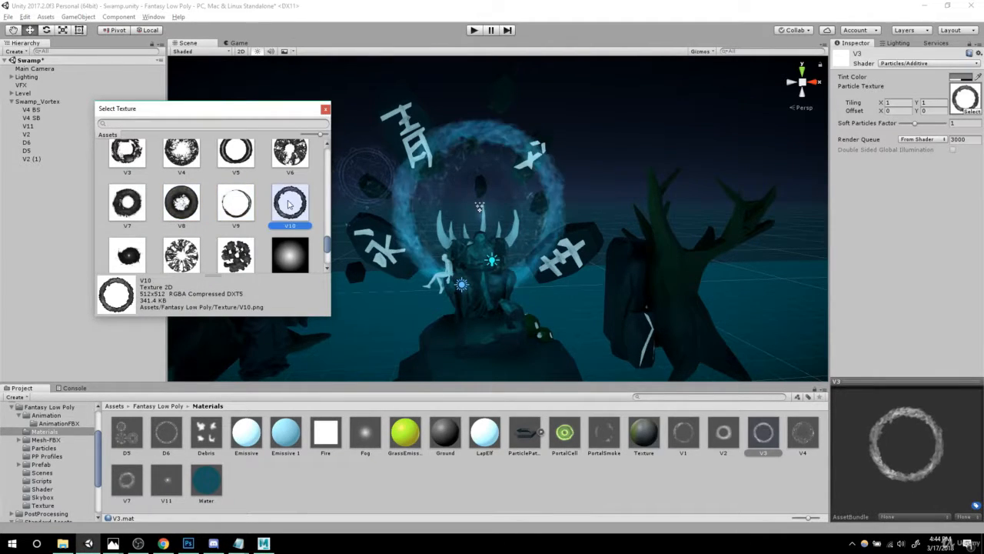
left_click(127, 204)
left_click(171, 205)
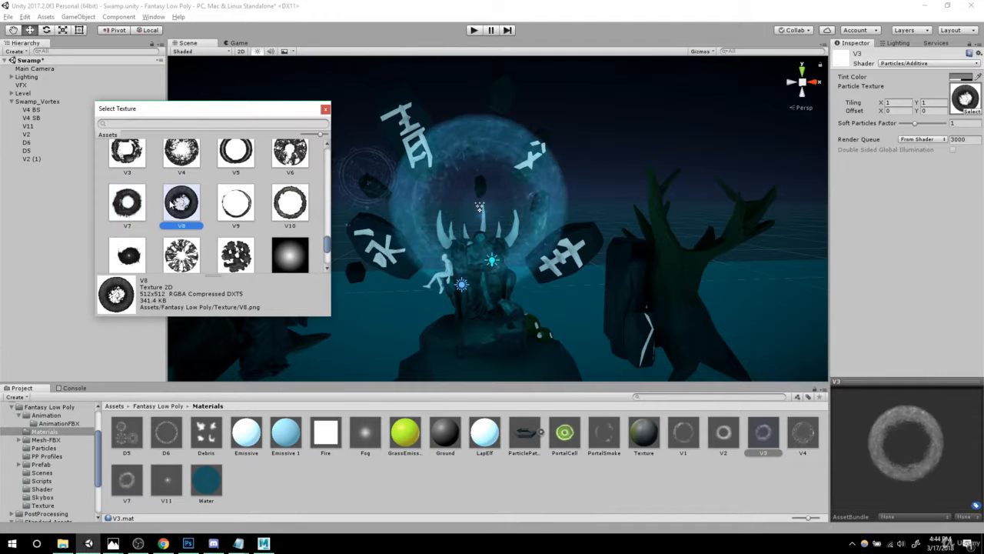
- Try the V12, V13, V11 and V7 textures on the V3 material and set its Particle Texture to V3
left_click(176, 254)
left_click(238, 240)
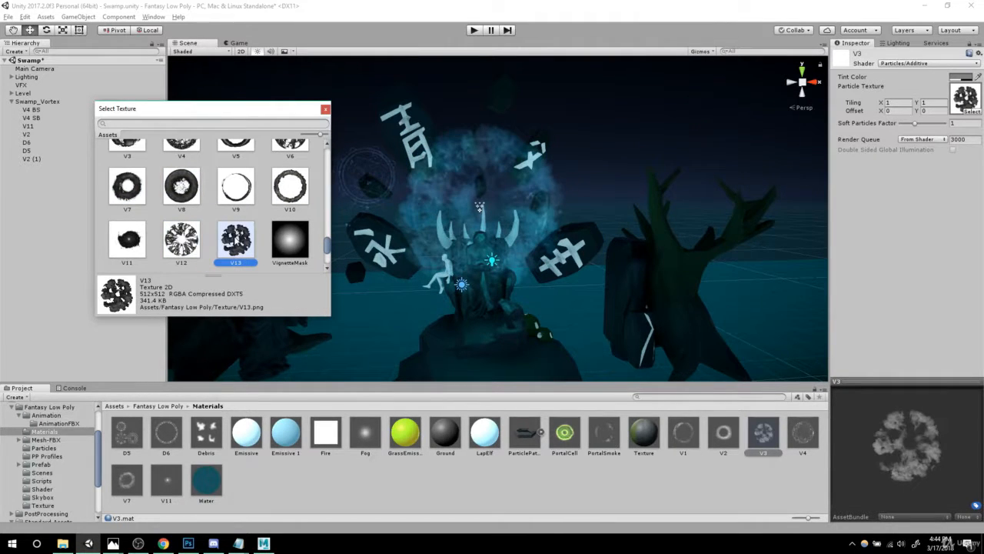
left_click(132, 234)
left_click(138, 184)
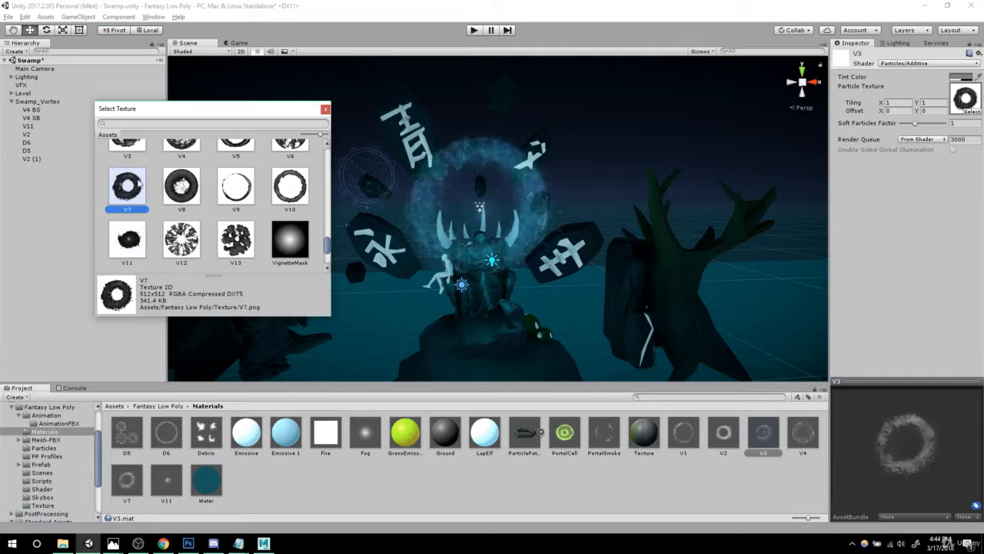
left_click(127, 148)
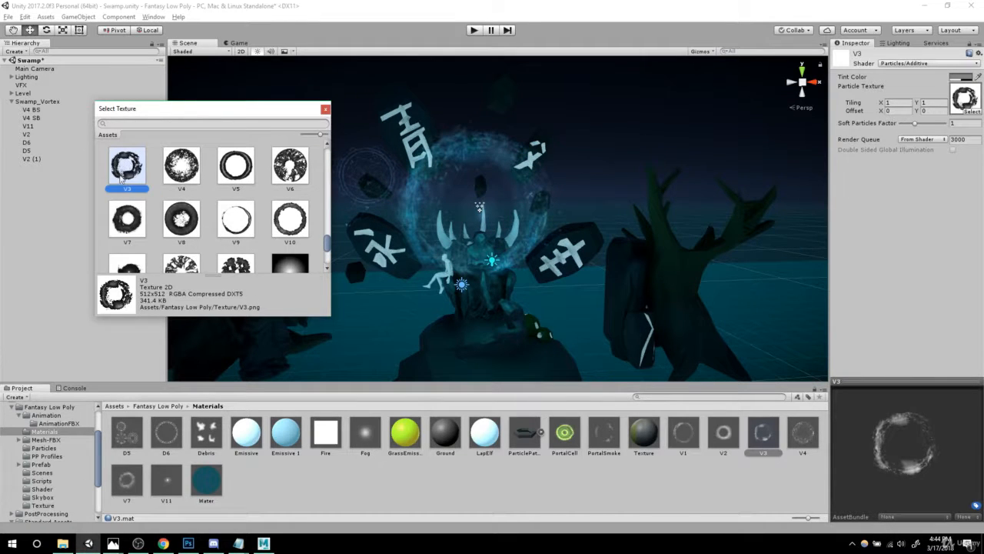
double_click(125, 168)
- Rename the V2 (1) particle system under Swamp_Vortex to V3
left_click(34, 159)
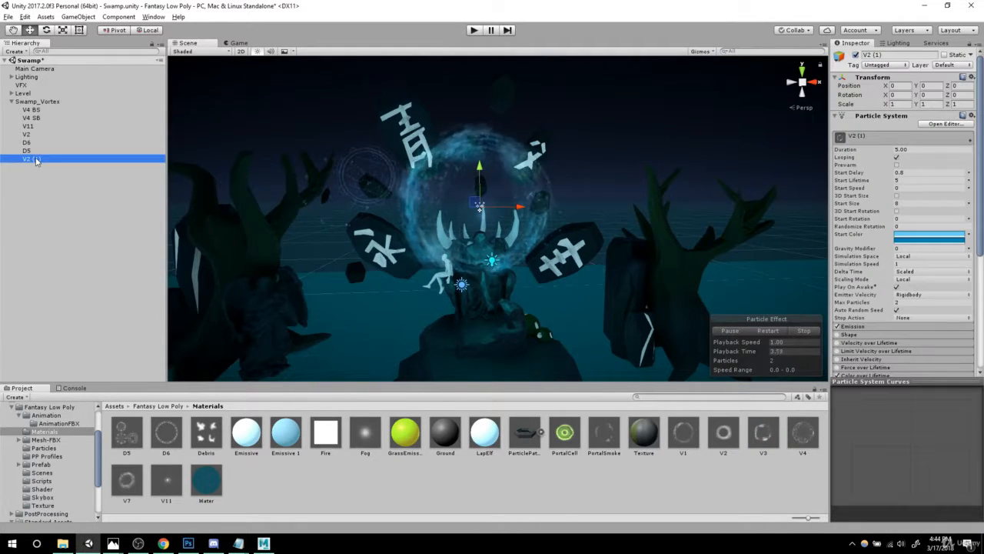
double_click(34, 159)
key("Return")
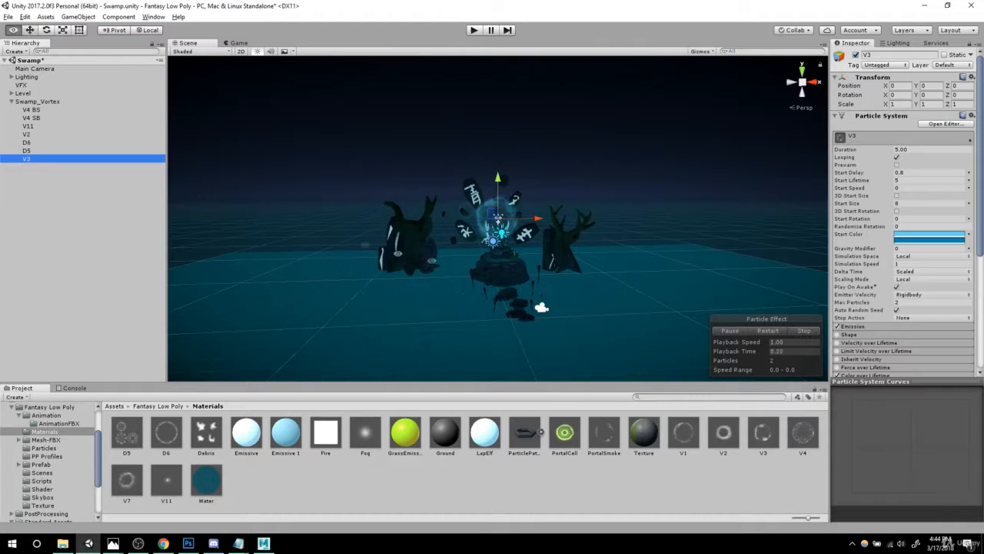
- Set the first Angular Velocity value to 10 in the V3 system's Rotation over Lifetime module
right_click_drag(369, 207, 538, 219, "alt")
key("alt+Tab")
left_click_drag(575, 273, 740, 264, "alt")
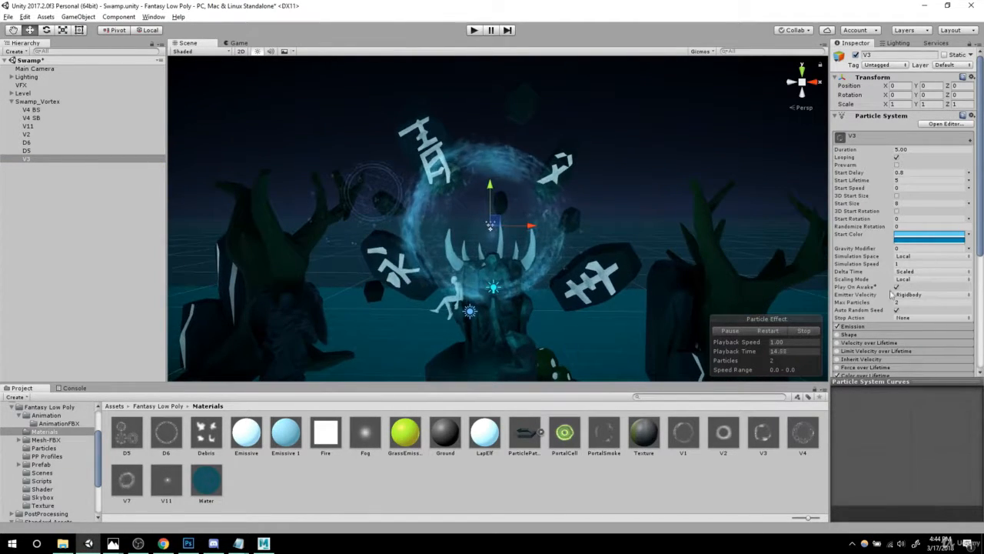
scroll(891, 293, "down", 2)
scroll(881, 329, "down", 1)
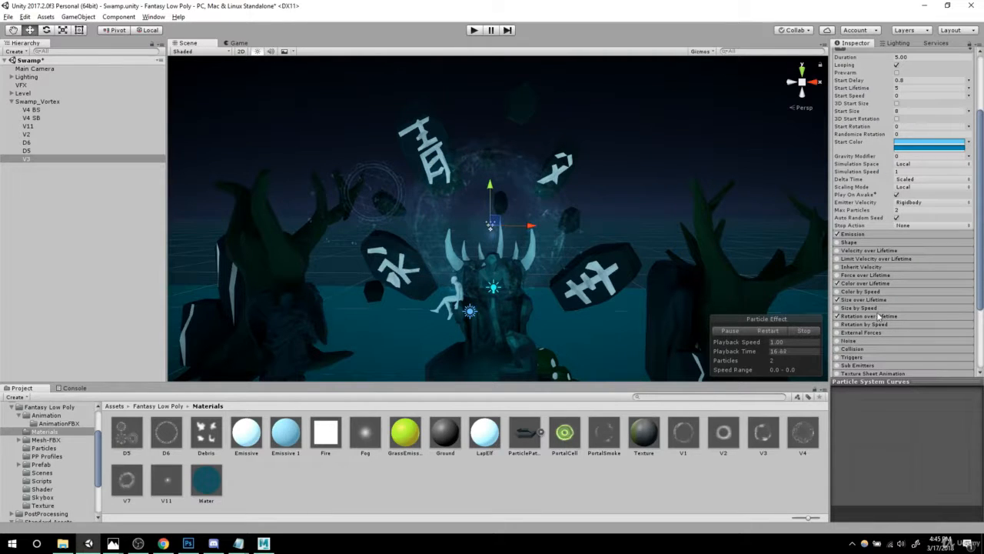
left_click(880, 316)
scroll(913, 281, "down", 2)
type("10")
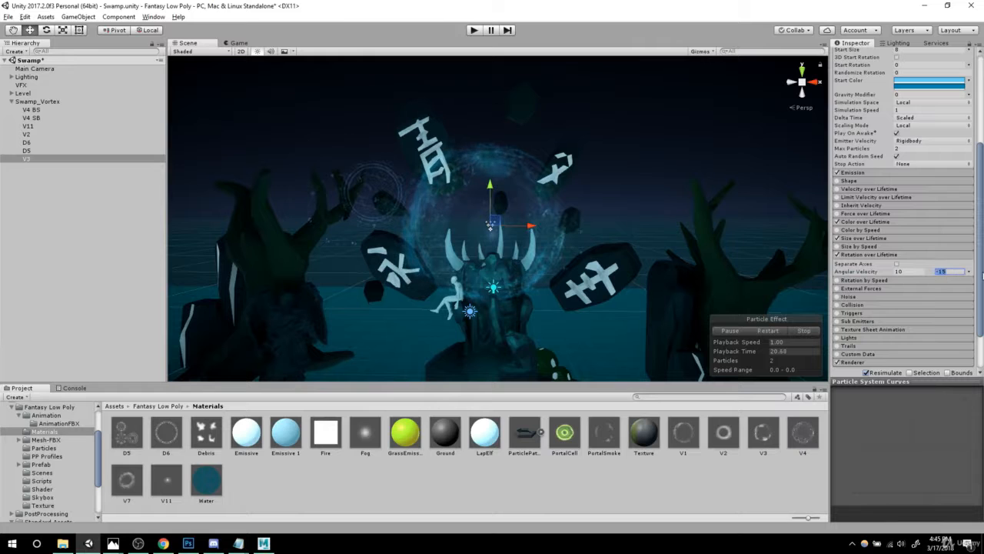
- Set the V3 particle system's Start Size to 10
left_click_drag(604, 225, 641, 256, "alt")
scroll(905, 223, "up", 3)
scroll(905, 222, "up", 3)
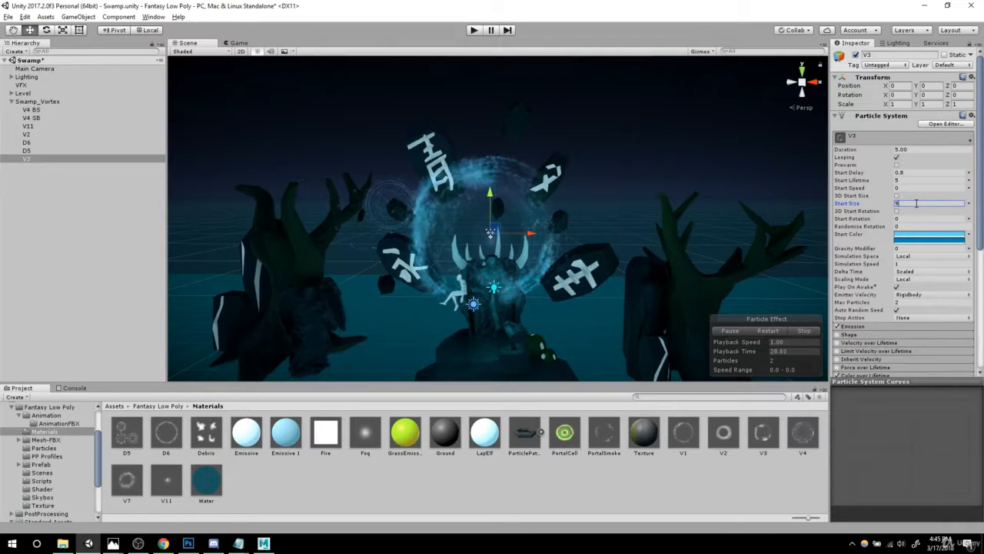
type("10")
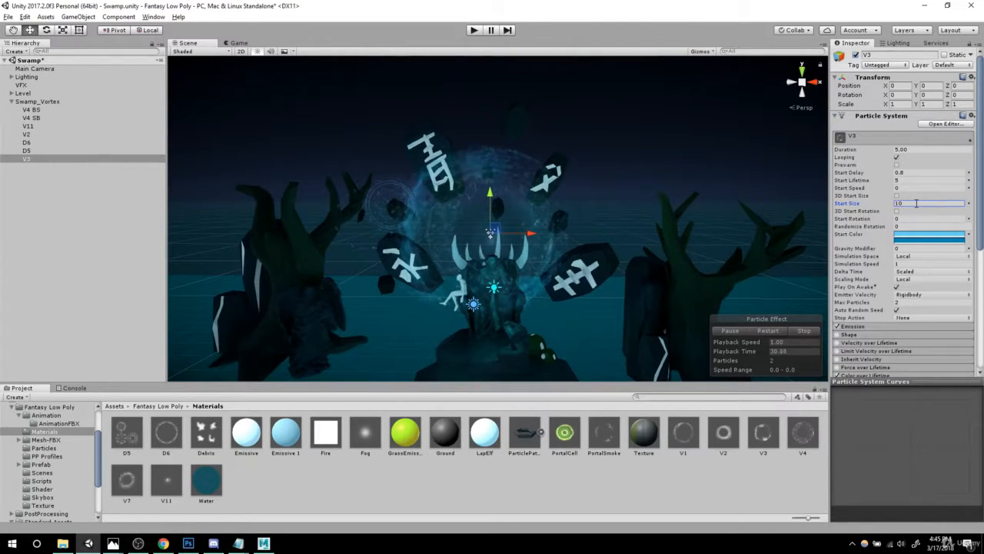
- Run the scene and change V3's first Start Color to a teal sampled from the water and adjusted
left_click(475, 30)
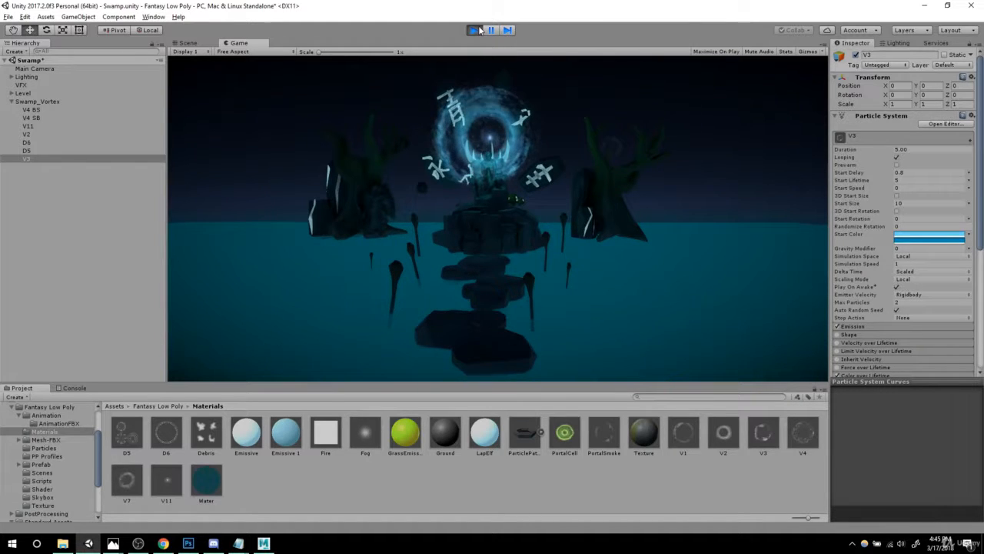
left_click(910, 236)
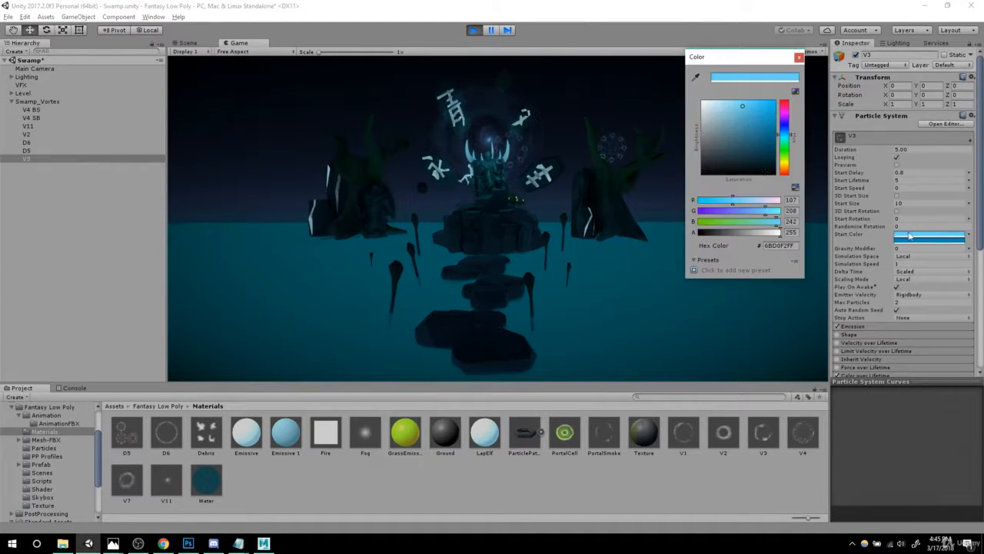
left_click(696, 77)
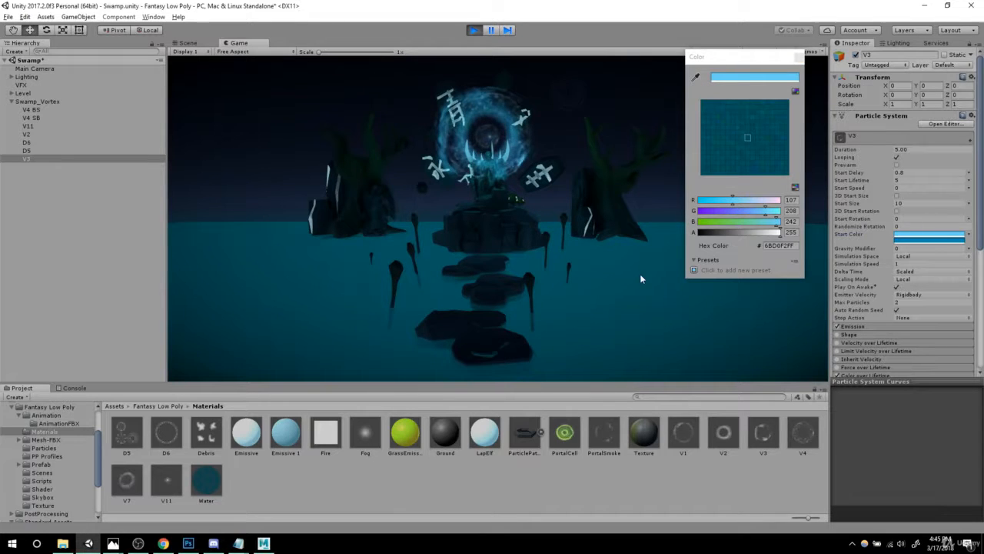
left_click(640, 274)
left_click_drag(763, 131, 761, 126)
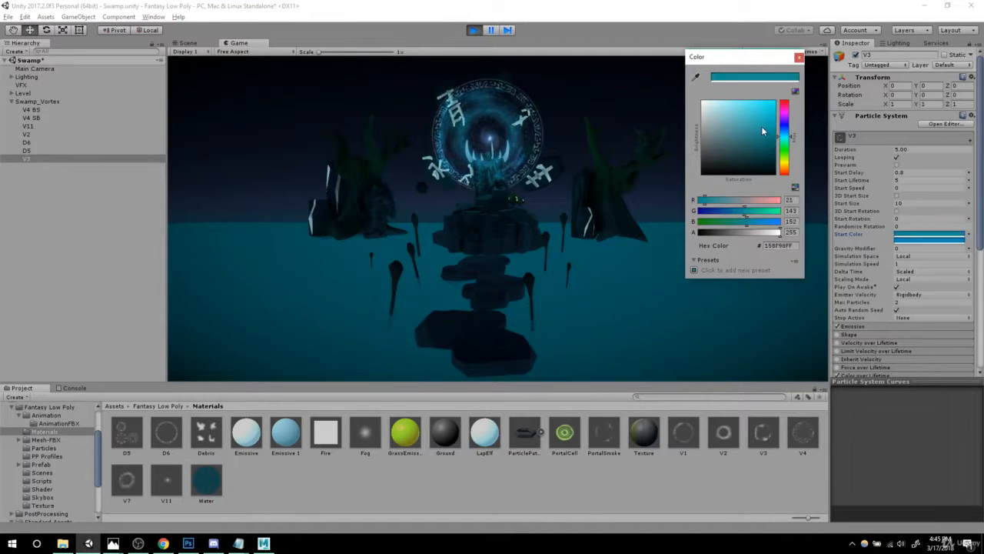
left_click(800, 59)
- Change V3's second Start Color to a pale grey-blue, sampling from the game view and adjusting the brightness
left_click(896, 237)
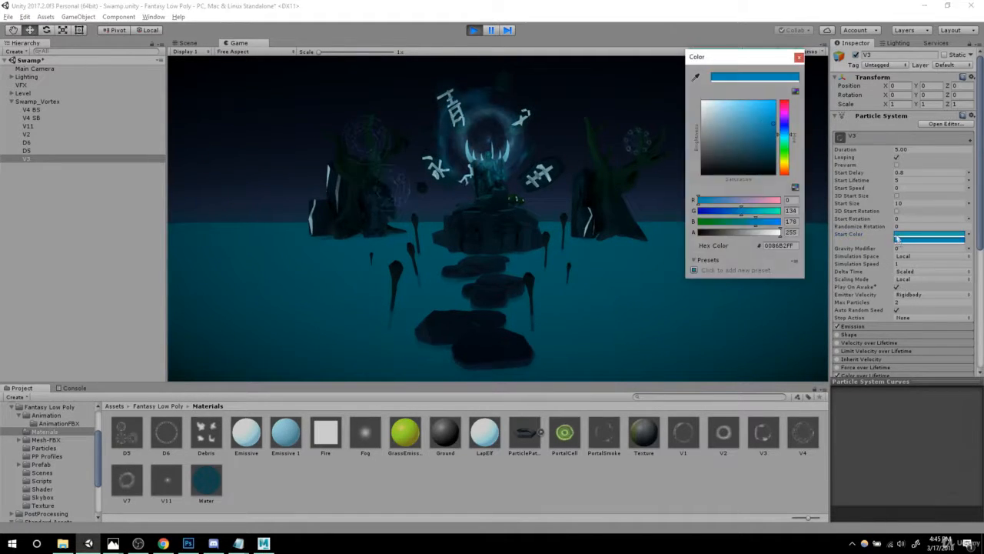
left_click(698, 77)
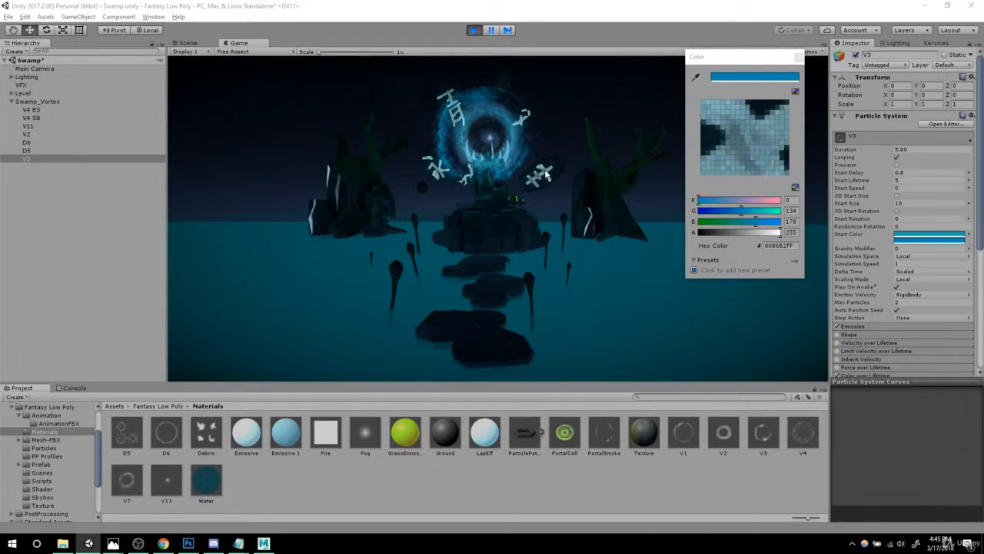
left_click(821, 48)
left_click(799, 59)
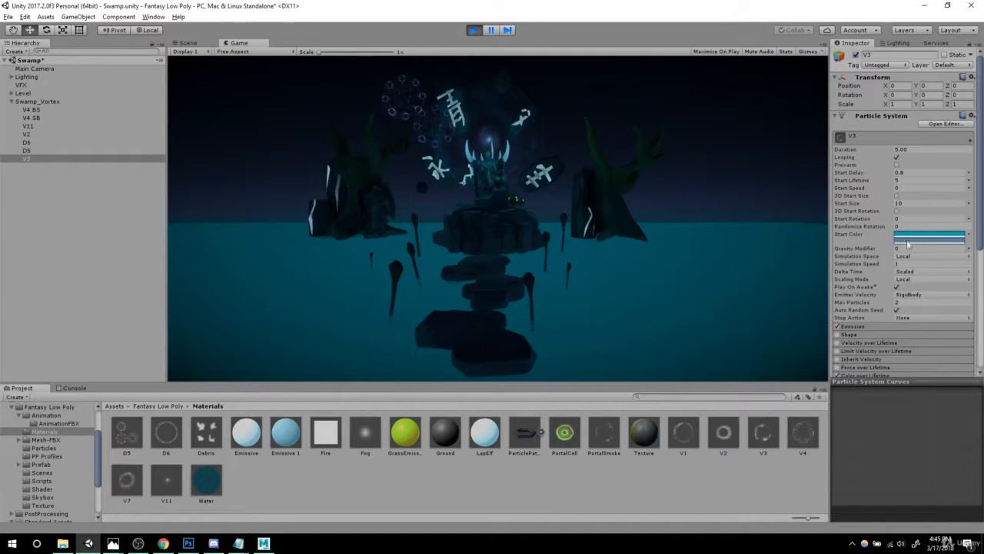
left_click(910, 240)
left_click_drag(726, 134, 725, 122)
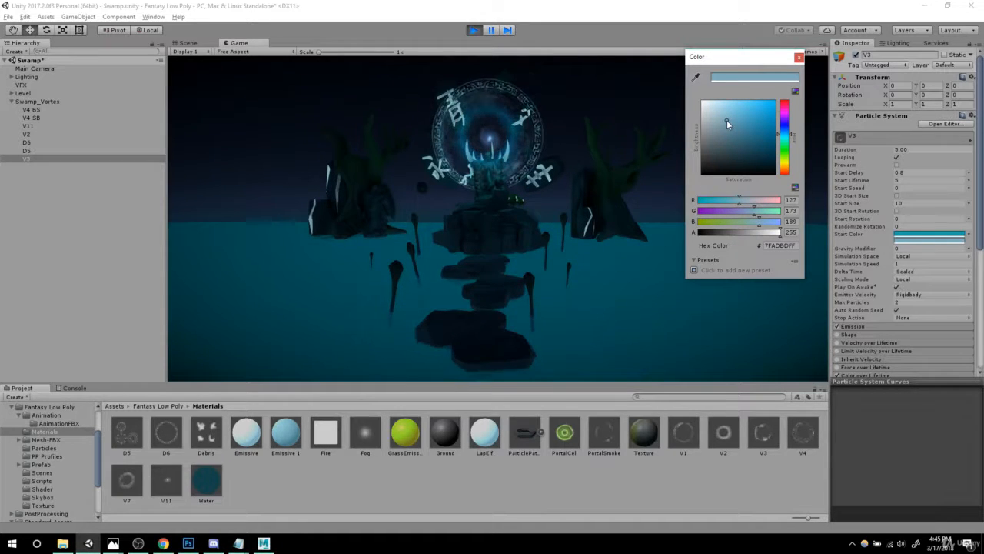
left_click(800, 59)
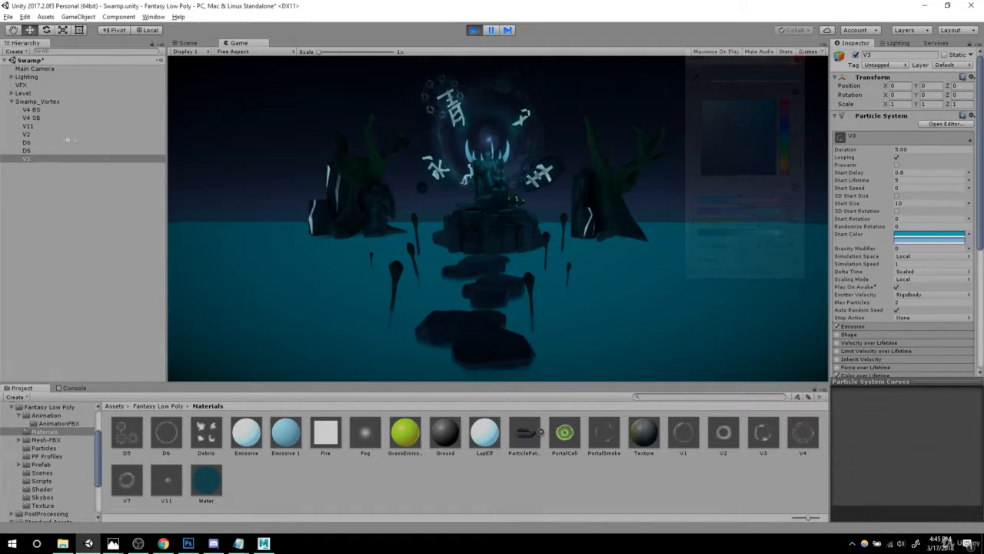
- Identify the rune ring's system, set D6's Start Size to 10 and watch the whole Swamp_Vortex effect in the running game
left_click(29, 126)
left_click(35, 118)
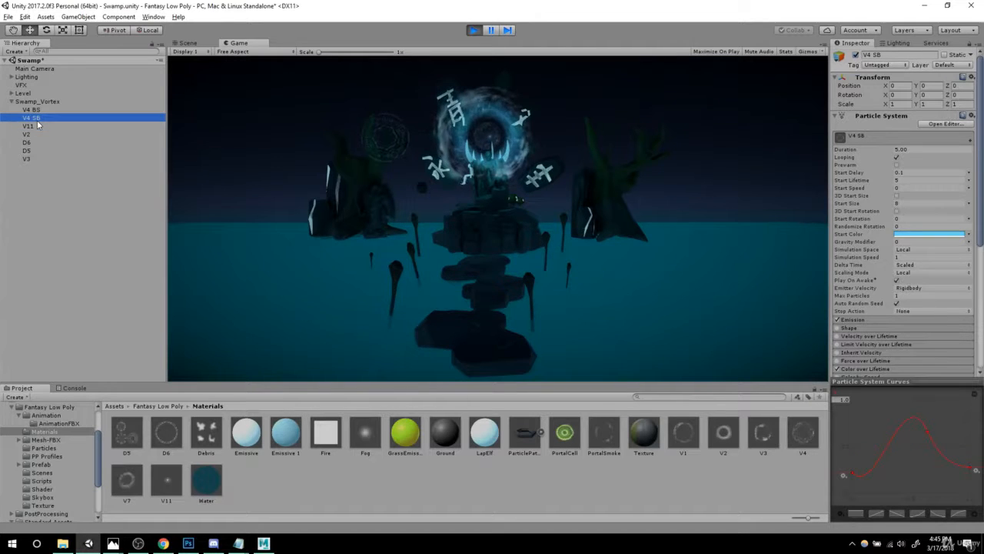
left_click(165, 433)
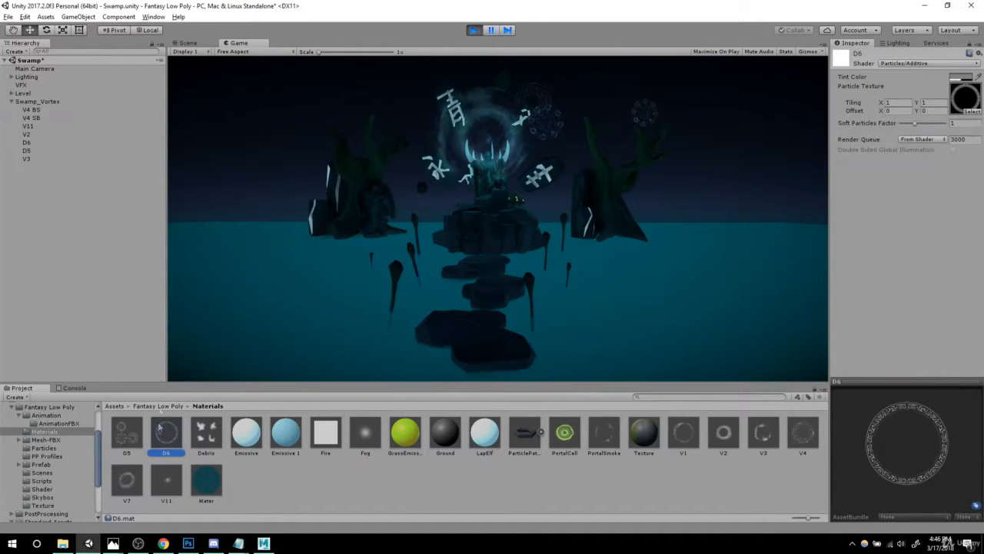
left_click(26, 142)
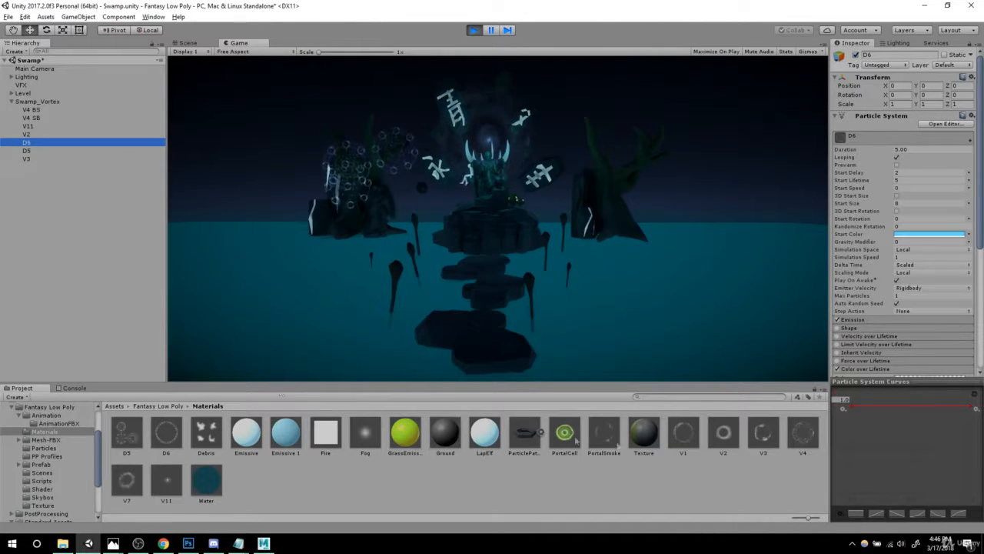
left_click(907, 203)
type("10")
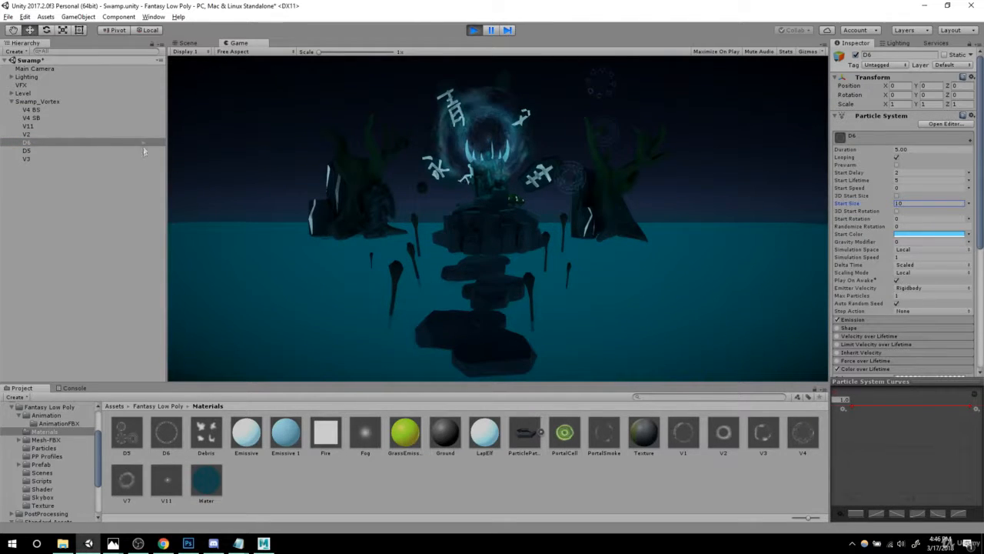
left_click(34, 94)
left_click(36, 102)
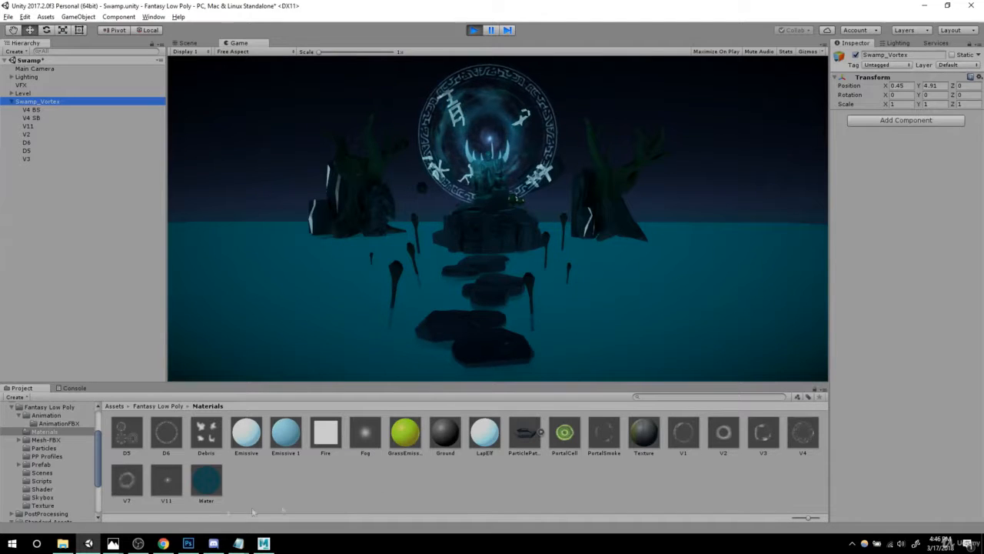
- Move the V11 particle system to X -0.11, Y 0.18 in an isometric scene view and check the effect in the game
left_click(31, 126)
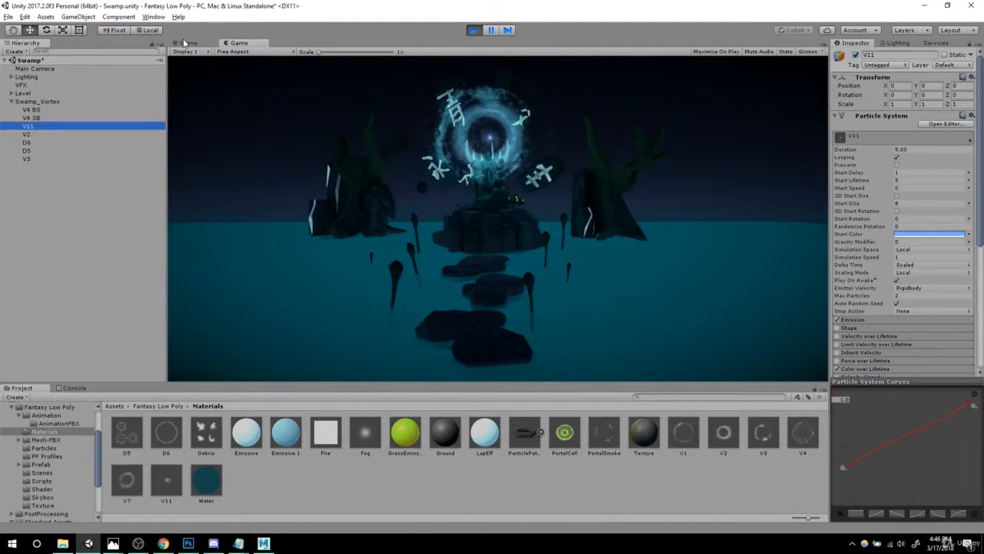
left_click(187, 43)
middle_click_drag(551, 235, 542, 214)
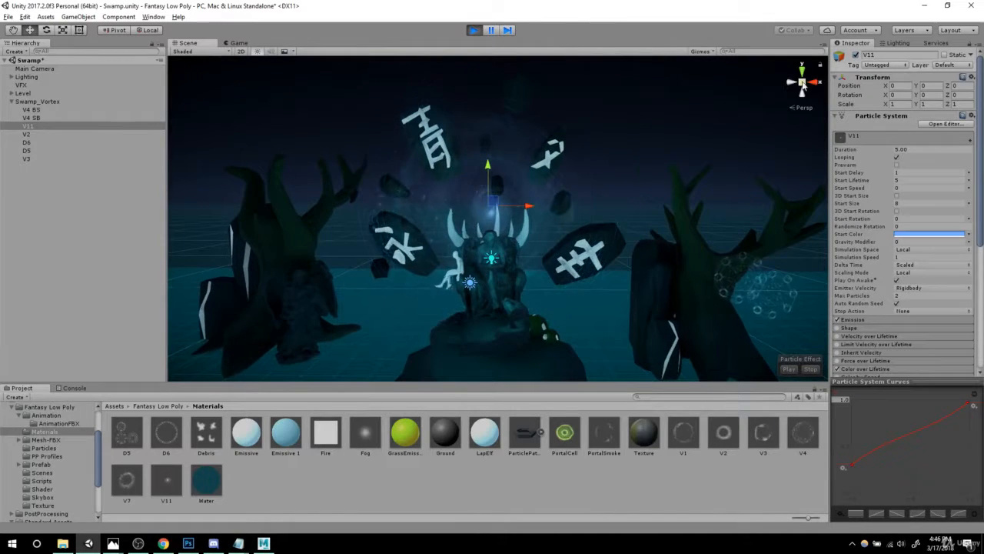
left_click(802, 83)
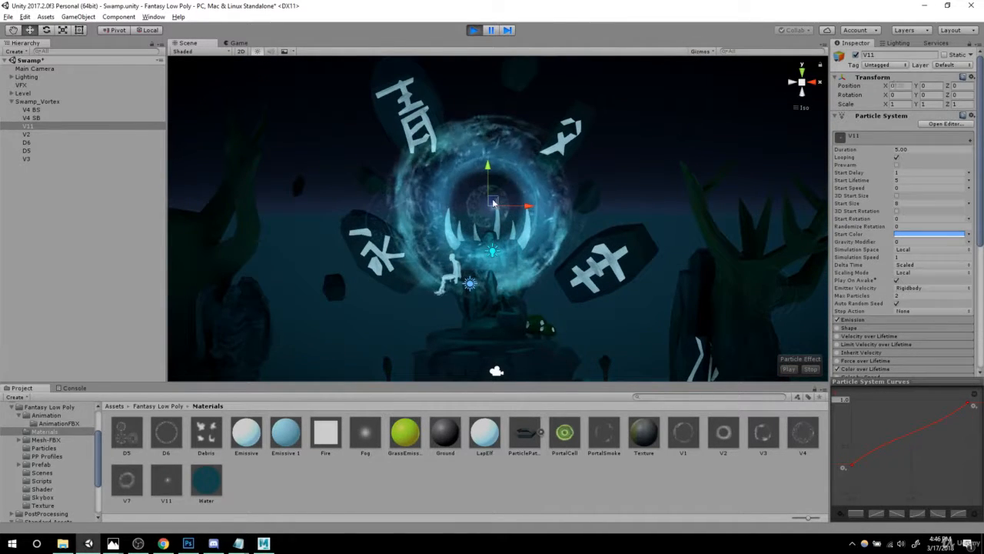
left_click_drag(494, 202, 489, 200)
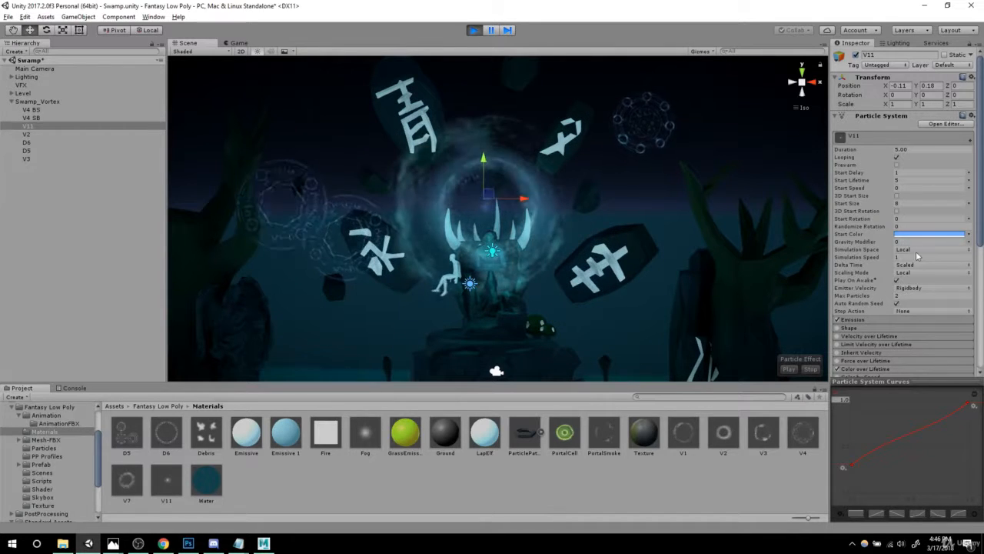
scroll(852, 266, "down", 2)
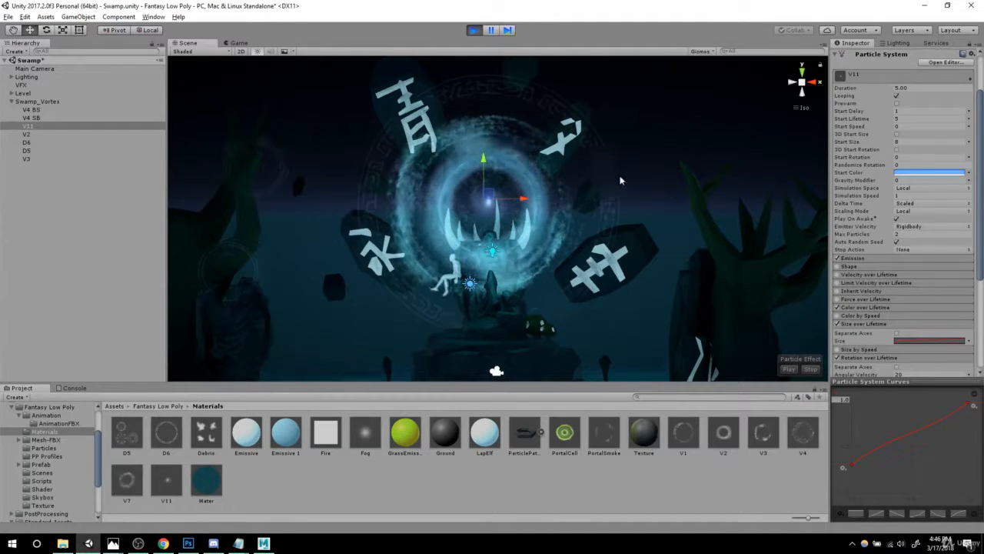
left_click(236, 44)
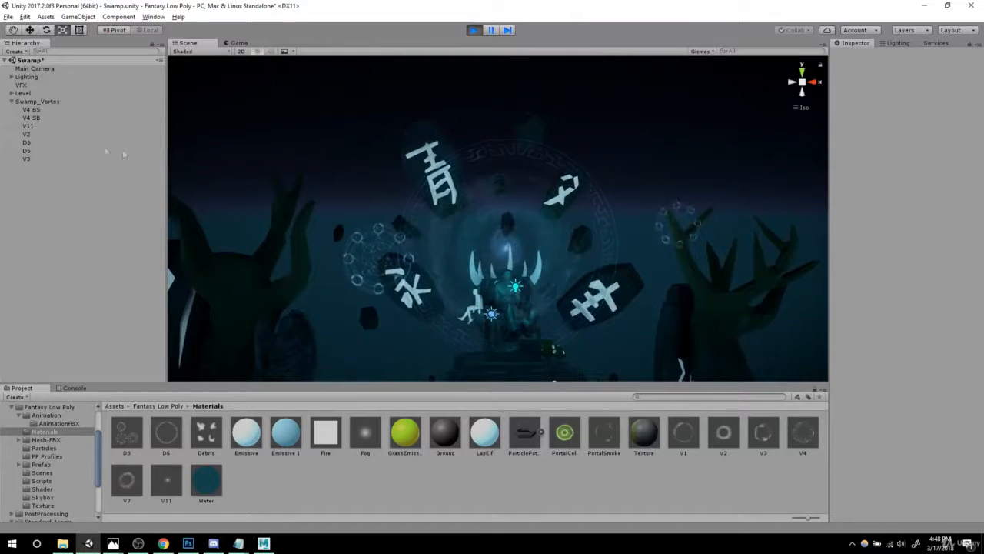
- Stop the running scene and replace the original Swamp_Vortex with a copy taken in play mode to keep its changes
left_click(46, 101)
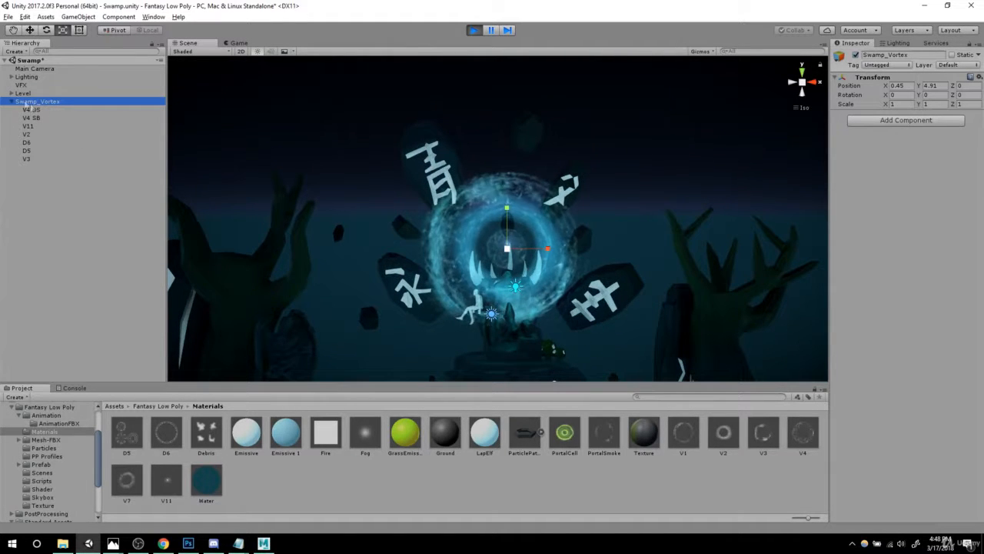
key("ctrl+p")
right_click(48, 101)
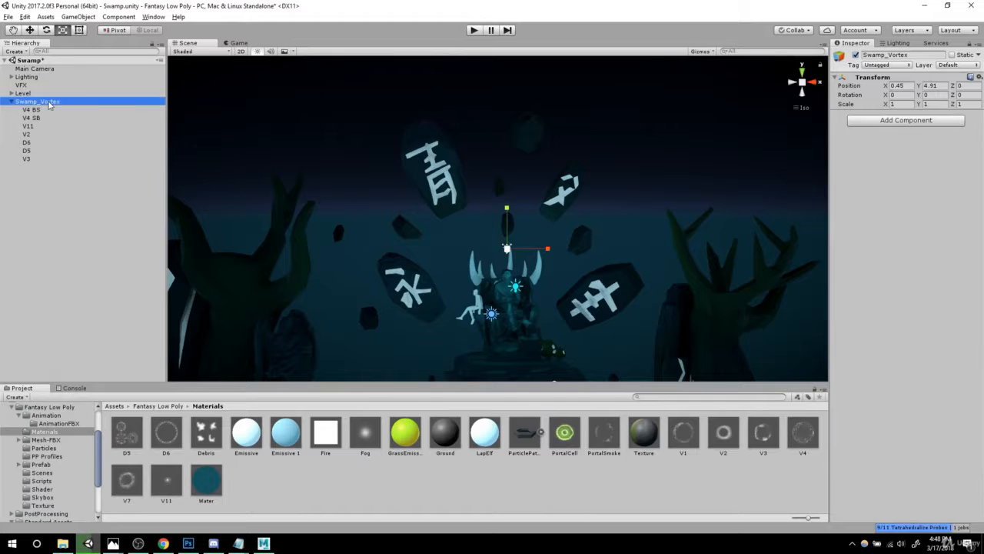
left_click(67, 159)
key("ctrl+z")
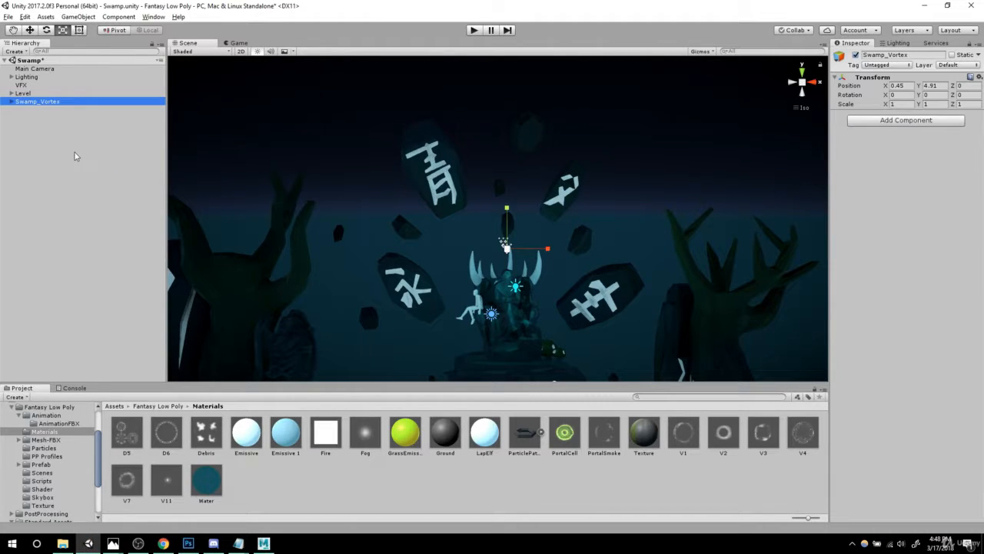
- Select all child particle systems of Swamp_Vortex, from V4 BS to V3, and preview them together in the scene
double_click(44, 102)
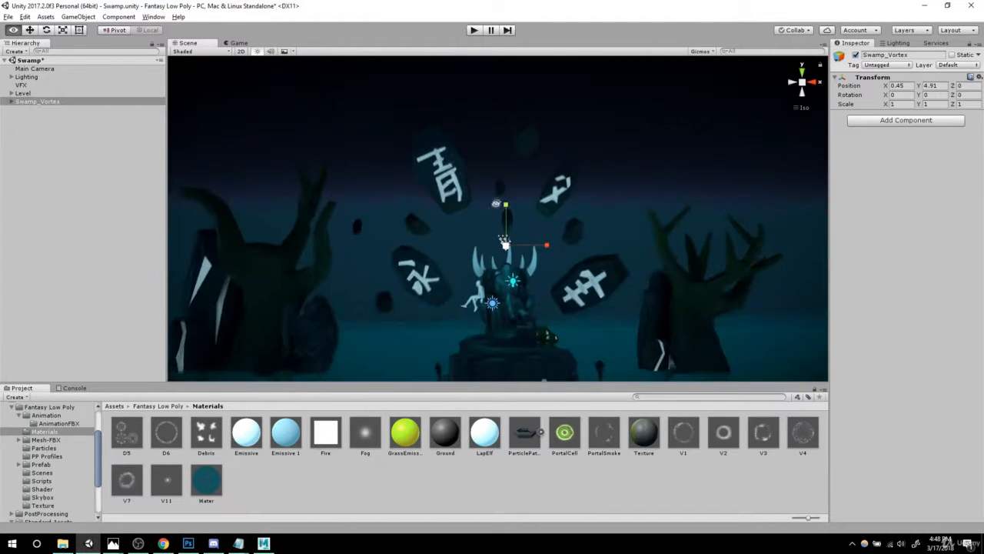
left_click(11, 101)
left_click(32, 110)
left_click(26, 159, "shift")
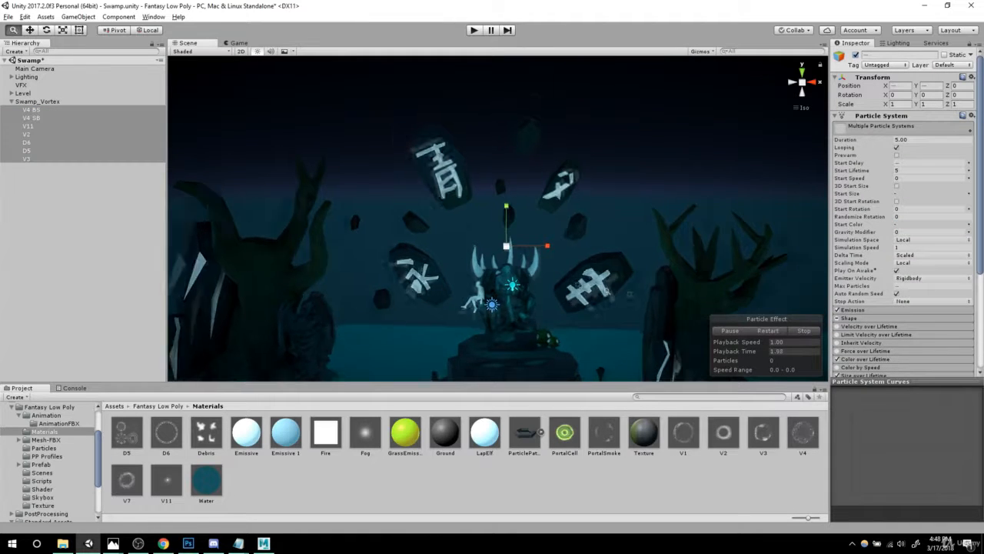
- Set the V3 particle system's Rotation over Lifetime angular velocity to range between 20 and -15
right_click_drag(607, 290, 617, 291, "alt")
left_click_drag(617, 290, 611, 242, "alt")
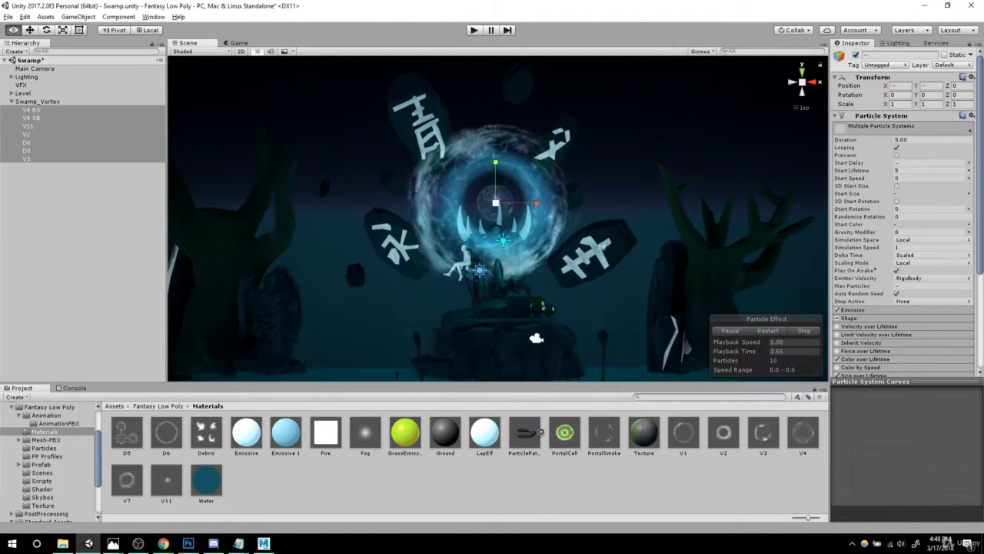
middle_click_drag(611, 241, 600, 257, "alt")
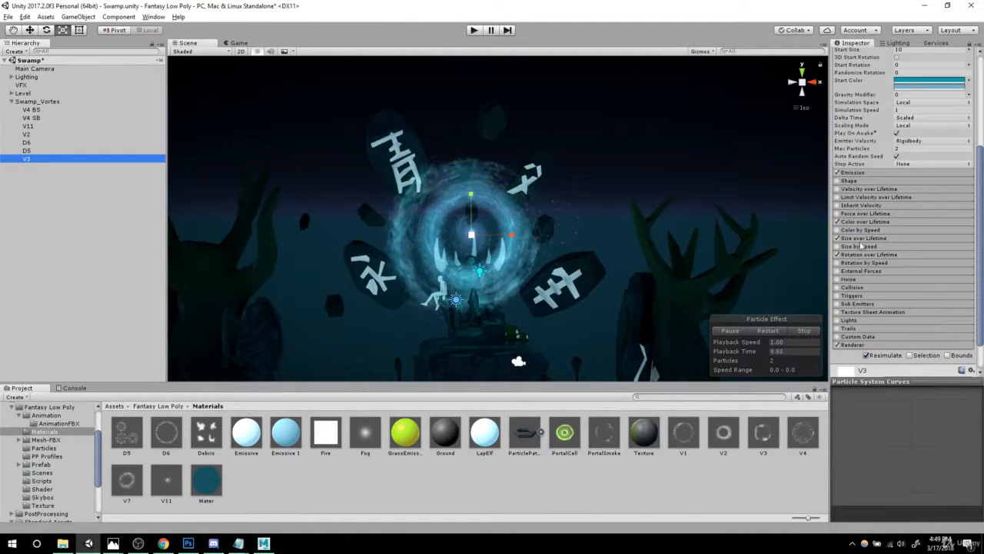
left_click(858, 253)
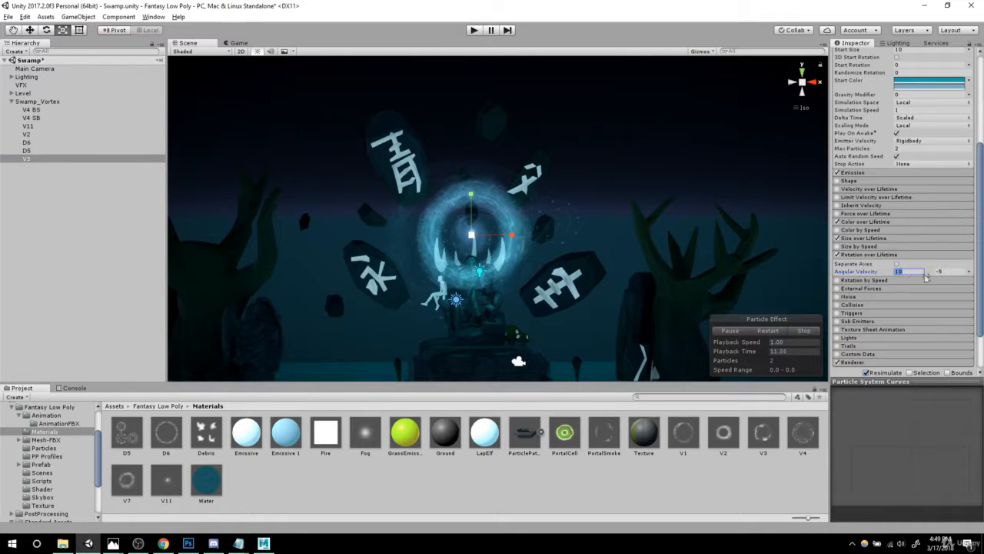
type("20")
key("Tab")
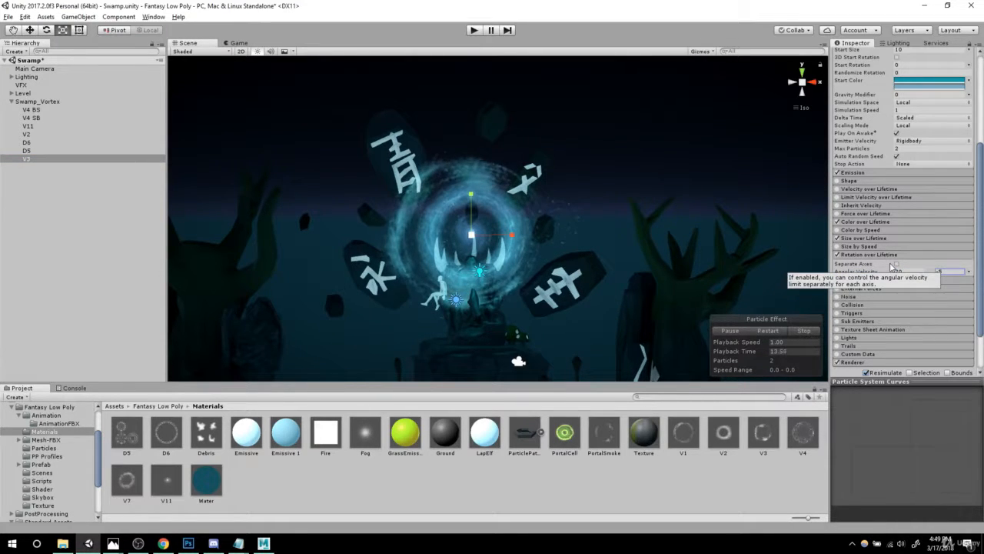
type("-15")
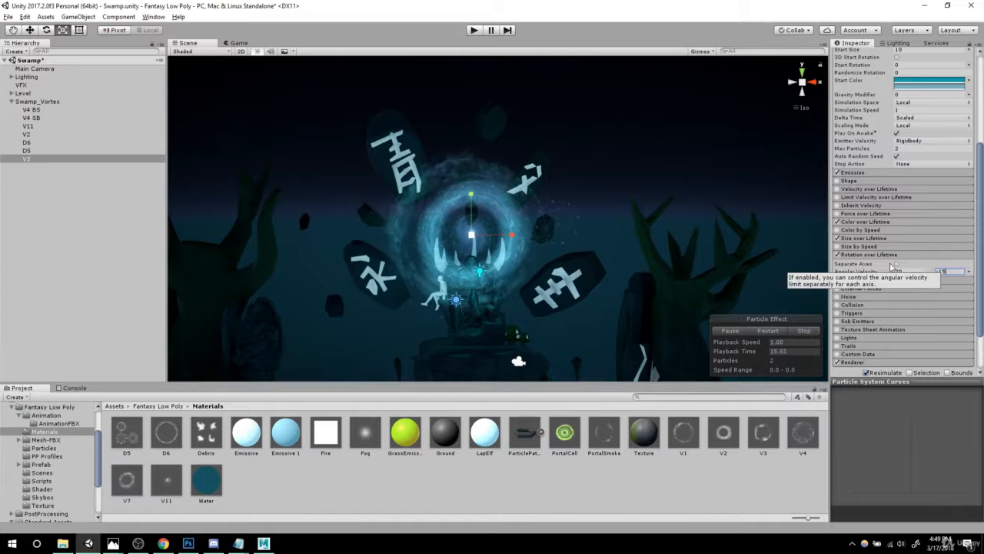
- Duplicate the V3 particle system inside Swamp_Vortex
scroll(585, 201, "down", 2)
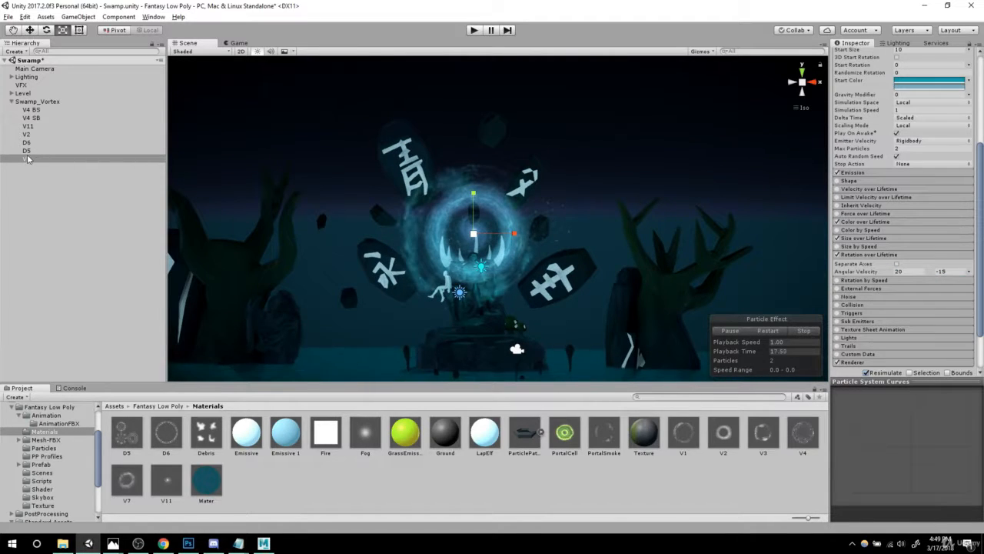
left_click(27, 159)
key("ctrl+d")
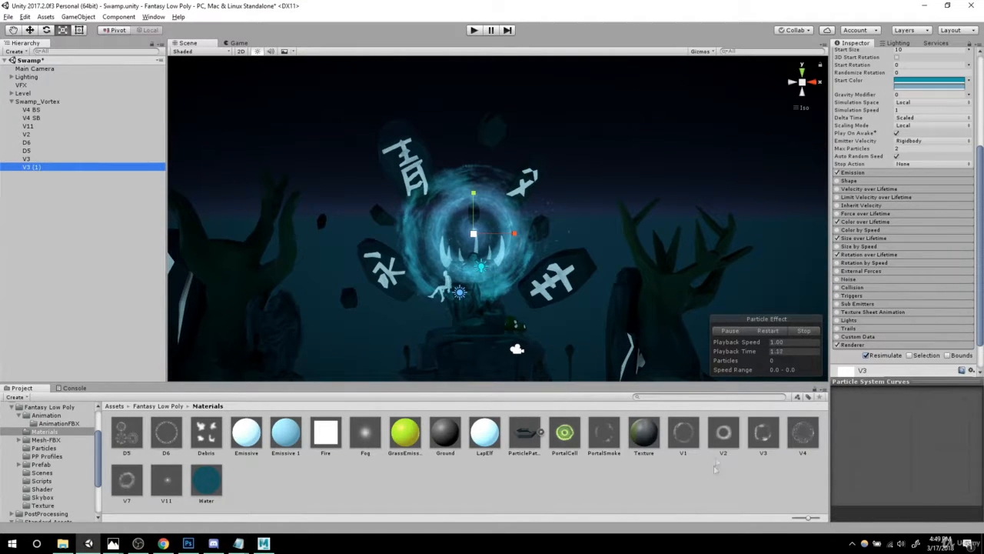
- Duplicate the V2 material and assign the V5 texture as the copy's particle texture
left_click(729, 446)
key("ctrl+d")
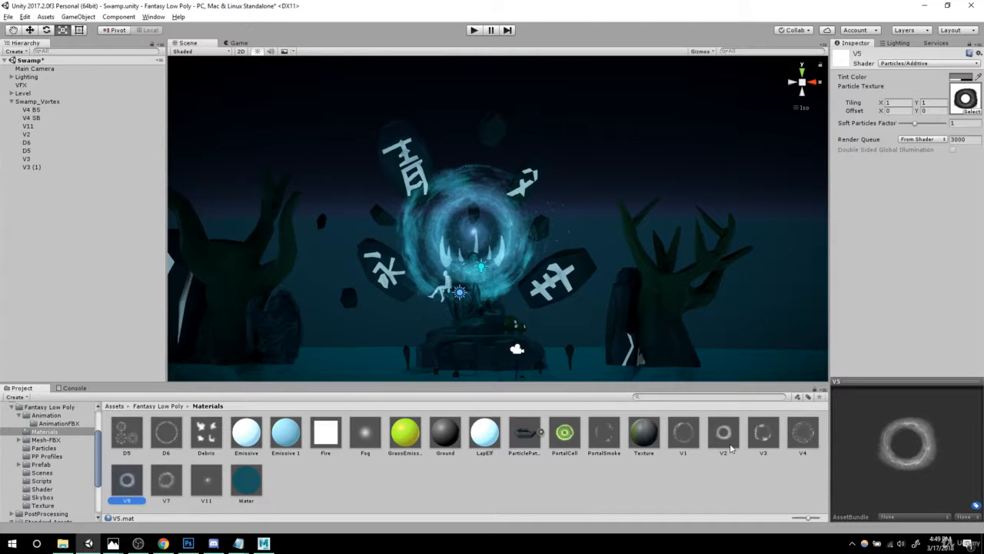
left_click(970, 112)
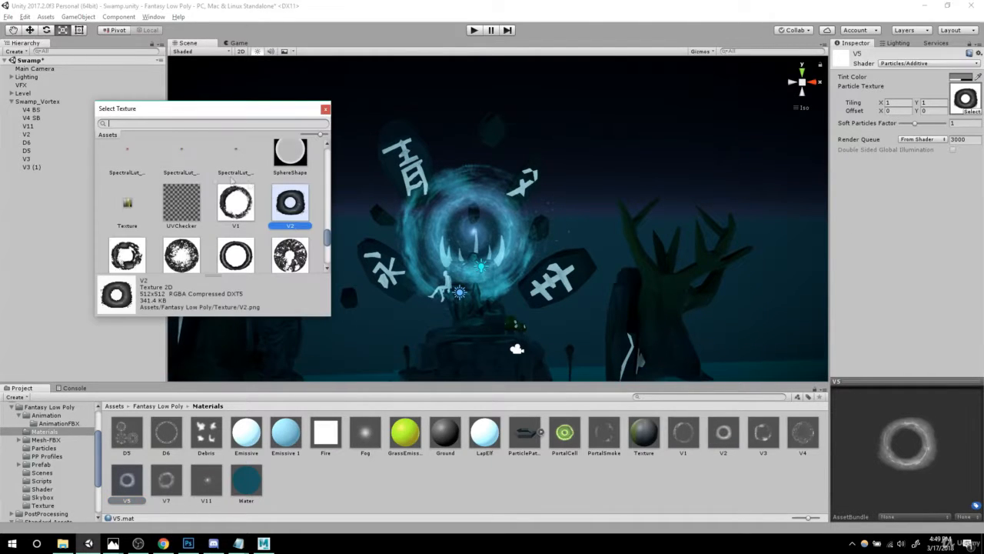
scroll(324, 242, "down", 3)
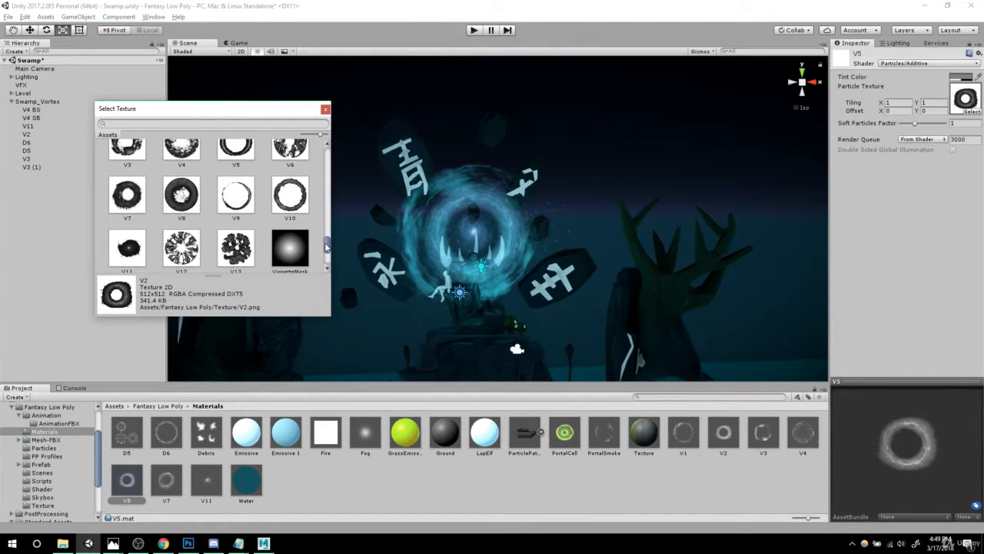
left_click_drag(326, 244, 325, 242)
double_click(240, 185)
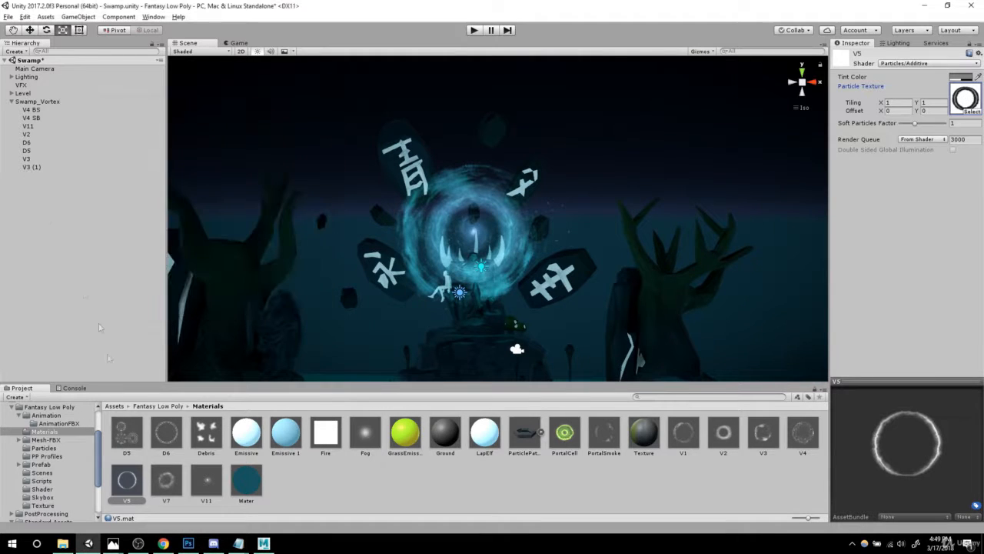
- Apply the V5 material to the duplicated V3 particle system and rename that system V5
left_click_drag(127, 489, 39, 170)
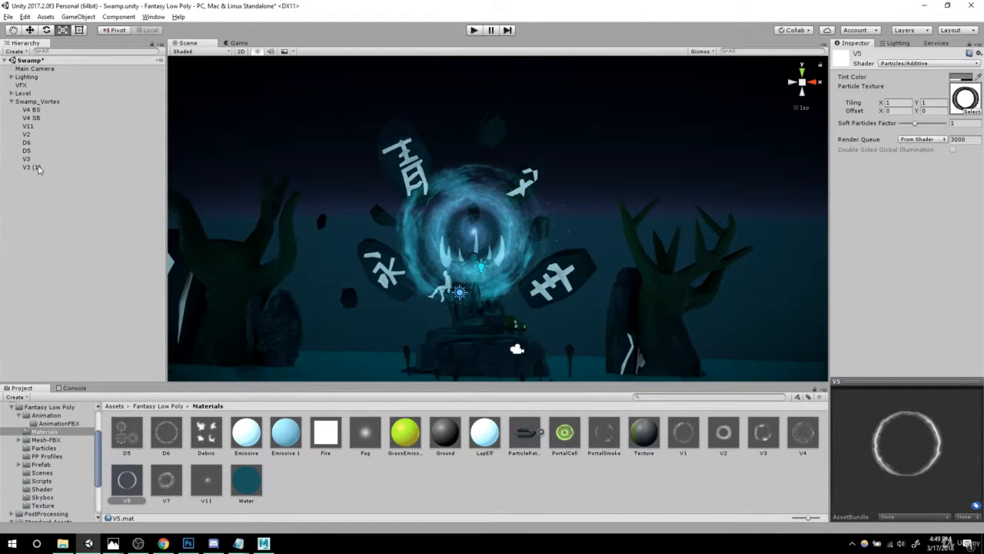
left_click(39, 170)
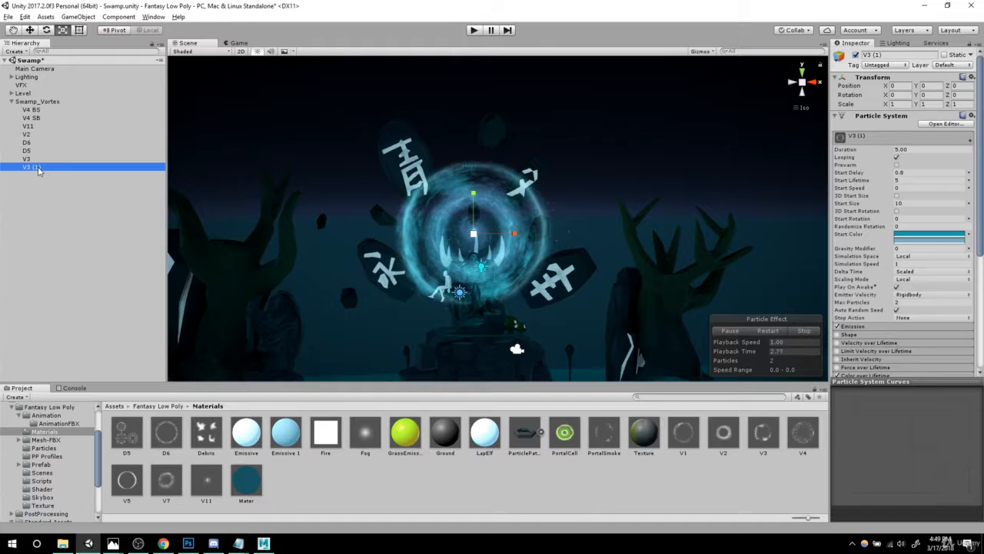
left_click(38, 168)
type("V5")
key("Return")
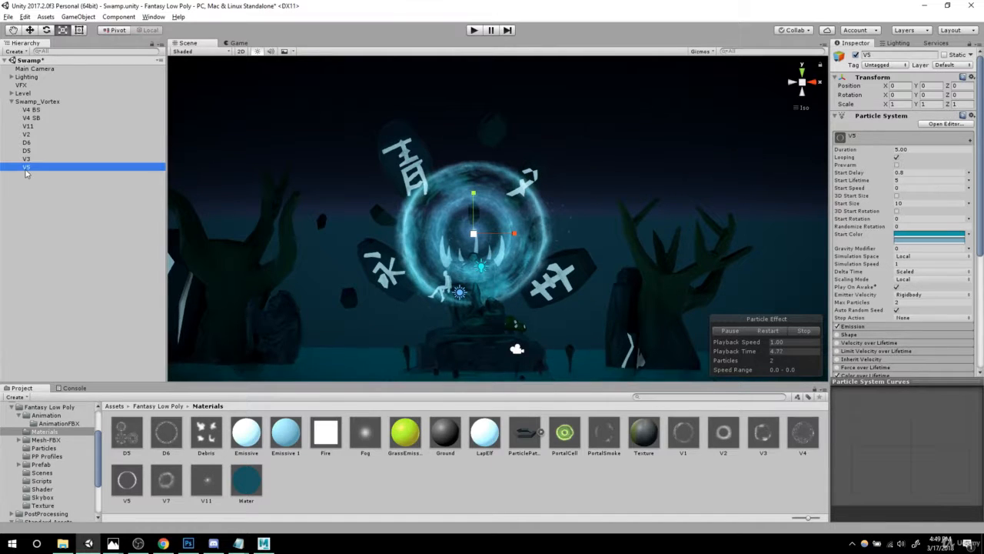
- Change the V5 system's two start colours to the blues 397CE3 and 5D95CE
scroll(344, 172, "up", 2)
left_click(923, 234)
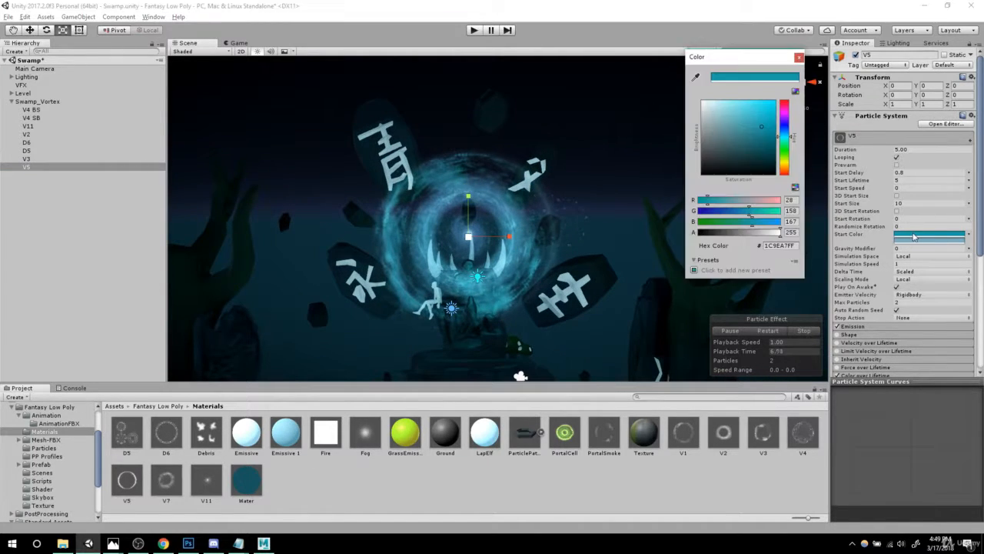
mouse_move(759, 125)
left_mouse_down()
mouse_move(757, 113)
mouse_move(786, 132)
left_mouse_up()
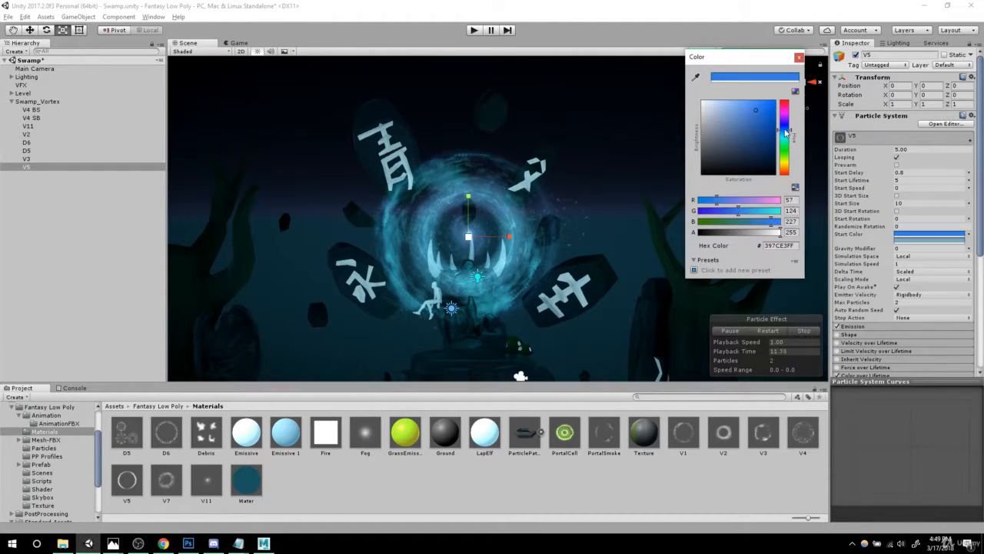
left_click(800, 58)
left_click(907, 240)
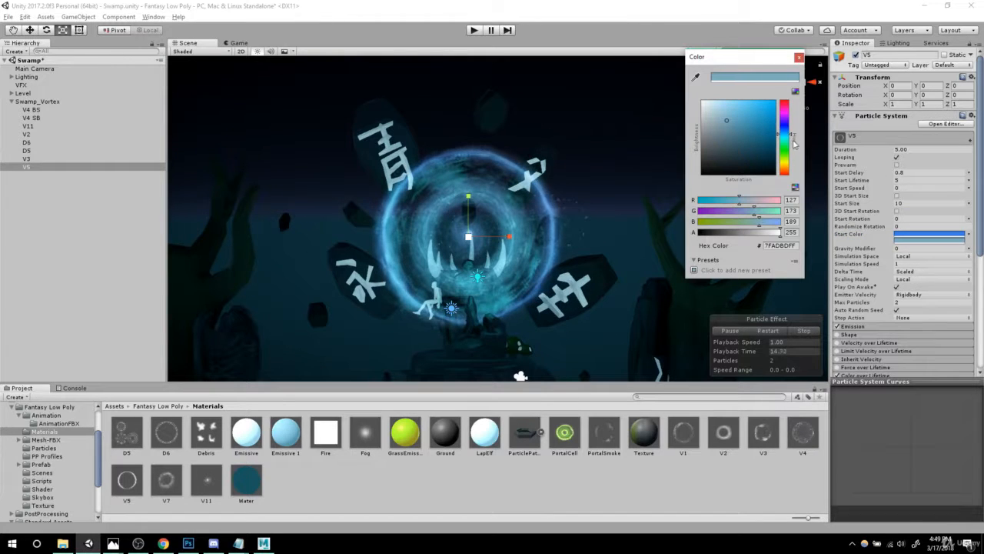
left_click_drag(789, 138, 745, 119)
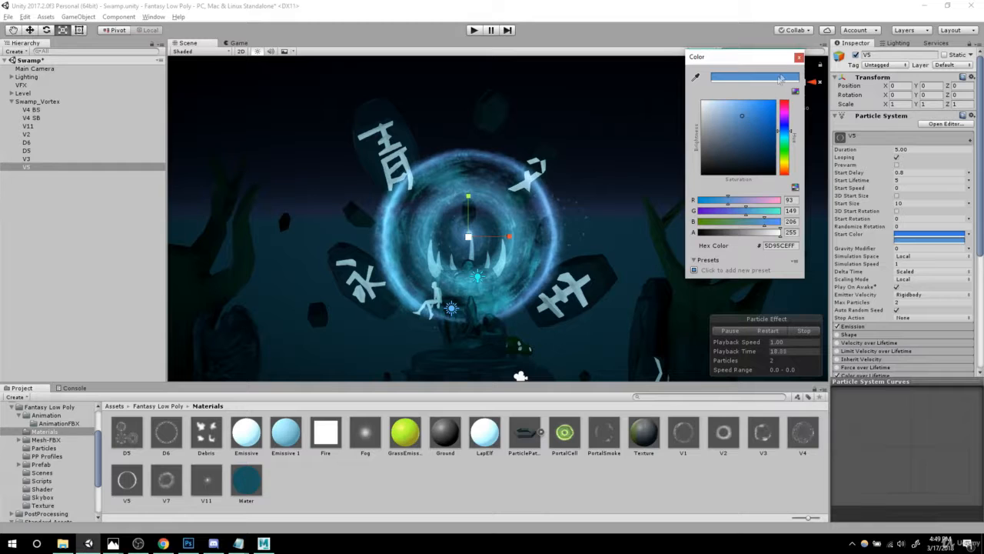
left_click(799, 59)
- Change the V3 system's two start colours to blue 279BCA and teal 2DB5B6
left_click(26, 158)
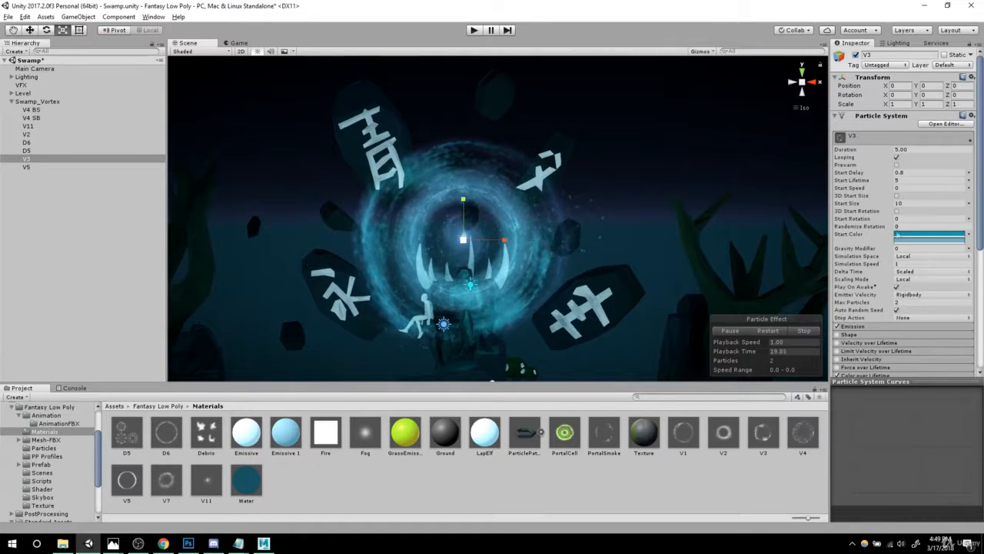
left_click(907, 237)
left_click_drag(787, 136, 785, 136)
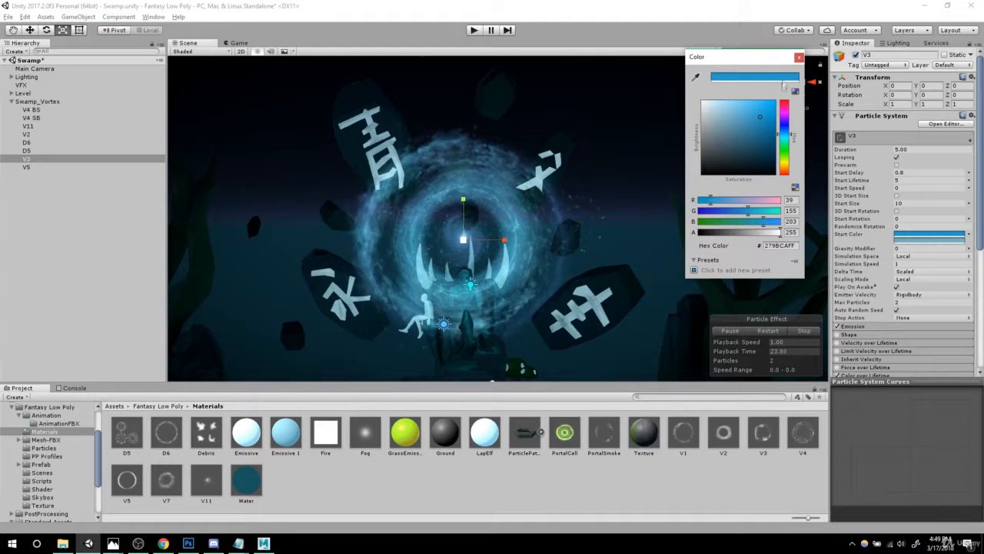
left_click(913, 228)
left_click(913, 237)
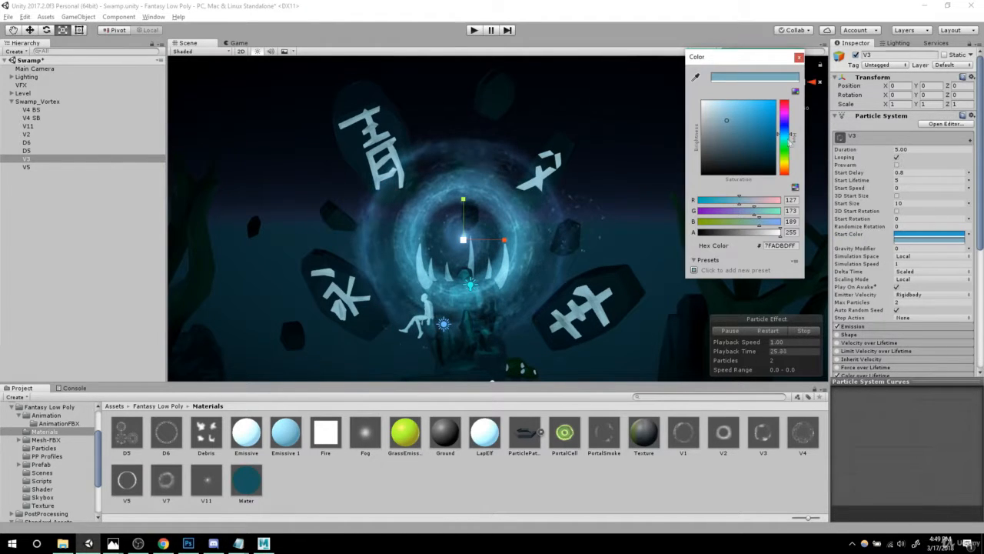
left_click(782, 138)
left_click(757, 113)
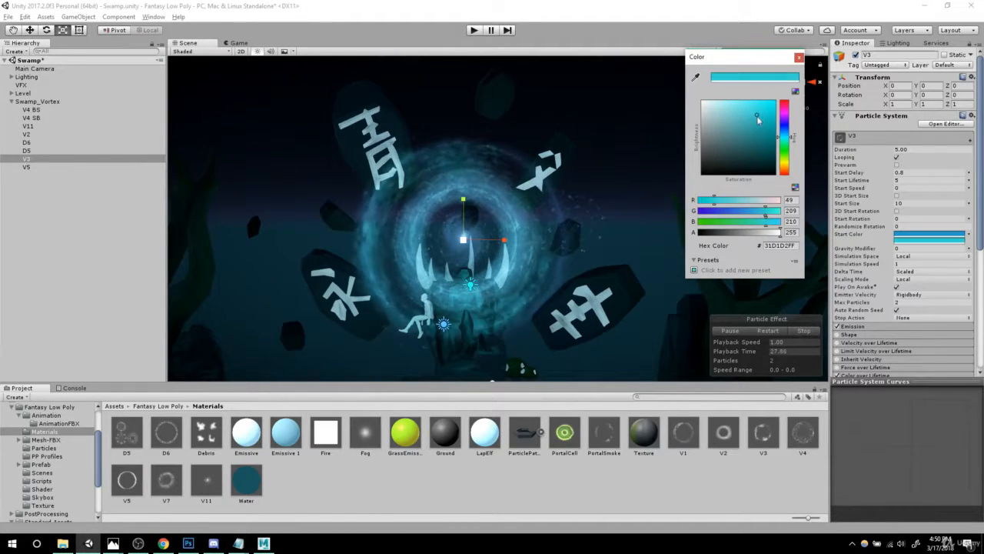
left_click_drag(757, 118, 757, 125)
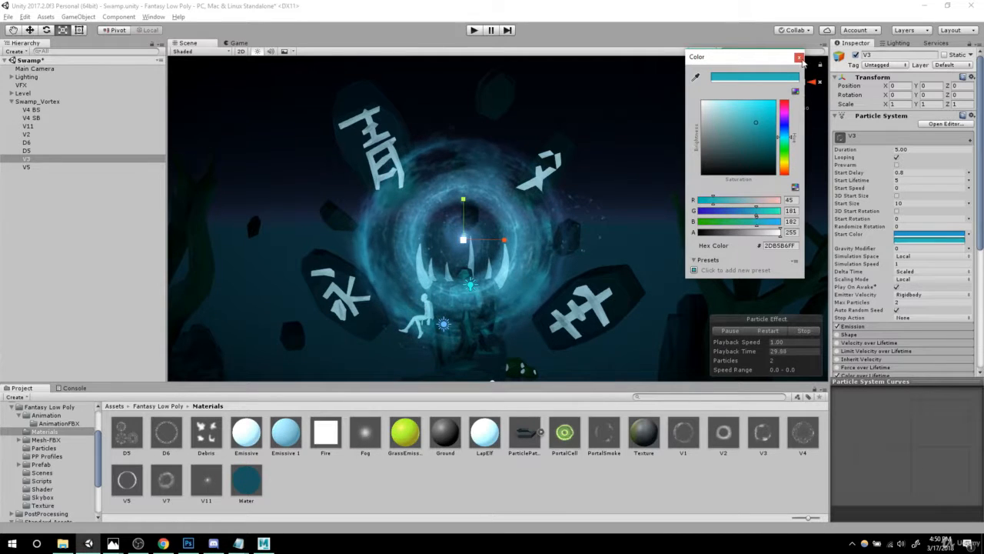
left_click(800, 58)
- Move the whole Swamp_Vortex object along its Z axis to position Z 3.16, checking it from the side and front
scroll(499, 219, "down", 3)
left_click_drag(461, 223, 565, 237, "alt")
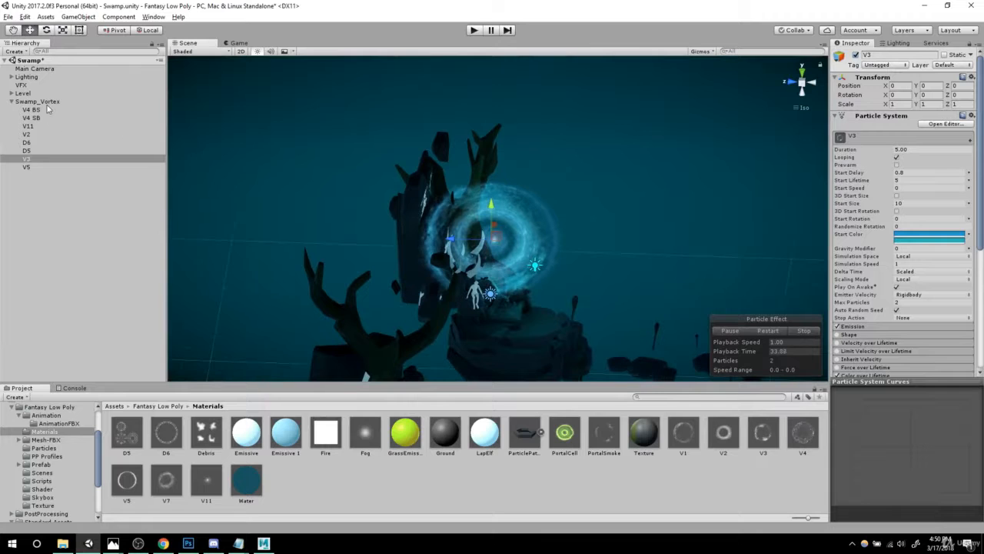
left_click(43, 101)
left_click_drag(446, 239, 374, 236)
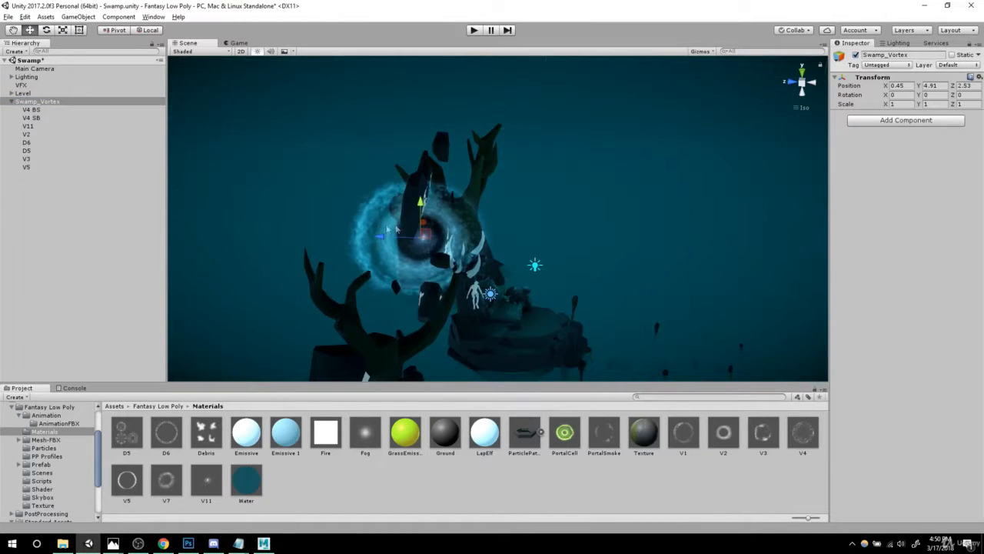
left_click_drag(762, 285, 451, 228, "alt")
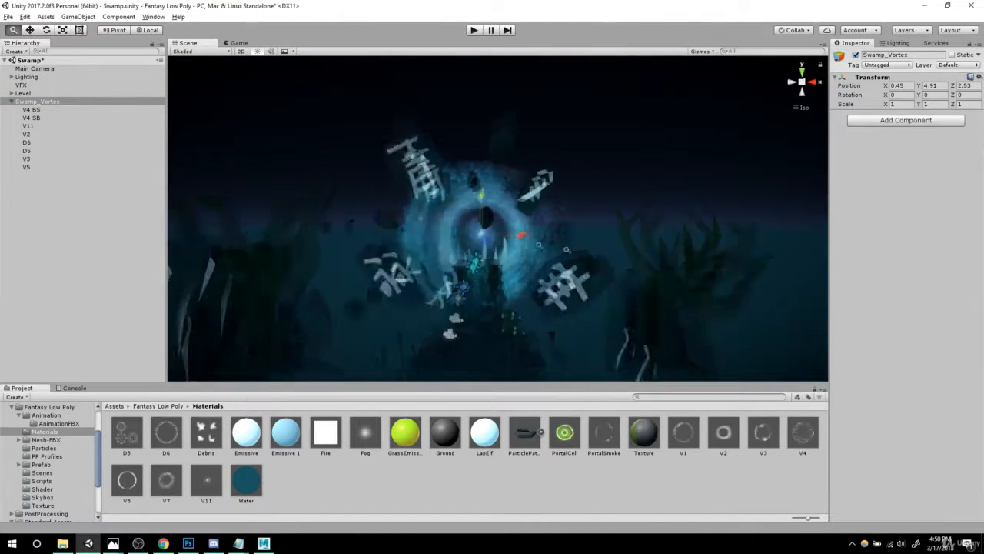
scroll(630, 250, "up", 6)
left_click_drag(630, 250, 691, 240, "alt")
left_click(813, 84)
scroll(509, 232, "down", 2)
left_click_drag(509, 232, 547, 237, "alt")
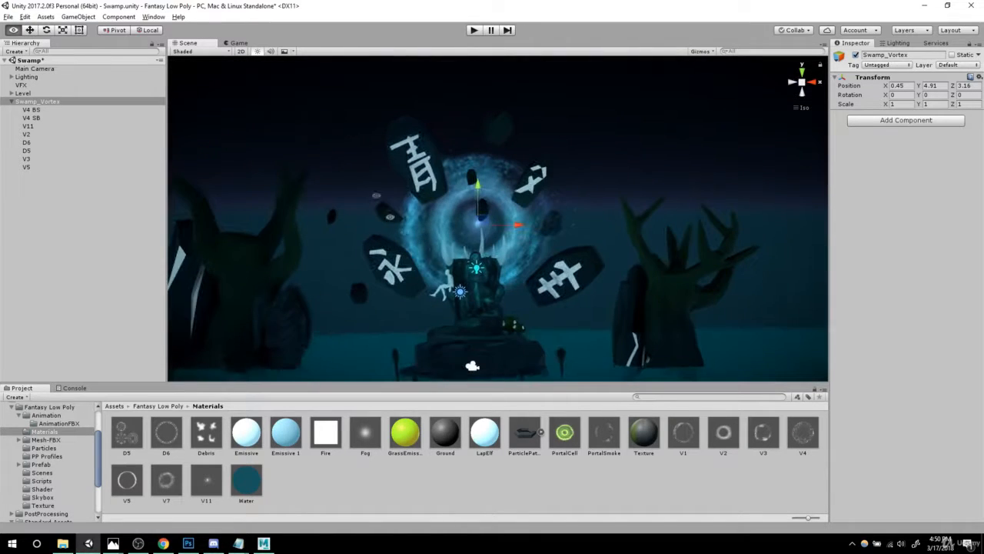
- Check the moved vortex in the running game, stop it and preview all child systems from V4 BS to V5 in the scene
left_click(475, 31)
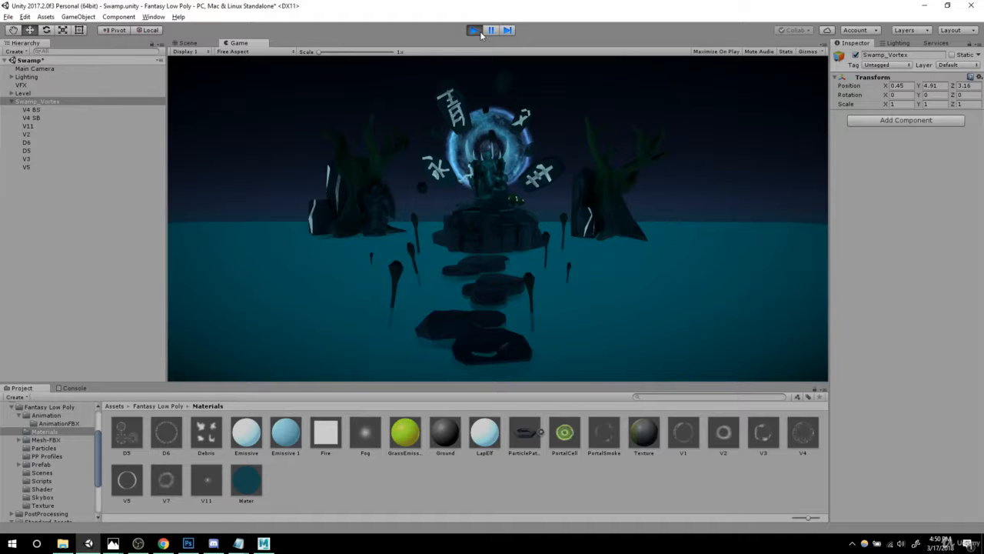
left_click(475, 31)
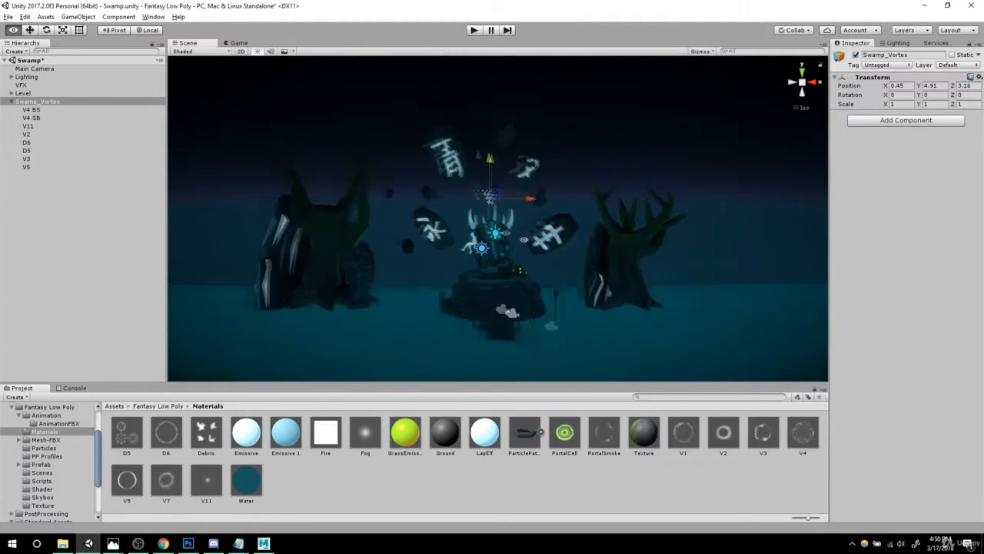
scroll(455, 260, "up", 4)
left_click(35, 110)
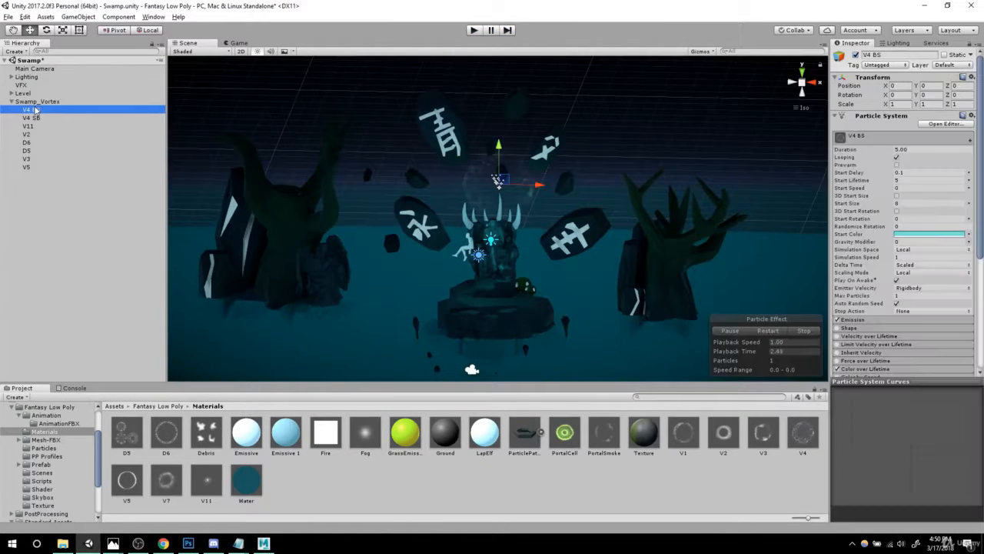
left_click(26, 159, "shift")
left_click(27, 167, "shift")
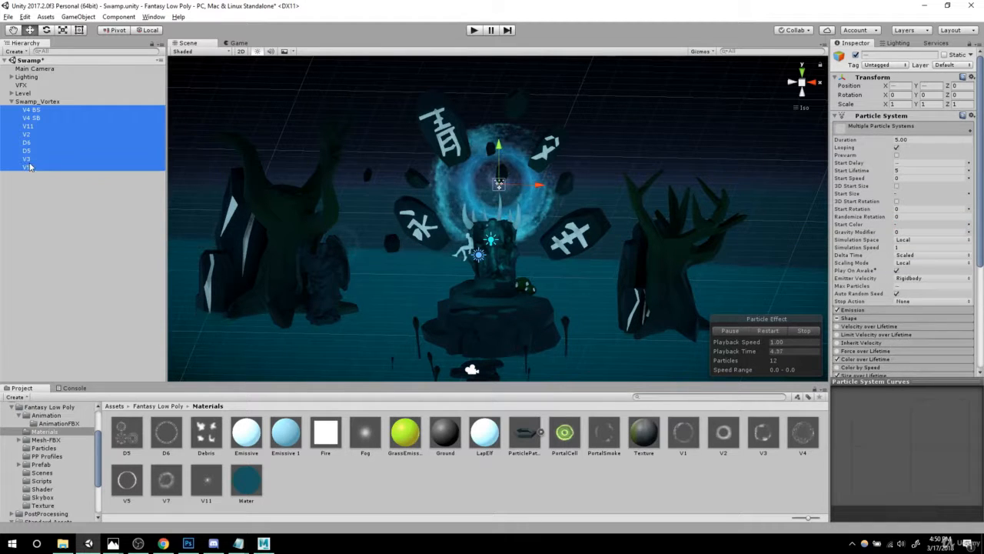
- Run the game and set the start size of both the V4 BS and V4 SB particle systems to 9
left_click(475, 29)
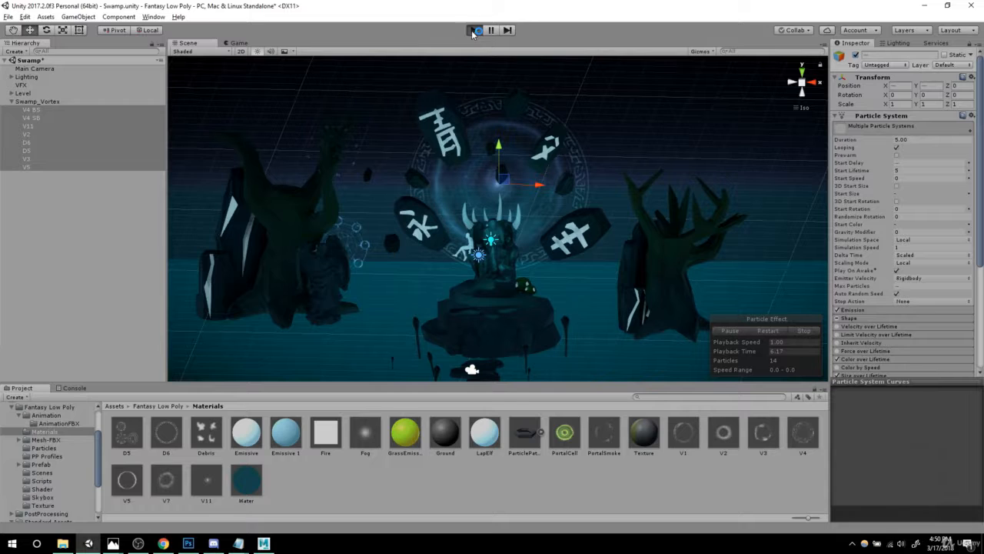
left_click(43, 111)
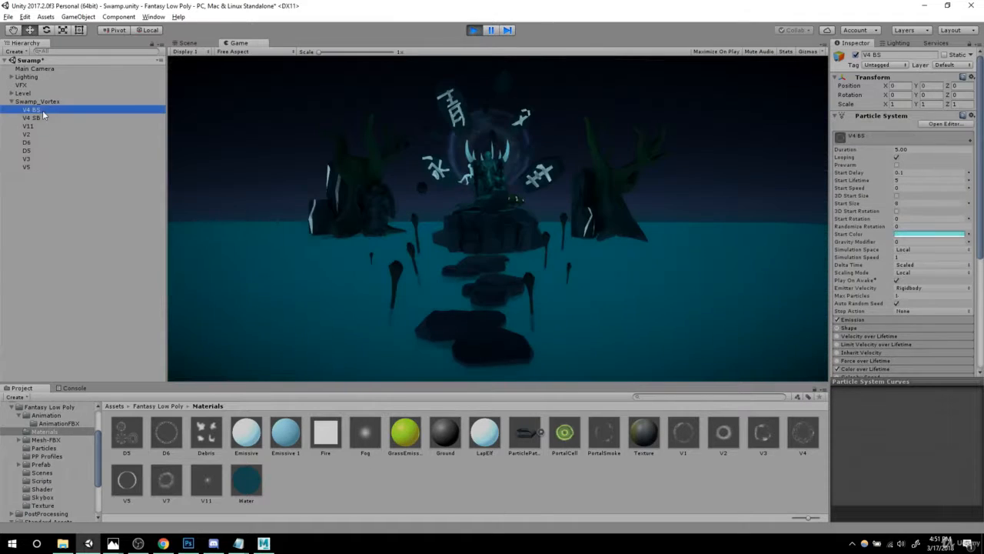
left_click(919, 202)
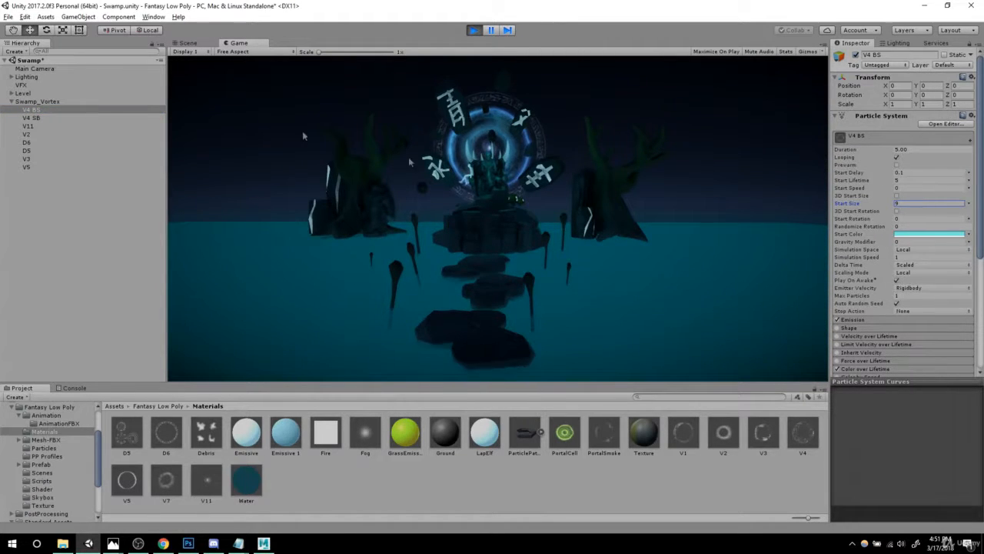
left_click(35, 117)
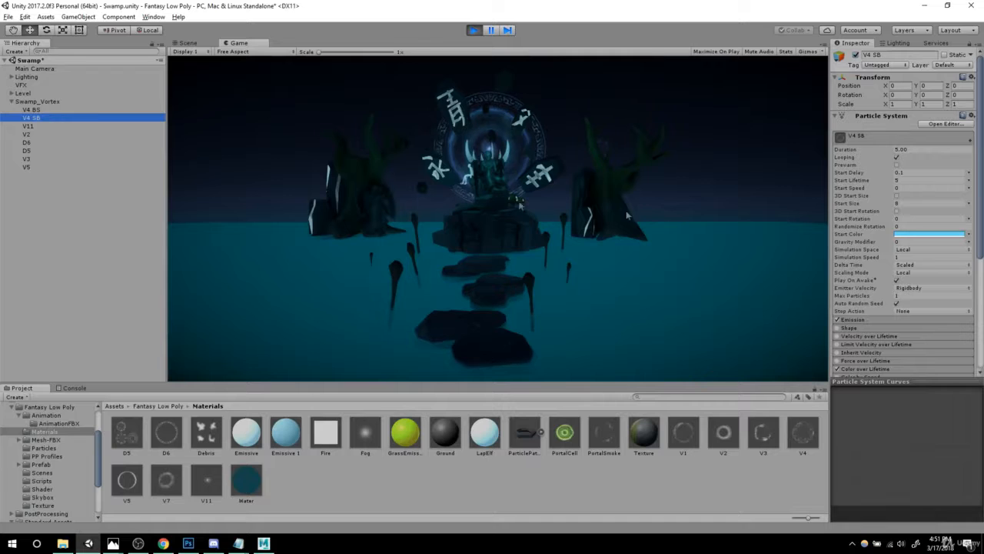
left_click(902, 204)
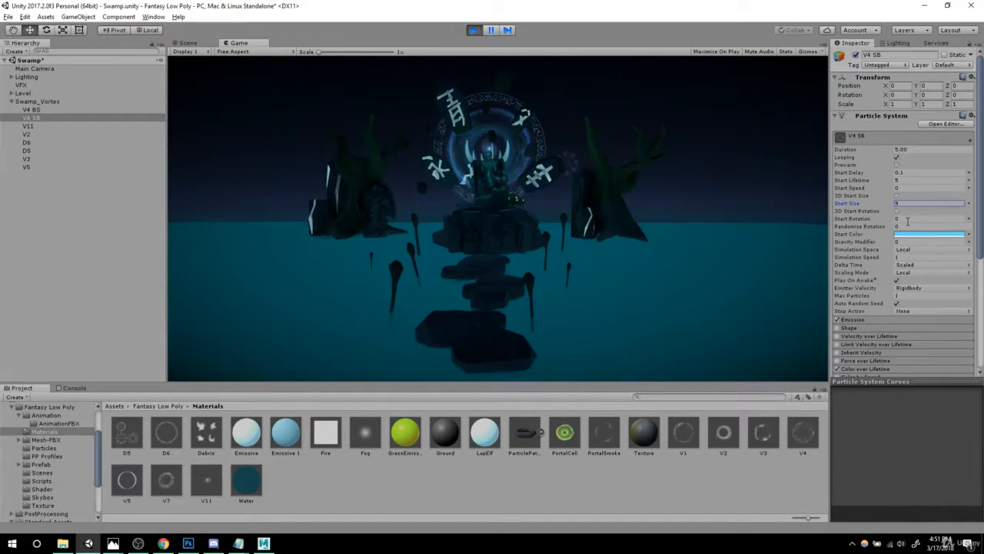
- Set the start size of the V11 system to 10 and of the V2 system to 9.5
left_click(42, 126)
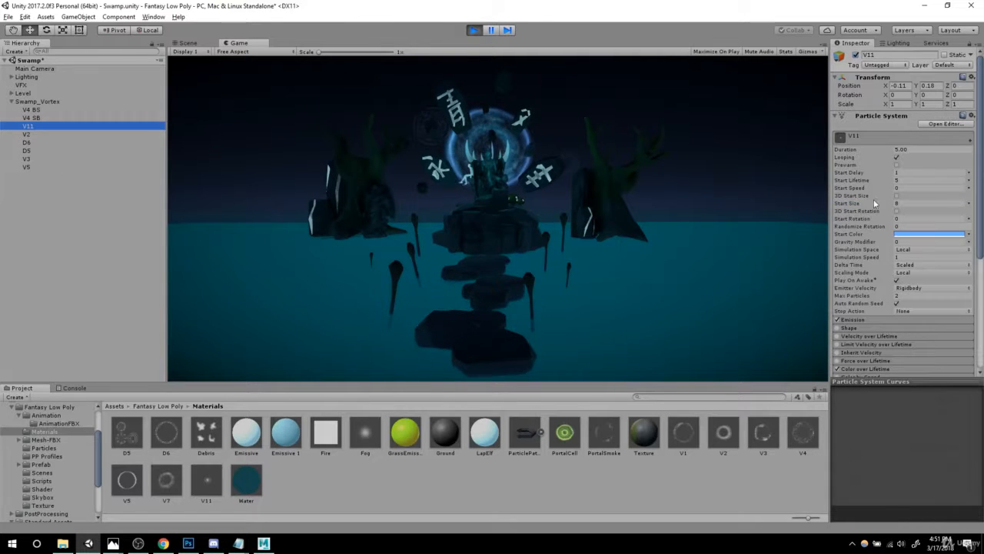
left_click(900, 203)
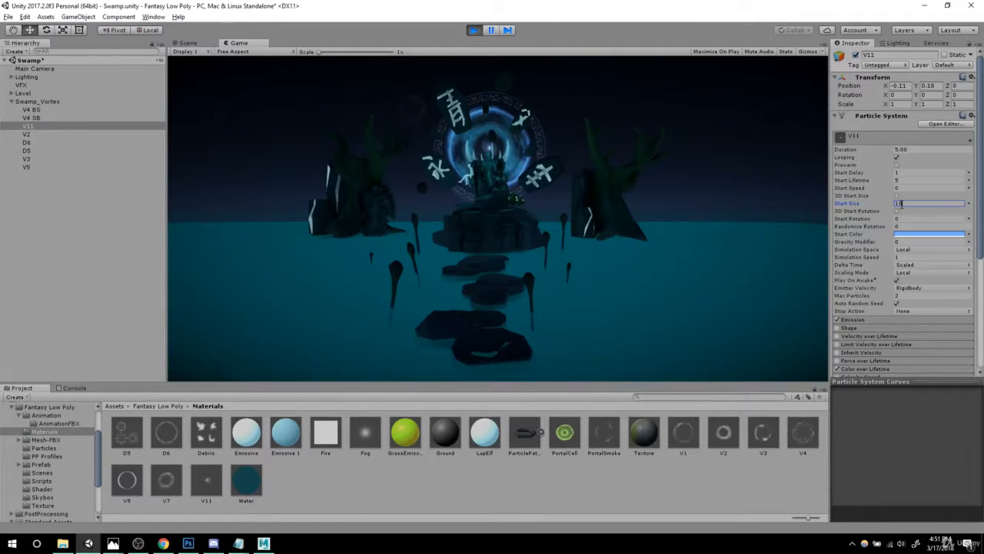
left_click(43, 136)
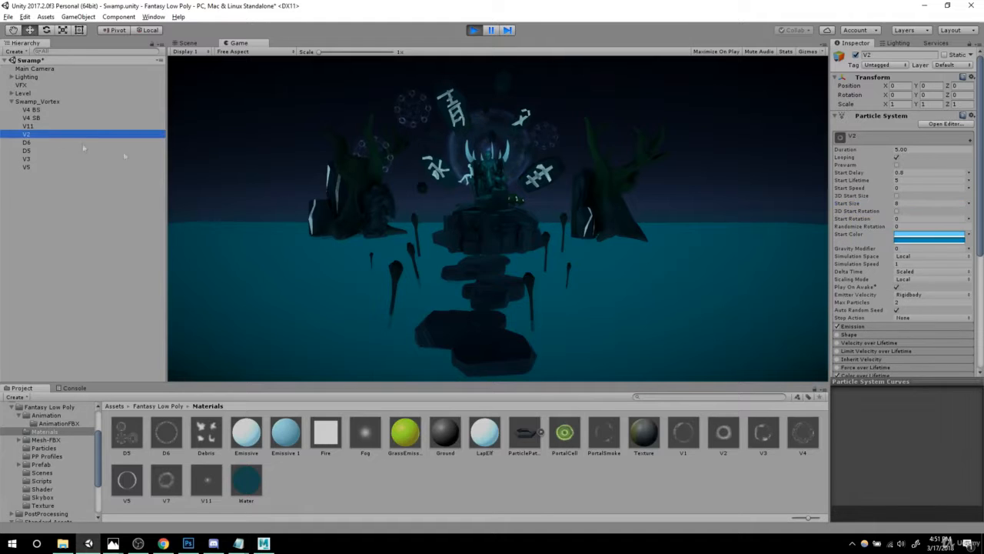
left_click(909, 203)
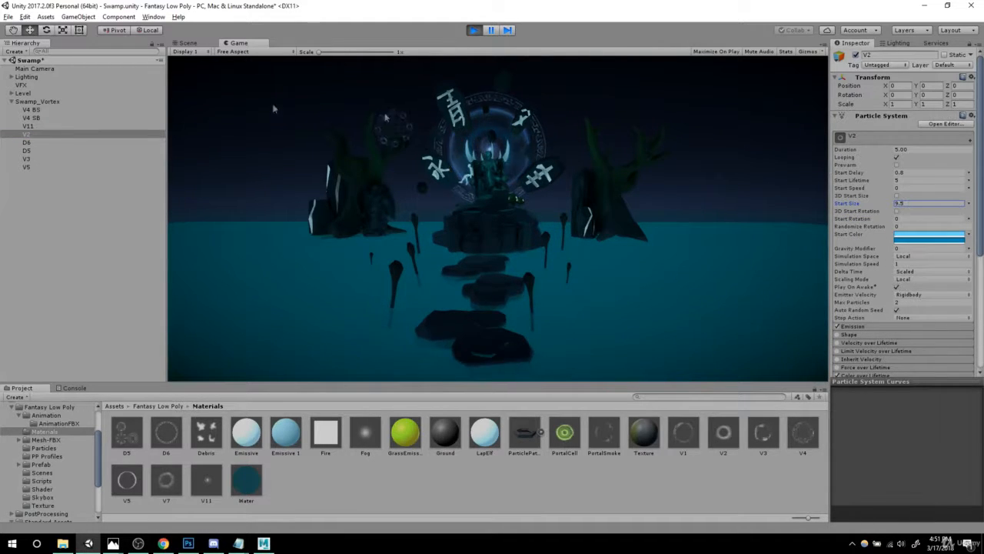
- Set the D6 system's start size to 12 and the D5 system's start size range to 3.5 and 5
left_click(25, 143)
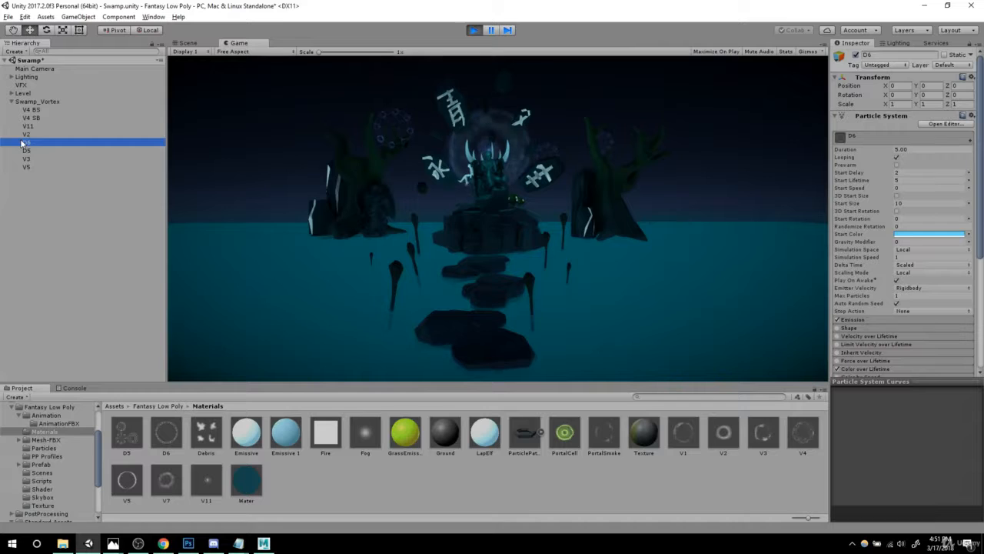
left_click(907, 203)
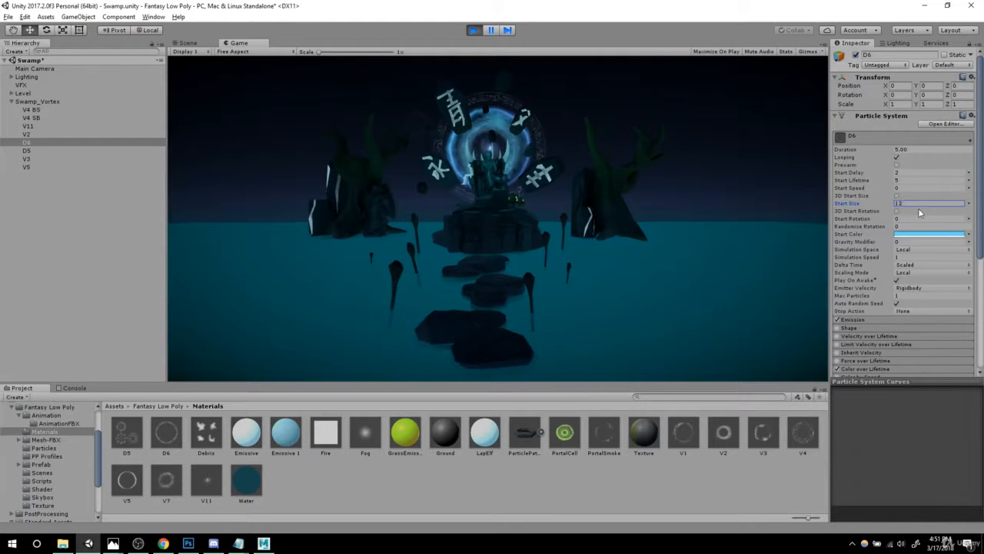
left_click(38, 152)
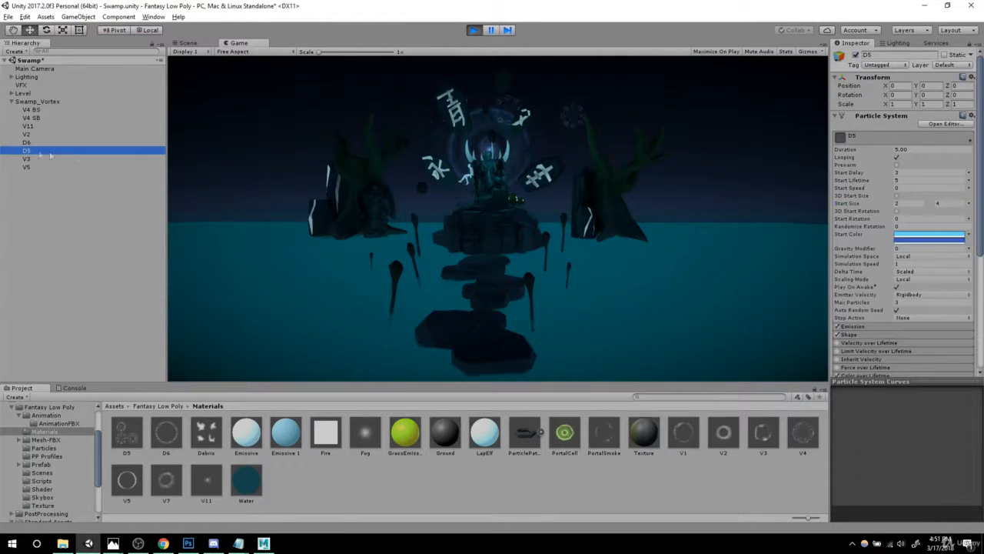
left_click(904, 203)
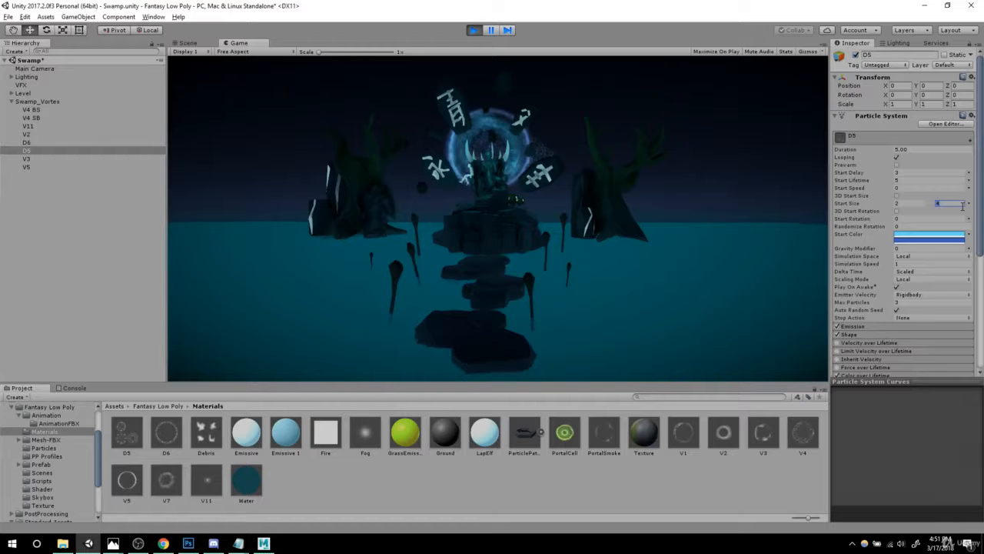
type("3.5")
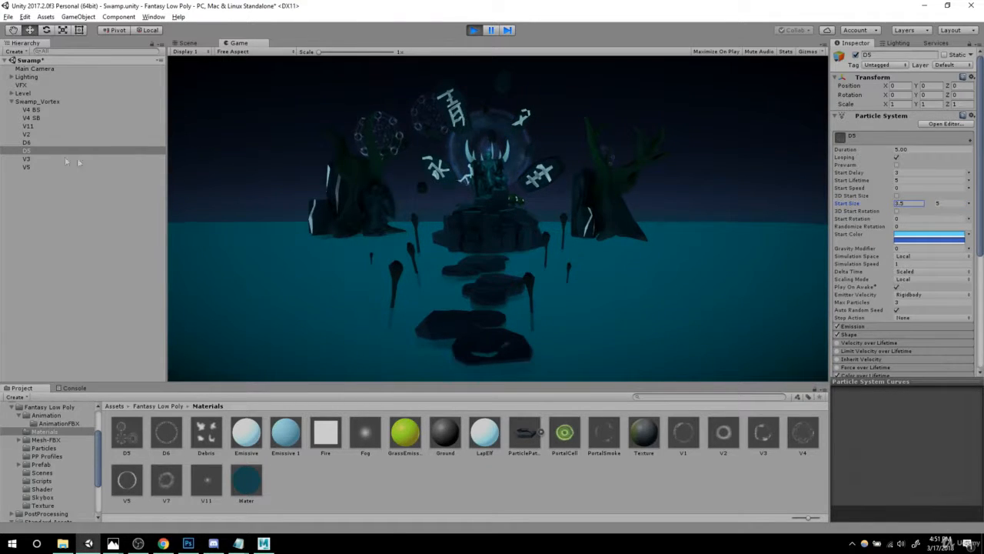
- Set the start size of both the V3 and V5 particle systems to 11
left_click(66, 160)
left_click(910, 202)
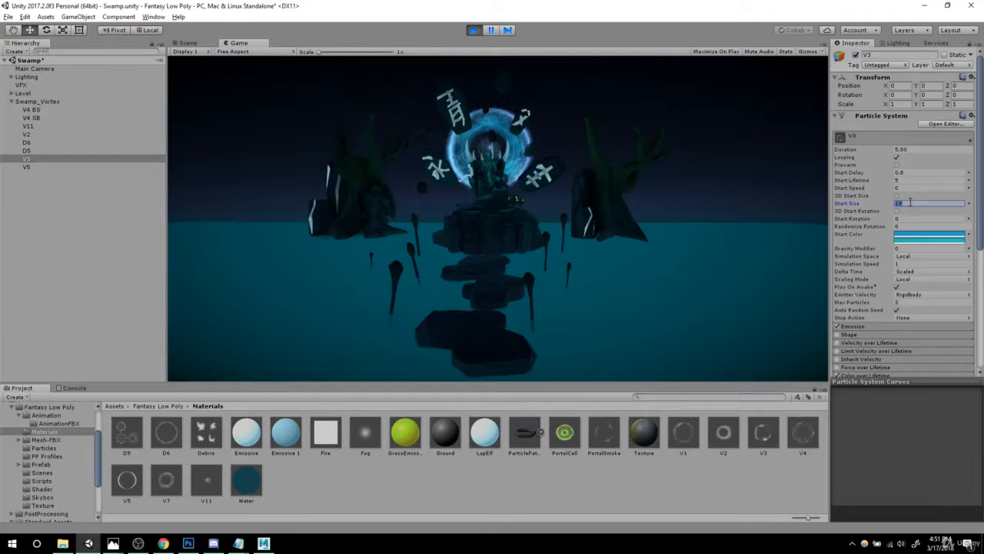
type("11")
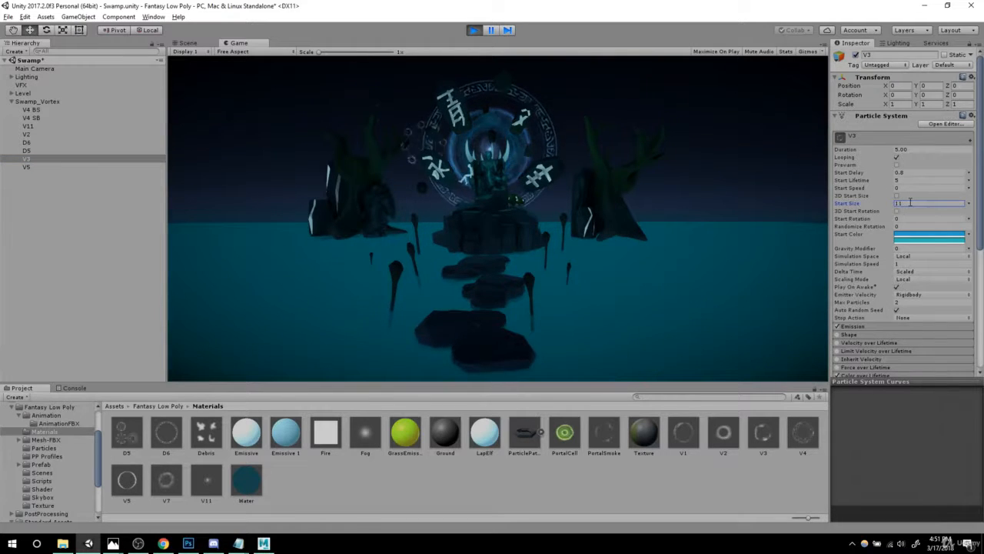
scroll(906, 240, "down", 5)
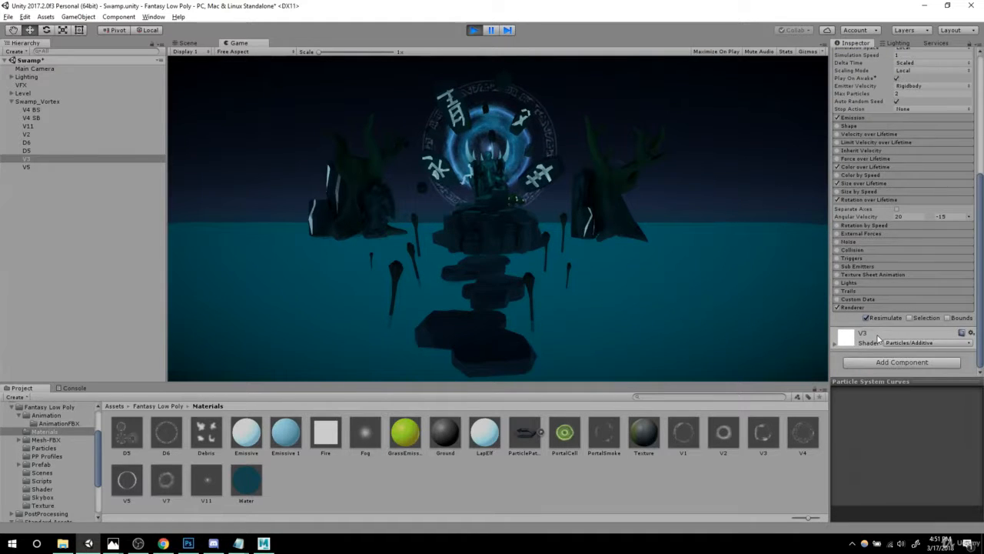
scroll(861, 341, "up", 5)
left_click(36, 166)
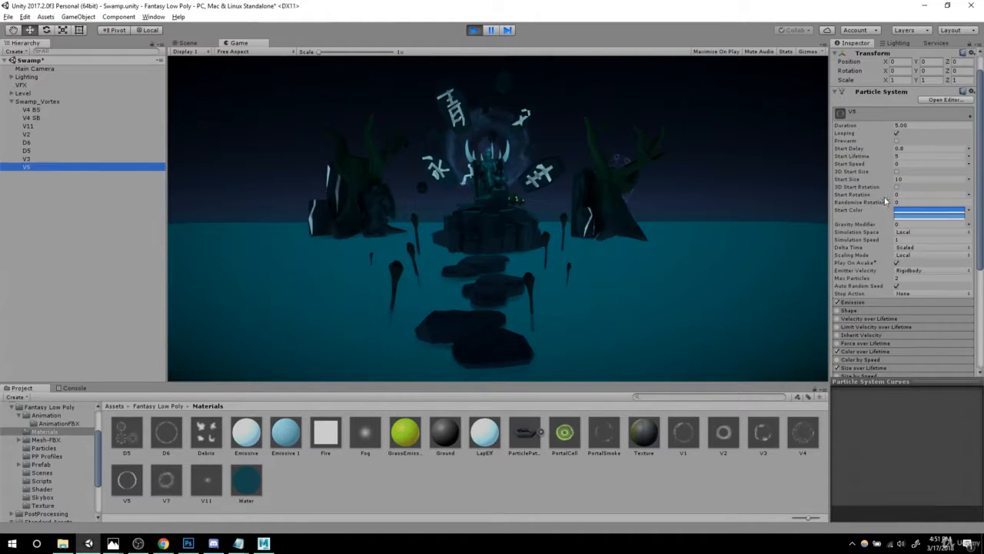
left_click(894, 180)
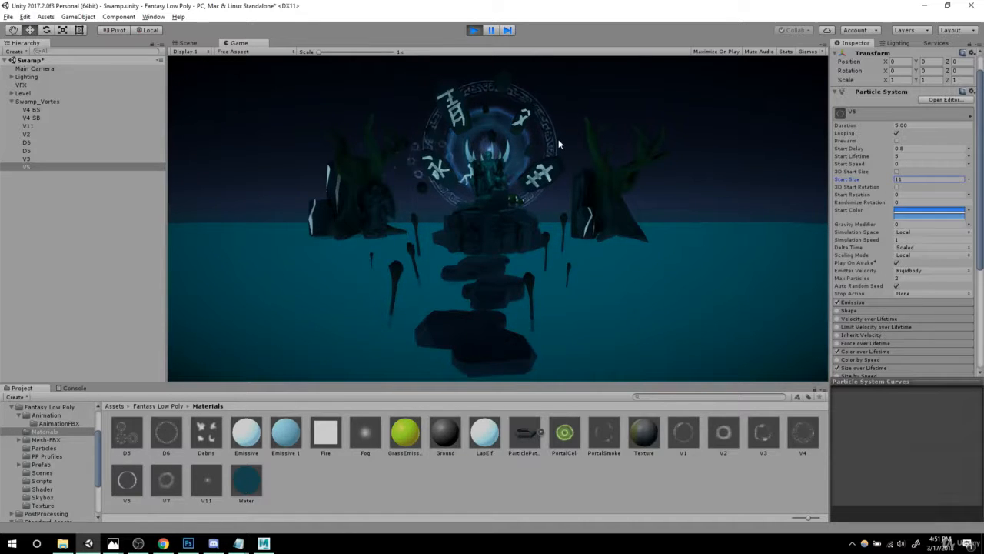
- Duplicate the V5 particle system inside Swamp_Vortex
right_click(565, 144)
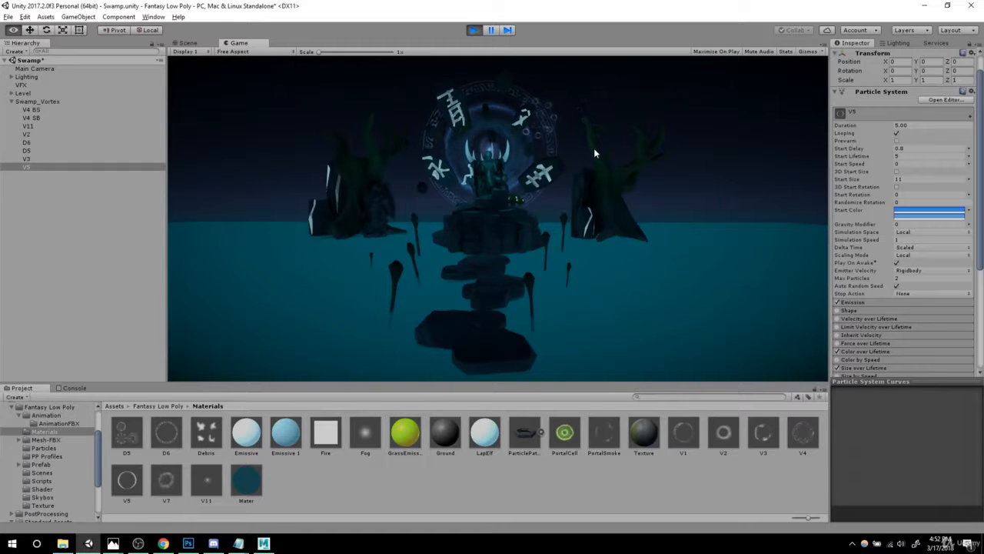
left_click(36, 166)
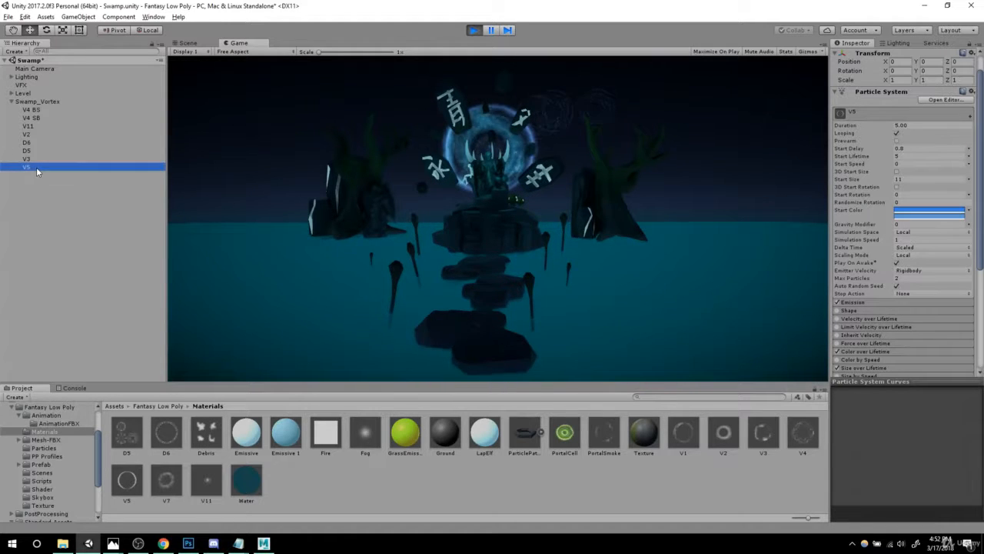
key("ctrl+d")
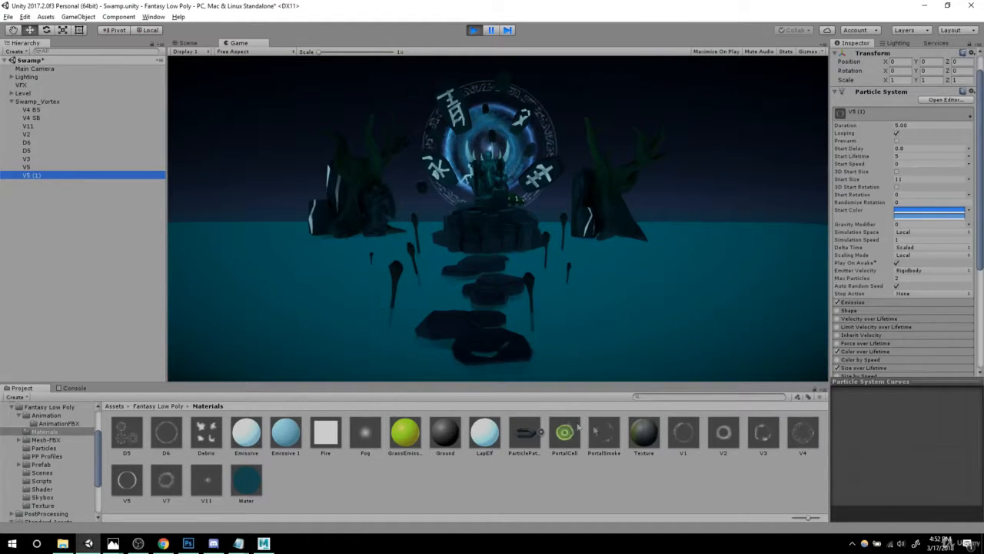
- Duplicate the V11 material and assign the V8 texture as the copy's particle texture
left_click(205, 484)
key("ctrl+d")
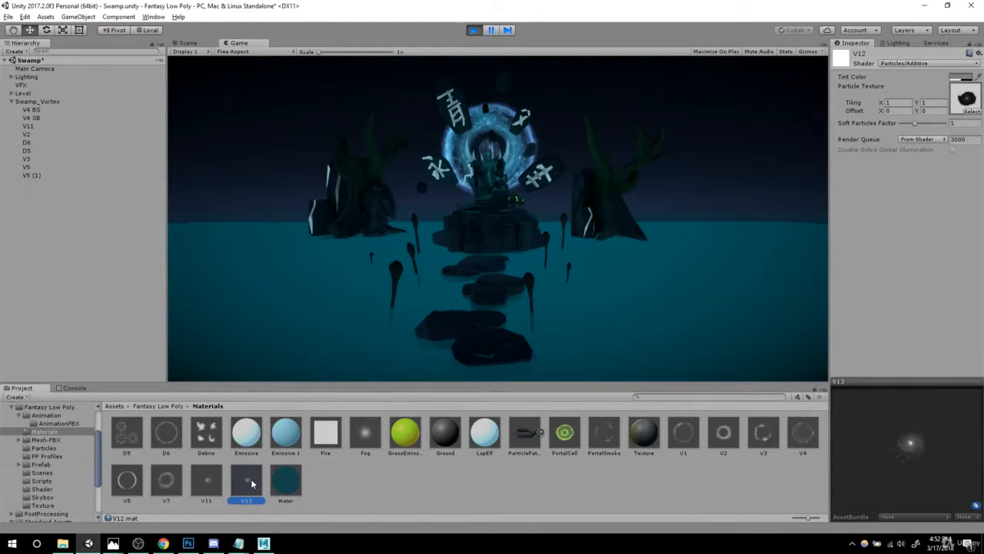
left_click(970, 111)
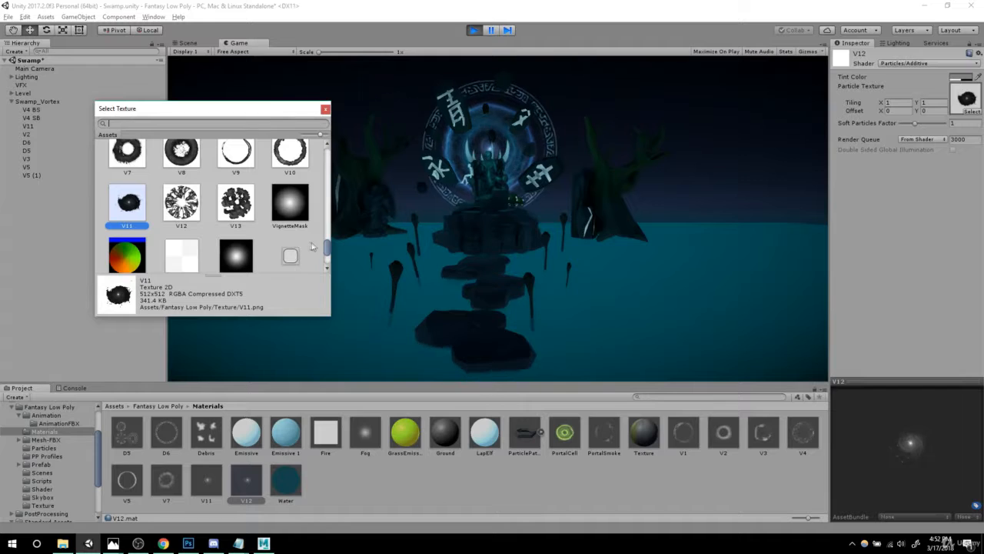
scroll(328, 246, "up", 10)
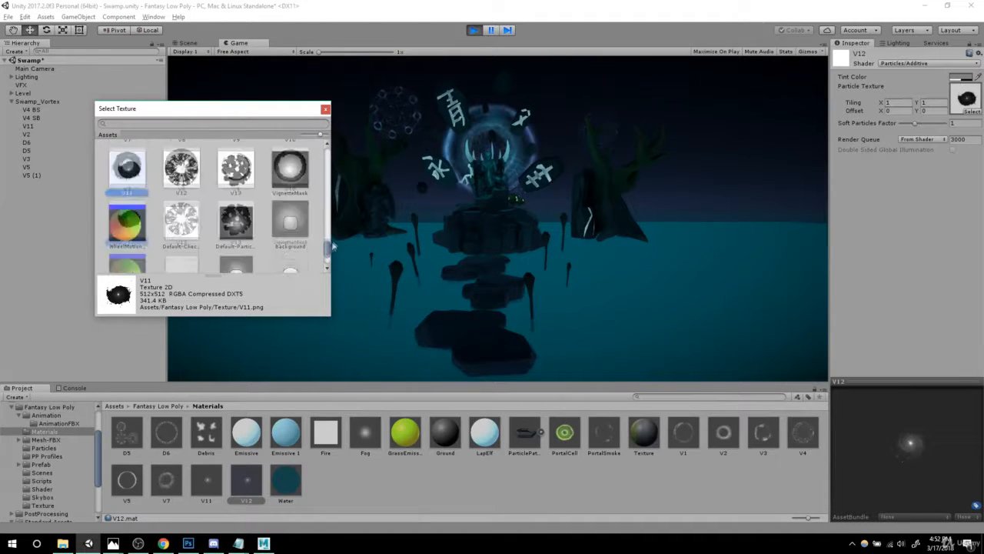
scroll(334, 240, "down", 1)
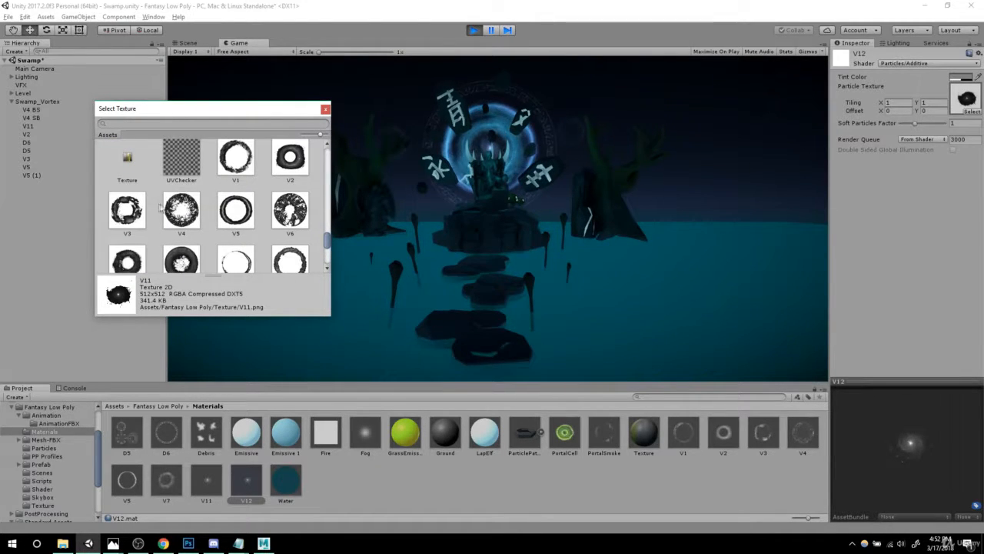
scroll(191, 273, "down", 3)
left_click(186, 260)
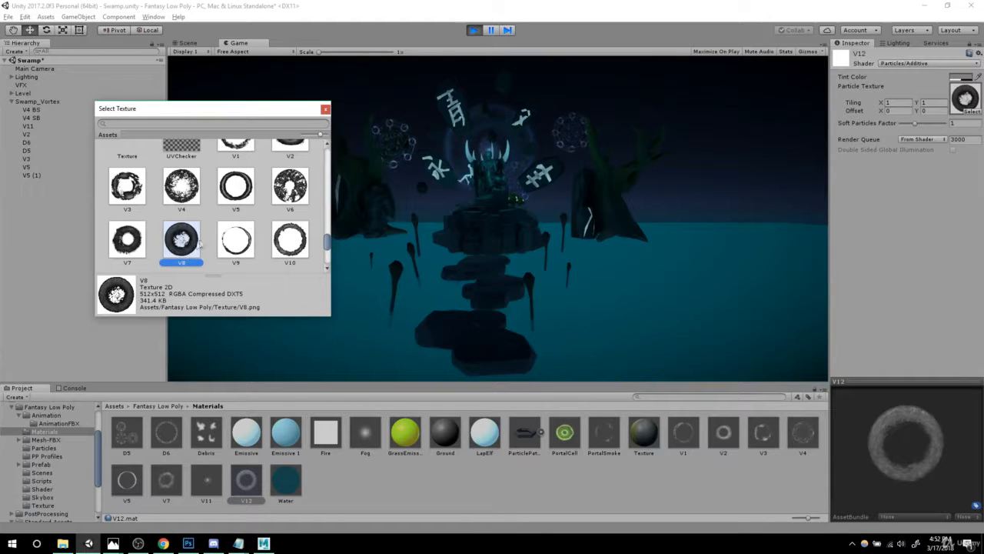
left_click(326, 109)
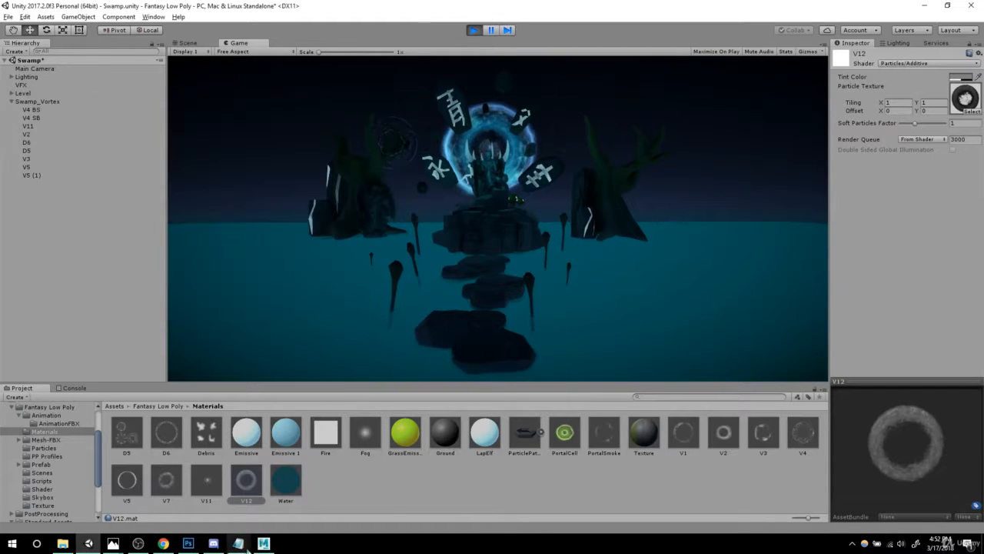
- Rename the duplicated material to V8
left_click(228, 498)
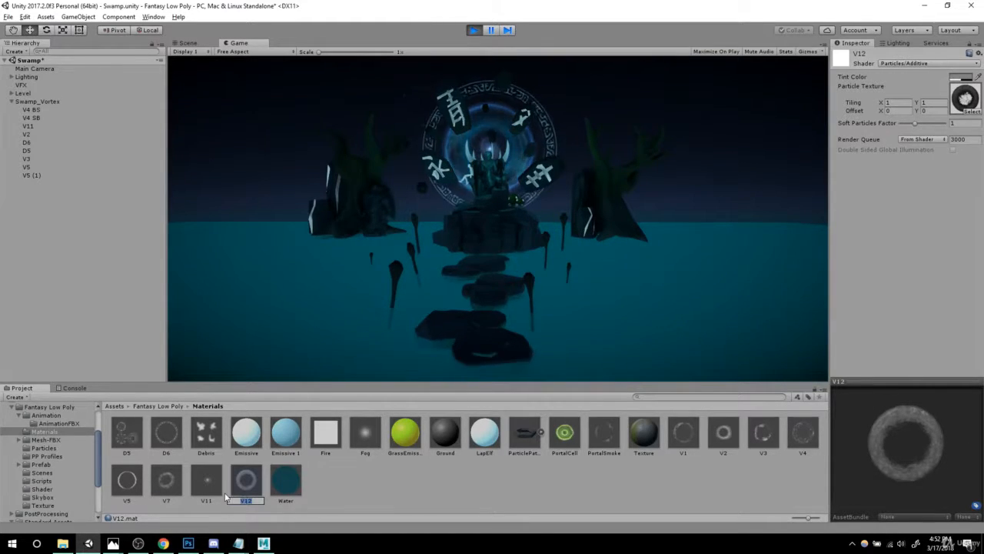
type("V8")
key("Return")
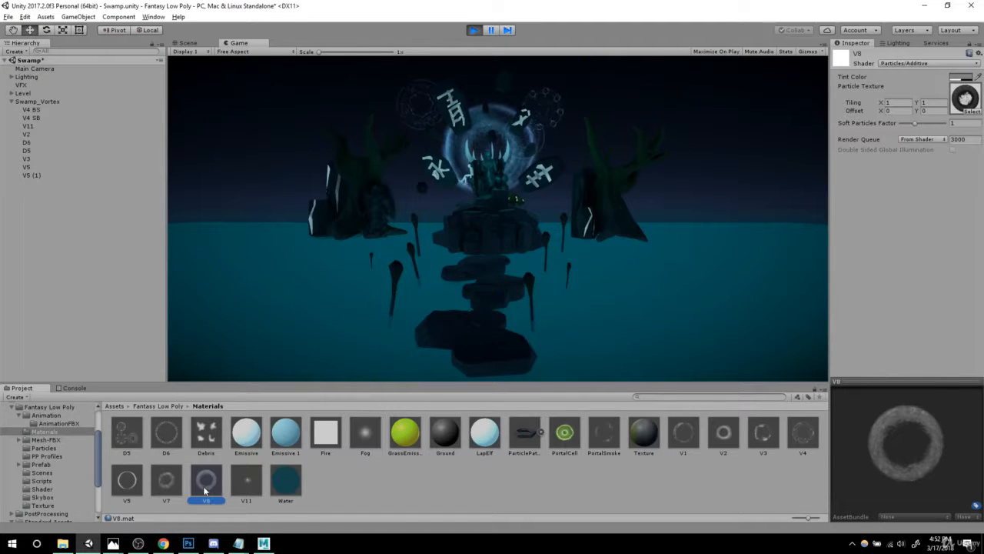
- Nest the original V5 system under its duplicate V5 (1) and set the nested system's start size to 25
left_click(85, 221)
left_click_drag(26, 167, 29, 176)
left_click(920, 205)
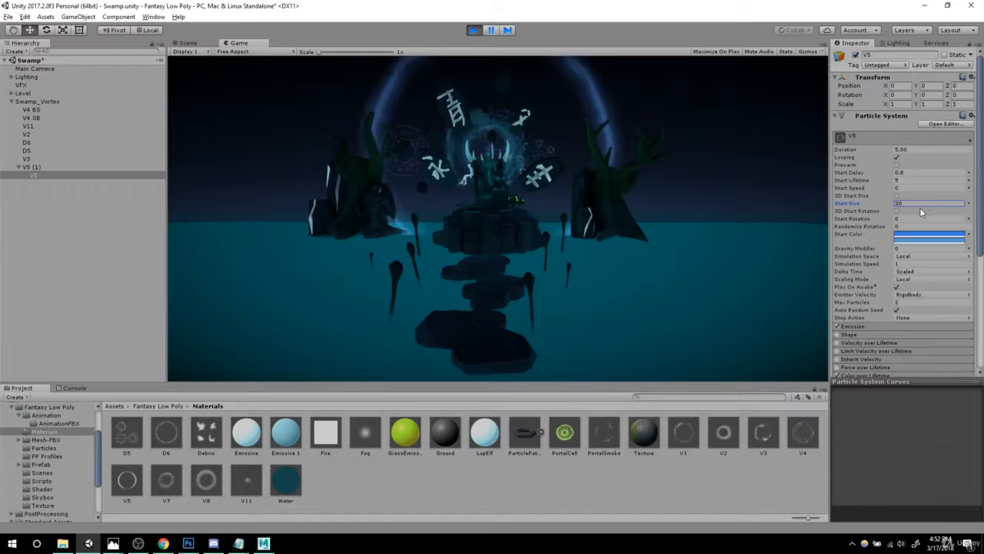
left_click(534, 213)
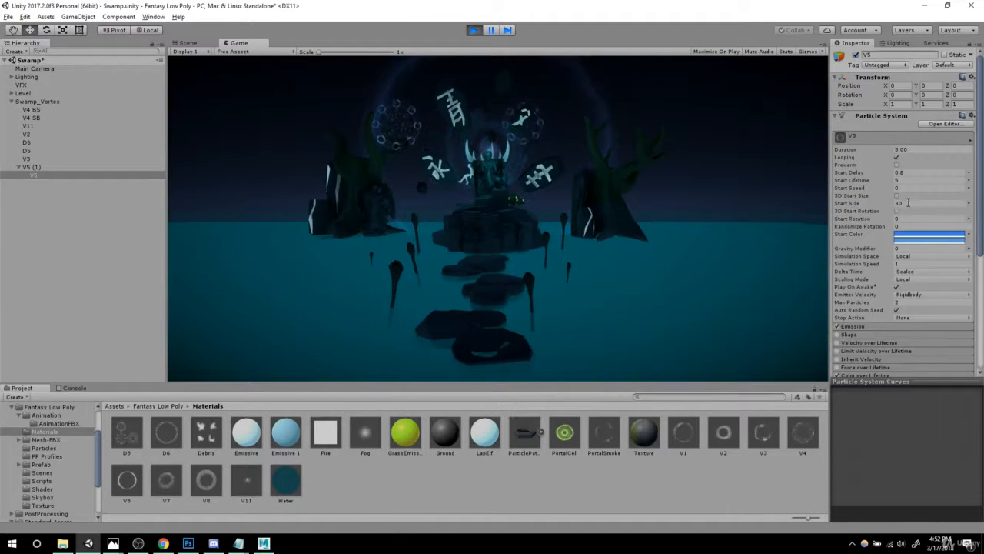
left_click_drag(908, 203, 867, 201)
type("25")
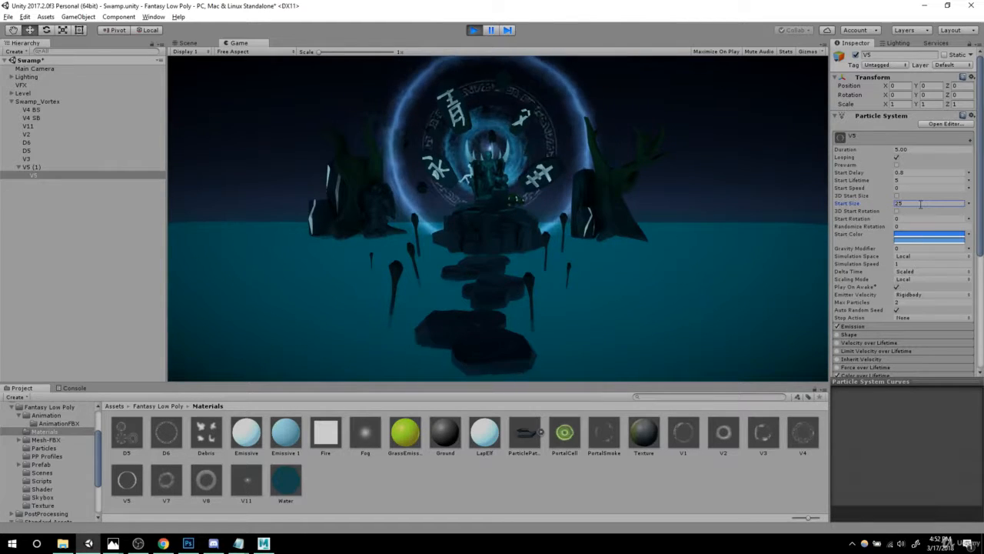
- Select the whole Swamp_Vortex object and stop the running game
left_click(35, 101)
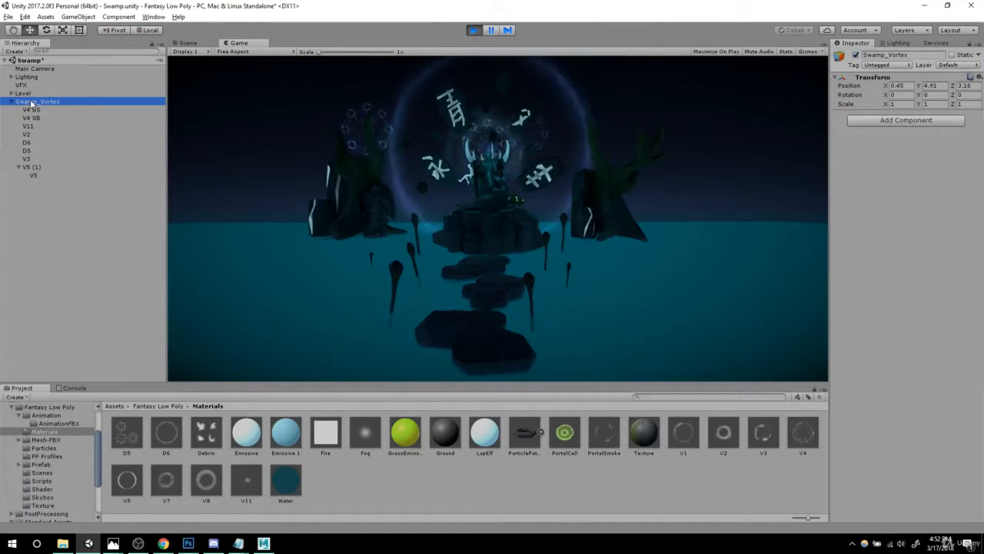
left_click(473, 29)
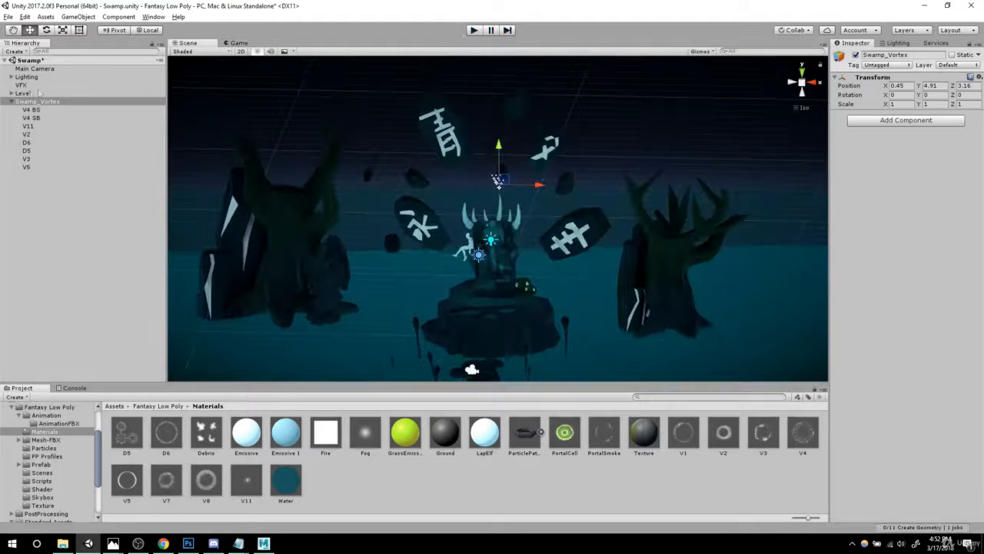
- Replace the Swamp_Vortex object in the scene with the copied version from the game run
right_click(34, 103)
left_click(52, 157)
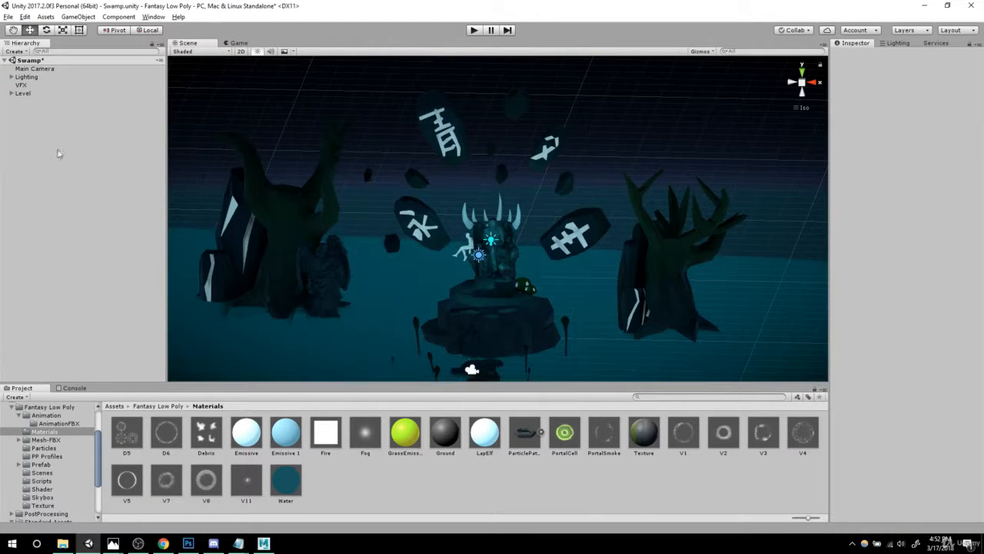
key("ctrl+v")
left_click_drag(509, 192, 501, 115, "alt")
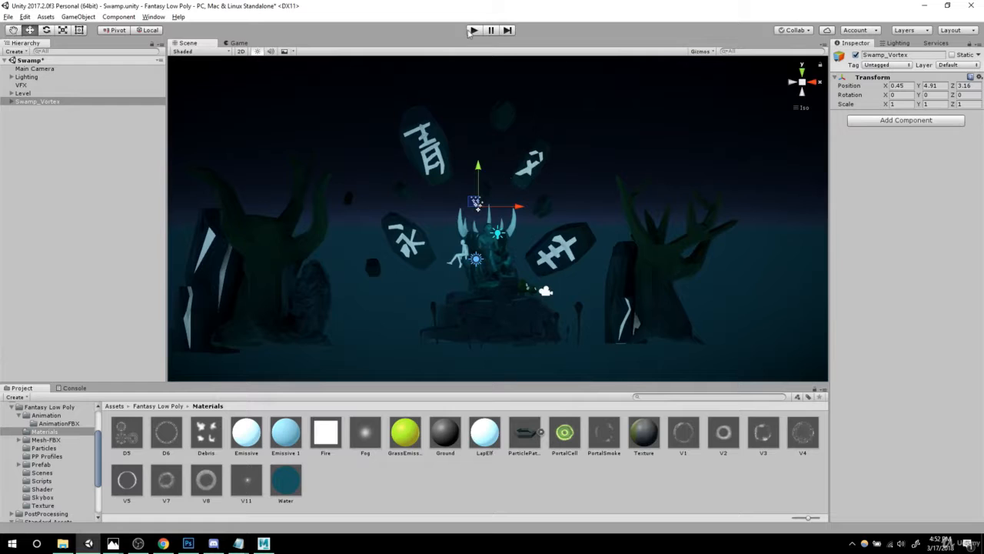
scroll(492, 169, "down", 2)
left_click_drag(492, 169, 496, 220, "alt")
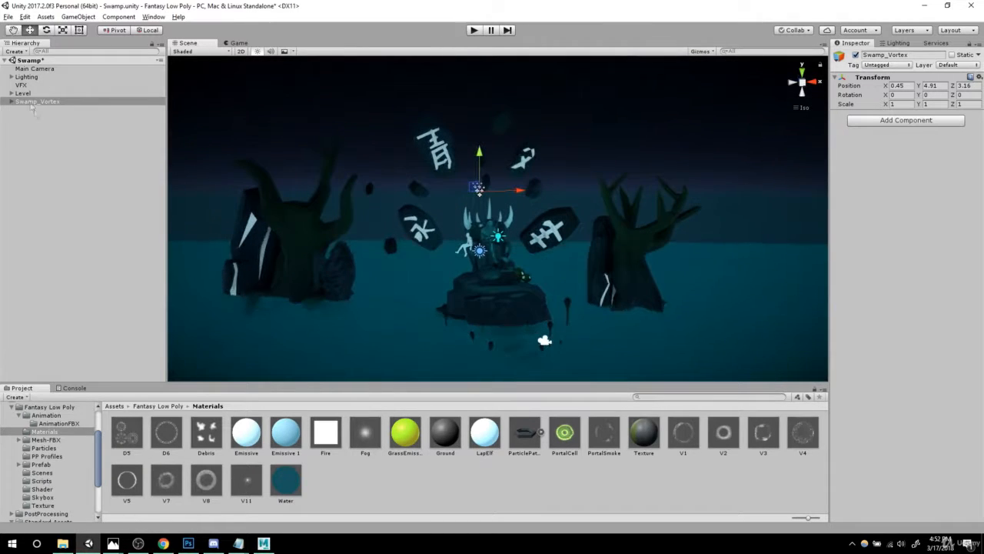
- Take V5 out of V5 (1), delete V5 (1), and place V5 directly under Swamp_Vortex
left_click(11, 101)
left_click(34, 167)
left_click(18, 167)
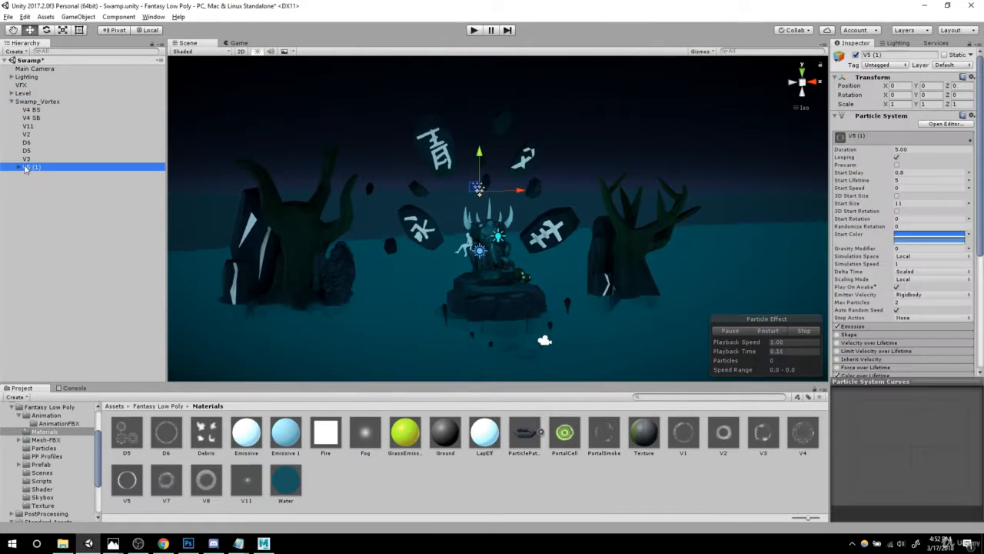
left_click_drag(36, 178, 55, 209)
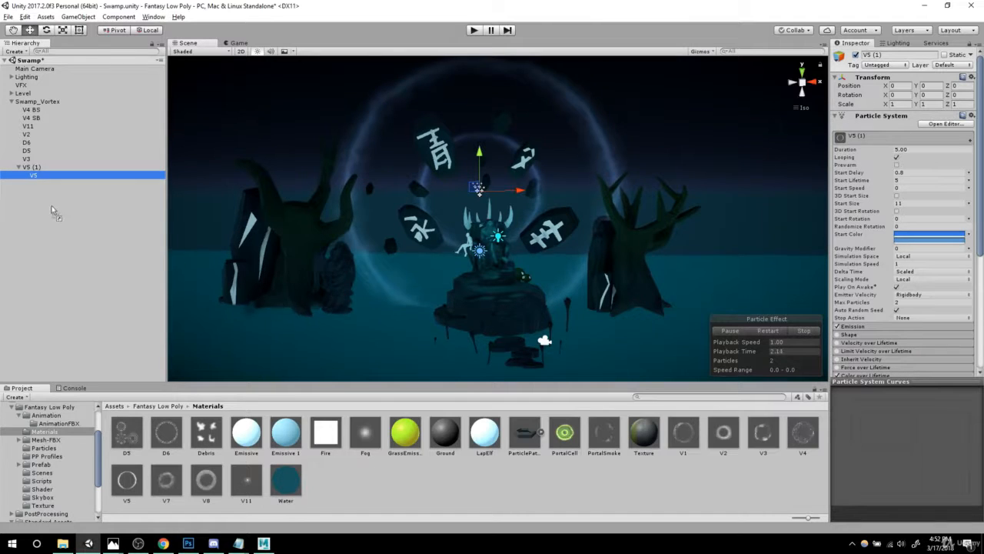
right_click(33, 169)
left_click(56, 221)
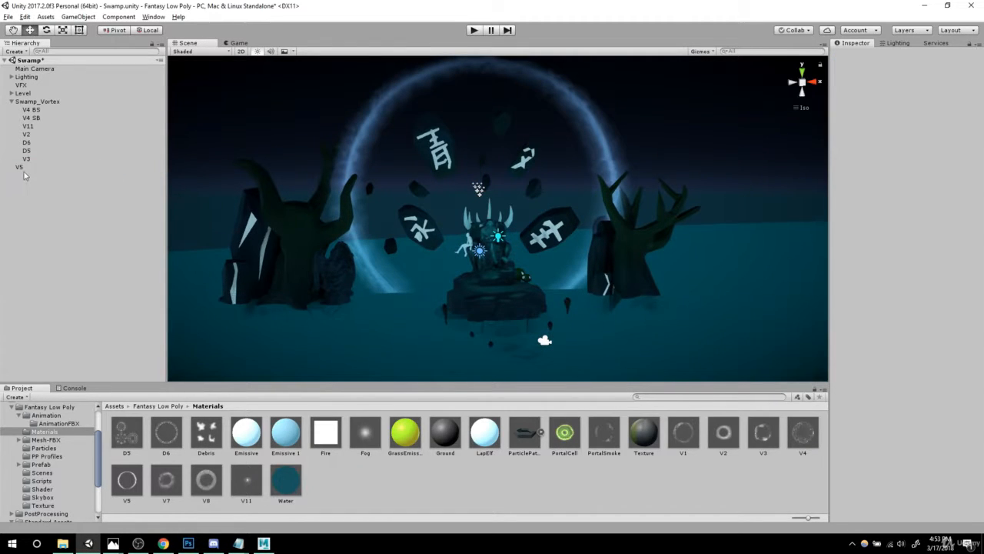
left_click_drag(35, 166, 34, 164)
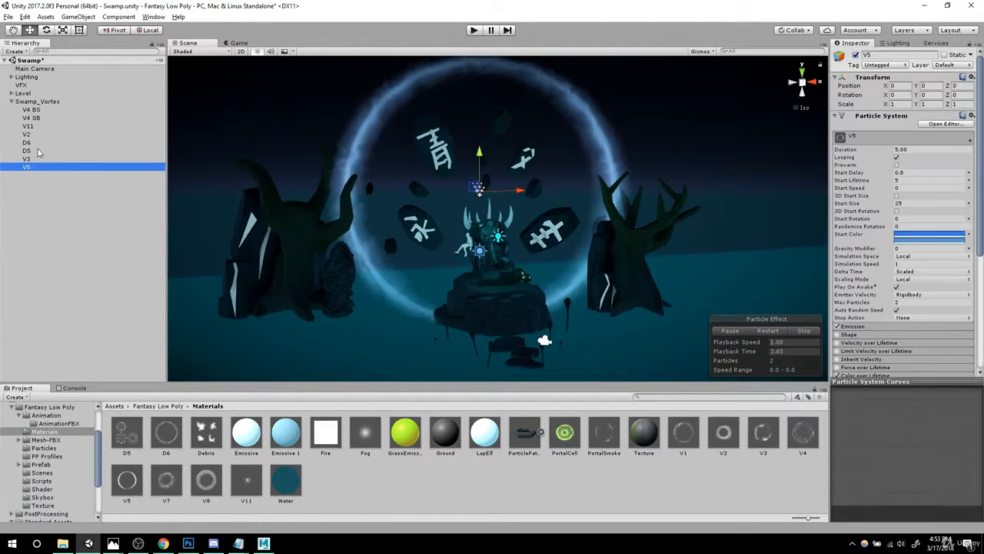
- Shift the first start colour of the V5 ring to a deeper blue and check its second start colour
mouse_move(607, 237)
left_mouse_down("alt")
mouse_move(547, 239)
mouse_move(607, 250)
left_mouse_up("alt")
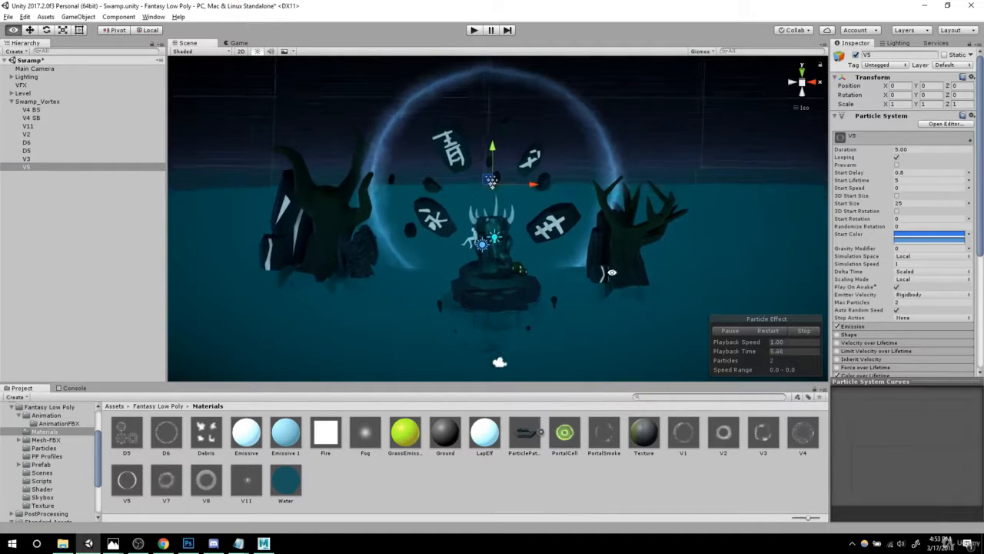
right_click_drag(634, 256, 659, 260, "alt")
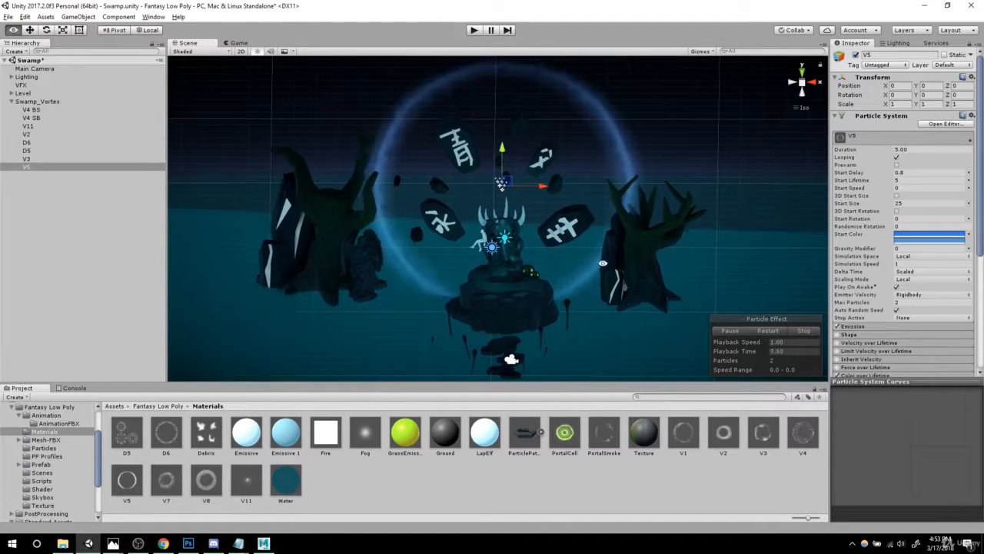
left_click(929, 234)
left_click_drag(782, 132, 786, 126)
left_click(799, 58)
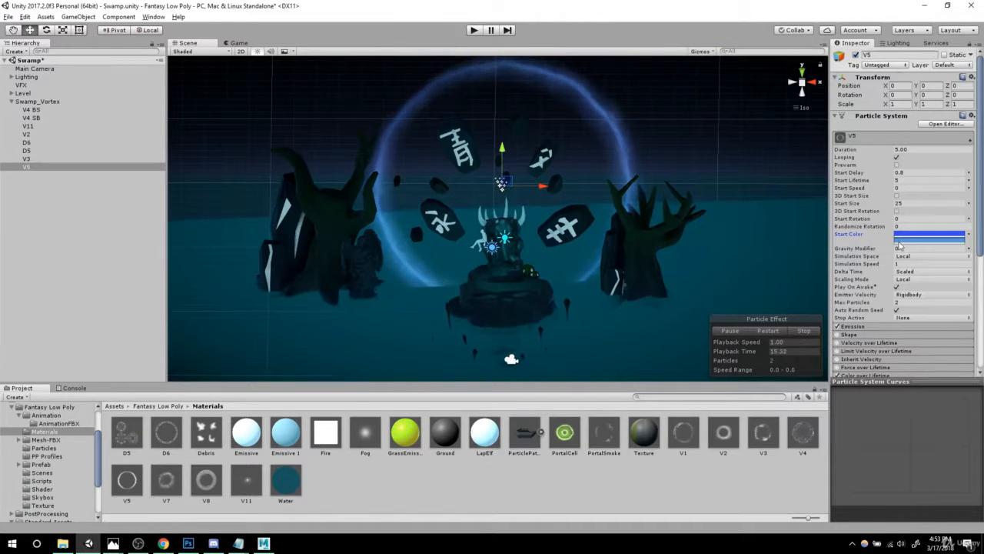
left_click(929, 239)
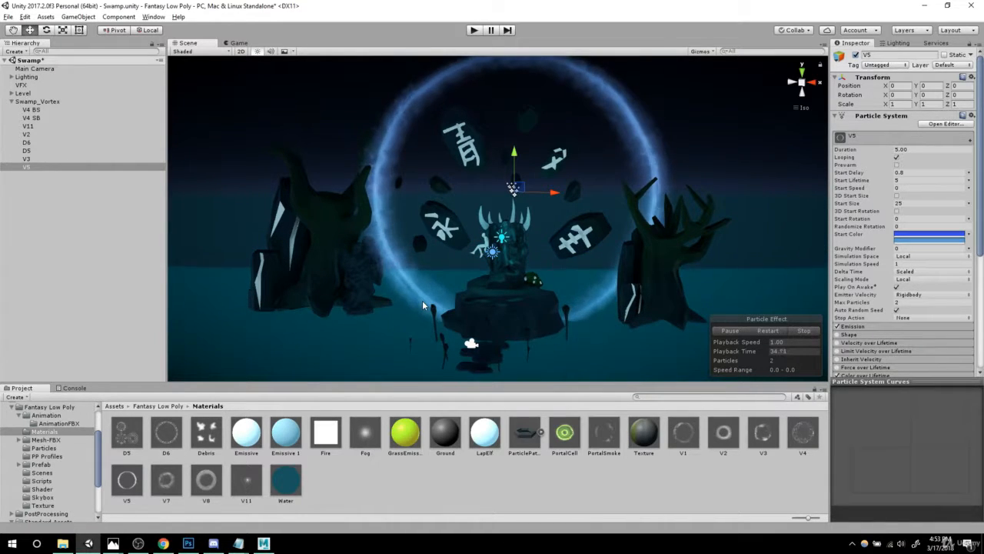
scroll(940, 213, "down", 5)
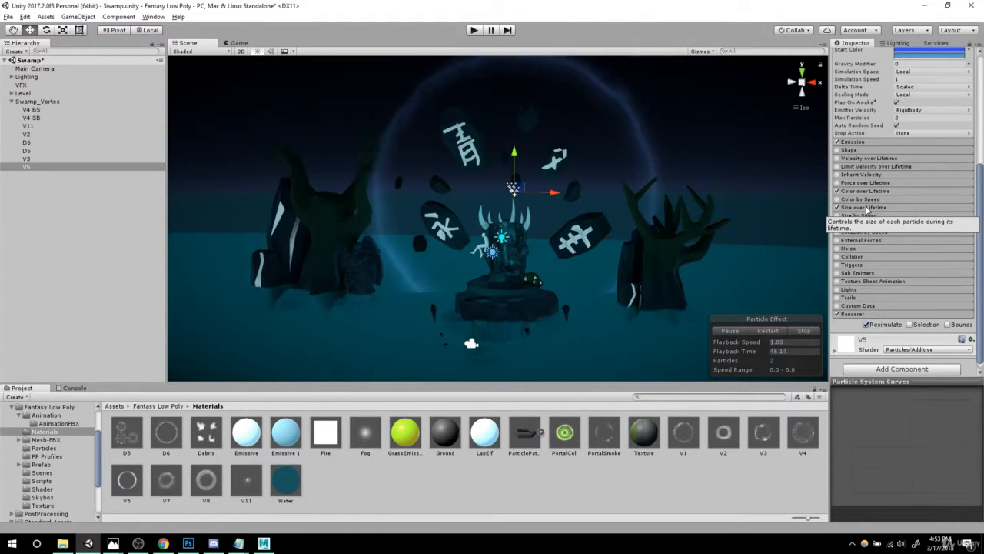
scroll(868, 209, "up", 5)
scroll(906, 246, "down", 3)
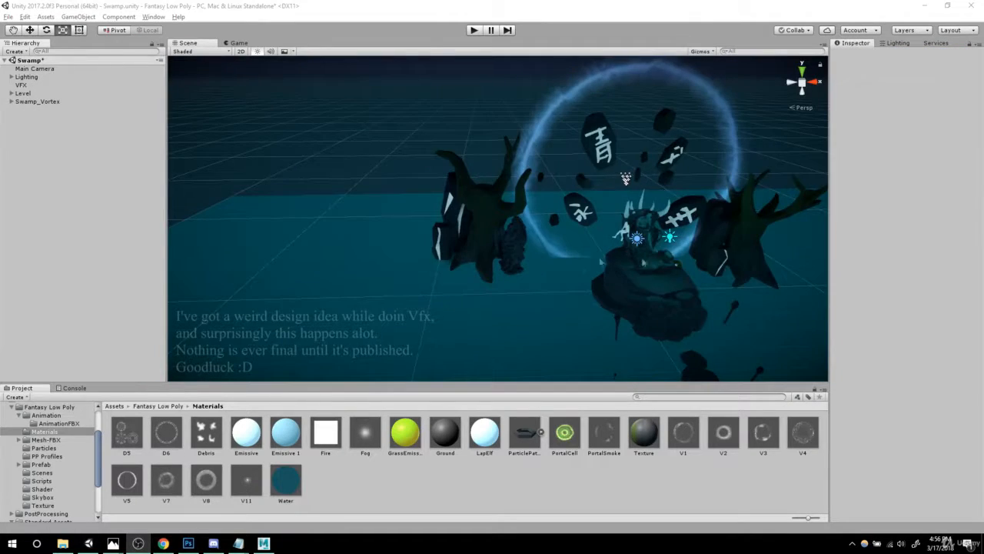
- Show the Scene and Game views side by side and reposition the pillars beside the tree left of the throne
left_click_drag(643, 263, 558, 257, "alt")
right_click_drag(558, 257, 529, 270, "alt")
middle_click_drag(529, 269, 692, 257, "alt")
left_click_drag(692, 257, 523, 175, "alt")
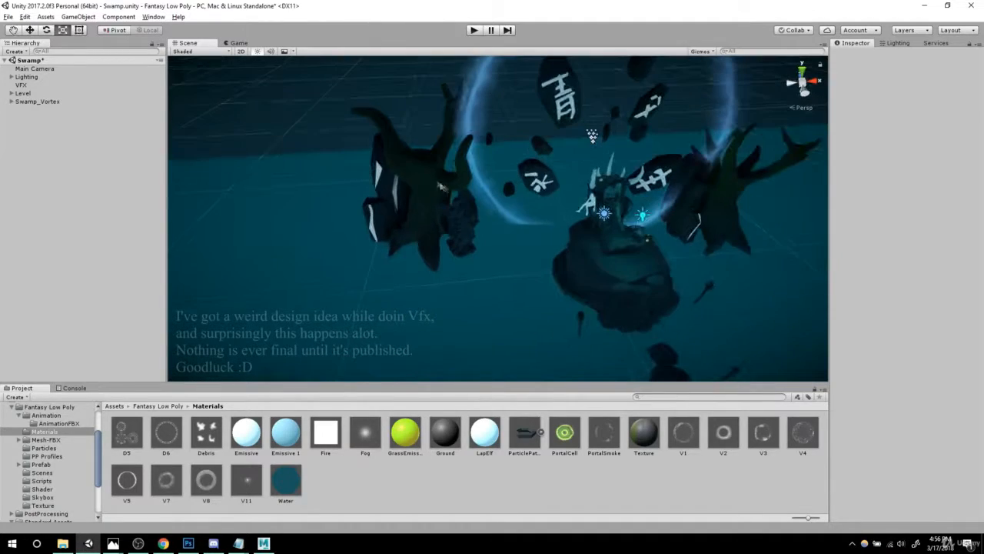
left_click(413, 224)
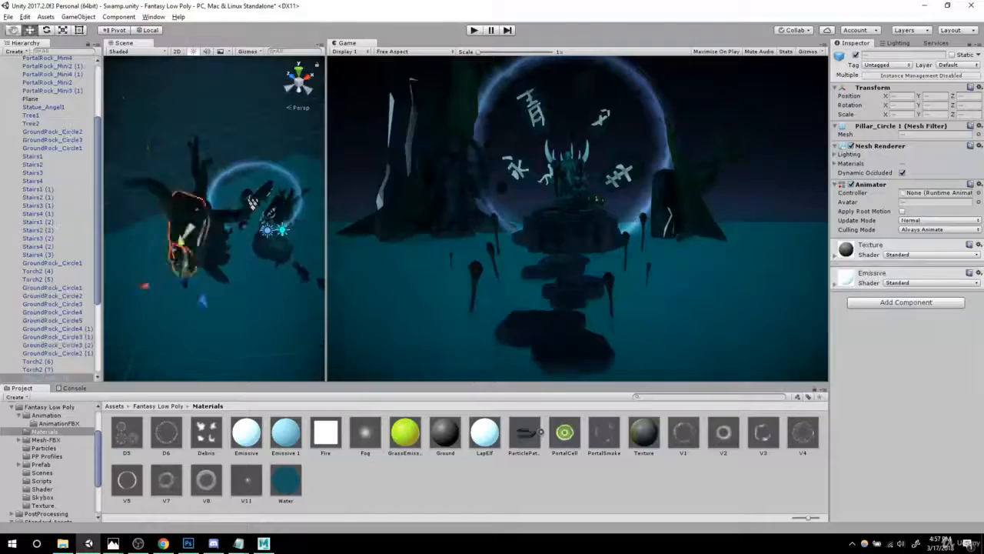
- Enlarge Tree2 to a scale of about 5.2 and move it outward to about X -8.36, Z 2.28
left_click(189, 208)
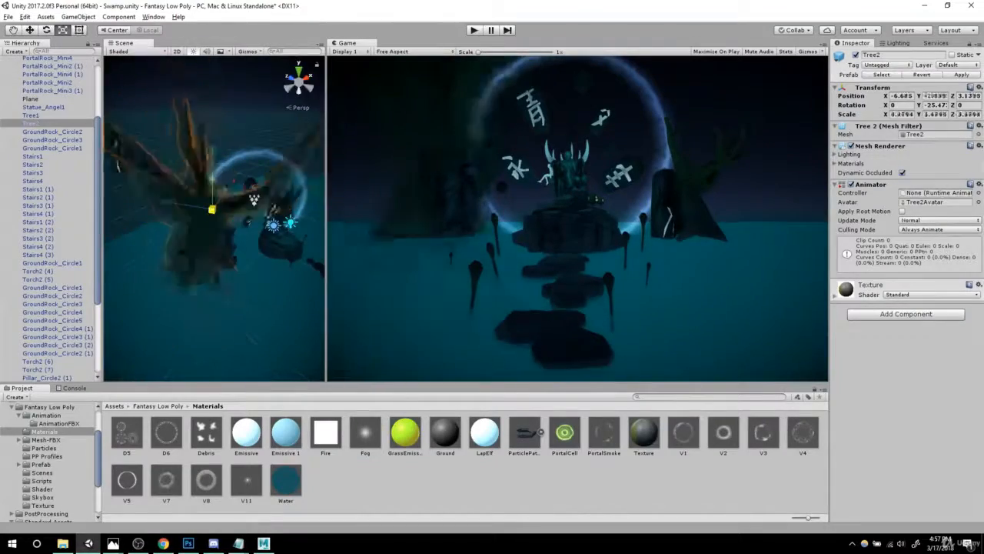
left_click(214, 245)
left_click(151, 190)
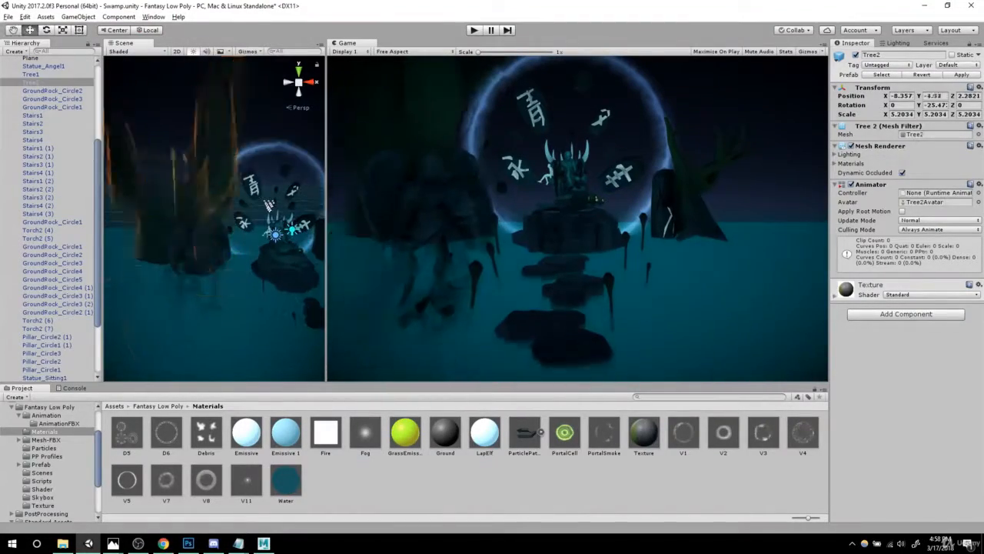
- Enlarge Tree1 to a scale of about 7.93, tip it over, and move it outward on the throne's right side
key("e")
left_click(295, 248)
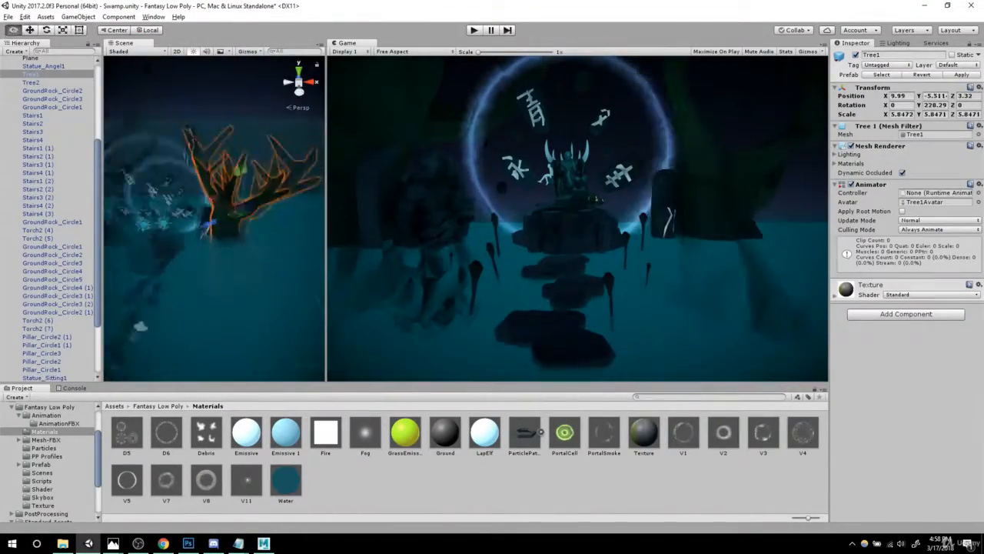
left_click_drag(158, 240, 161, 200, "alt")
key("e")
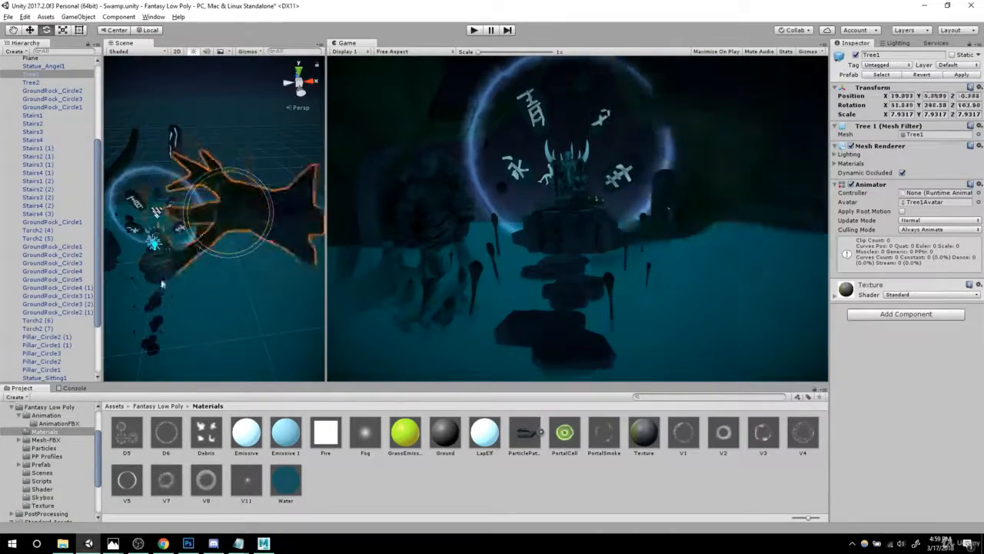
key("w")
key("e")
- Enlarge Pillar_Circle3 to a scale of about 2.73, tilt it about 20° on X, and move it to about X 6.99, Y -1.75, Z 1.26
left_click(198, 230)
key("w")
left_click_drag(202, 231, 230, 230)
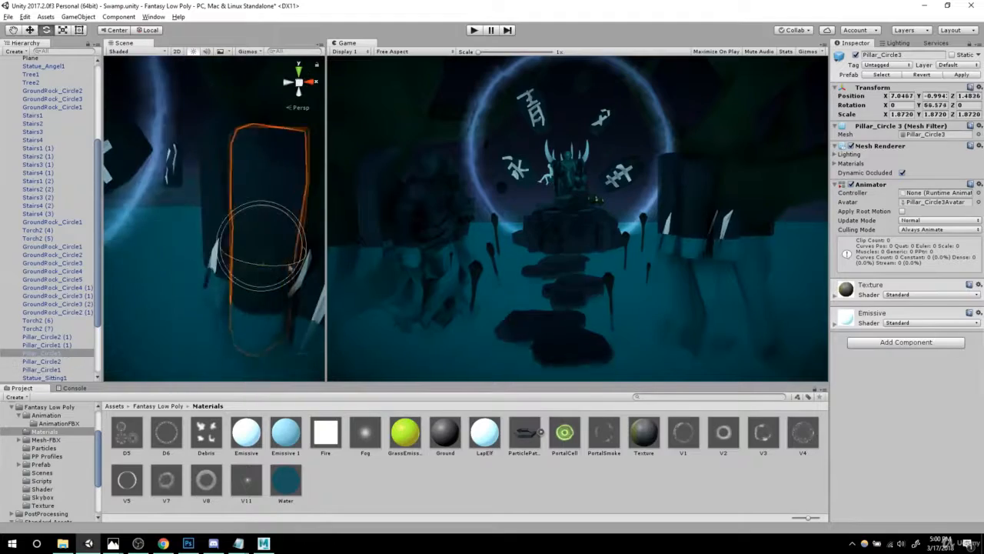
left_click(231, 269)
left_click(231, 230, "shift")
left_click(196, 246)
key("w")
left_click_drag(197, 260, 184, 263)
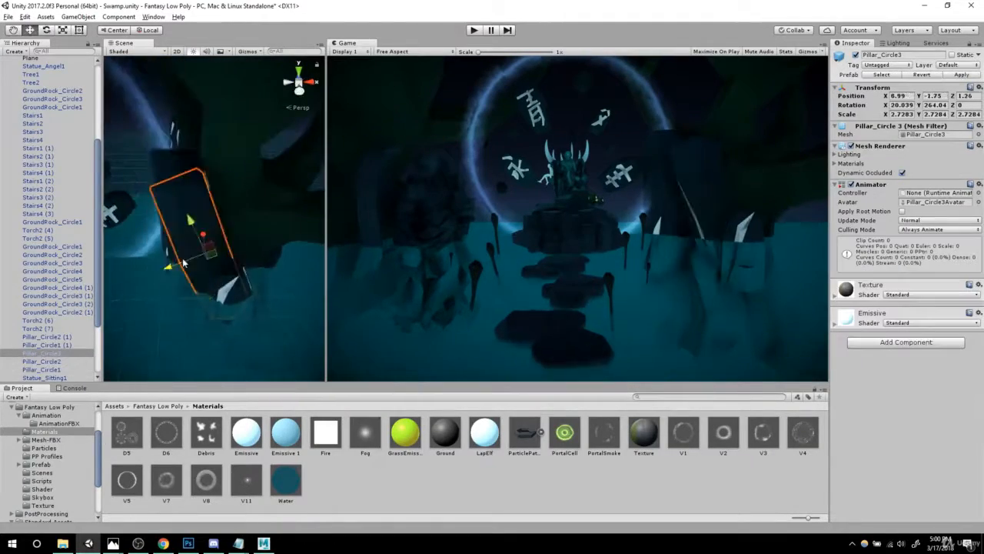
- Adjust the rotation and position of the pillars next to Pillar_Circle3 on the throne's right side
left_click(257, 266)
key("e")
key("w")
left_click(204, 185)
- Add PortalRock_Normal1 from the IntermediateFbx folder, scale it to about 2.68, and tilt it into the water in the right foreground
left_click(49, 407)
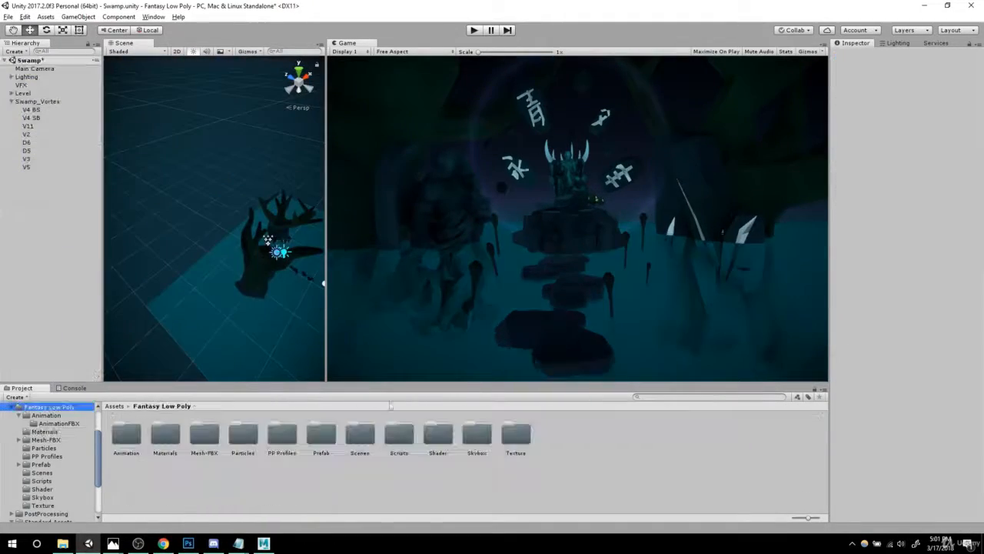
double_click(205, 436)
double_click(167, 436)
left_click_drag(297, 246, 282, 254)
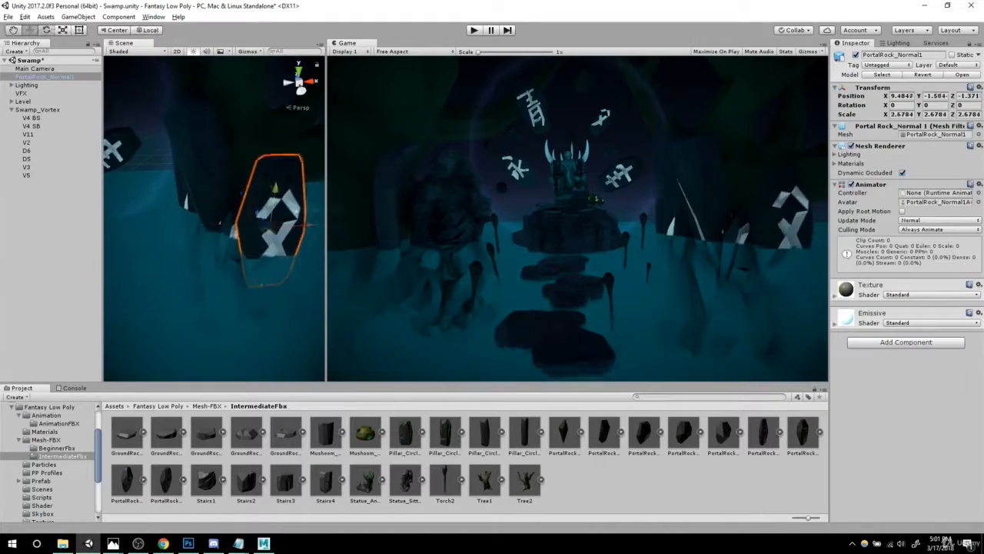
left_click_drag(274, 191, 187, 330)
left_click(160, 312)
- Add the Stairs4 mesh, scale it to about 7.94, and sink it into the water at about X 7.95, Y -7.56, Z -1.36
left_click_drag(325, 480, 250, 292)
key("r")
left_click_drag(250, 292, 277, 286)
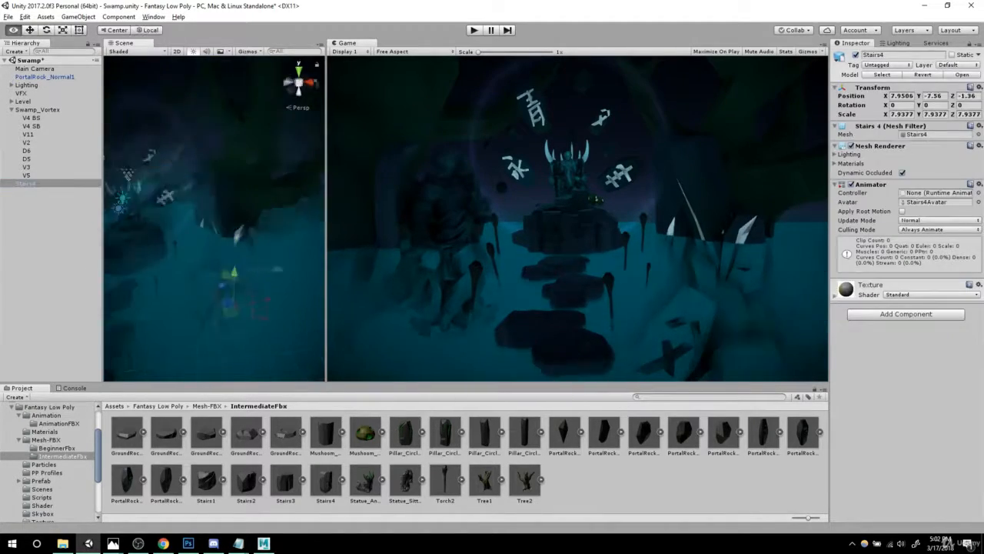
- Add the Pillar_Circle4 mesh at a scale of about 2.33, tilt it about 59° on Z, and sink it into the left foreground water
left_click_drag(524, 432, 258, 254)
key("e")
key("w")
left_click_drag(194, 259, 177, 283)
key("e")
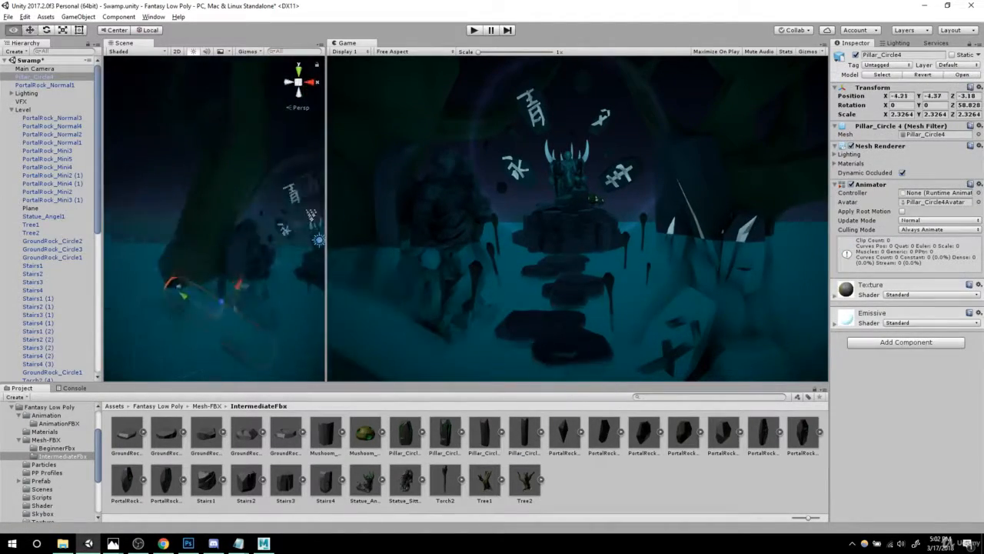
- Group Pillar_Circle4 and PortalRock_Normal1 under the Level object and collapse it
left_click(11, 109)
left_click(44, 85, "shift")
left_click_drag(38, 81, 23, 109)
left_click(11, 93)
- Dock the Game view beside the Scene tab and run the game to preview the vortex
right_click_drag(230, 269, 714, 273)
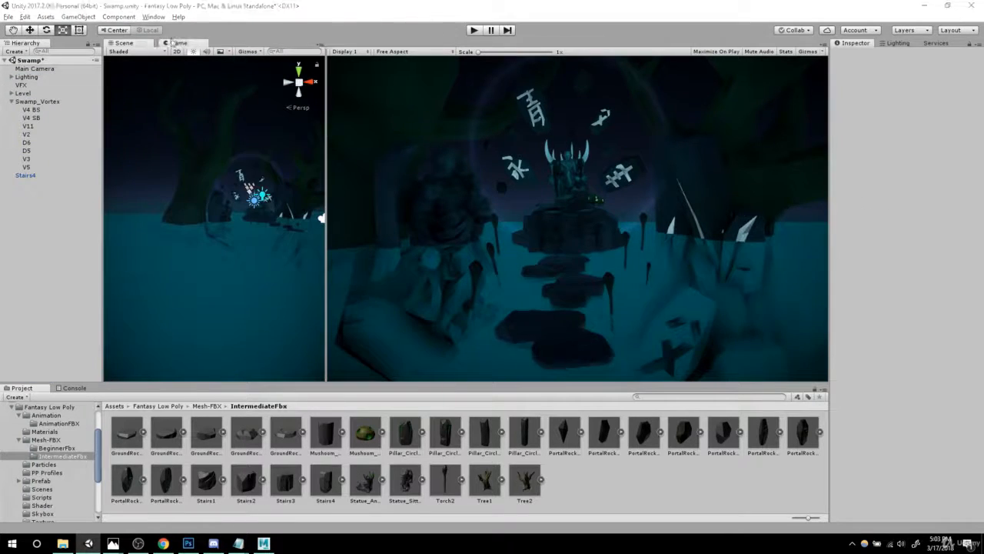
left_click_drag(174, 42, 175, 43)
left_click(474, 30)
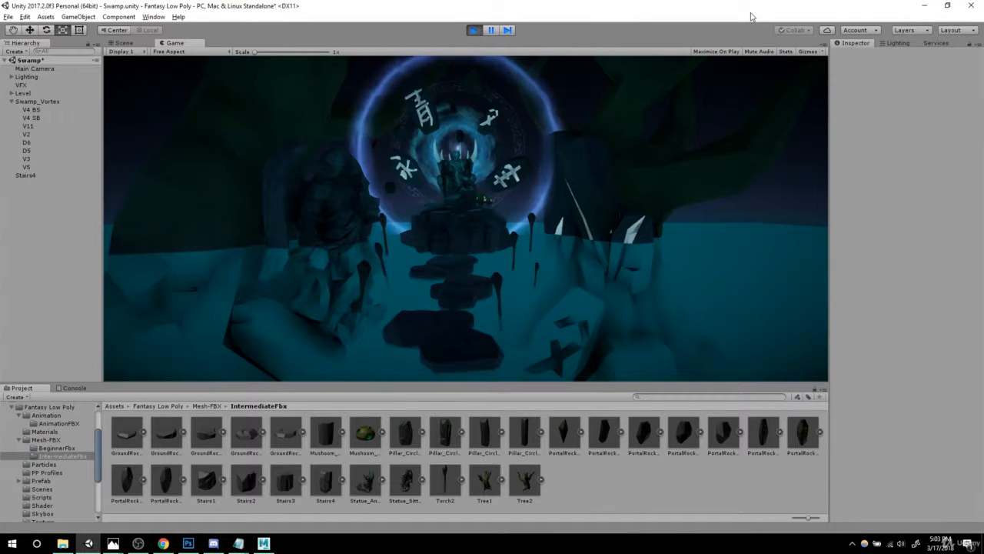